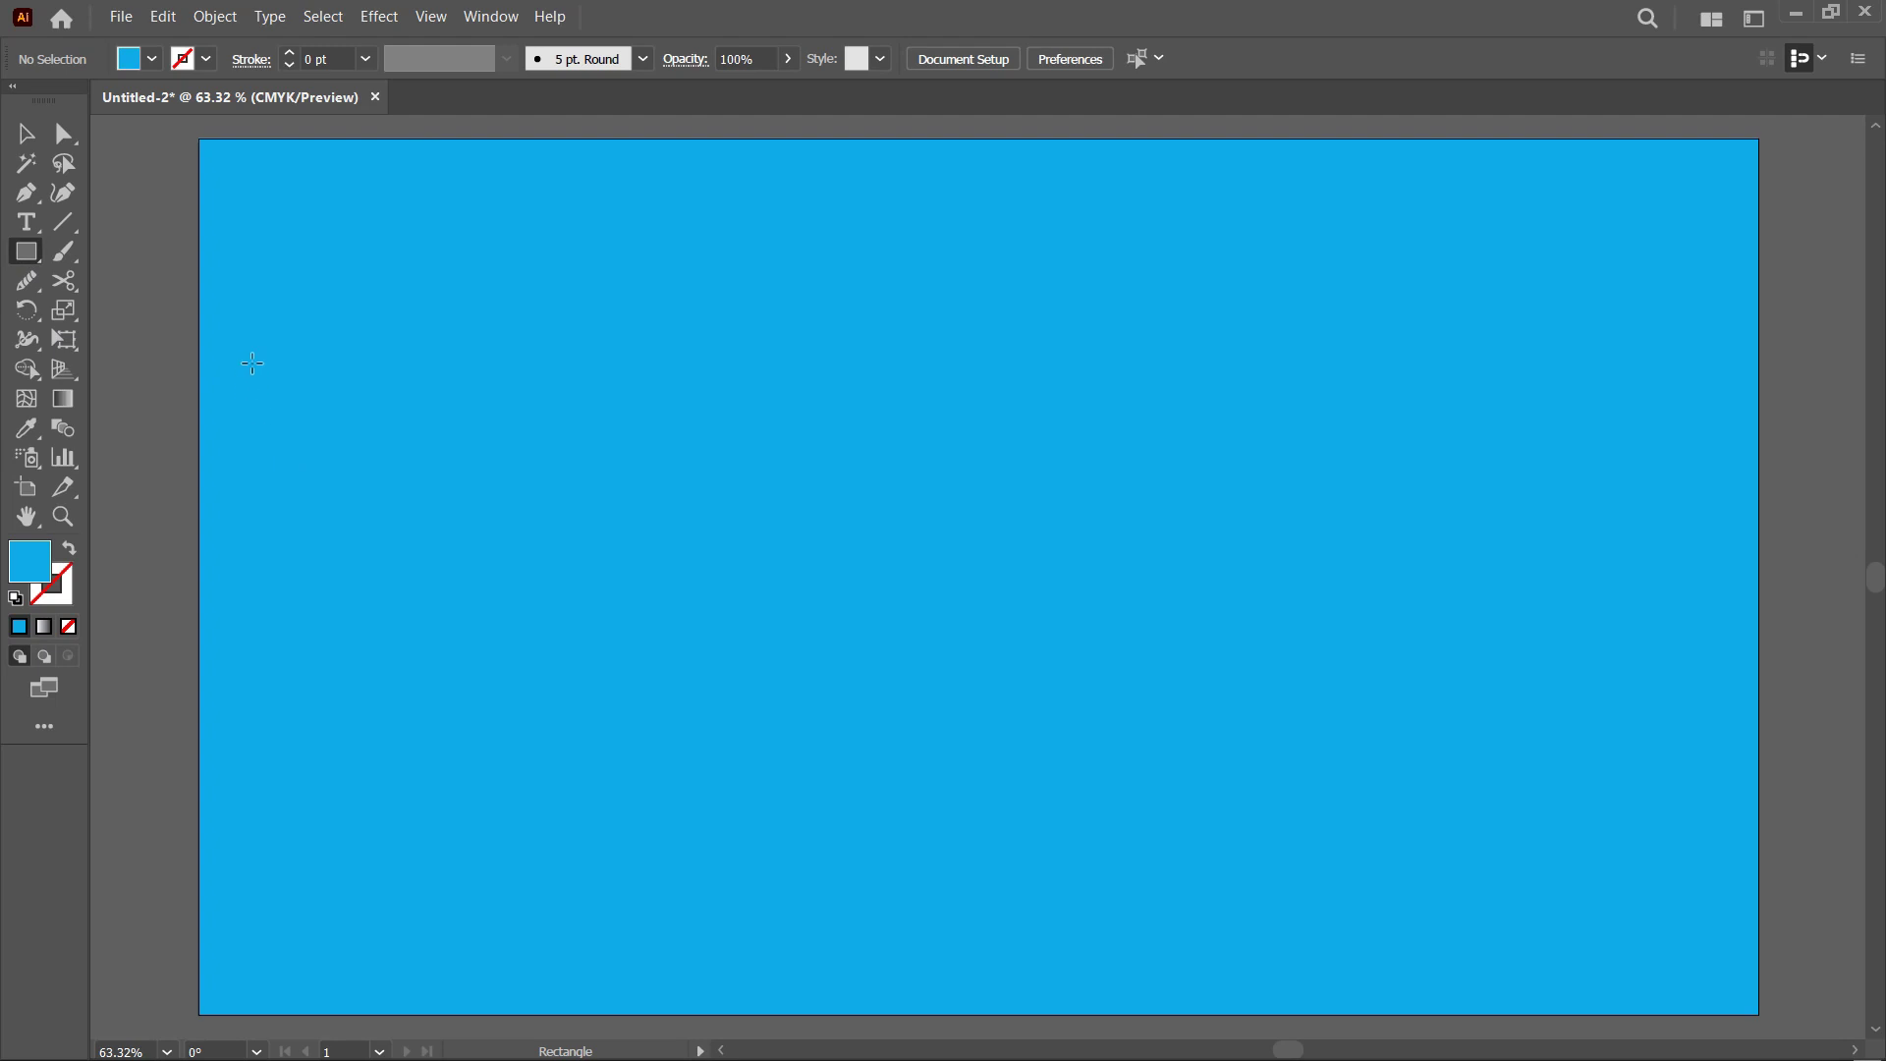
Step: Draw a tall rectangle about 135 × 361 px on the blue background with a 0.5 pt black stroke and no fill
drag(258, 328, 423, 767)
click(38, 145)
scroll(334, 50, up, 1)
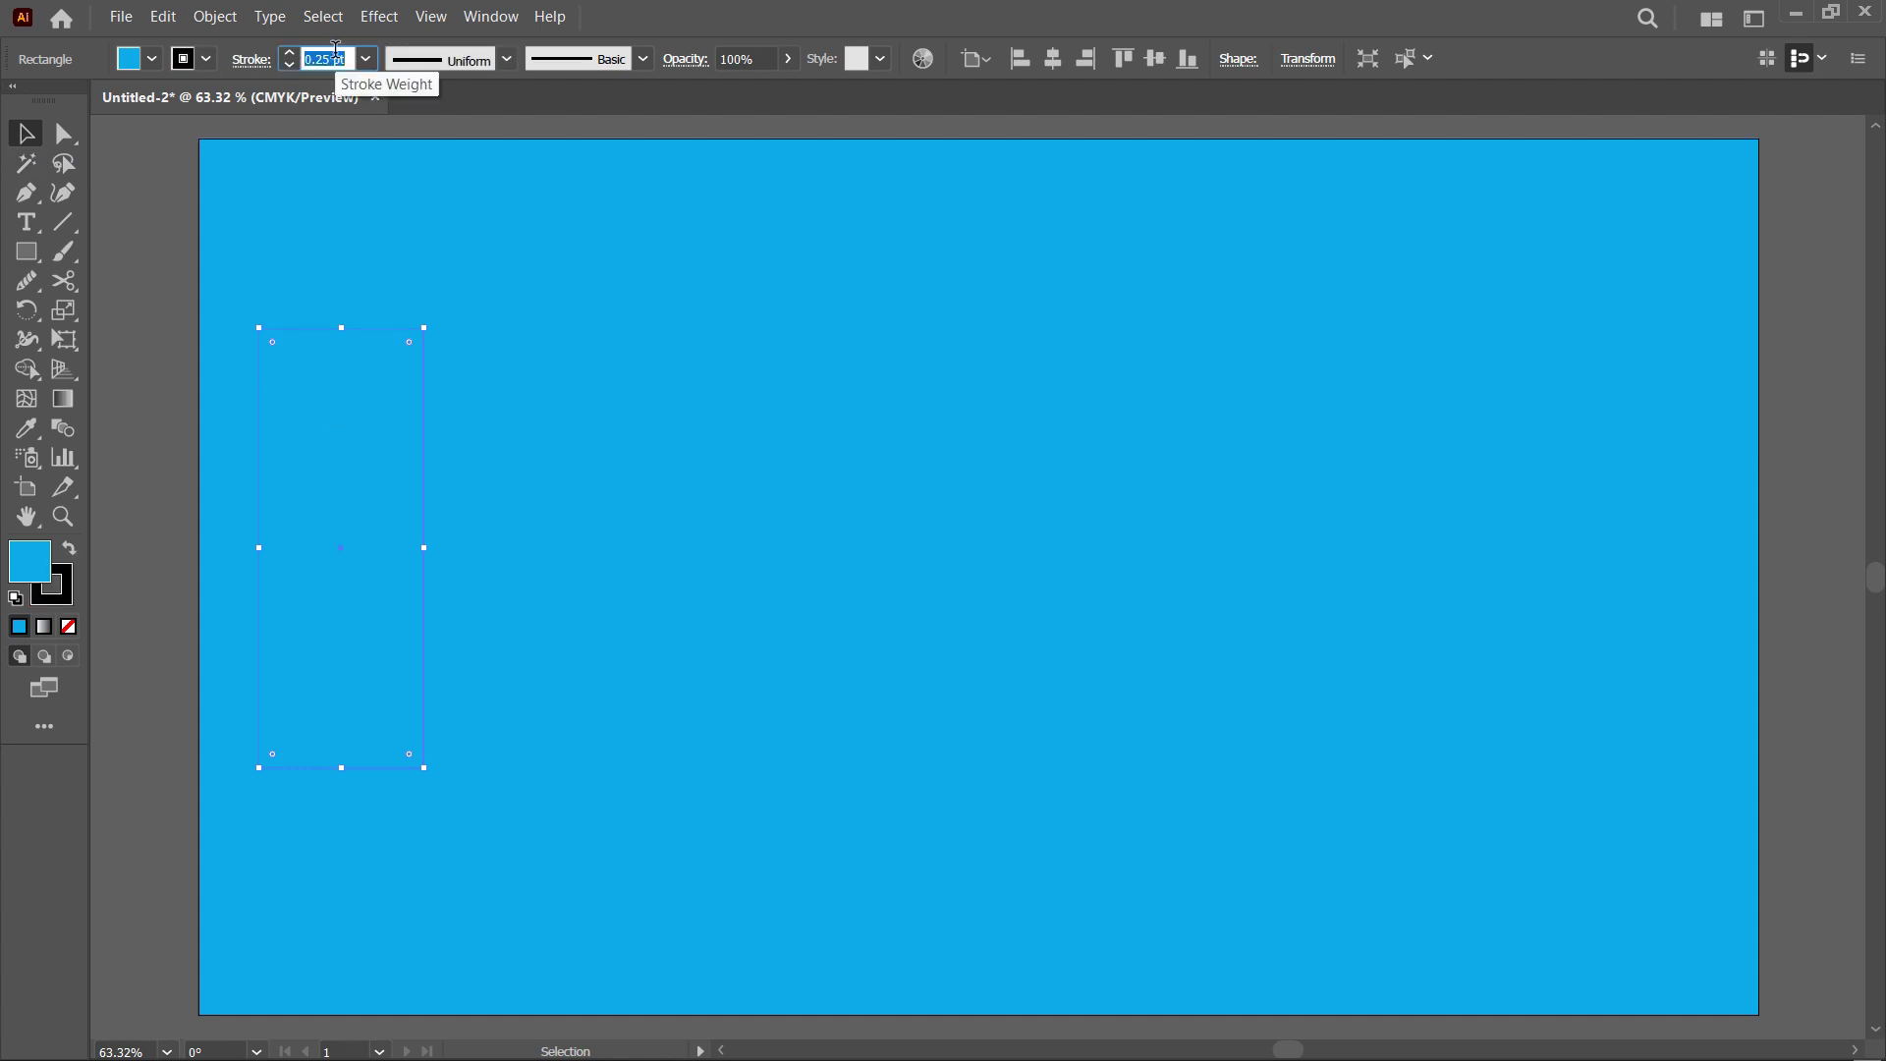
click(152, 61)
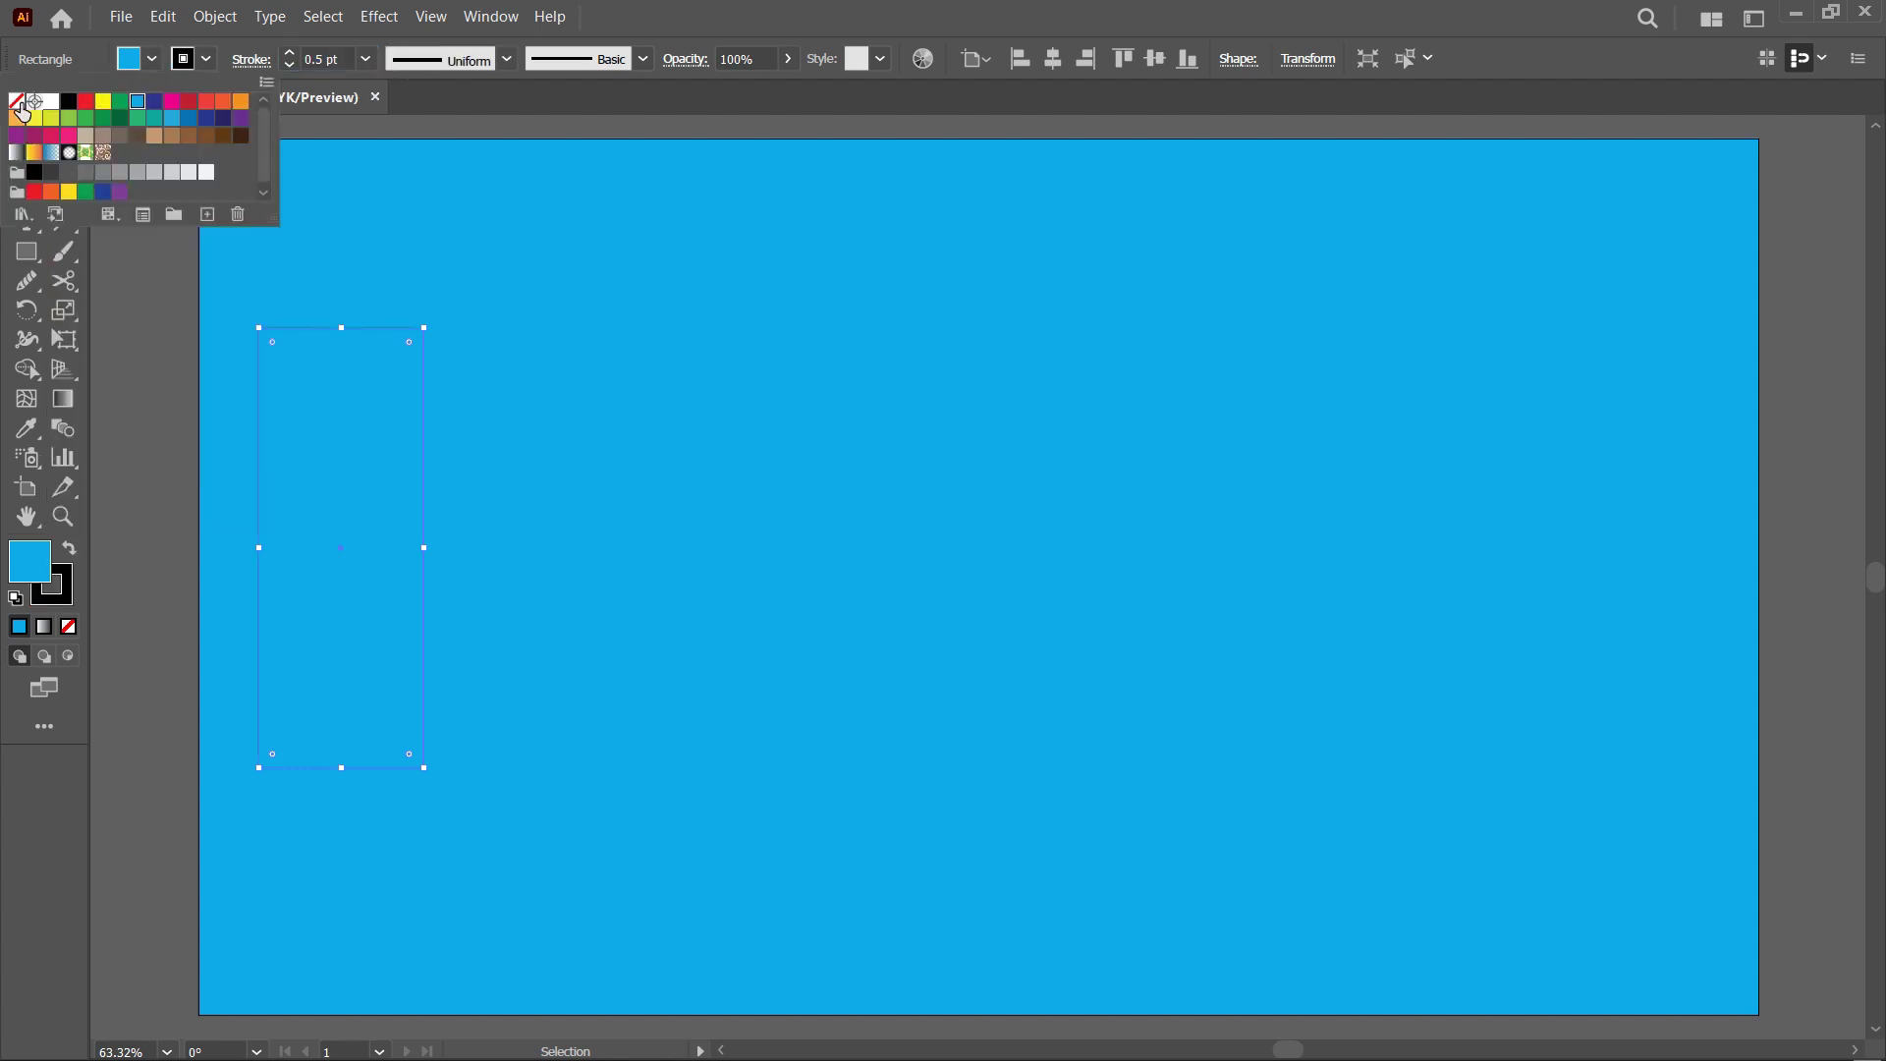
click(22, 112)
Step: Duplicate the rectangle to the empty area left of the artboard as a spare template
scroll(358, 395, left, 3)
drag(539, 331, 232, 342)
click(670, 303)
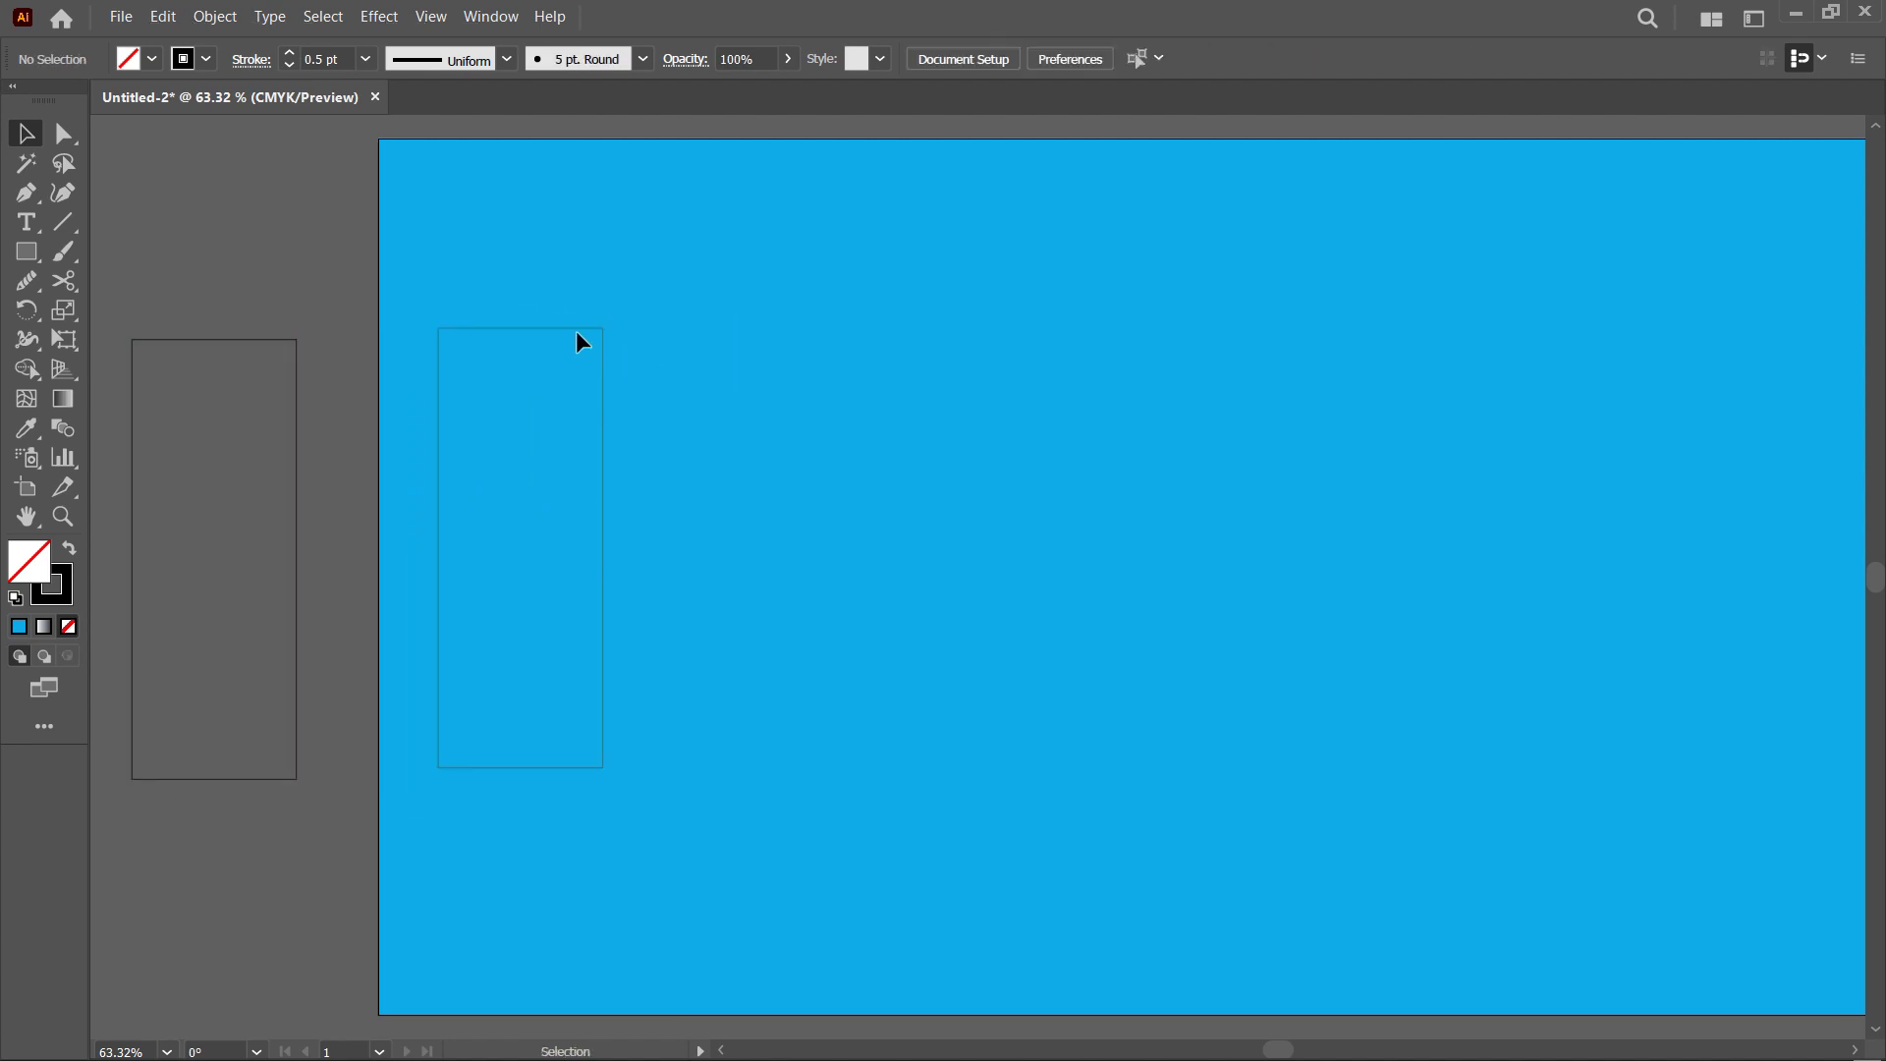
Step: Round all corners of the artboard rectangle fully to make a capsule shape
click(566, 328)
click(66, 139)
drag(453, 344, 543, 440)
click(695, 472)
Step: Delete the capsule's straight right side to open the outline as a letter C
click(26, 192)
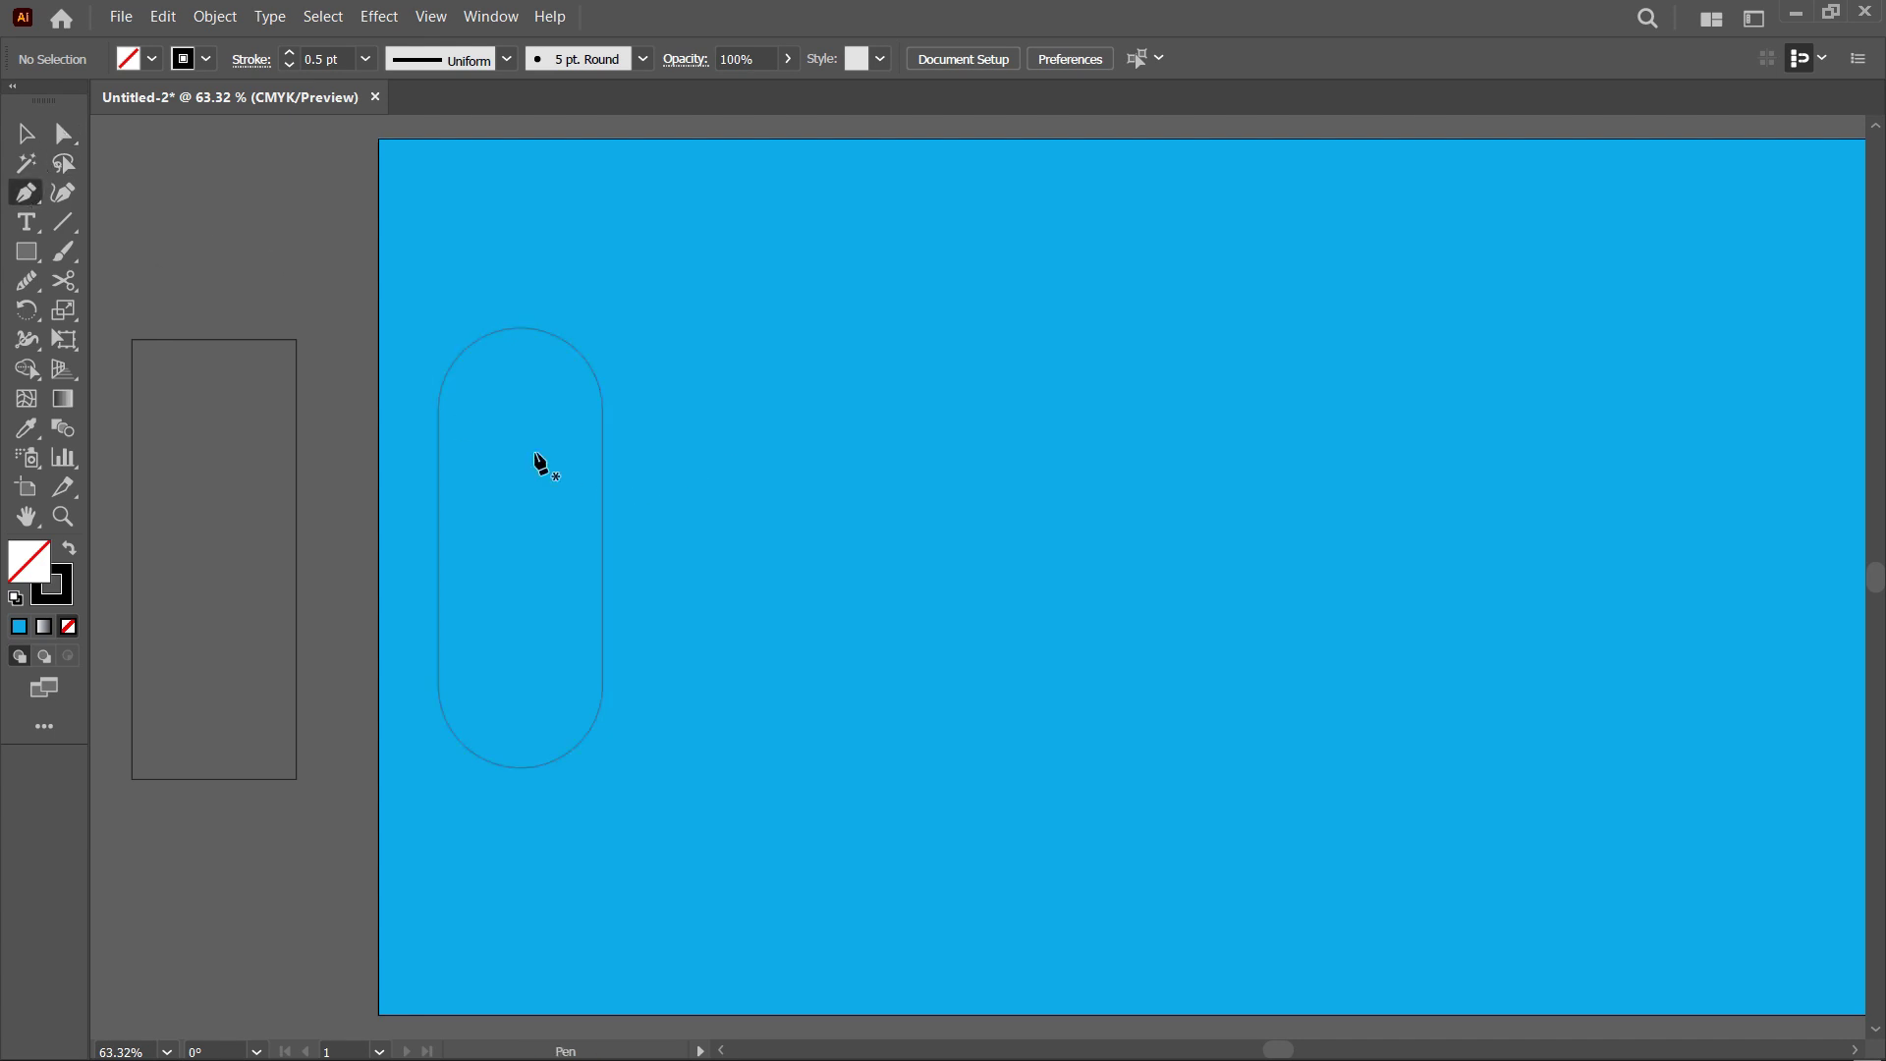
click(27, 134)
click(462, 351)
click(26, 192)
click(603, 547)
key(a)
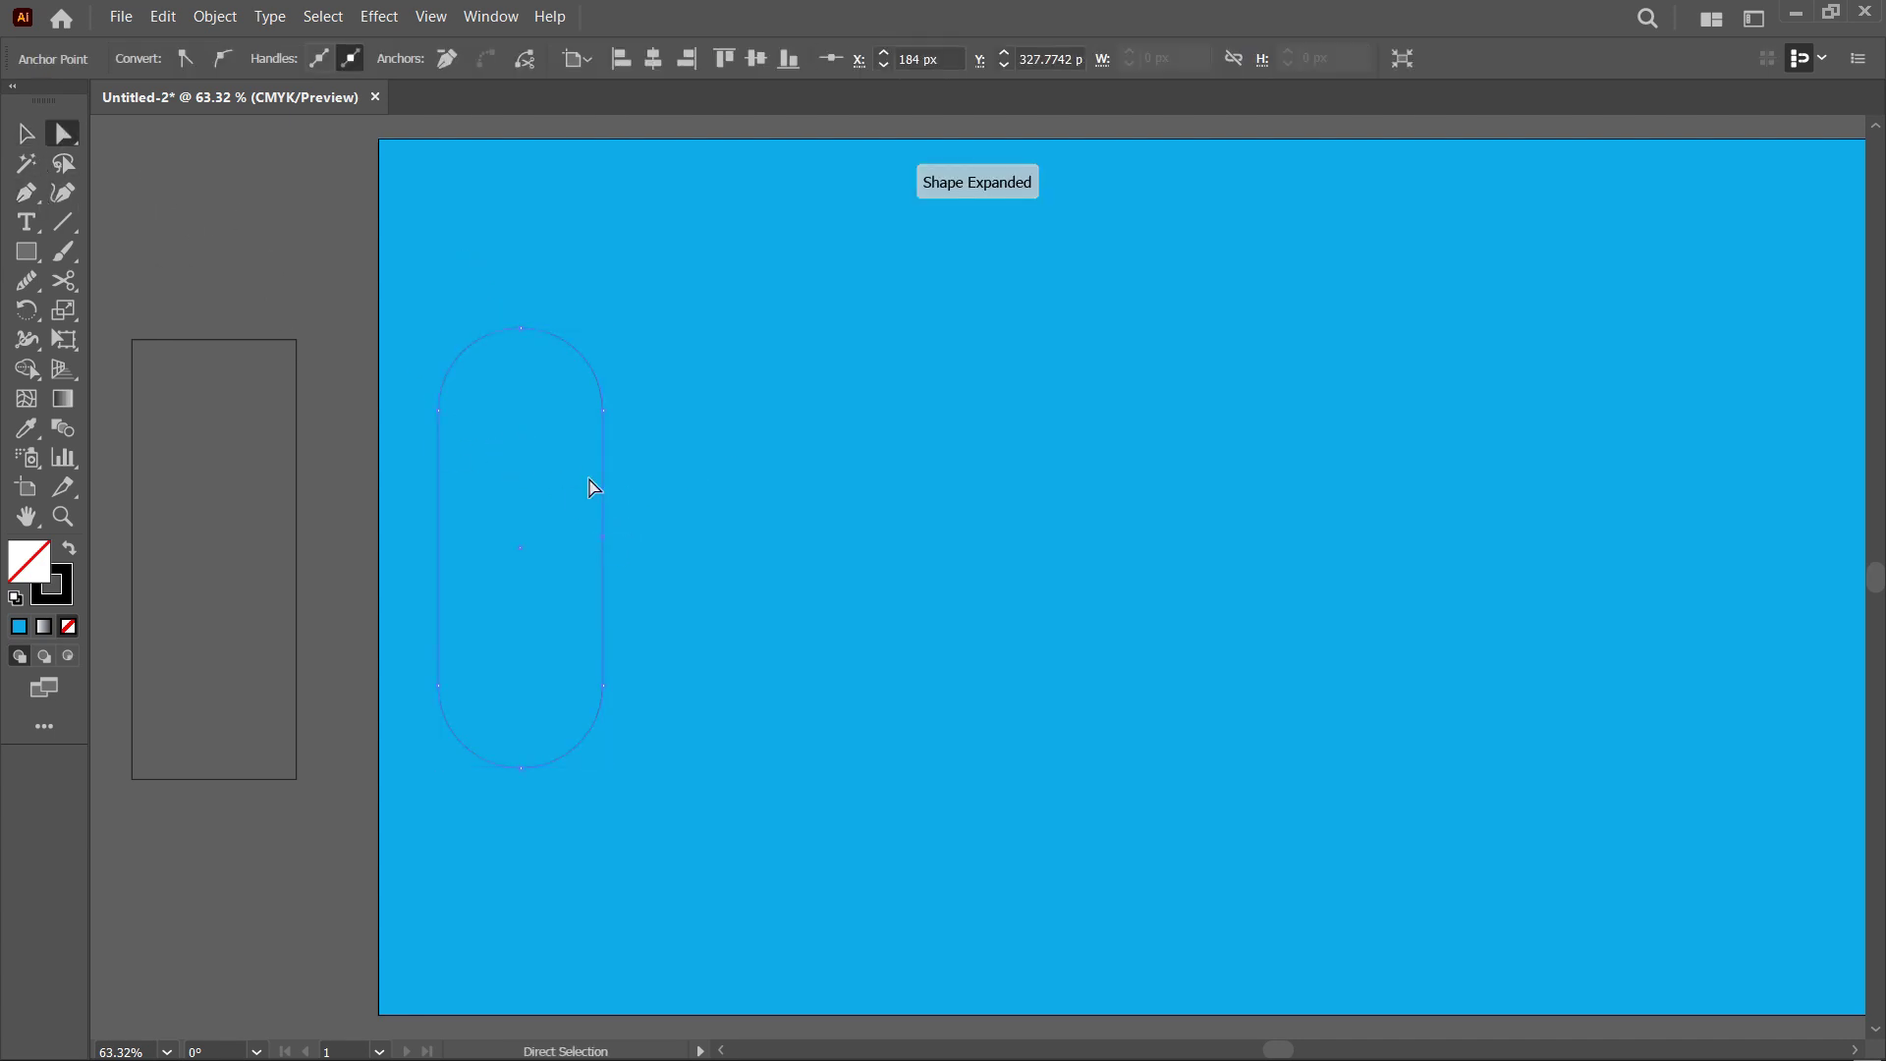
click(603, 547)
key(Delete)
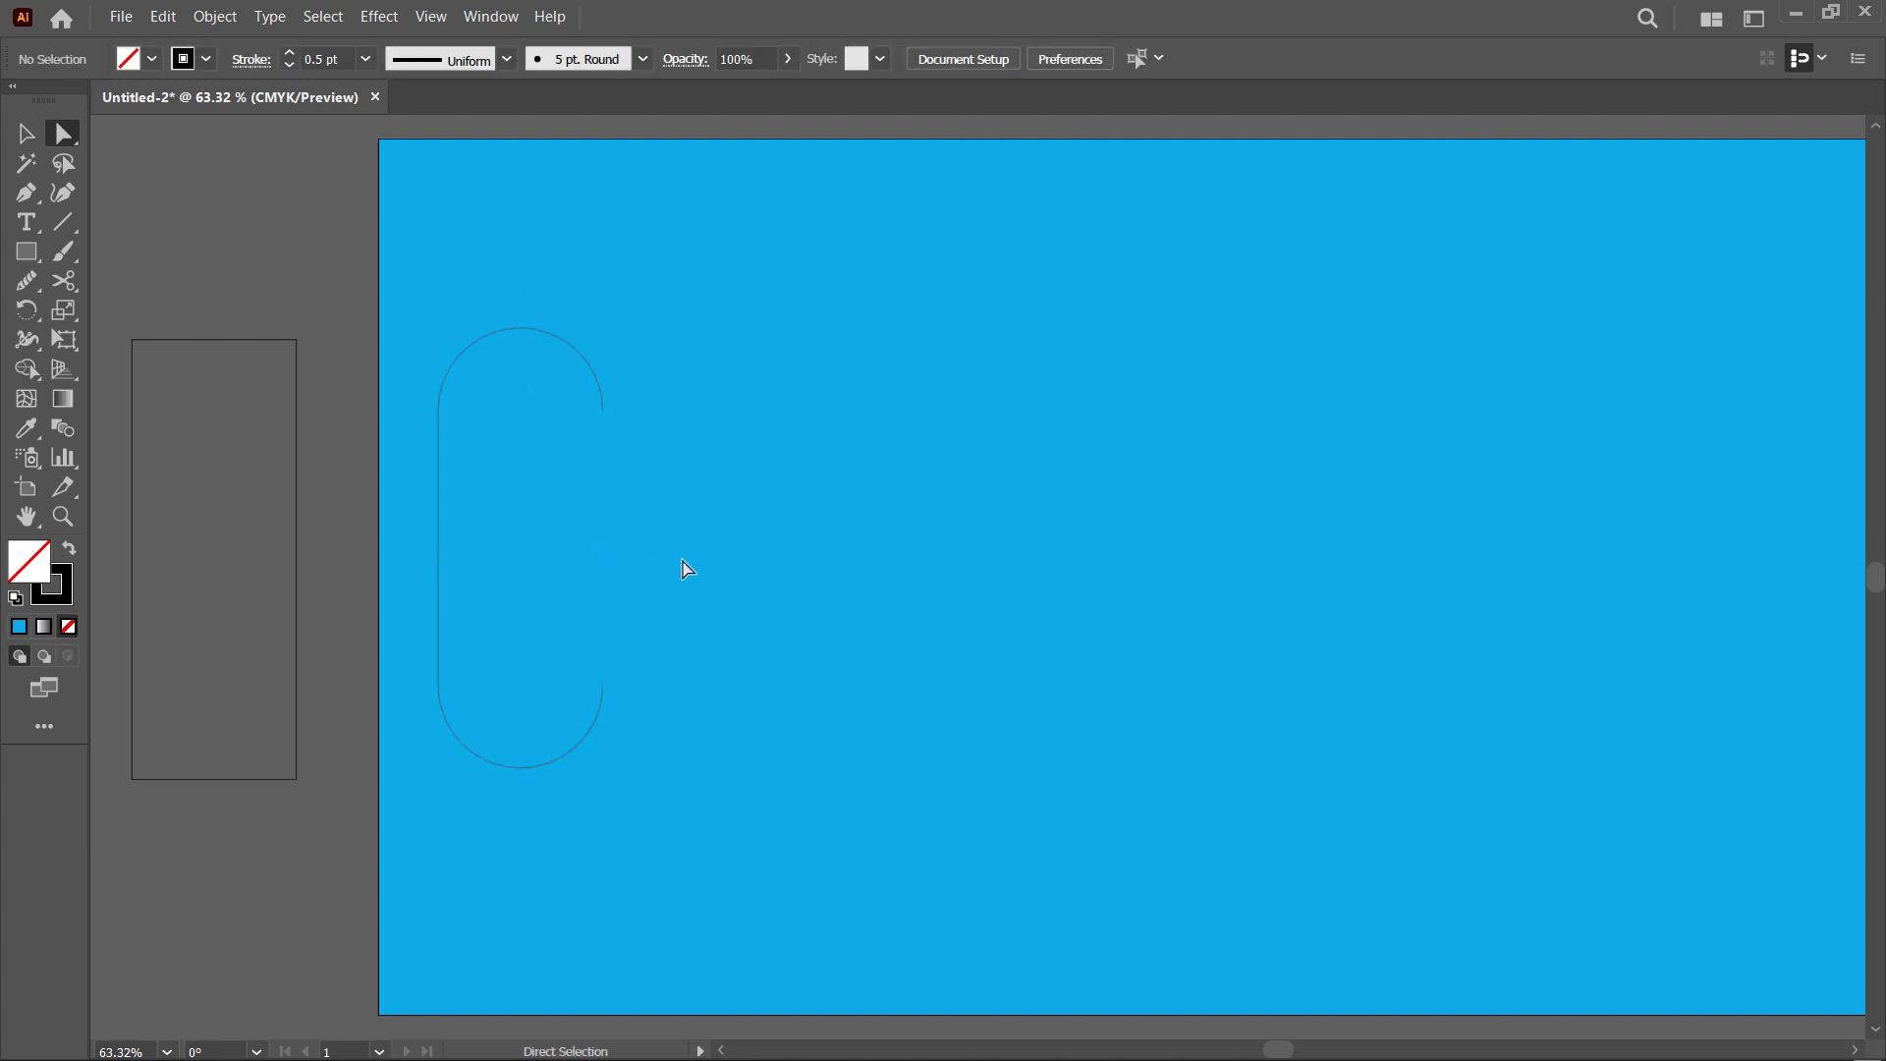
Step: Duplicate the spare rectangle to the right of the C
click(224, 342)
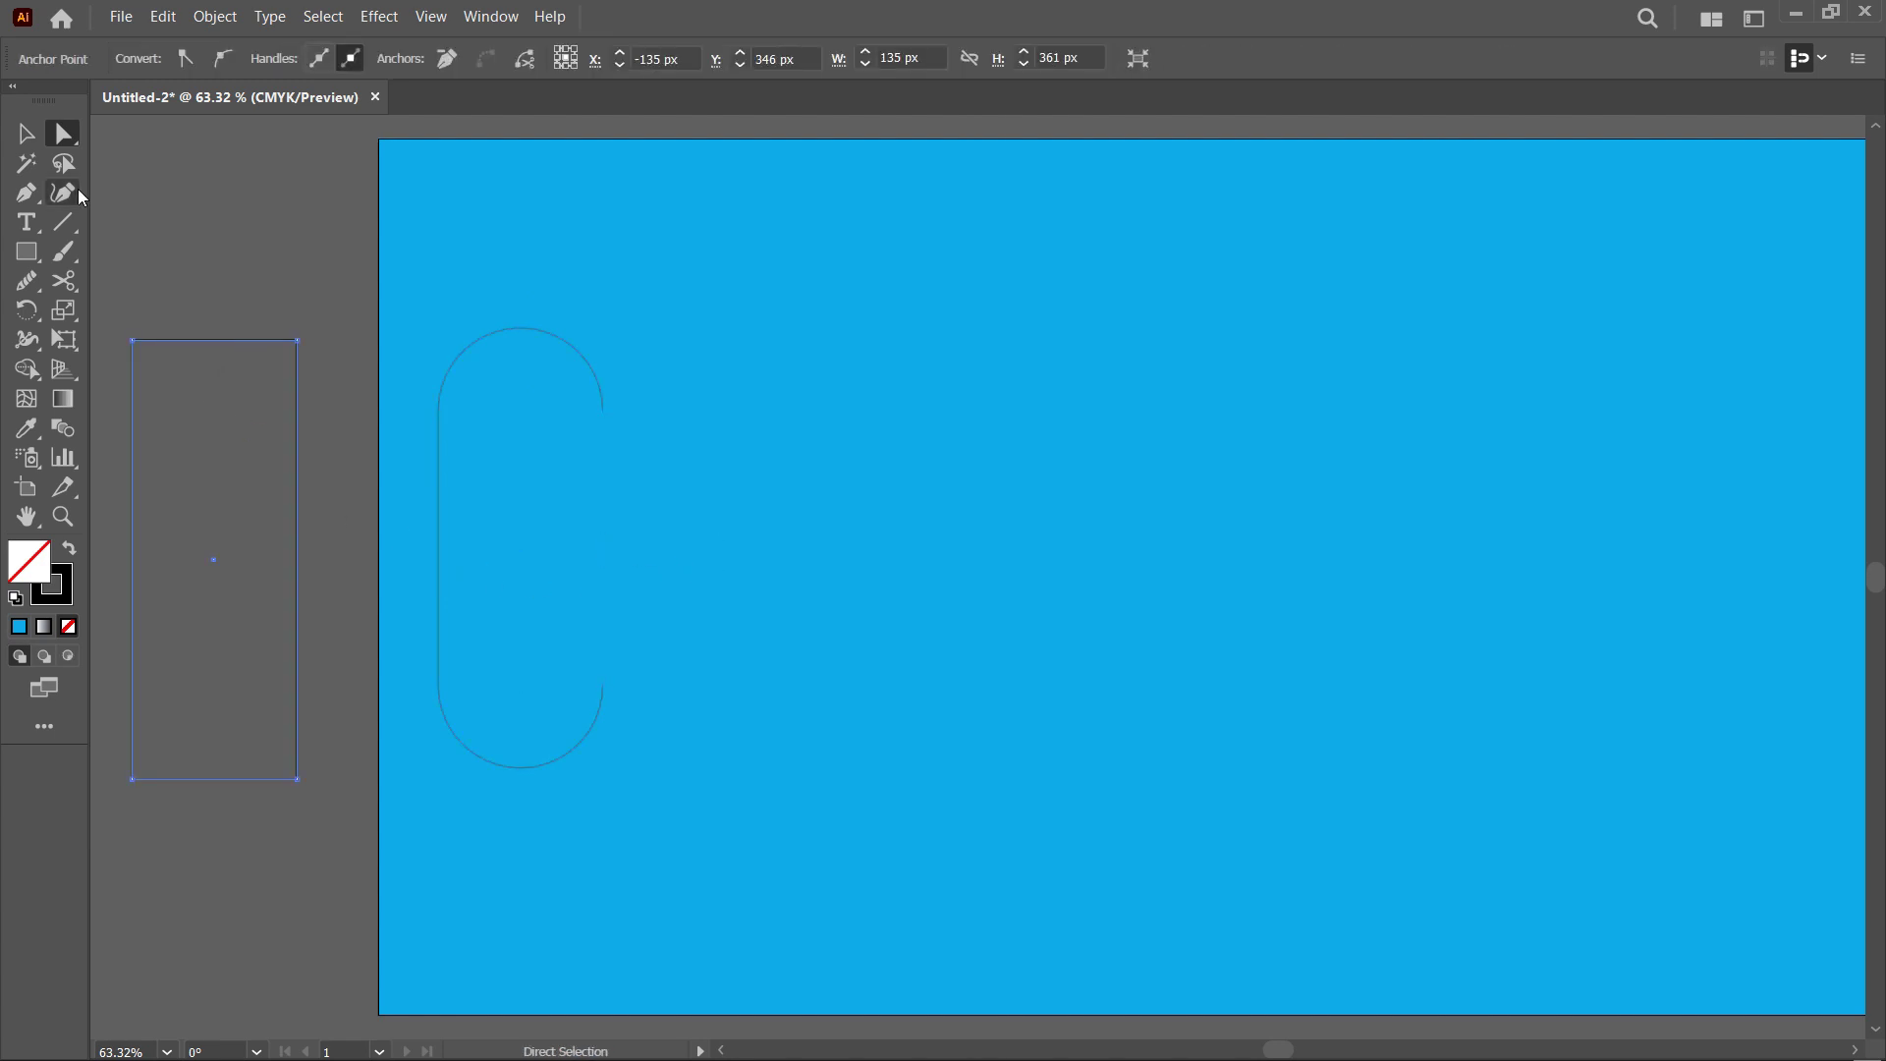
key(v)
click(294, 676)
drag(295, 675, 820, 667)
key(alt+shift)
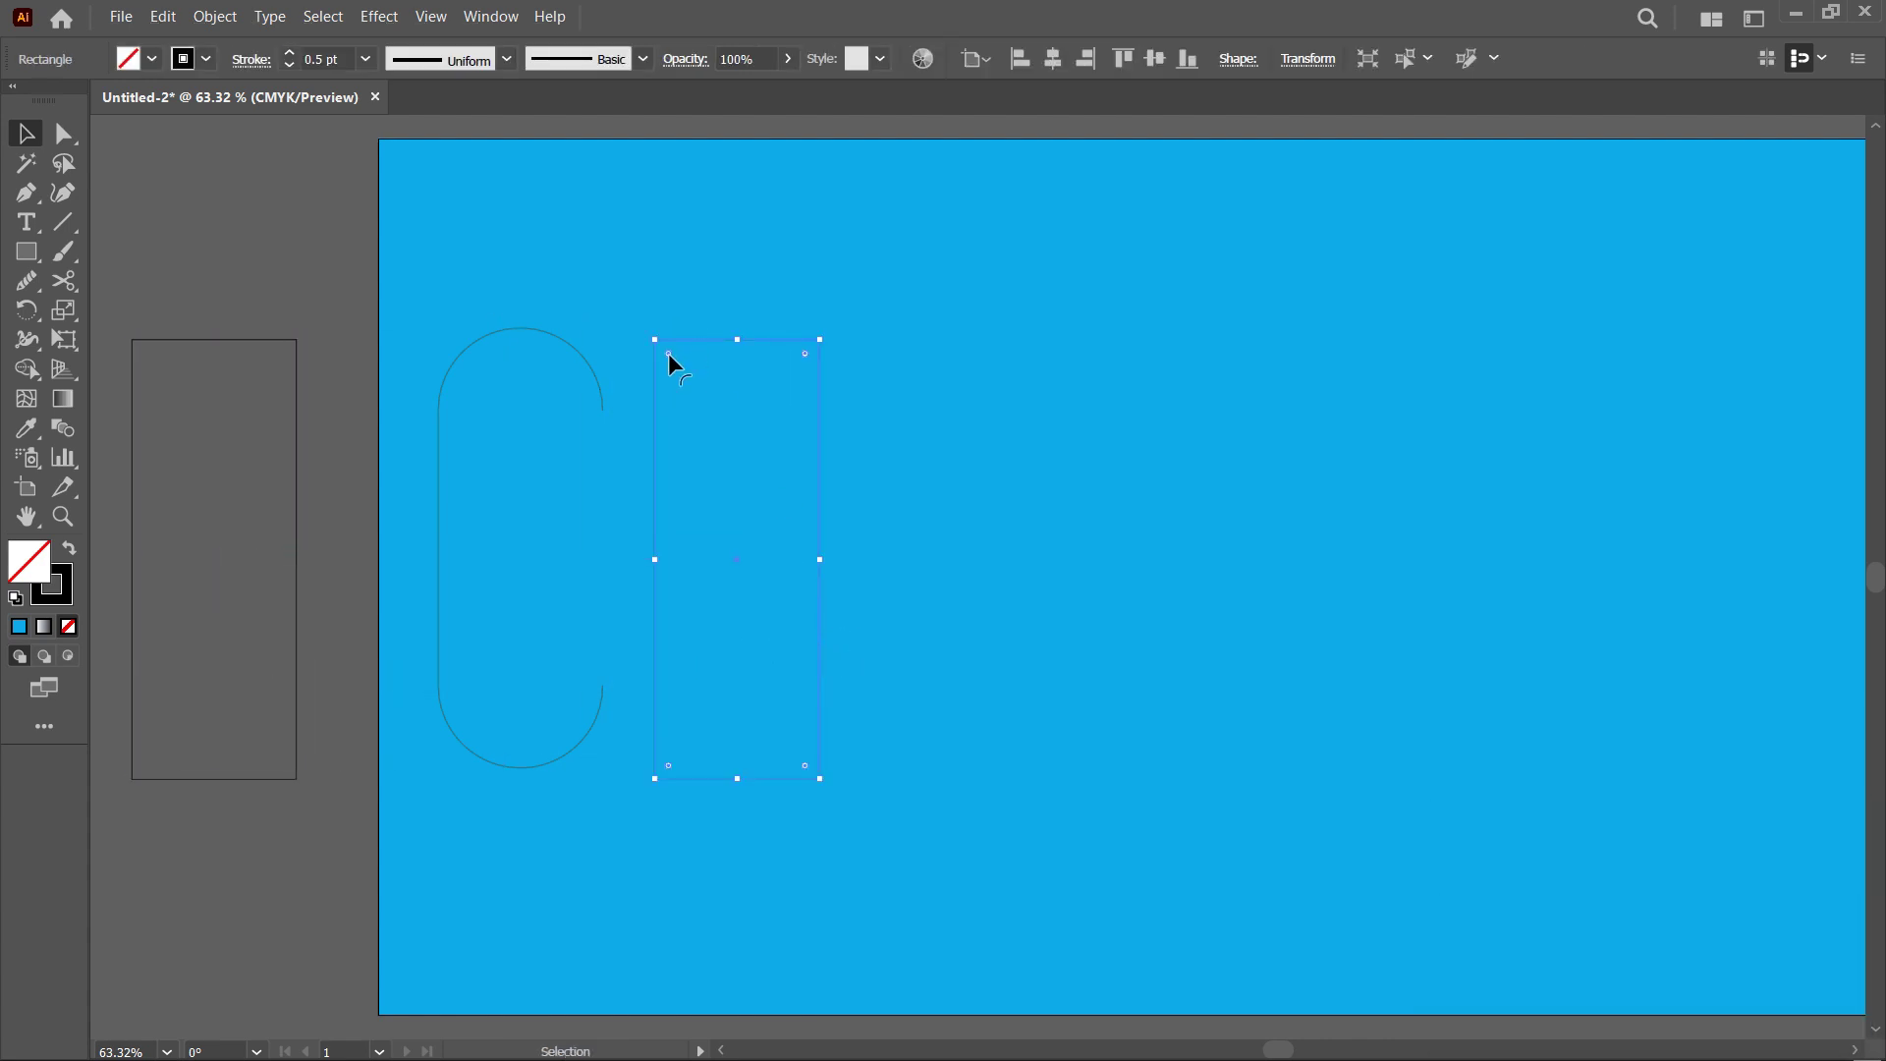
Step: Fully round all corners of the rectangle beside the C
key(a)
drag(668, 354, 867, 446)
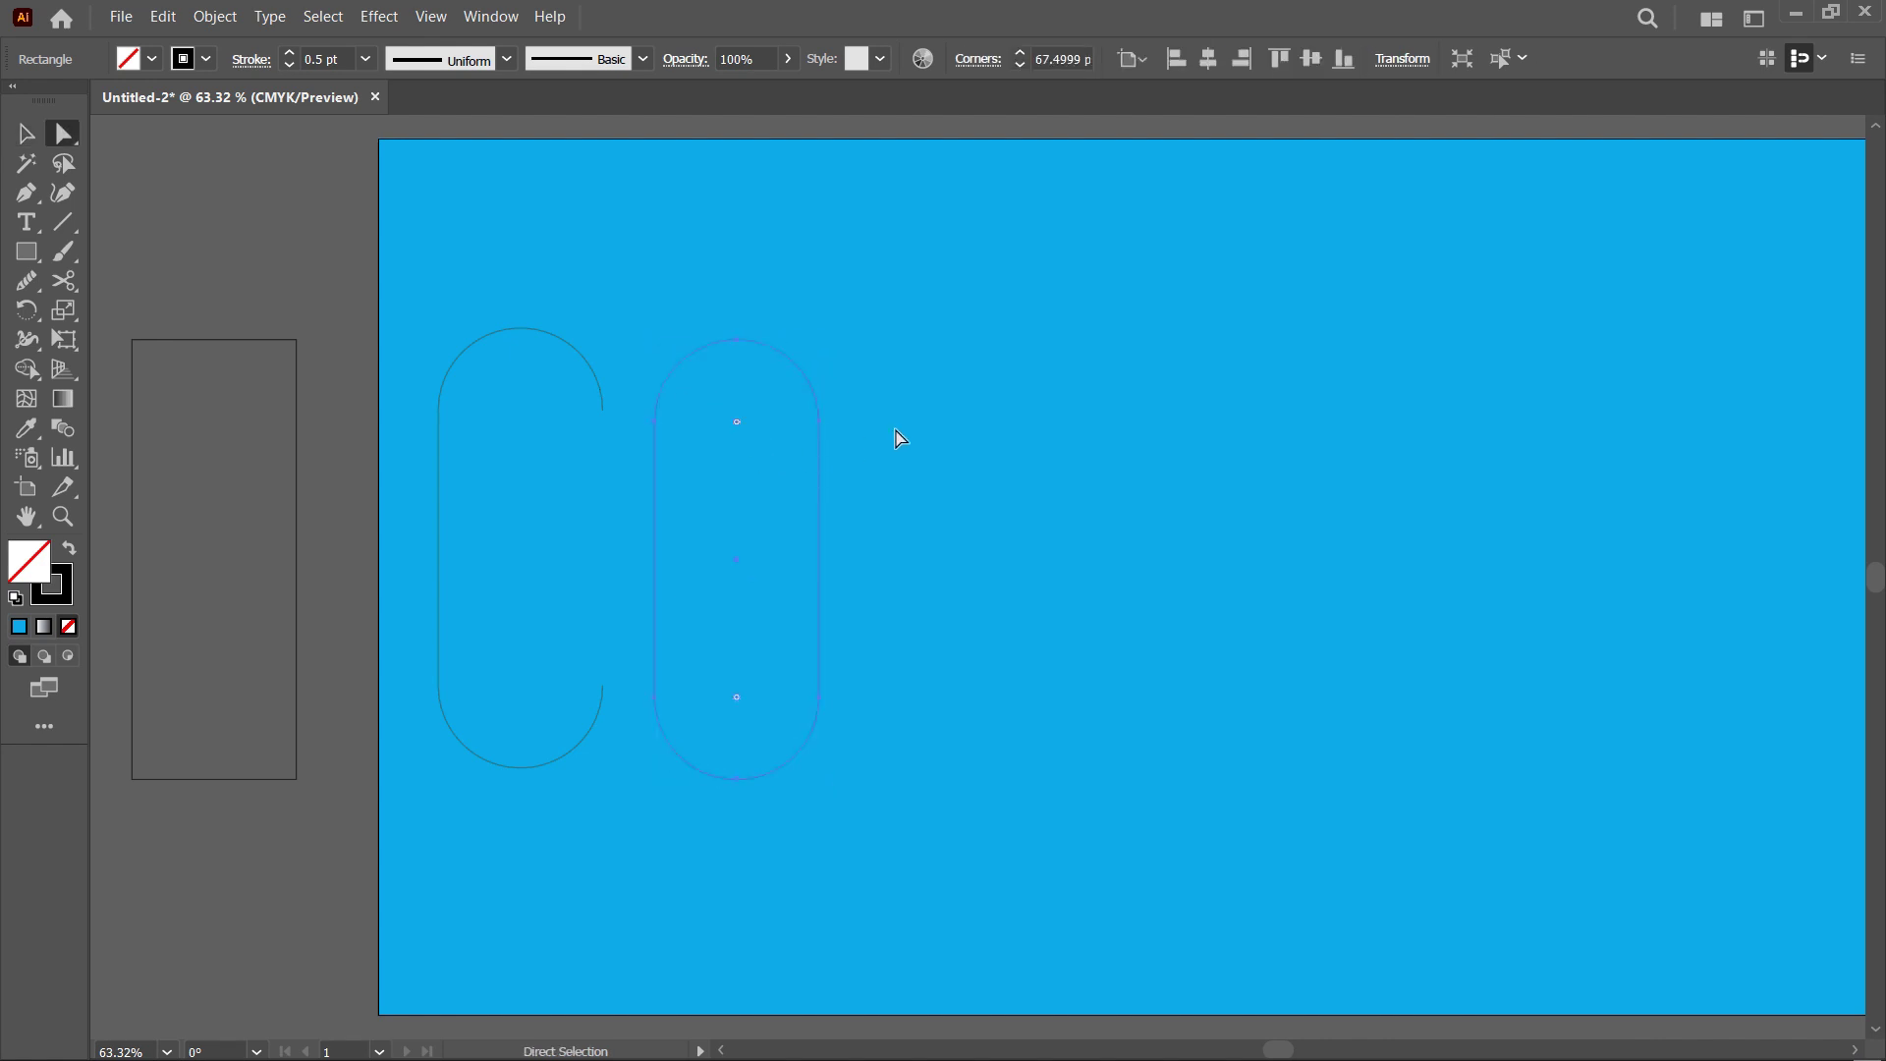
click(867, 446)
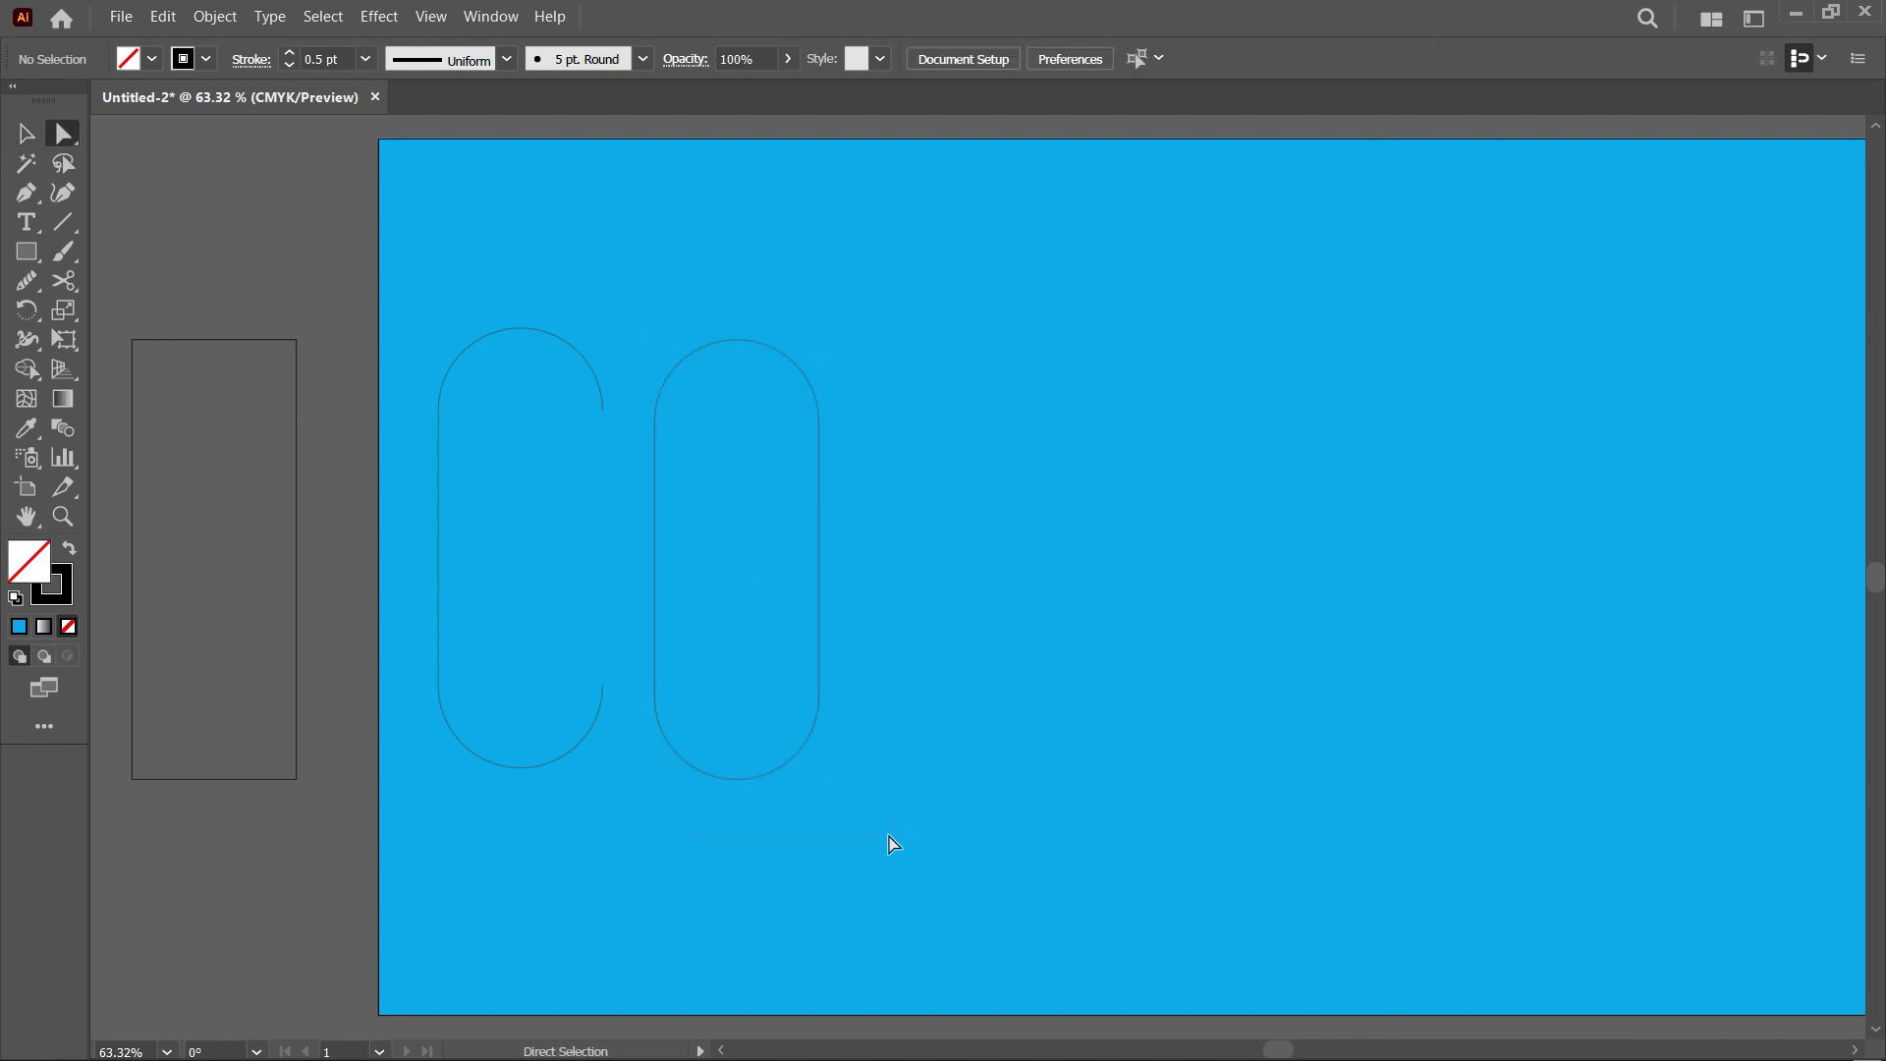
Step: Delete the bottom curve of the second capsule and extend its two straight legs downward to form an arch
drag(709, 779, 829, 803)
key(Delete)
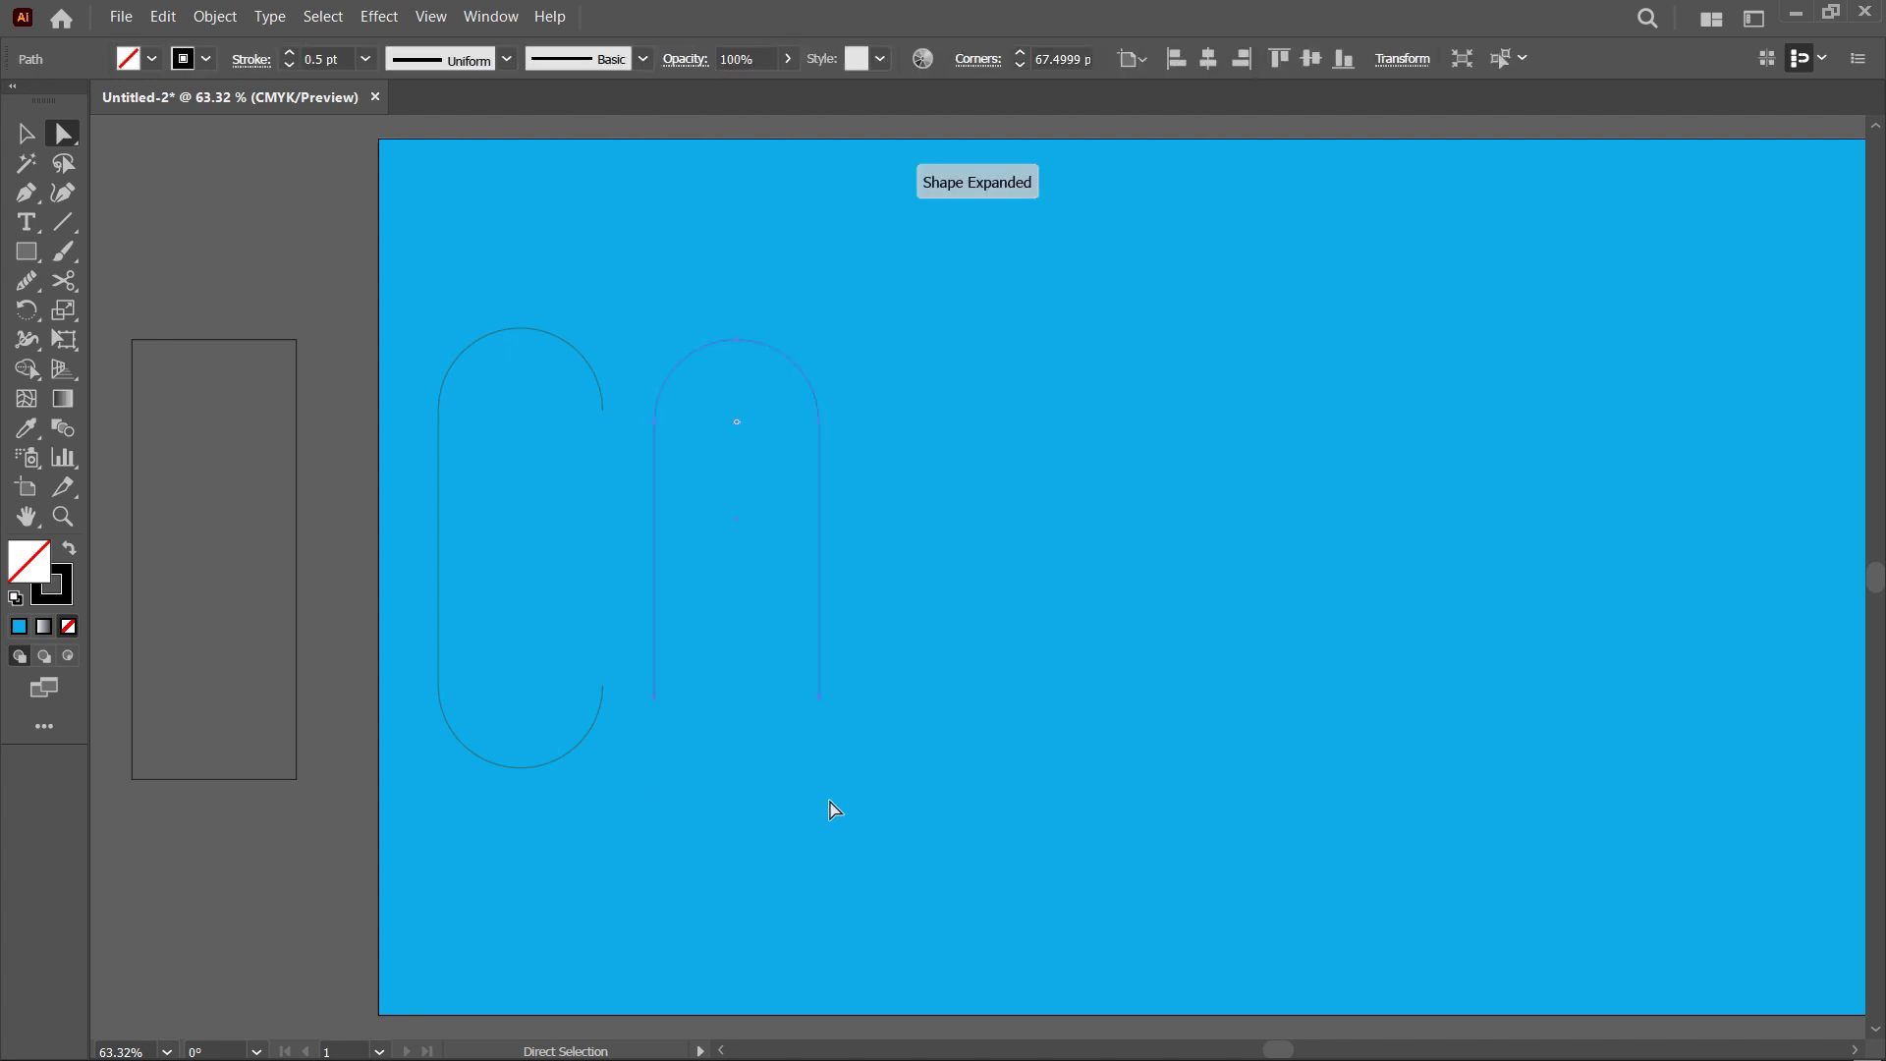
drag(741, 731, 815, 765)
click(27, 131)
click(988, 457)
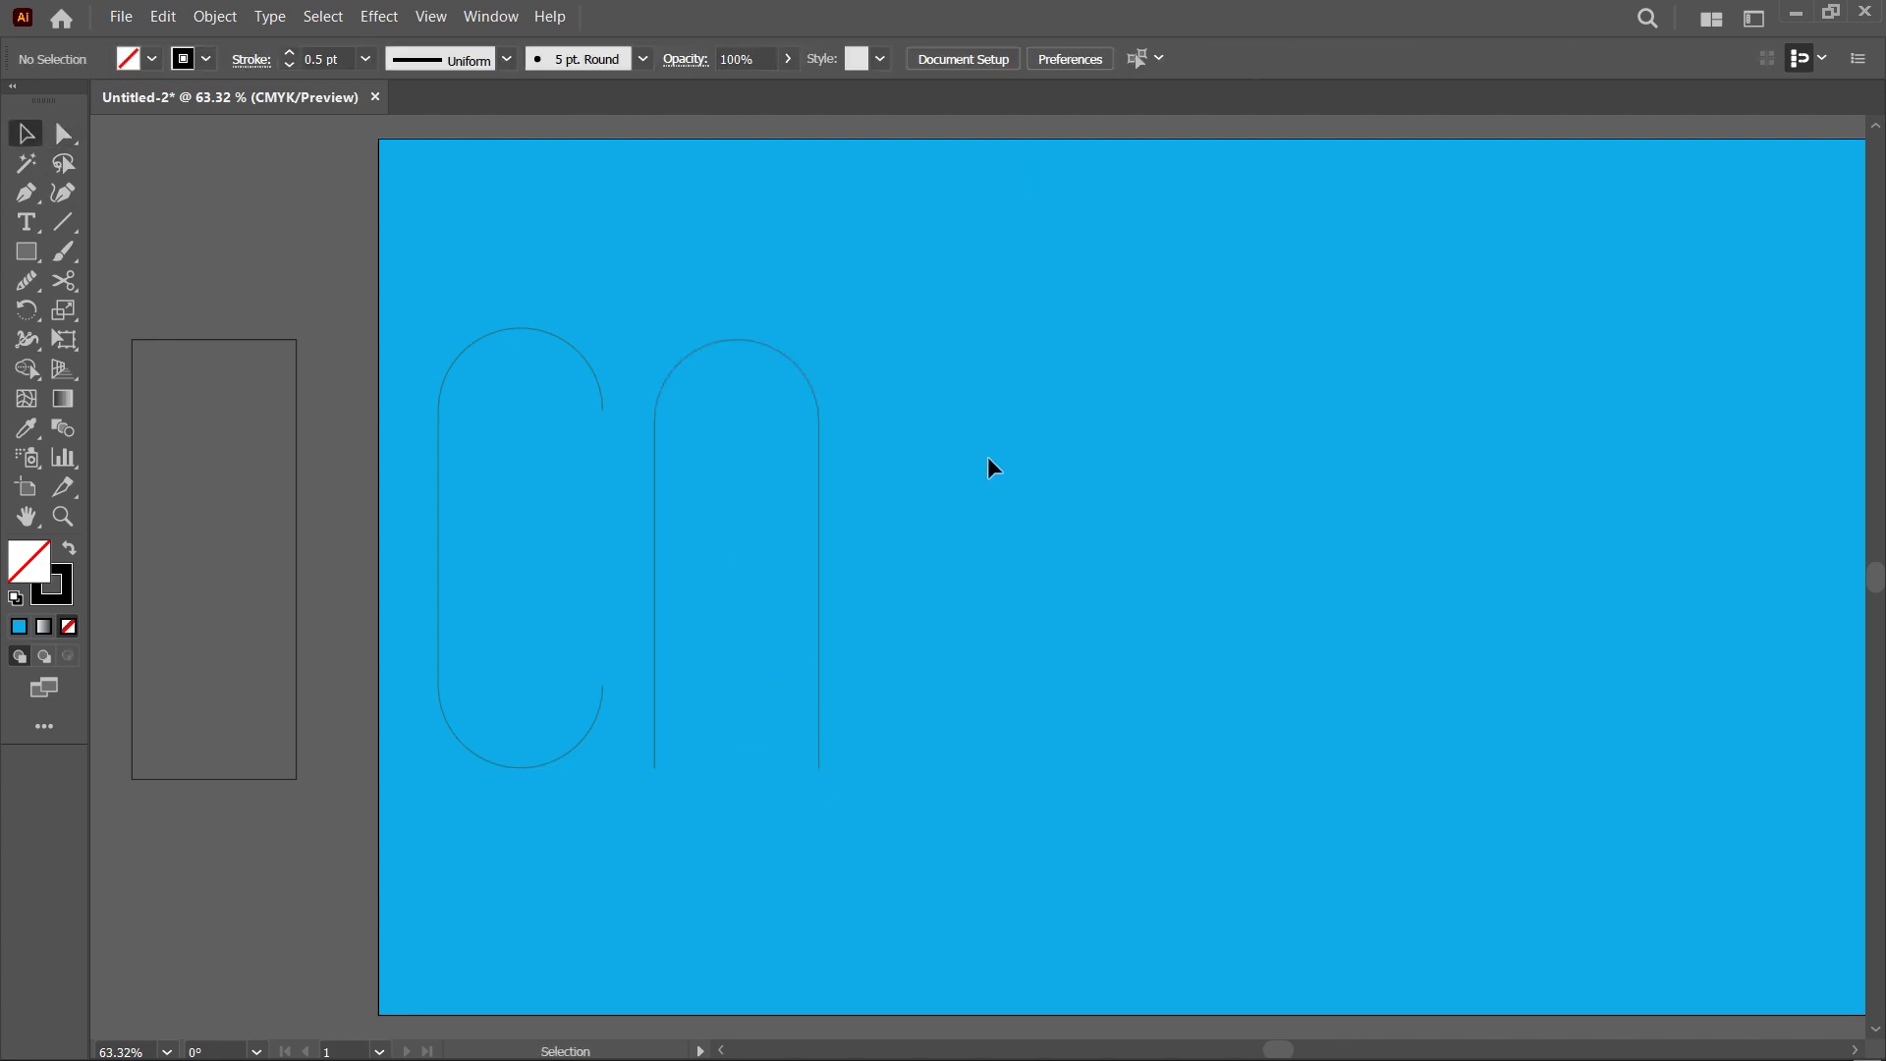
Step: Try to align the arch's top with the C and extend its legs to the C's base
drag(926, 581, 895, 588)
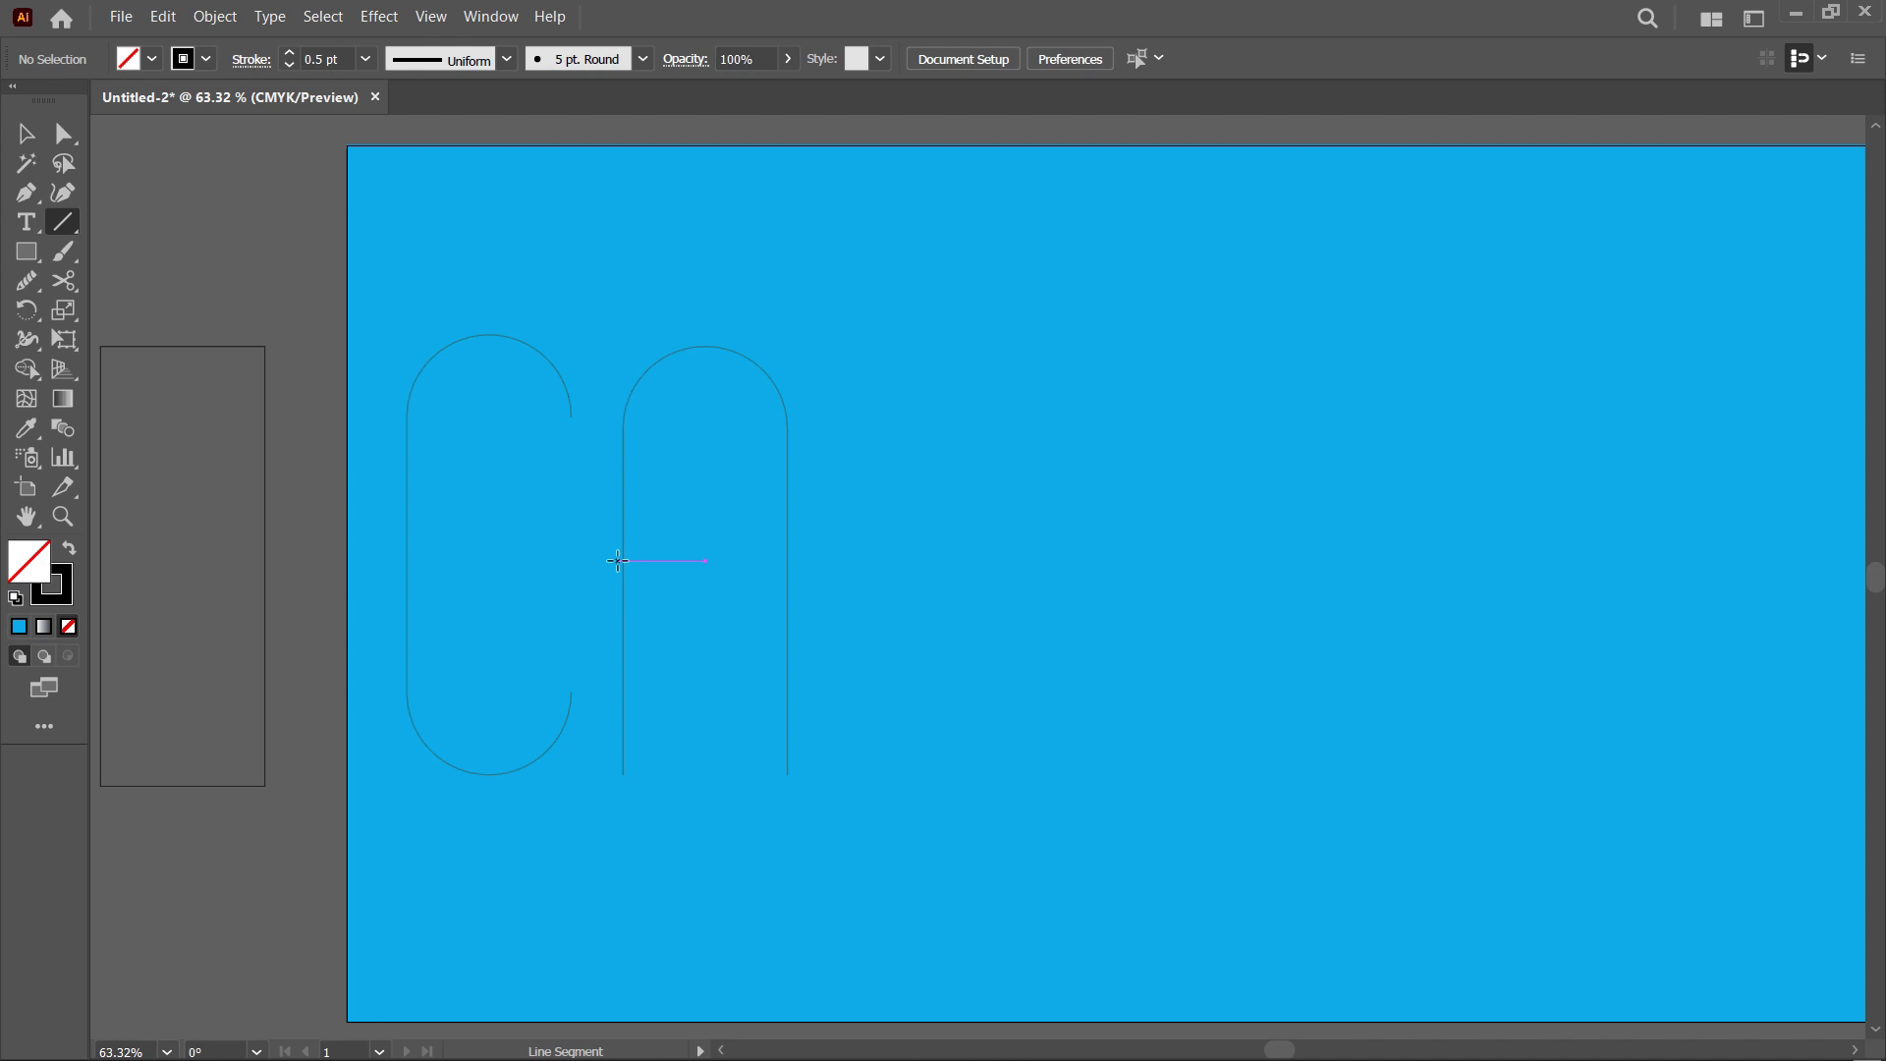
click(25, 134)
drag(373, 357, 688, 474)
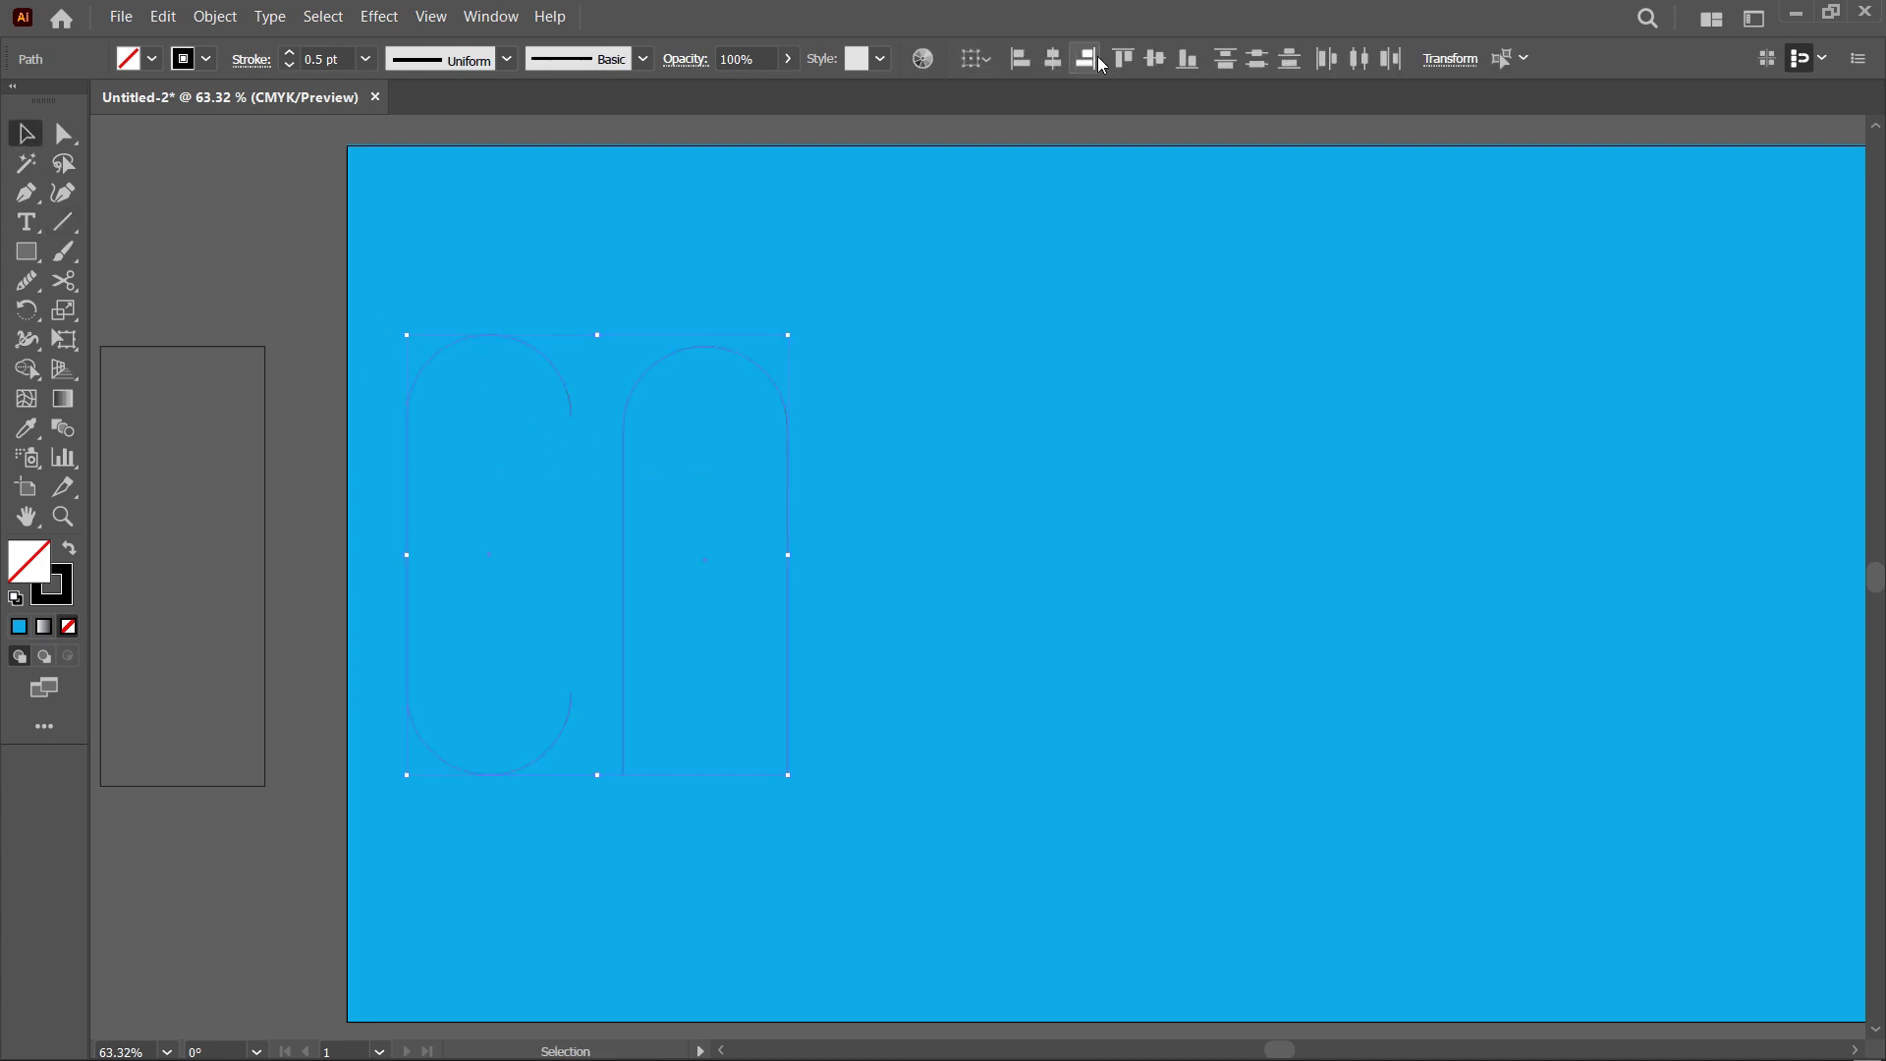
click(1023, 317)
click(786, 763)
click(63, 133)
click(786, 763)
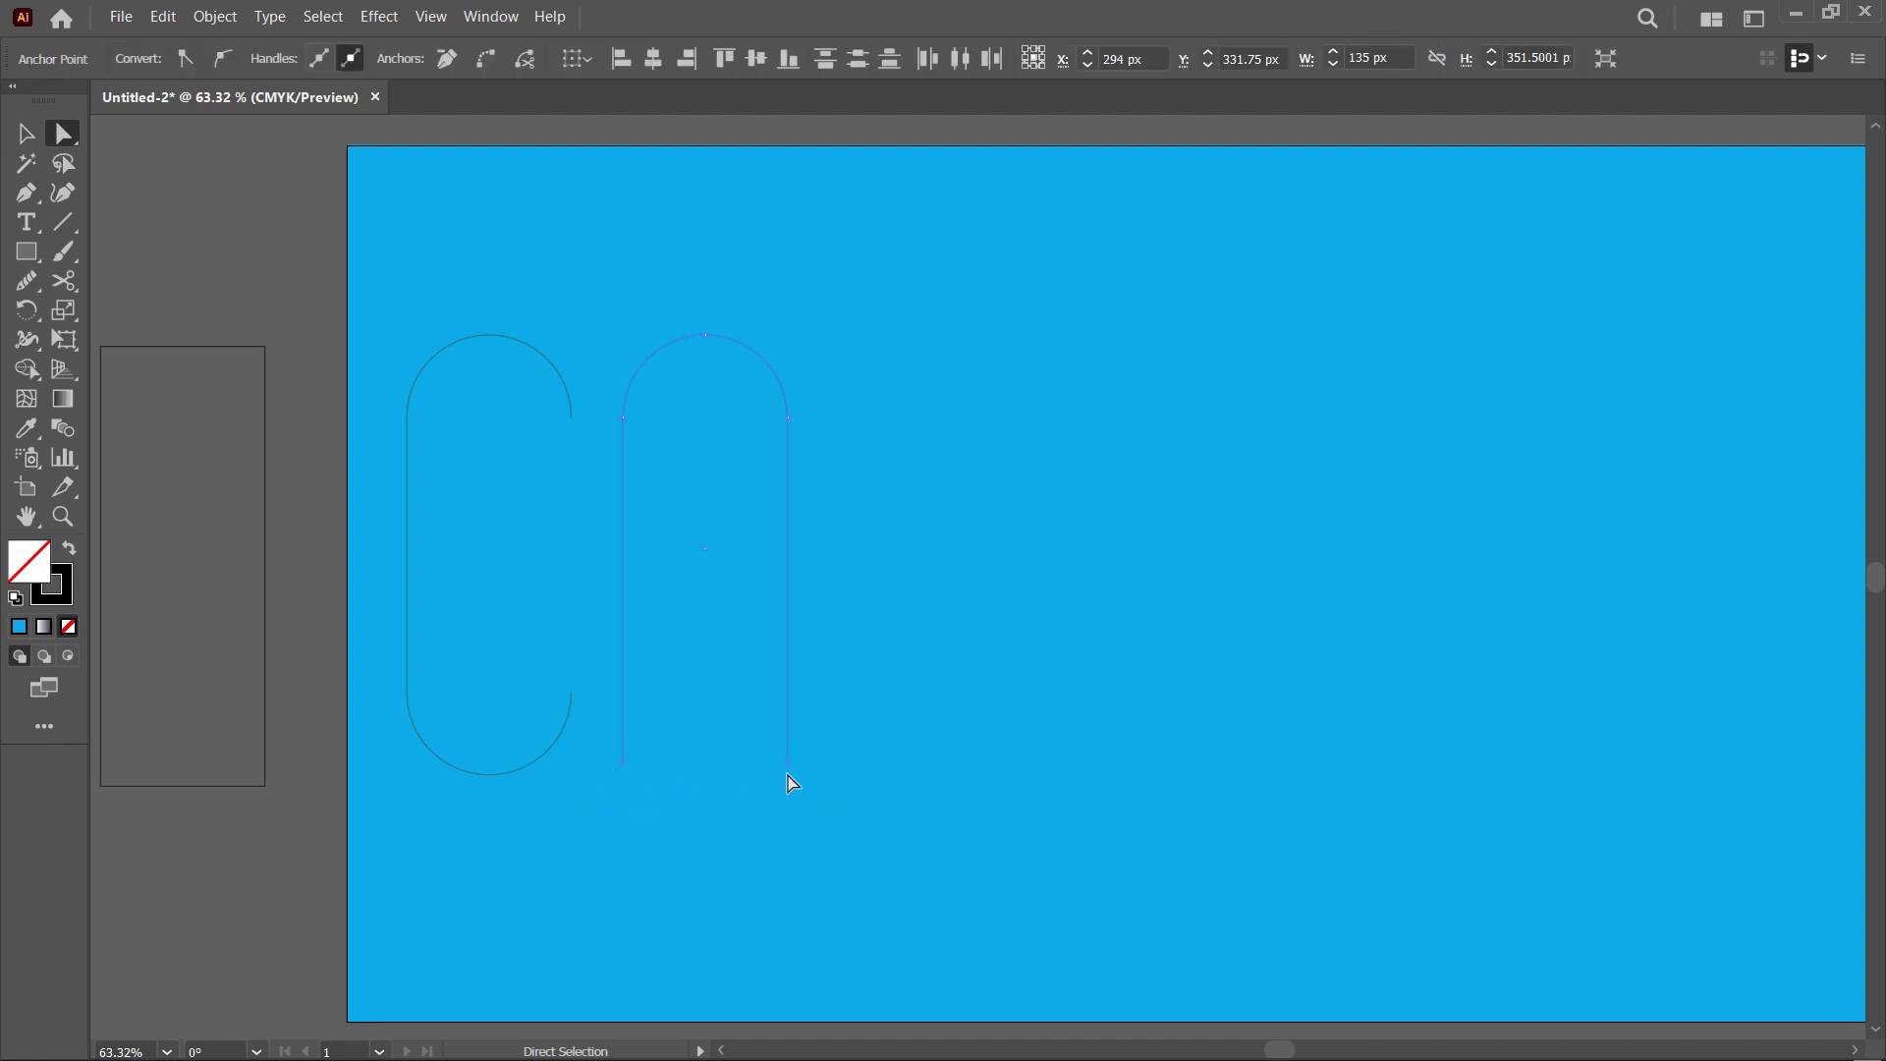
click(791, 797)
drag(787, 763, 791, 769)
key(ctrl+z)
key(ctrl+z)
click(843, 626)
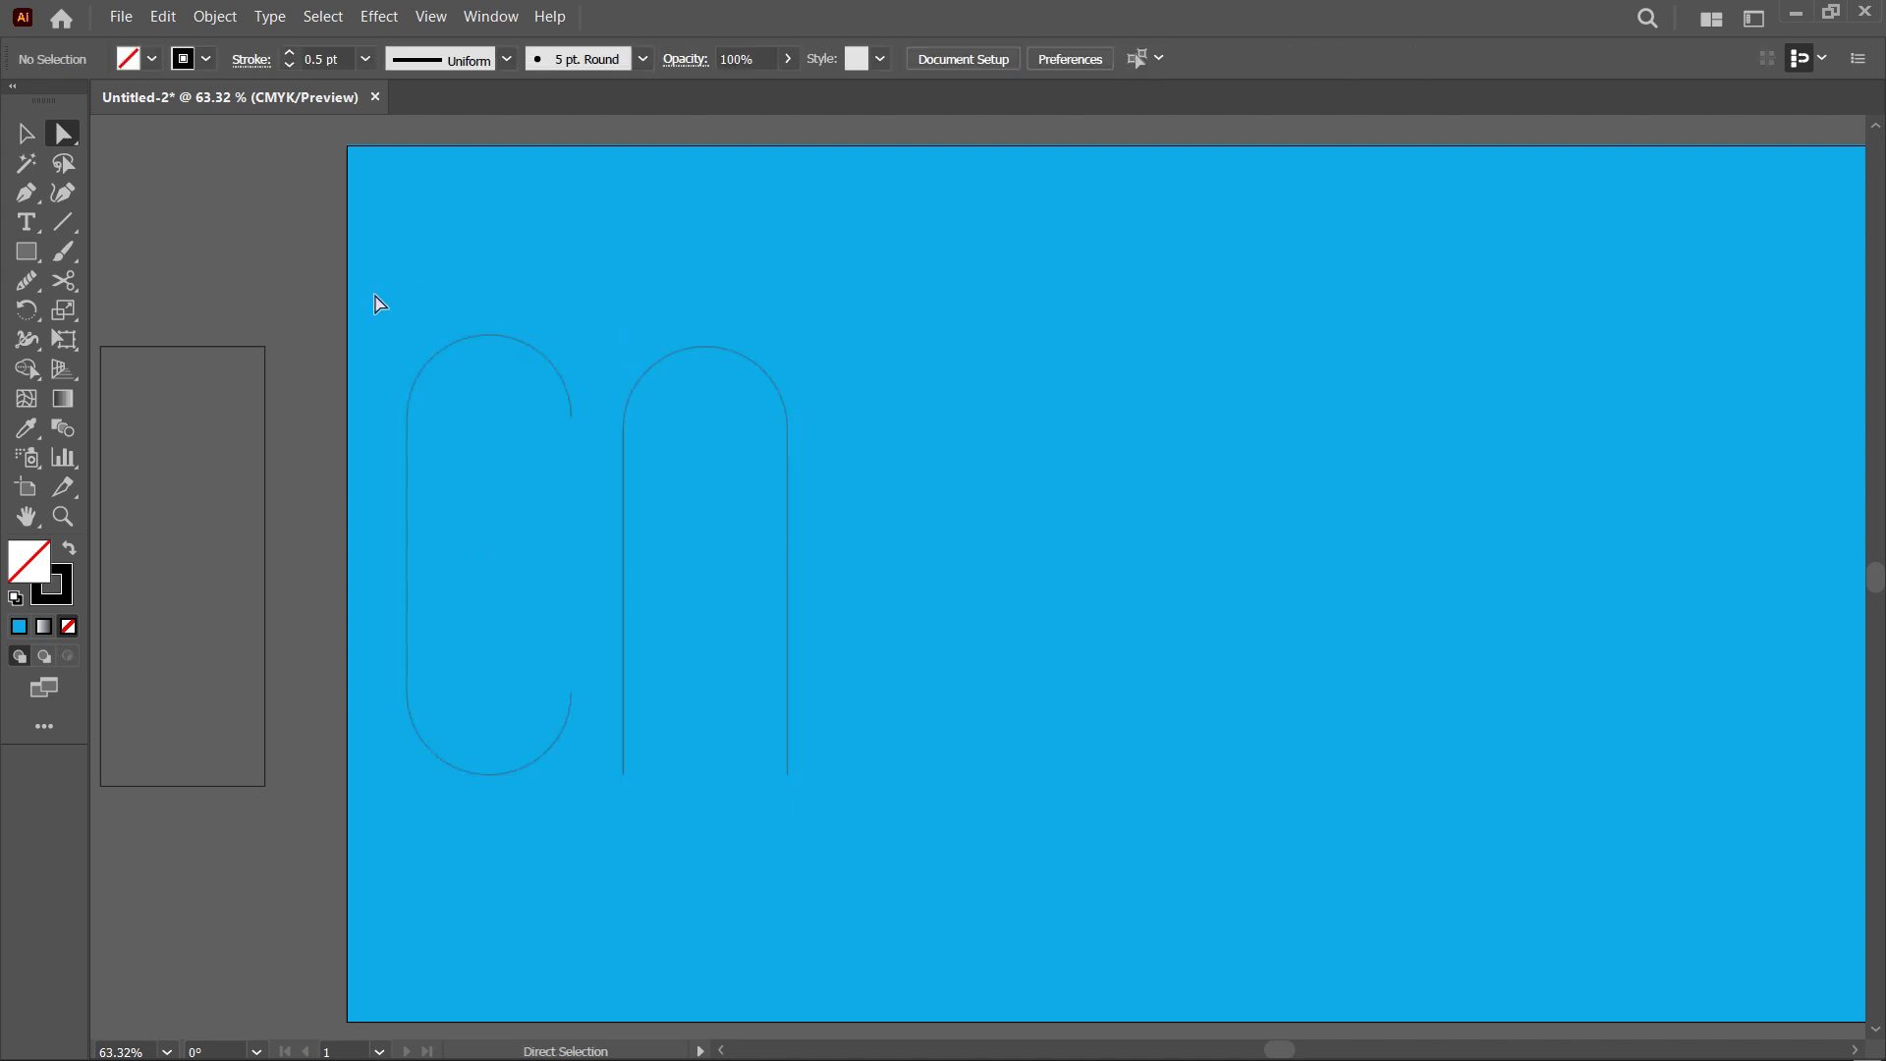
Step: Align the tops of the C and the arch and lengthen the arch's legs to the C's baseline
key(v)
key(ctrl+a)
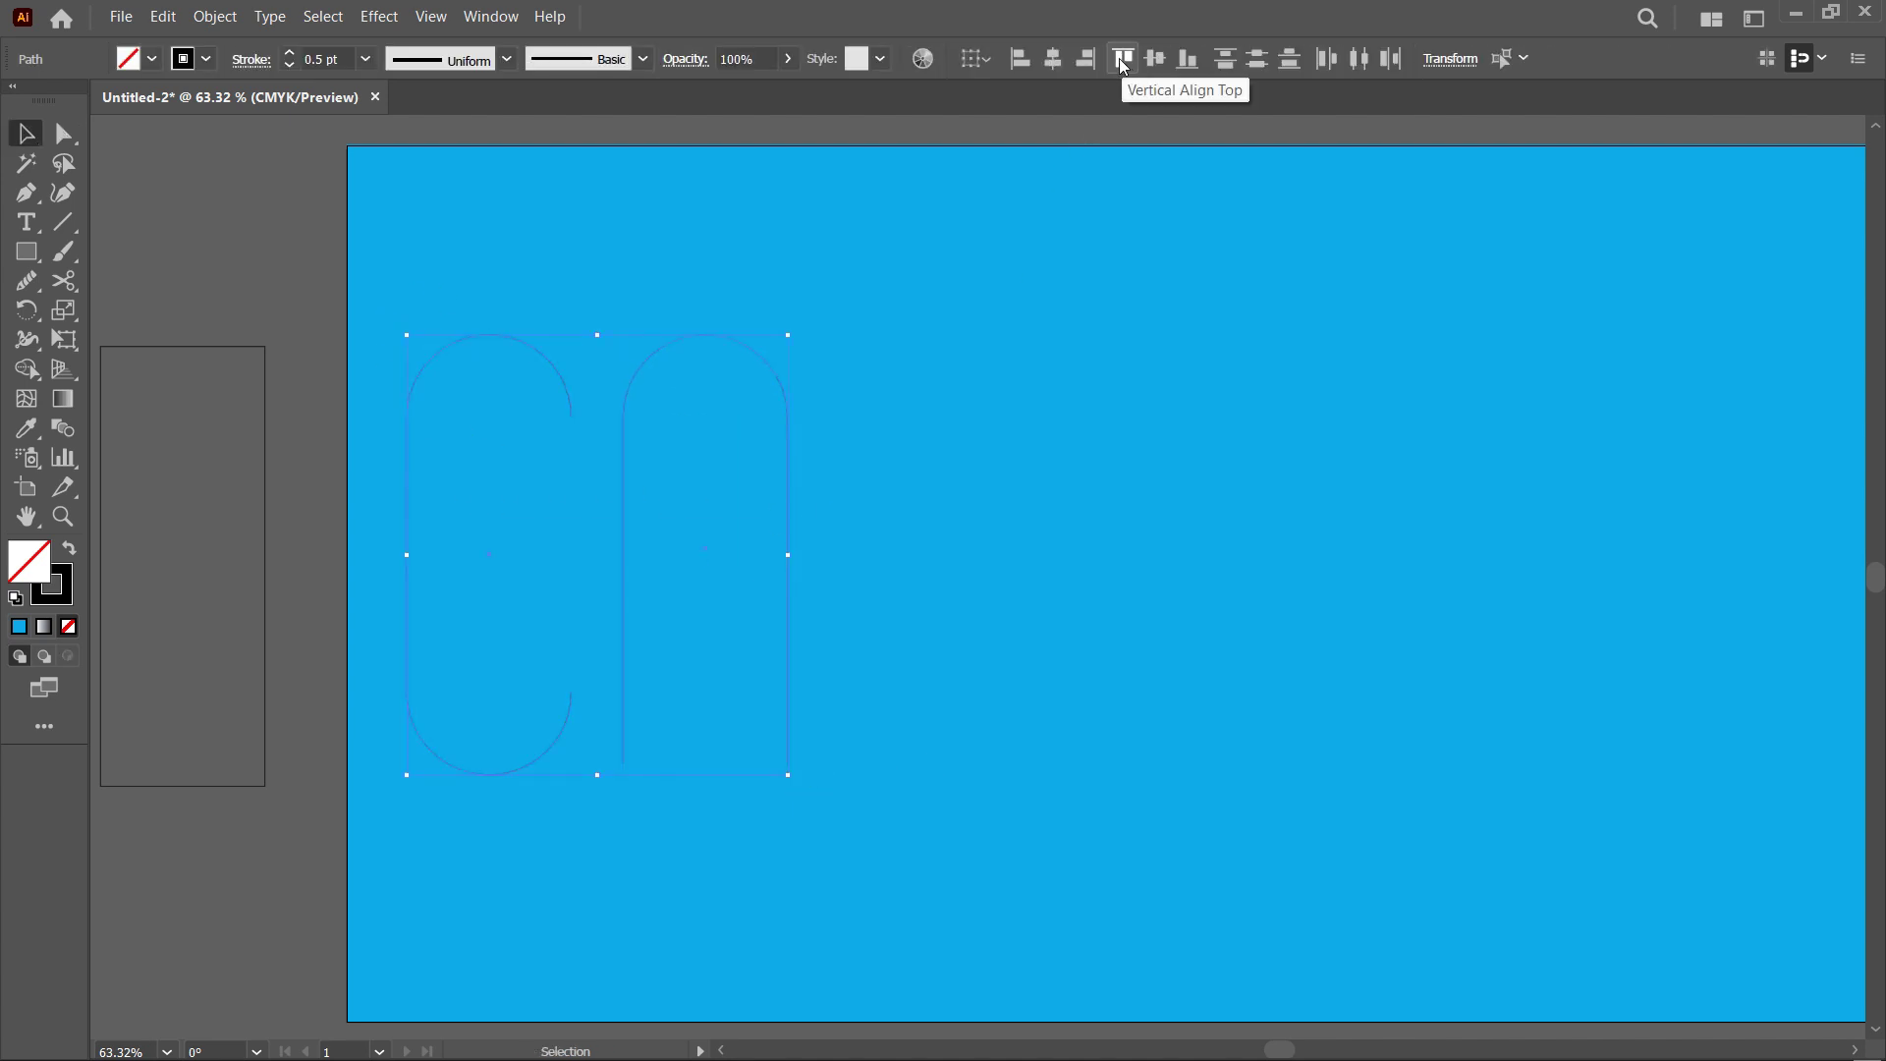
click(1124, 59)
click(676, 515)
key(a)
drag(847, 783, 800, 778)
Step: Draw a horizontal crossbar across the middle of the arch to complete the letter A
key(p)
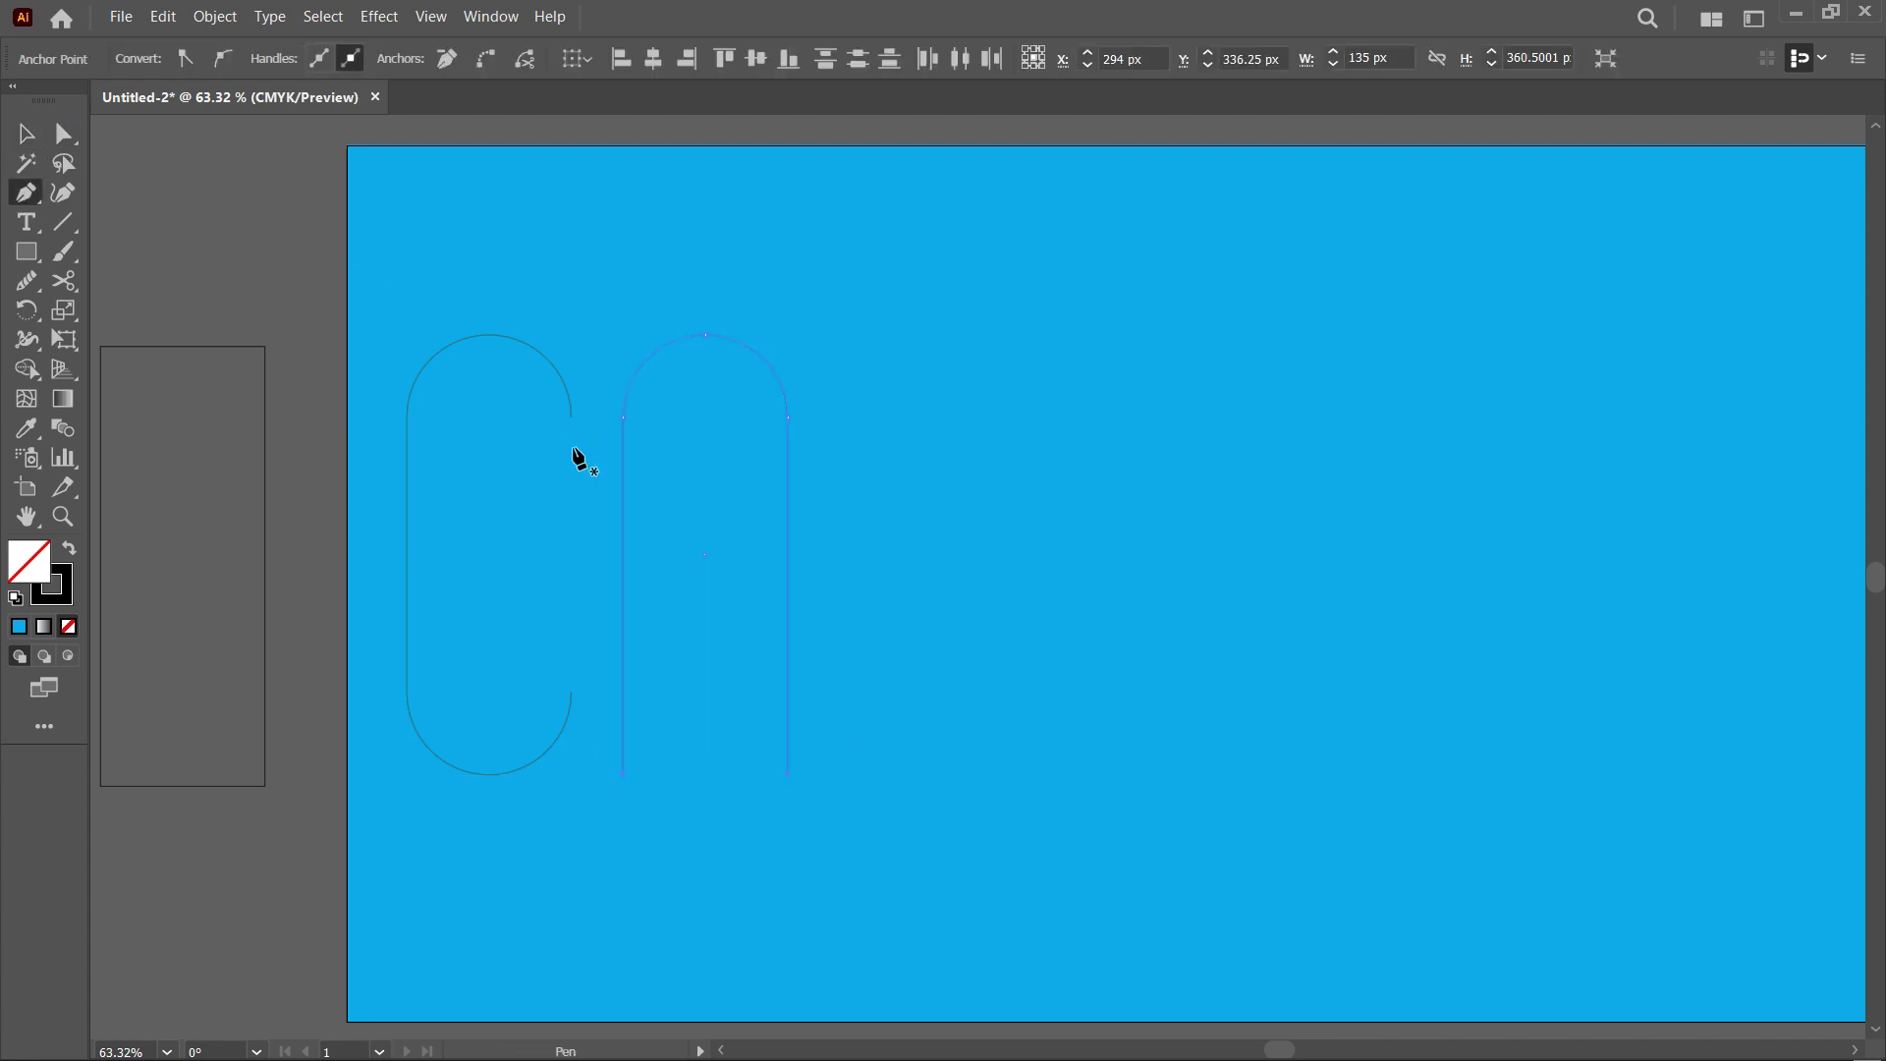
click(623, 555)
click(63, 225)
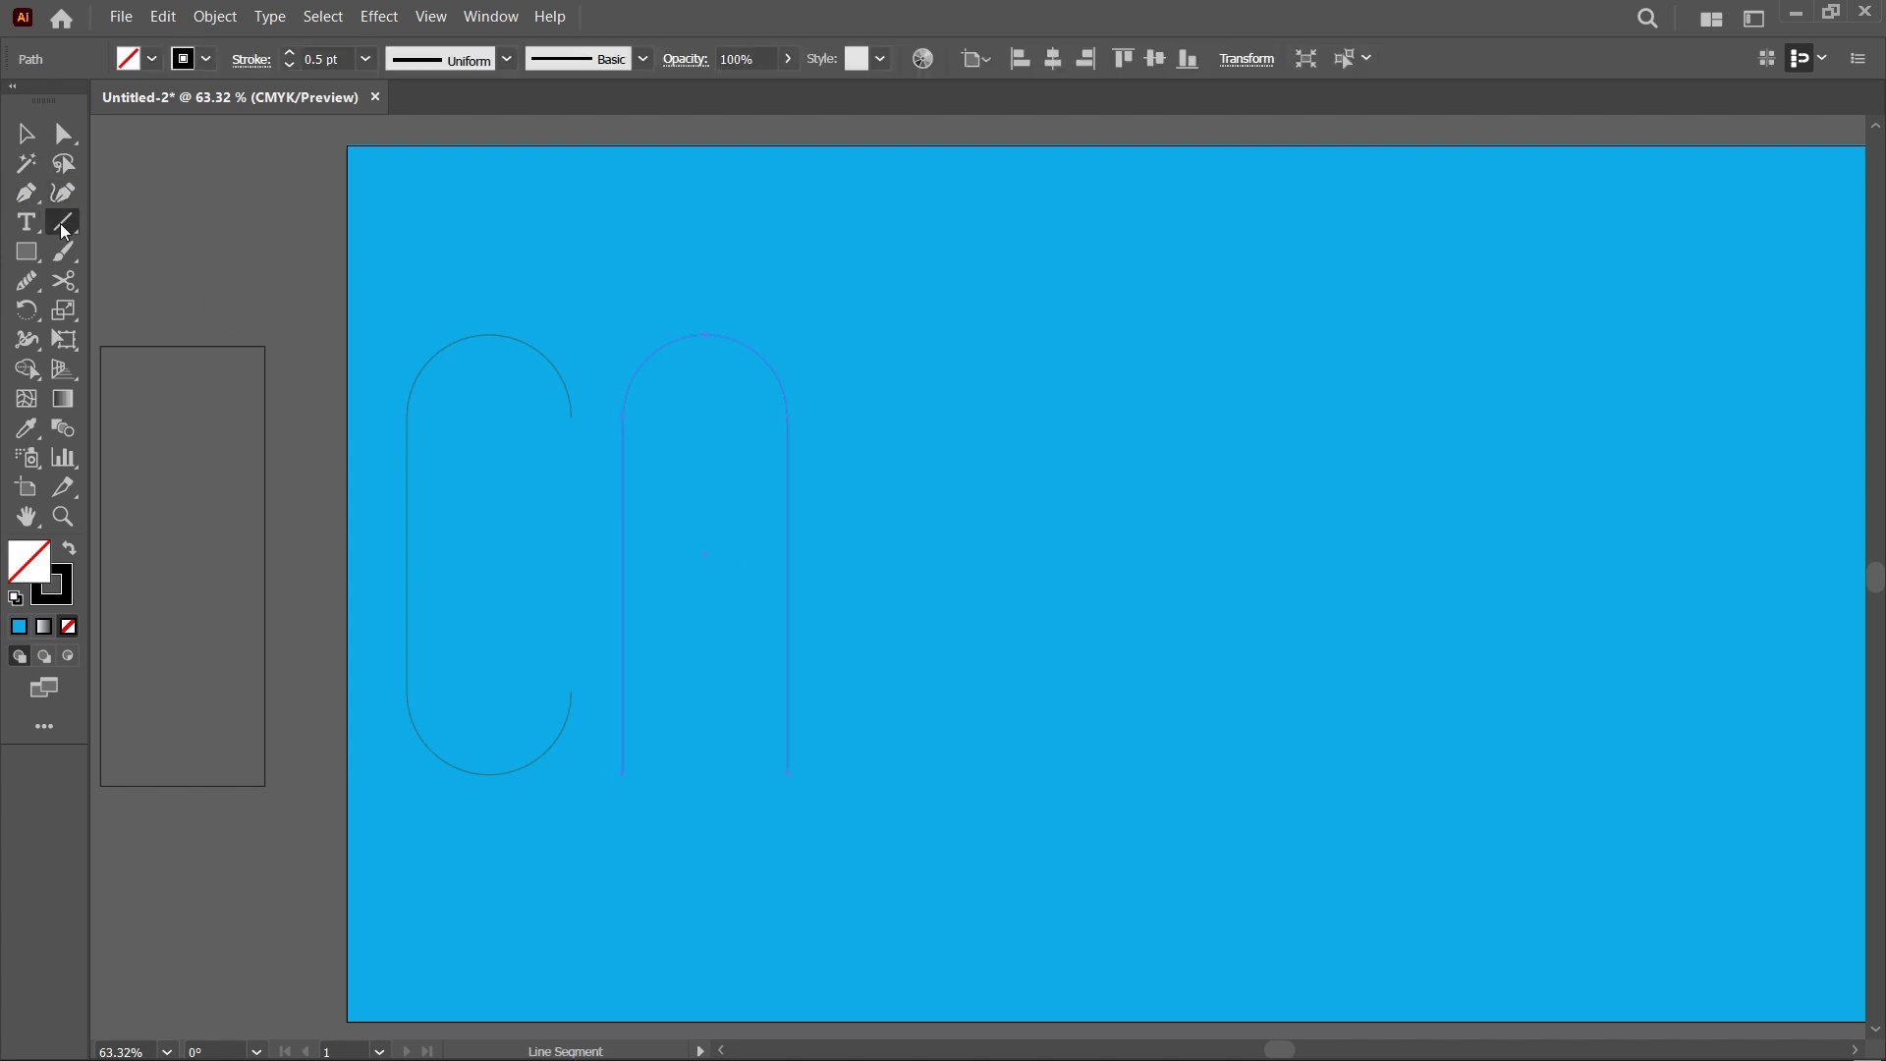
drag(622, 555, 787, 555)
key(v)
click(870, 450)
Step: Duplicate the spare rectangle onto the artboard to the right of the A, level with the other letters
drag(881, 491, 999, 473)
drag(341, 337, 1086, 315)
key(alt+shift)
click(1261, 416)
drag(1300, 443, 1042, 502)
click(868, 589)
drag(867, 609, 1031, 609)
key(ctrl+z)
Step: Fully round the new rectangle's two top corners and duplicate it so that the copies share a side
key(a)
drag(846, 395, 762, 480)
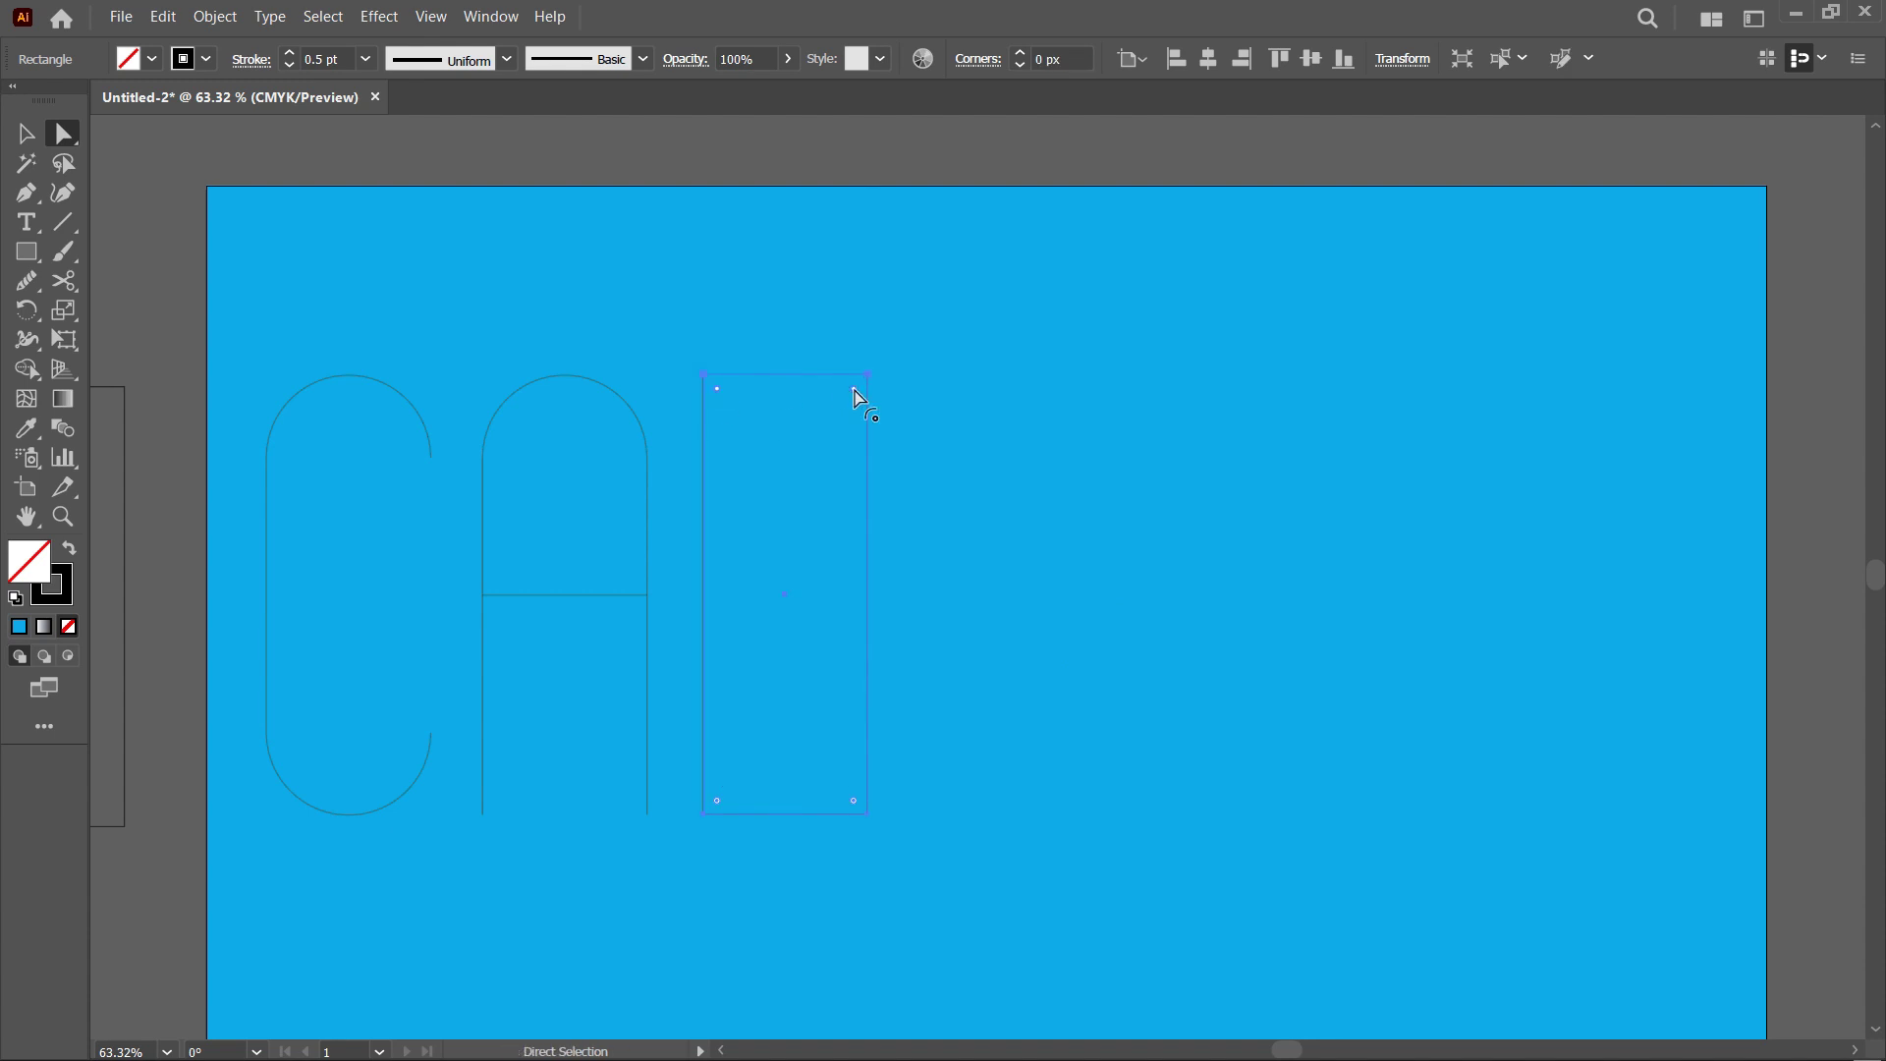
drag(854, 390, 851, 450)
key(v)
drag(867, 552, 1032, 551)
drag(1066, 550, 921, 548)
Step: Remove the bottom edges and shared middle stem of the two arches, keeping the outer legs full height for an M
key(shift+m)
key(alt+Tab)
click(579, 656)
key(a)
drag(712, 771, 972, 881)
key(Delete)
drag(1140, 774, 678, 693)
drag(1032, 732, 1033, 815)
click(1014, 400)
Step: Duplicate the spare rectangle to the right of the M, with its top level with the letters
scroll(1014, 399, right, 4)
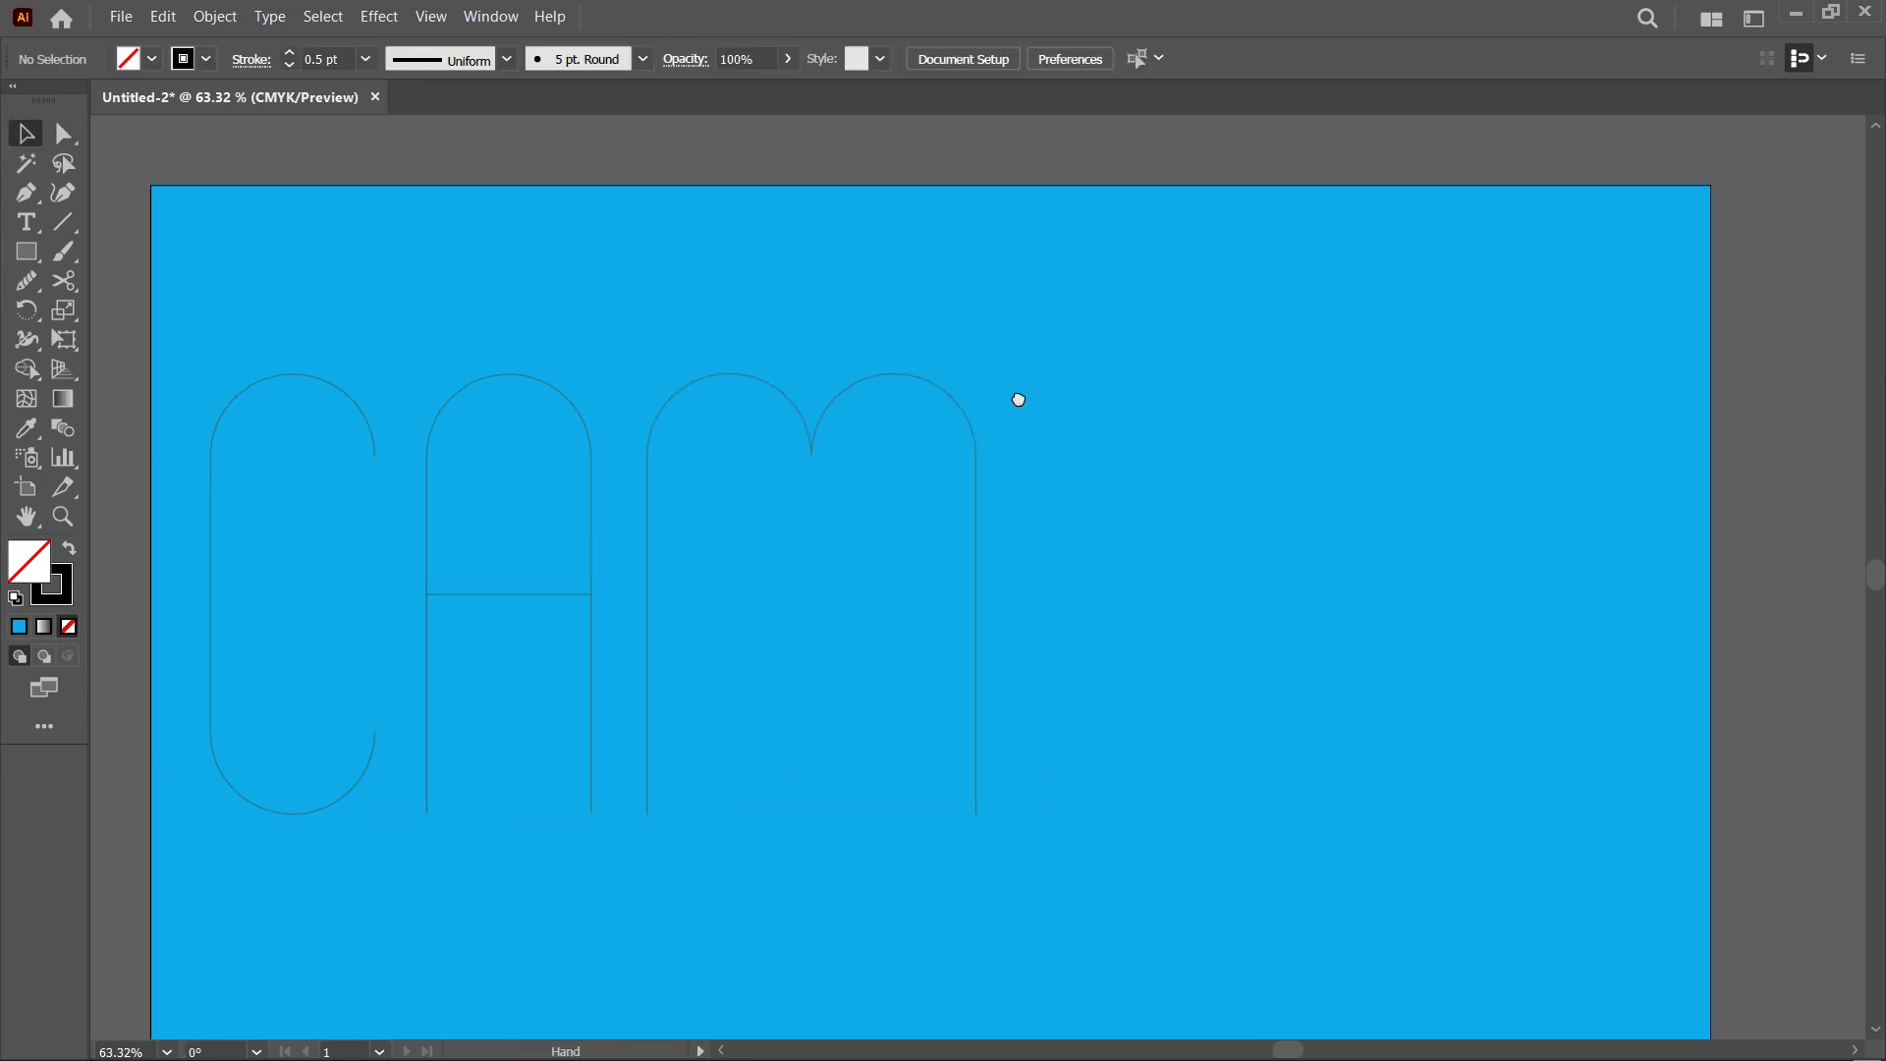
drag(436, 543, 1559, 543)
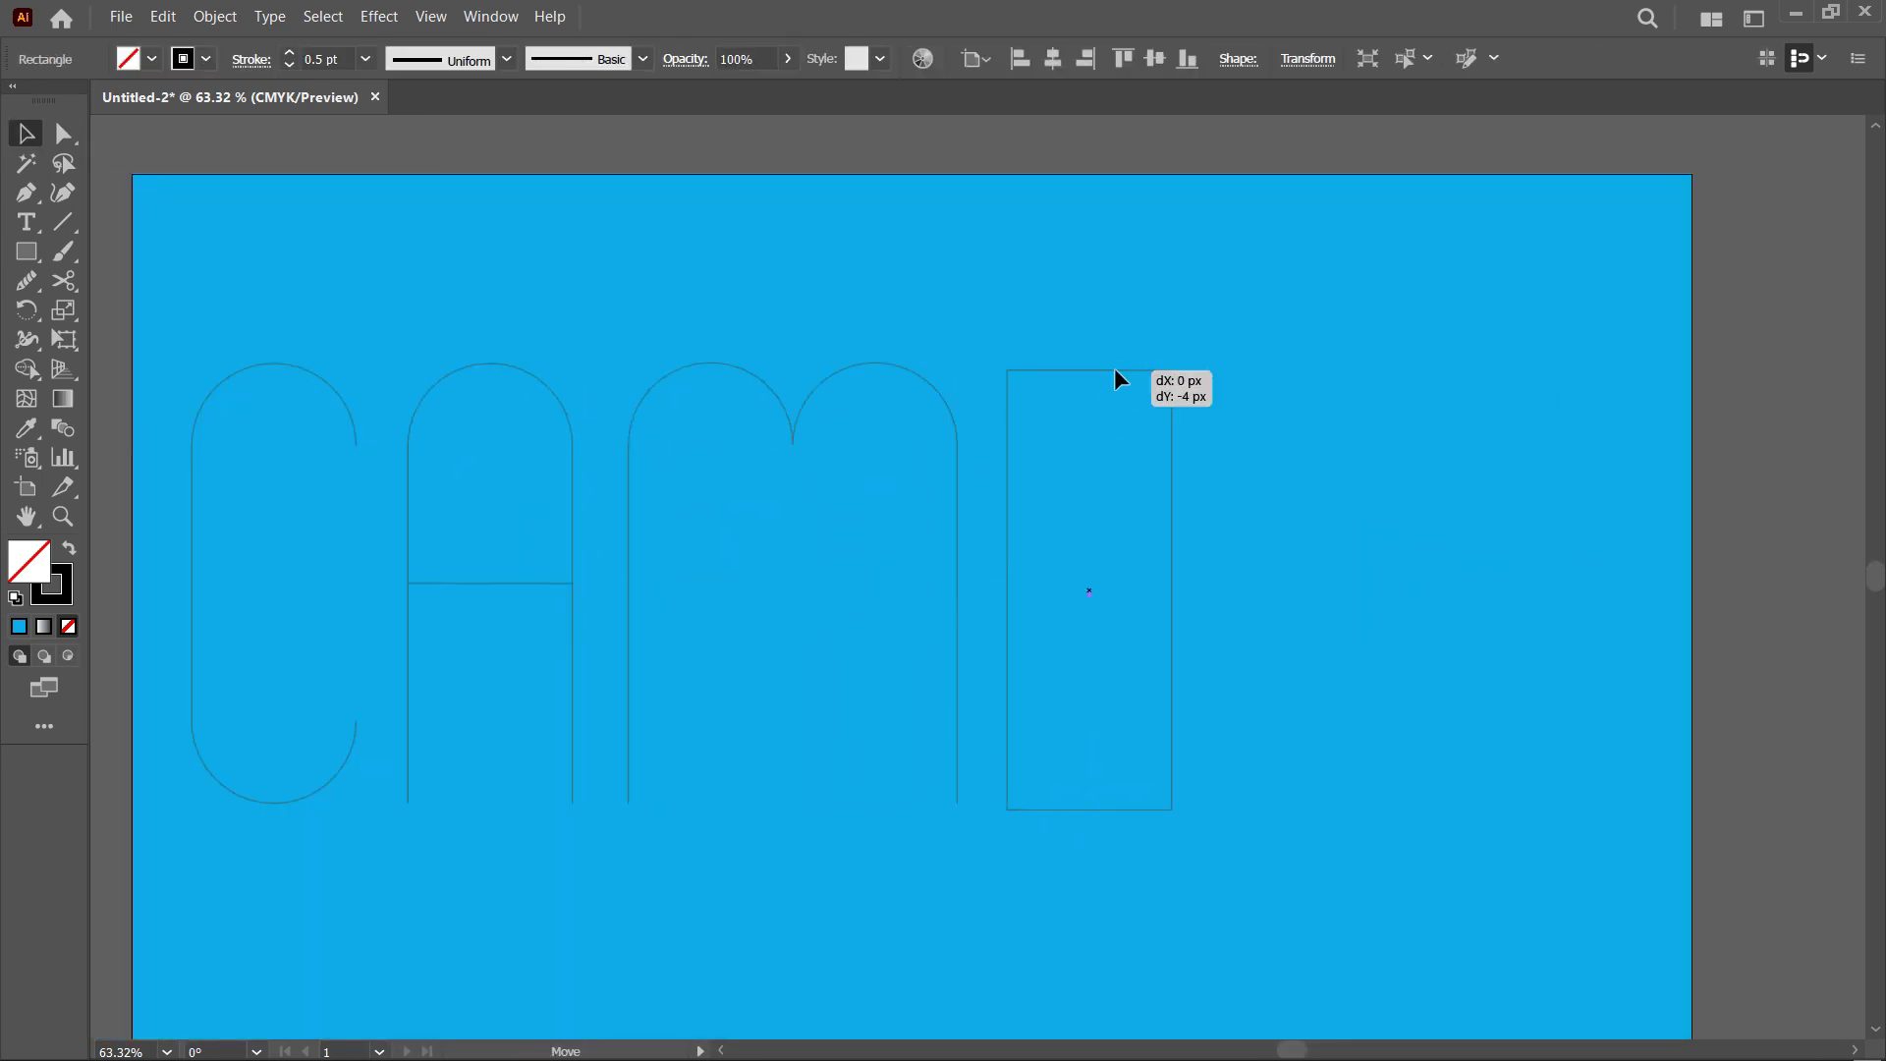
drag(1114, 367, 1100, 362)
Step: Shorten the rectangle beside the M to half the letter height, keeping its top edge in place
key(m)
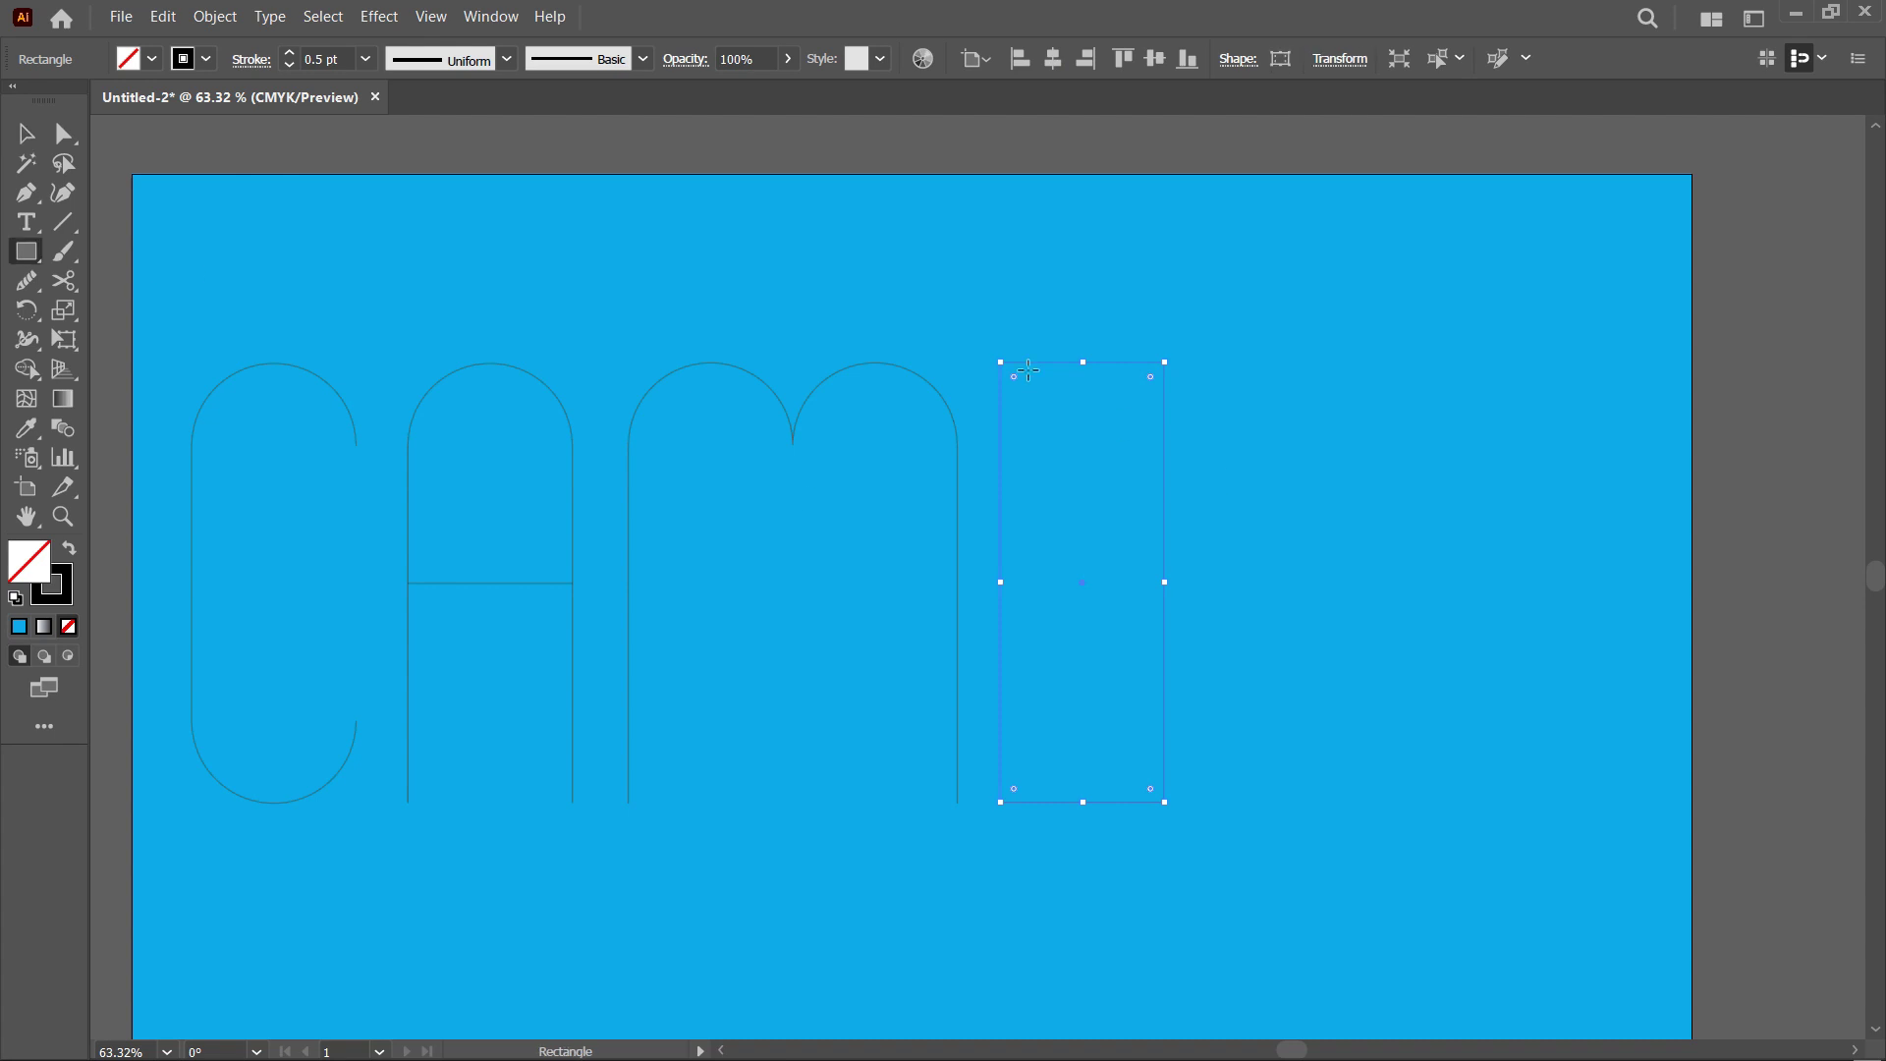
click(973, 397)
key(Escape)
key(v)
click(423, 335)
drag(1162, 514, 1164, 584)
Step: Round the two right corners of the half-height rectangle fully to form the upper bowl of a B
key(a)
click(1163, 484)
drag(1148, 378, 1054, 473)
click(28, 135)
click(1242, 470)
Step: Duplicate the upper bowl directly below itself to complete the letter B
key(space)
drag(1242, 471, 1224, 332)
drag(1045, 445, 1045, 665)
click(1145, 444)
key(Delete)
drag(1198, 392, 1081, 501)
click(27, 369)
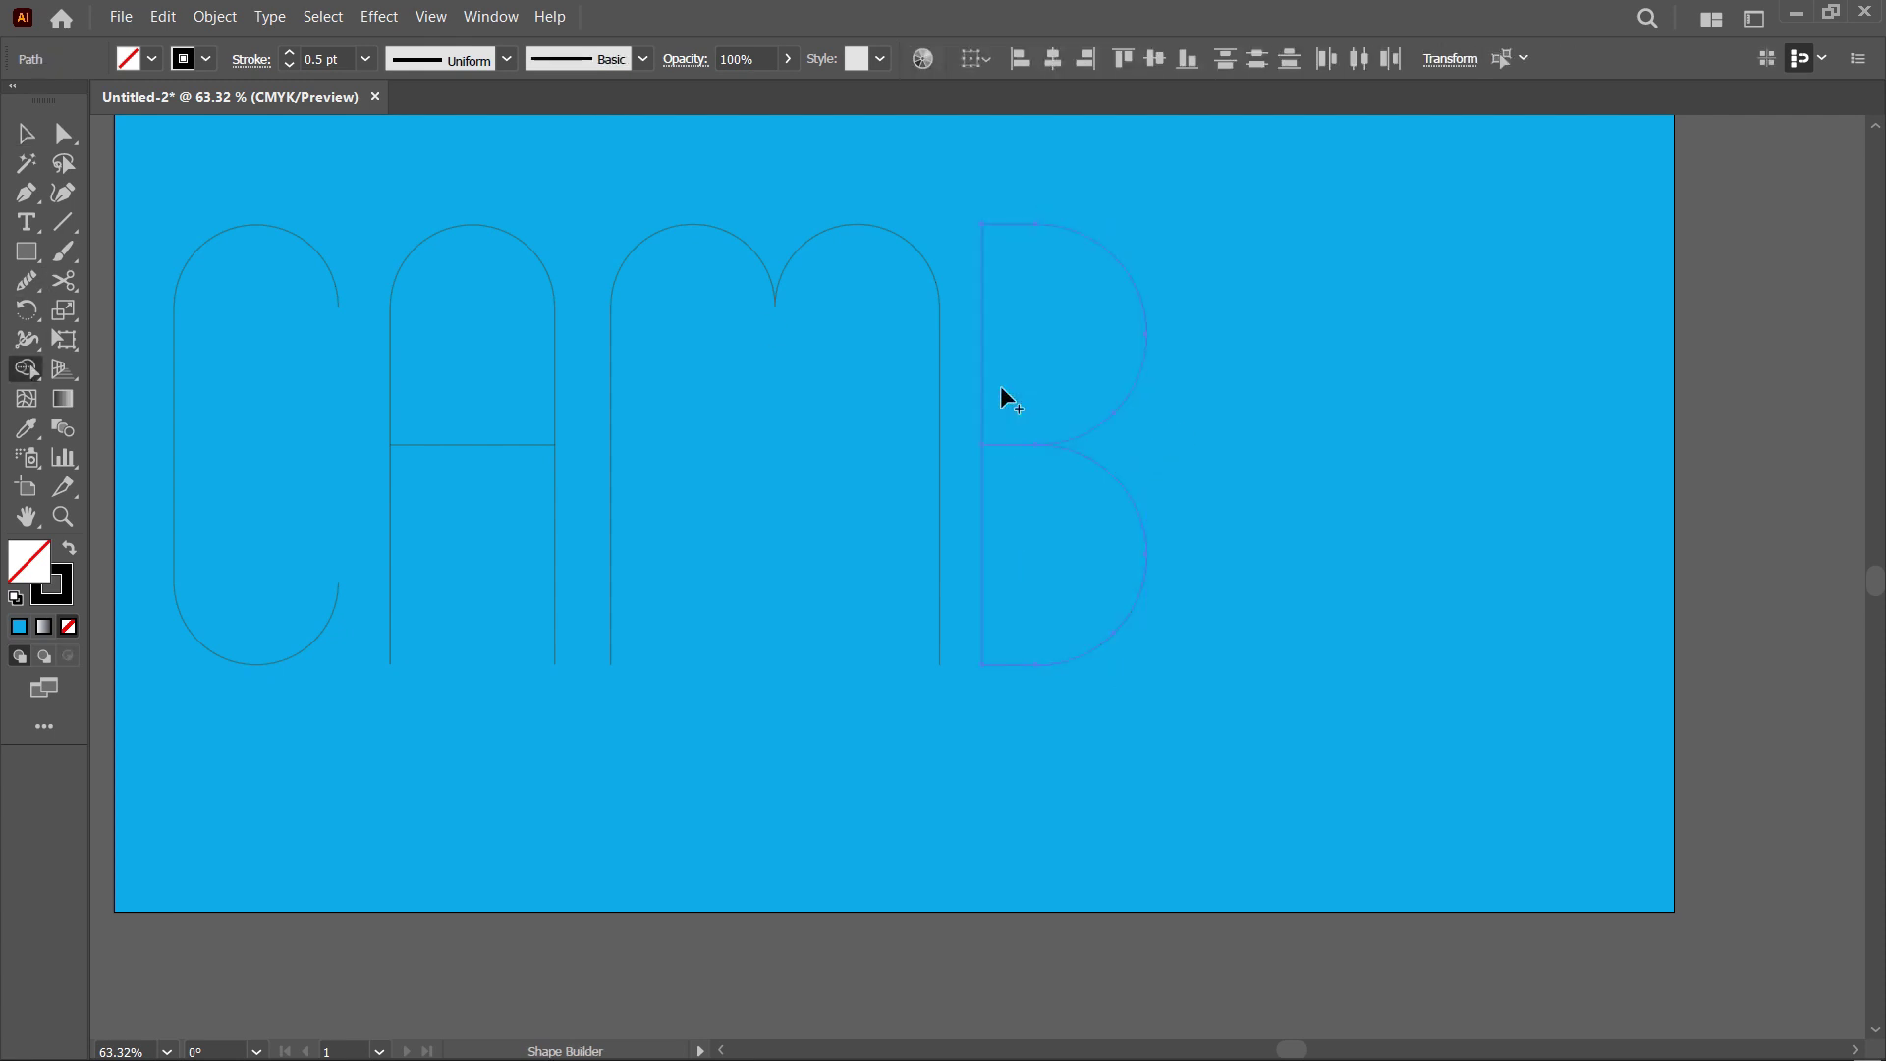
key(v)
click(1226, 440)
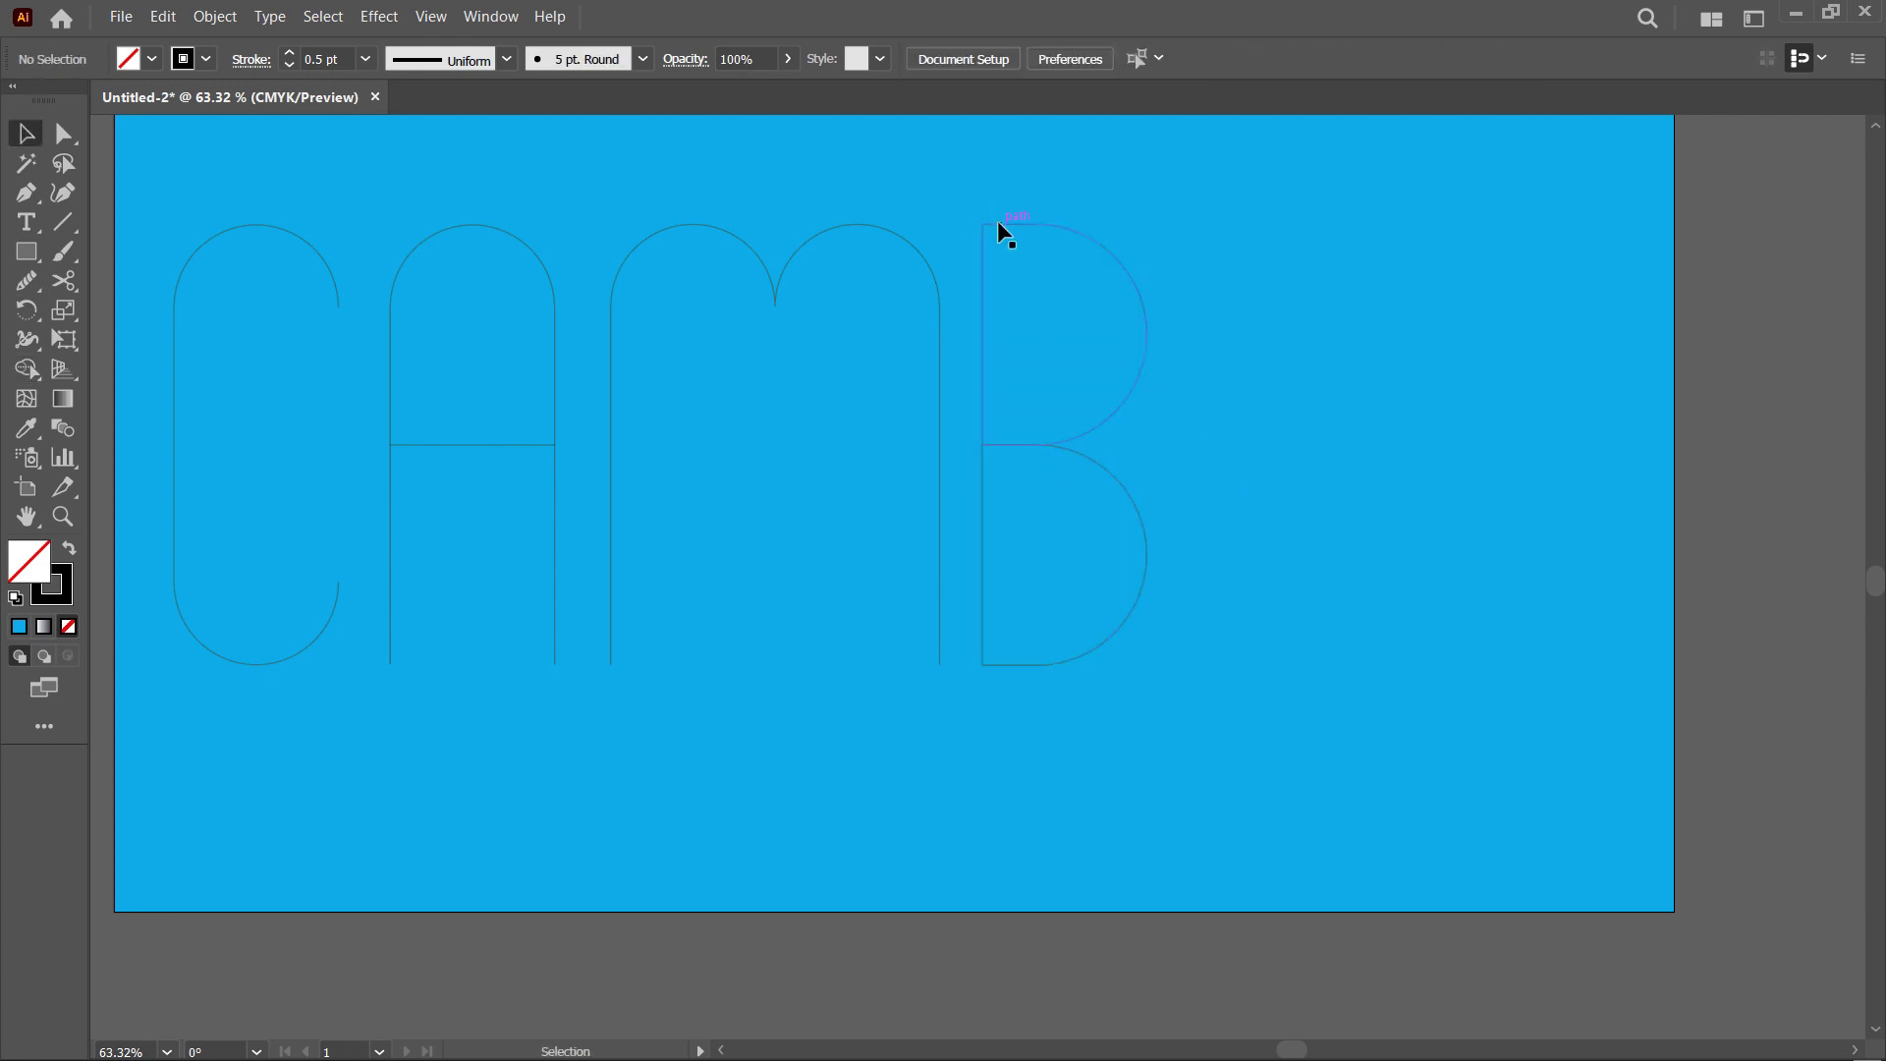
Step: Show the rulers and duplicate the spare rectangle to the right of the B, adjusting its spacing
key(ctrl+r)
scroll(915, 214, up, 1)
key(space)
drag(786, 294, 1098, 305)
alt+drag(344, 487, 1646, 481)
drag(1590, 523, 1107, 557)
key(shift+Right)
key(shift+Right)
drag(990, 737, 933, 687)
key(shift+Right)
Step: Fully round all corners of the rectangle beside the B to form the letter O
click(1022, 495)
key(a)
key(v)
click(63, 134)
drag(1037, 332, 1102, 398)
click(1128, 349)
drag(1187, 307, 1052, 306)
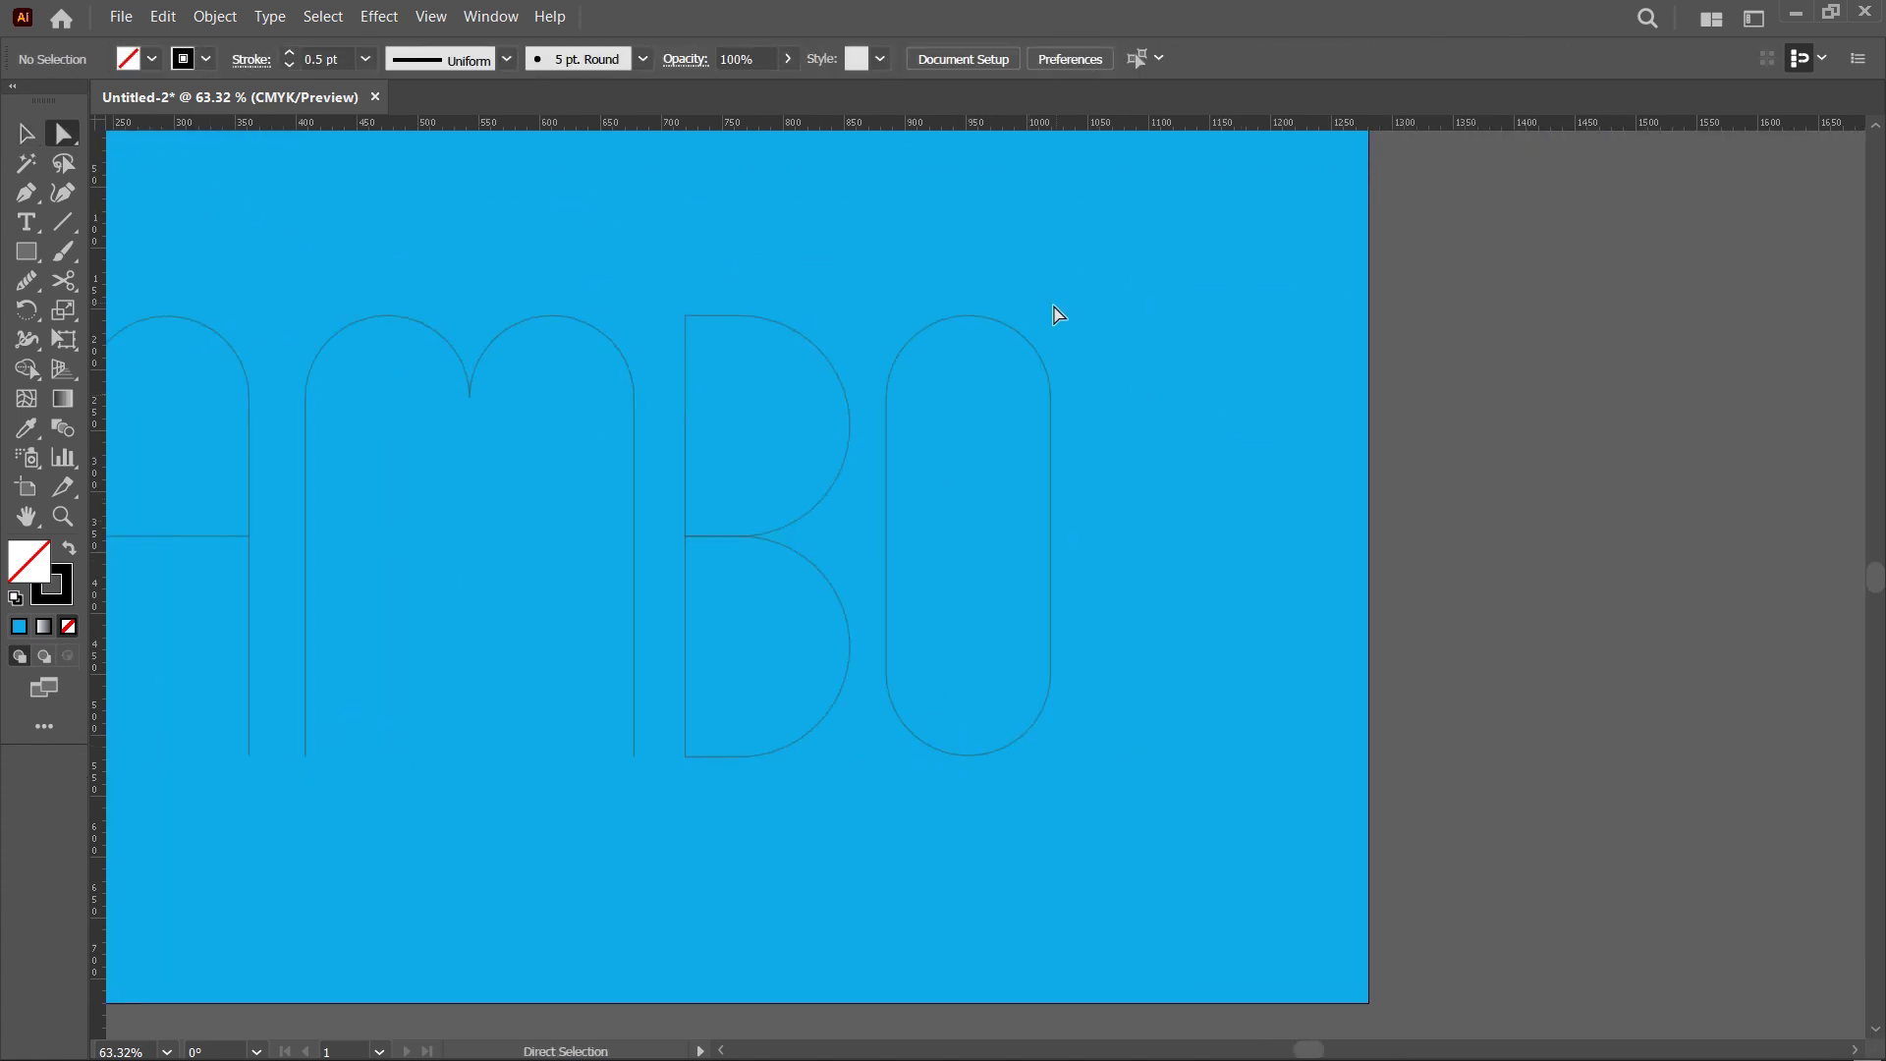
Step: Duplicate the spare rectangle to the right of the O, aligned with it vertically
key(v)
drag(388, 521, 950, 503)
alt+drag(324, 589, 1458, 604)
drag(1453, 589, 766, 584)
drag(764, 617, 1127, 611)
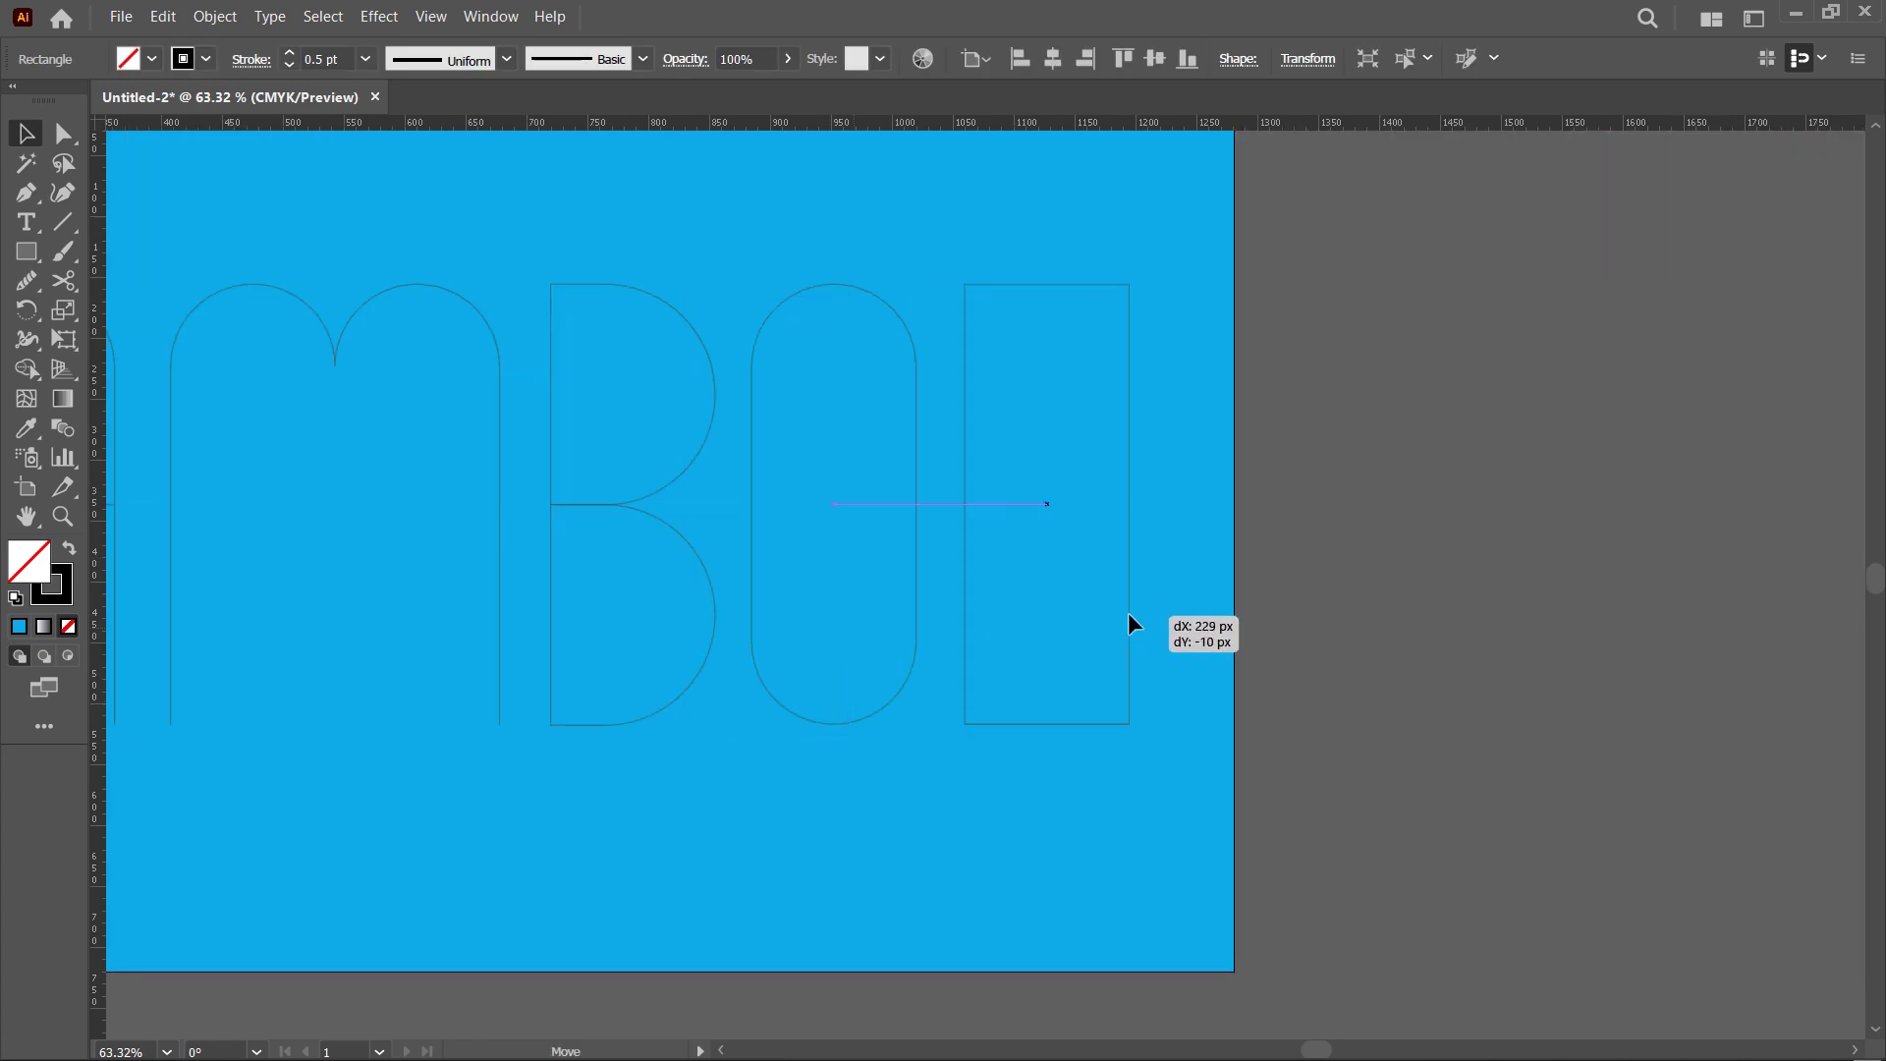
Step: Round the two right corners of the rectangle beside the O as far as possible to form the letter D
drag(1080, 441, 1026, 460)
click(63, 134)
drag(1129, 279, 1056, 776)
drag(1073, 728, 923, 577)
click(1404, 432)
Step: Draw a vertical line at full letter height to the right of the D as the letter I
click(63, 222)
mouse_move(1139, 302)
mouse_down()
mouse_move(1117, 550)
mouse_move(1138, 741)
mouse_up()
click(26, 133)
Step: Duplicate the letter A with its crossbar to the right of the I, in line with the other letters
scroll(589, 481, down, 1)
scroll(475, 688, left, 3)
alt+drag(462, 652, 1482, 652)
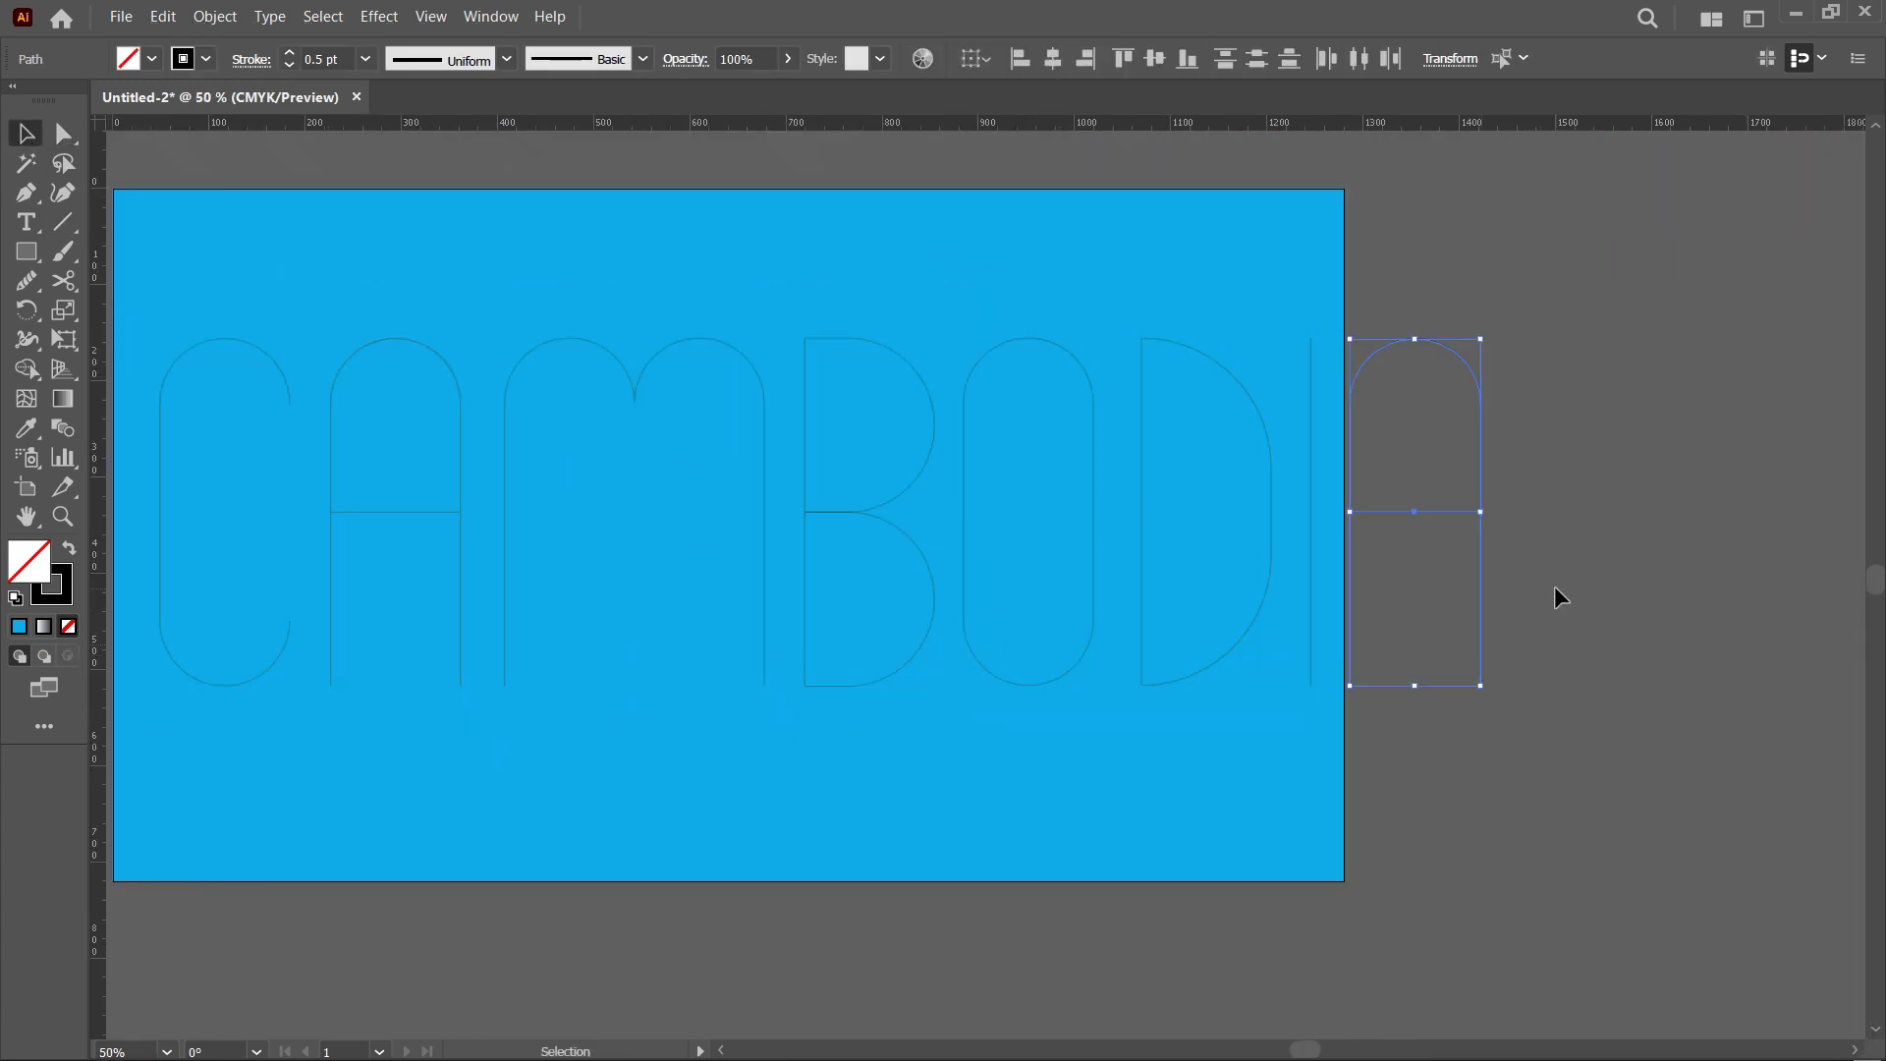
Step: Nudge the letter B right to widen its gap from the M
click(1558, 598)
scroll(619, 328, left, 2)
drag(621, 339, 913, 739)
drag(908, 288, 1079, 765)
key(Right)
key(Right)
key(Right)
key(Right)
key(Right)
key(Right)
key(Right)
key(Right)
key(Right)
Step: Nudge the letter O right to widen its gap from the B
drag(1069, 289, 1238, 757)
key(Right)
key(Right)
key(Right)
key(Right)
key(Right)
key(Right)
key(Right)
key(Right)
key(Right)
key(Right)
key(Right)
key(Right)
key(Right)
key(Right)
key(Right)
key(Right)
key(Right)
Step: Move the letter I and the final A with its crossbar right to widen their gap from the D
drag(1415, 299, 1652, 723)
key(Right)
key(Right)
key(Right)
key(Right)
key(Right)
key(Right)
key(Right)
key(Right)
key(Right)
key(Right)
key(Right)
key(Right)
key(Right)
key(Right)
key(Right)
key(Right)
key(Right)
key(Right)
key(Right)
key(Right)
key(Right)
key(Right)
key(Right)
key(Right)
key(Right)
key(Right)
key(Right)
key(Right)
key(Right)
key(Right)
key(Right)
key(Right)
key(Right)
key(Right)
key(Right)
key(Right)
key(Right)
key(Right)
key(Right)
key(Right)
Step: Narrow the whole lettering to fit inside the artboard's width and stretch it taller
click(1652, 723)
drag(265, 278, 1670, 746)
shift+drag(1628, 513, 1442, 515)
drag(860, 363, 862, 276)
drag(859, 663, 855, 695)
Step: Move the whole lettering down and slightly left so it sits near the vertical centre of the artboard
click(1155, 59)
click(1452, 361)
key(ctrl+a)
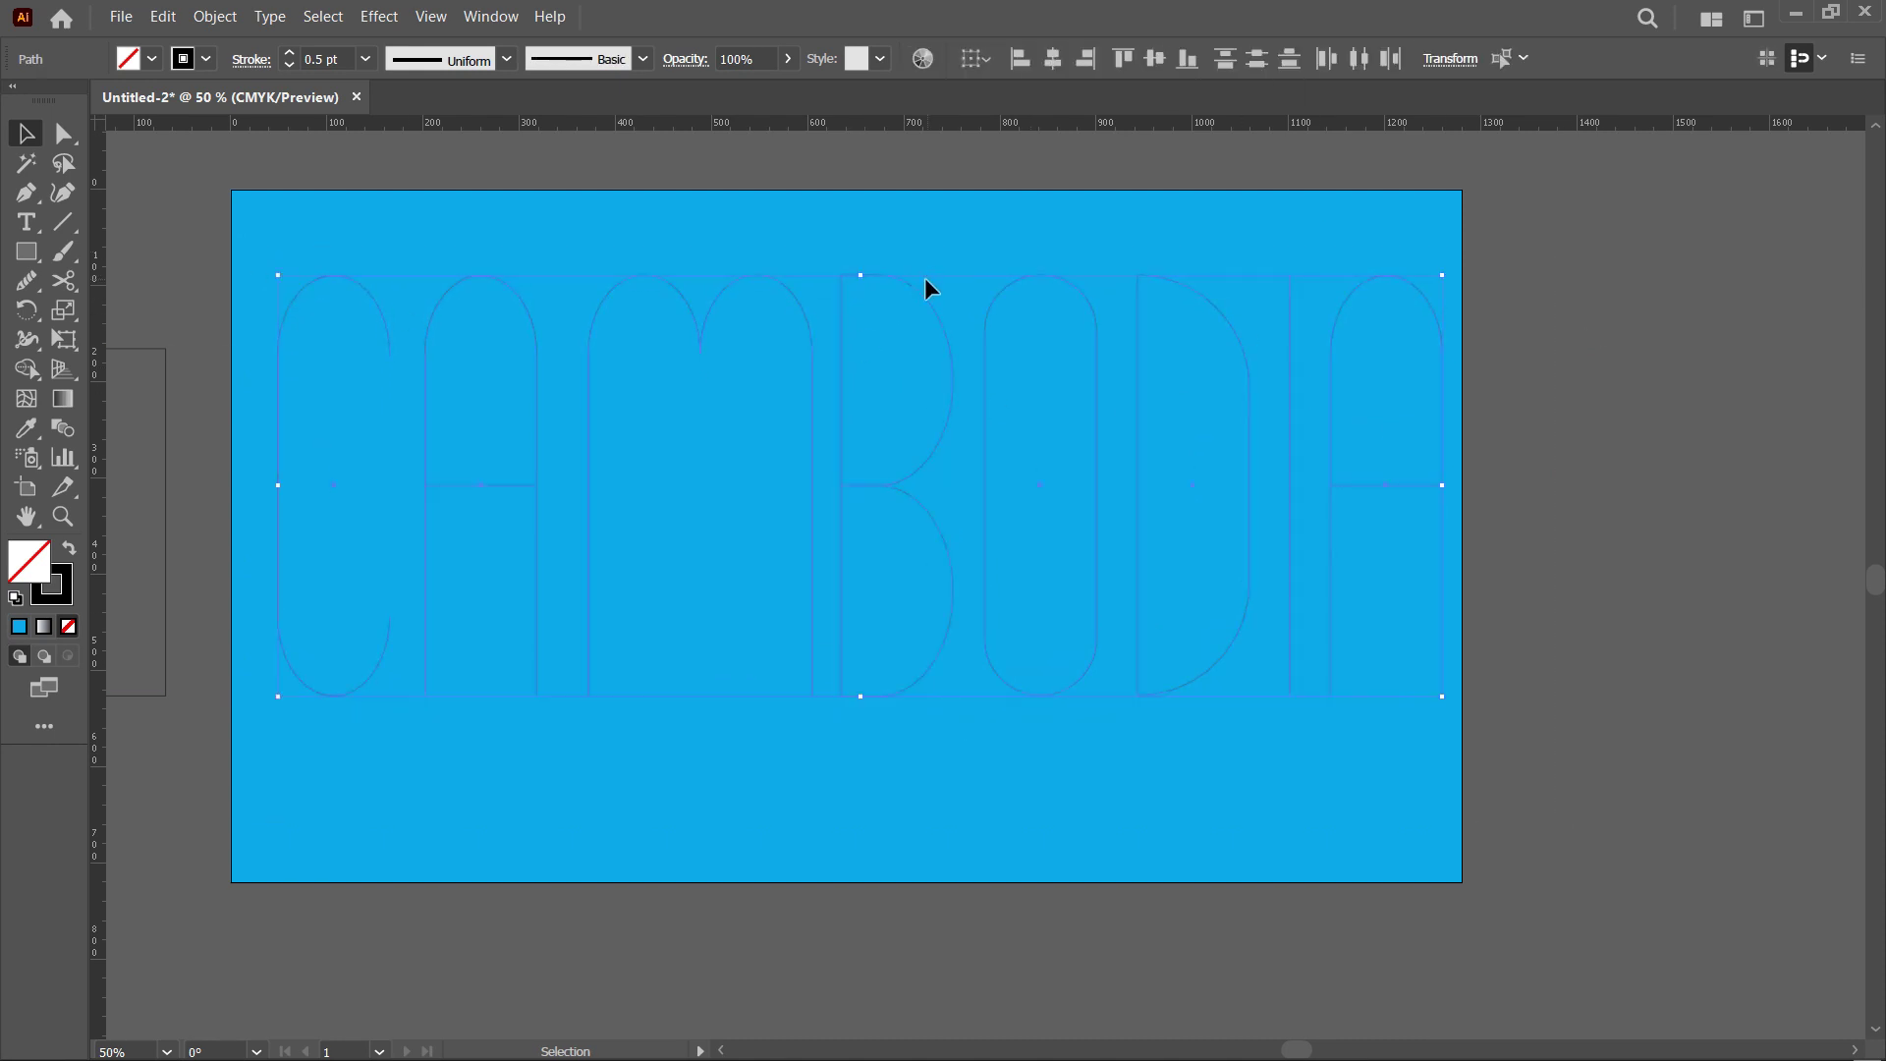
key(Left)
key(Left)
key(Left)
key(Left)
key(Left)
key(Left)
key(Left)
key(Left)
click(1548, 769)
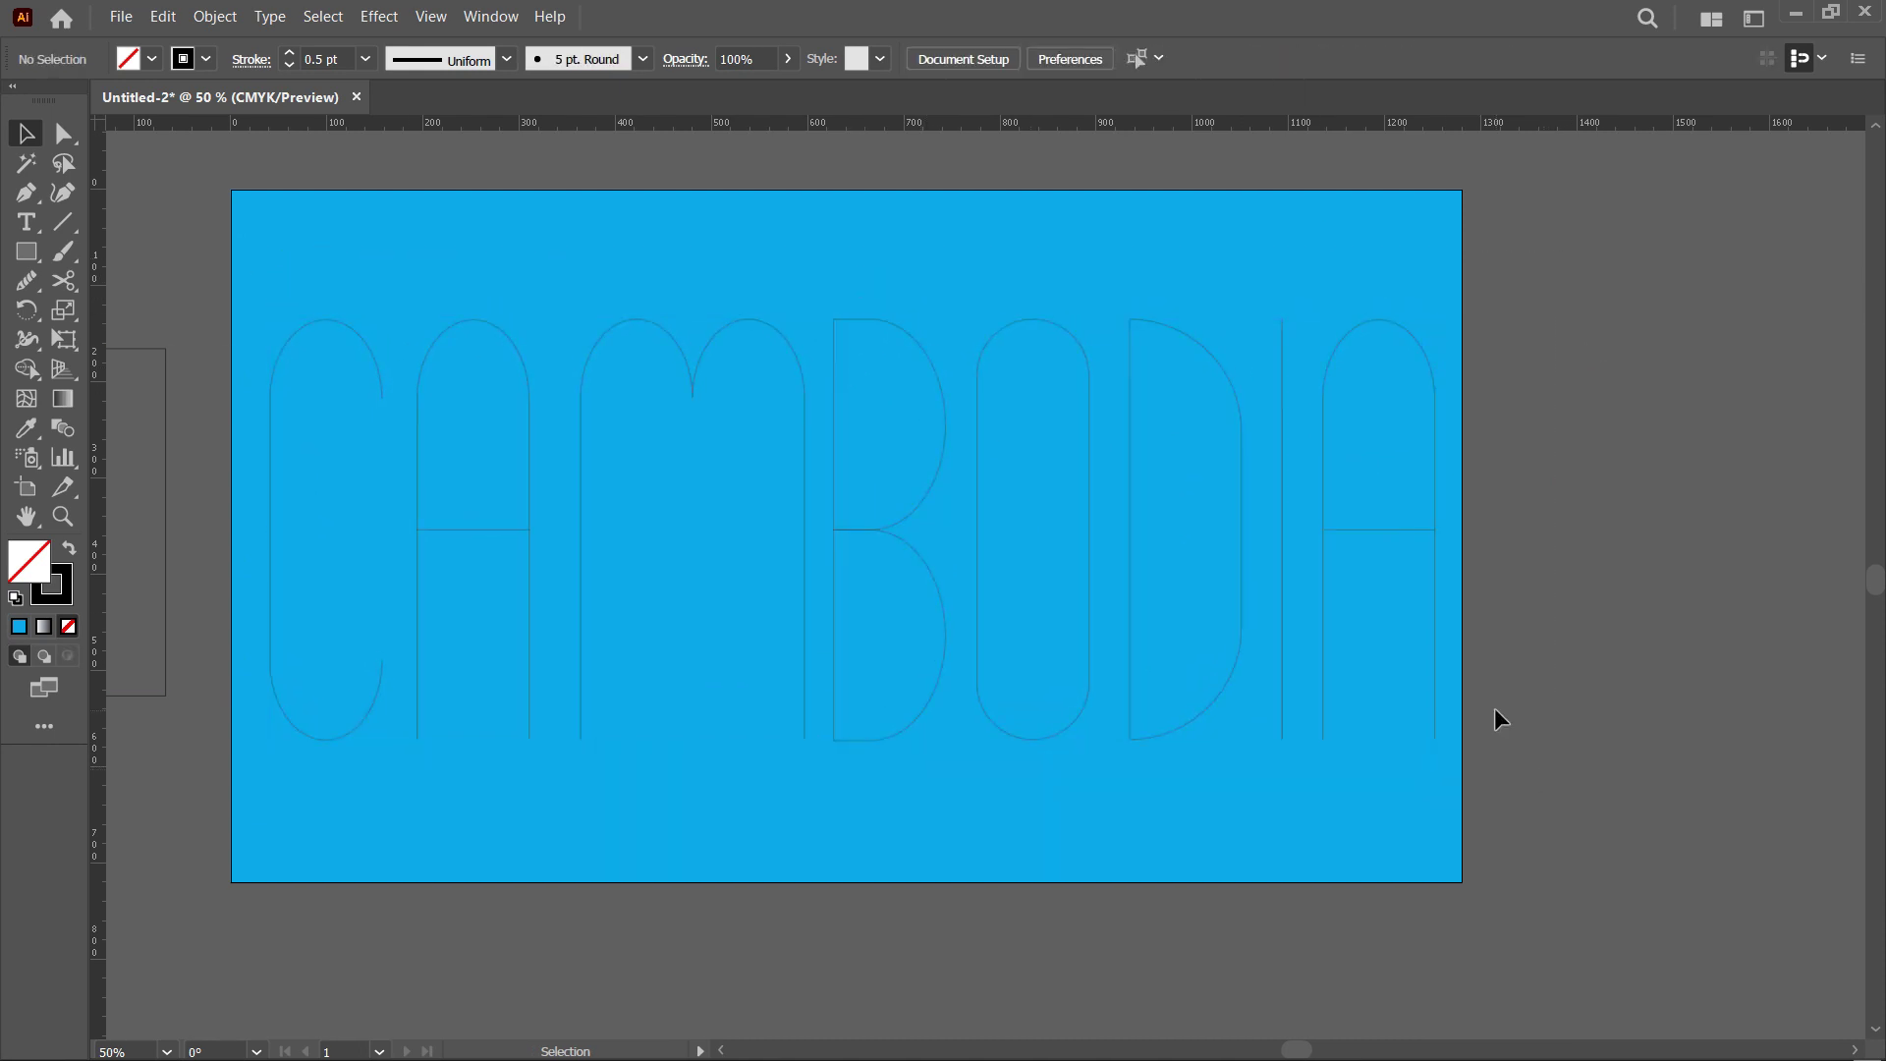
Step: Nudge the final A and the letter I right to even out their spacing beside the D
key(Right)
key(Right)
key(Right)
key(Right)
drag(1304, 285, 1306, 783)
key(Right)
key(Right)
key(Right)
click(1306, 782)
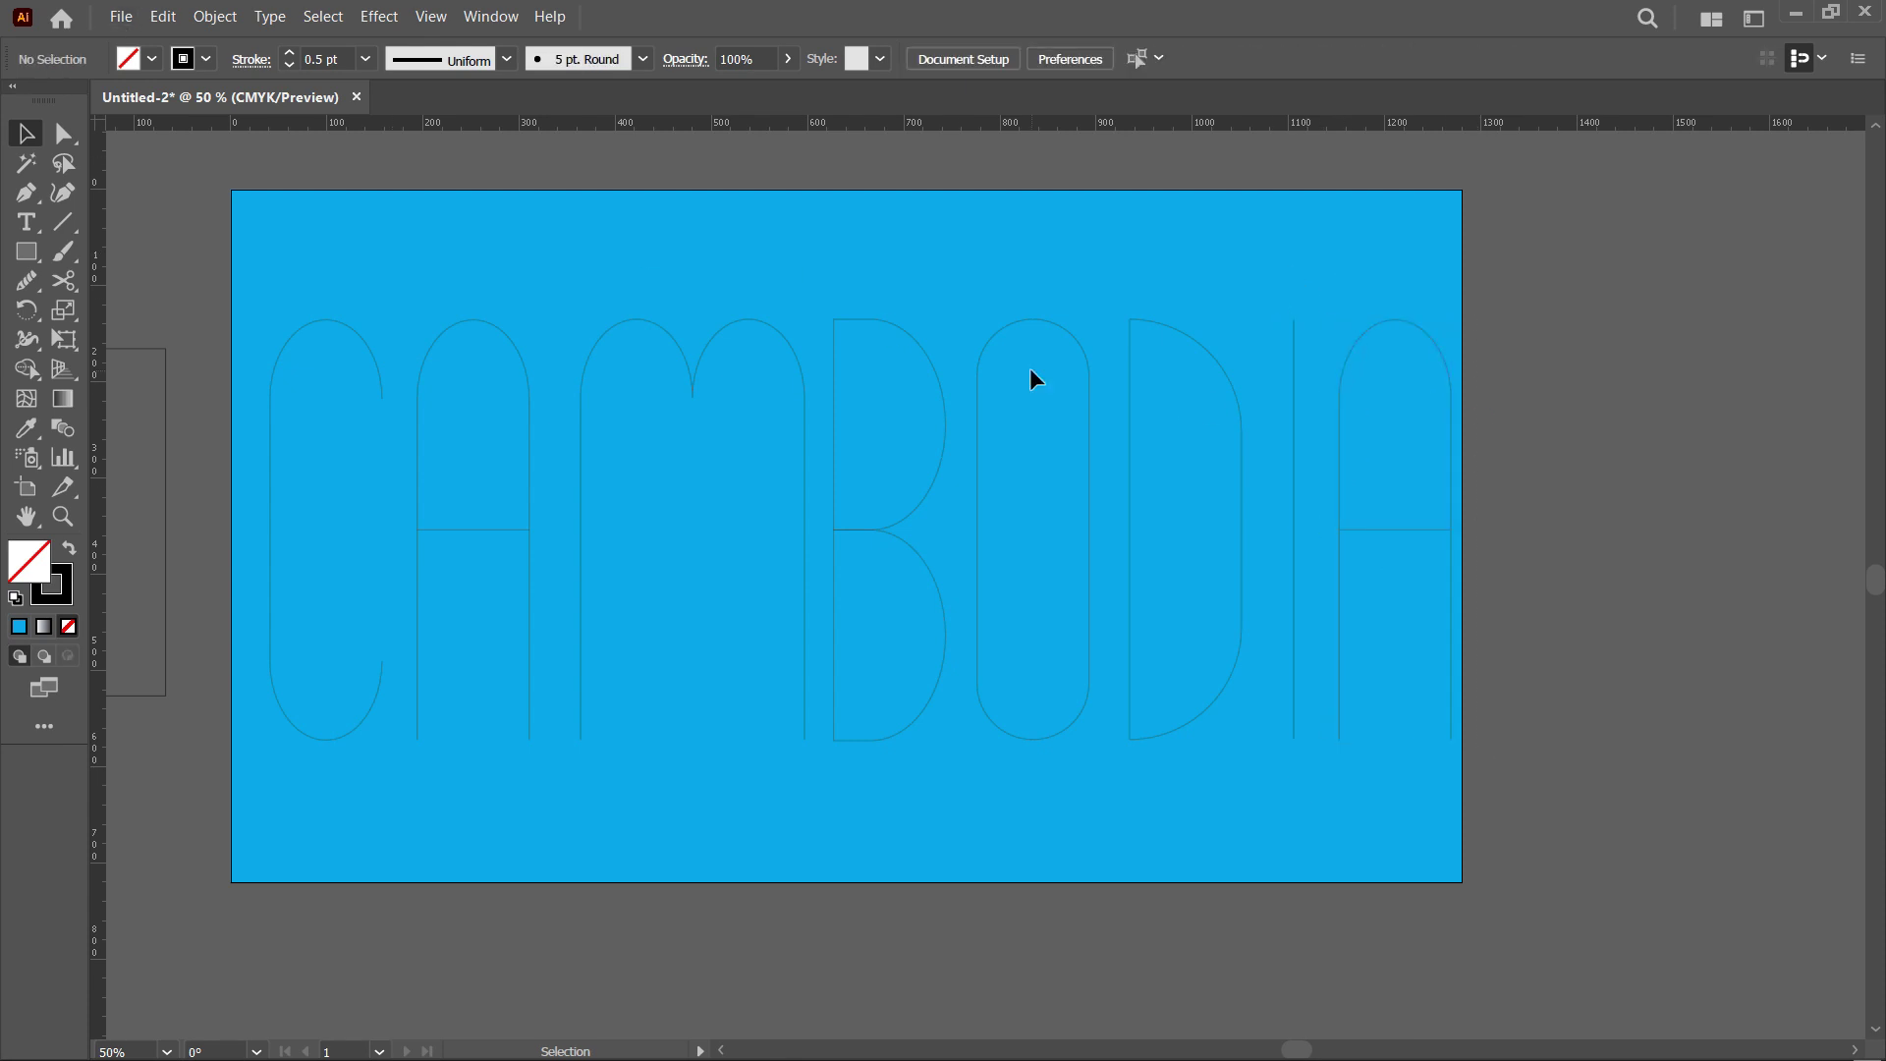
Step: Delete the spare rectangle beside the artboard
click(165, 432)
key(Delete)
Step: Draw a circle about 55.5 px wide outside the artboard and fill it with a vertical white-to-black linear gradient
drag(165, 437, 327, 491)
drag(26, 253, 88, 310)
drag(213, 862, 266, 916)
key(g)
key(period)
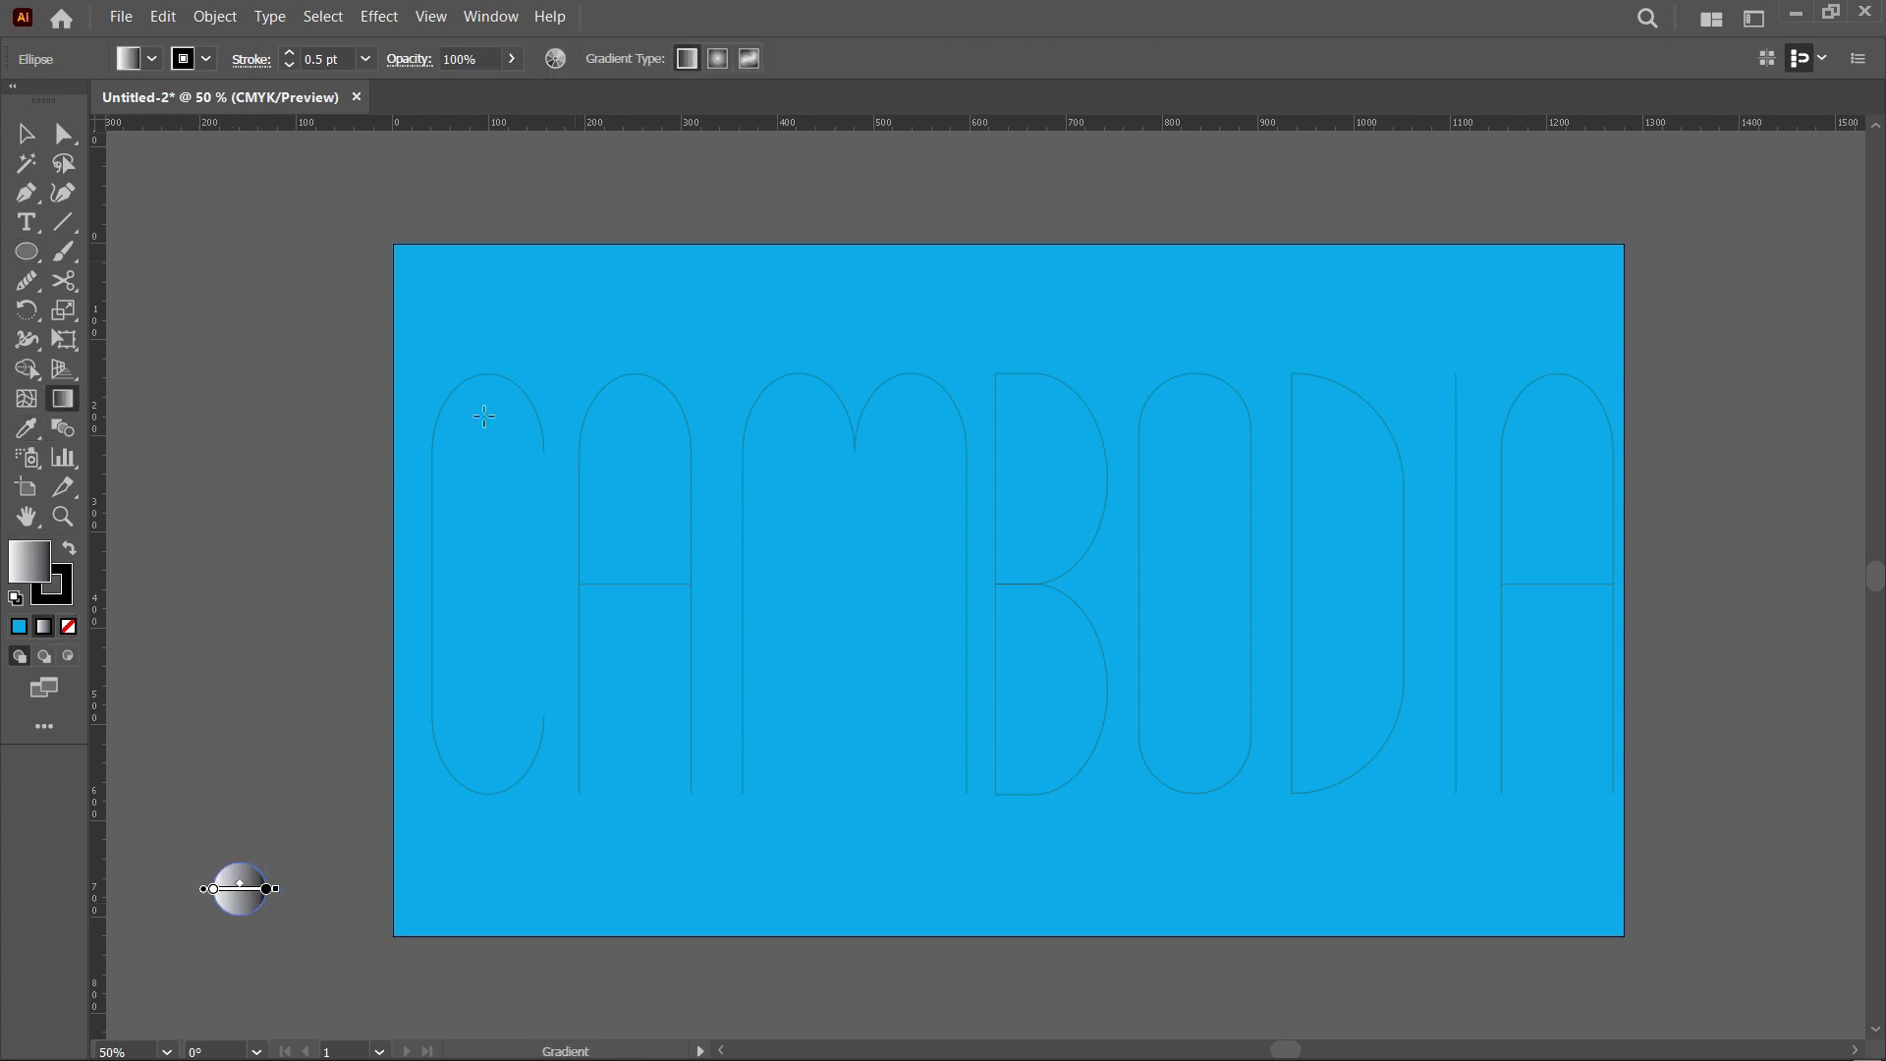
scroll(278, 888, up, 2)
mouse_move(273, 884)
mouse_down()
mouse_move(162, 963)
mouse_move(202, 897)
mouse_up()
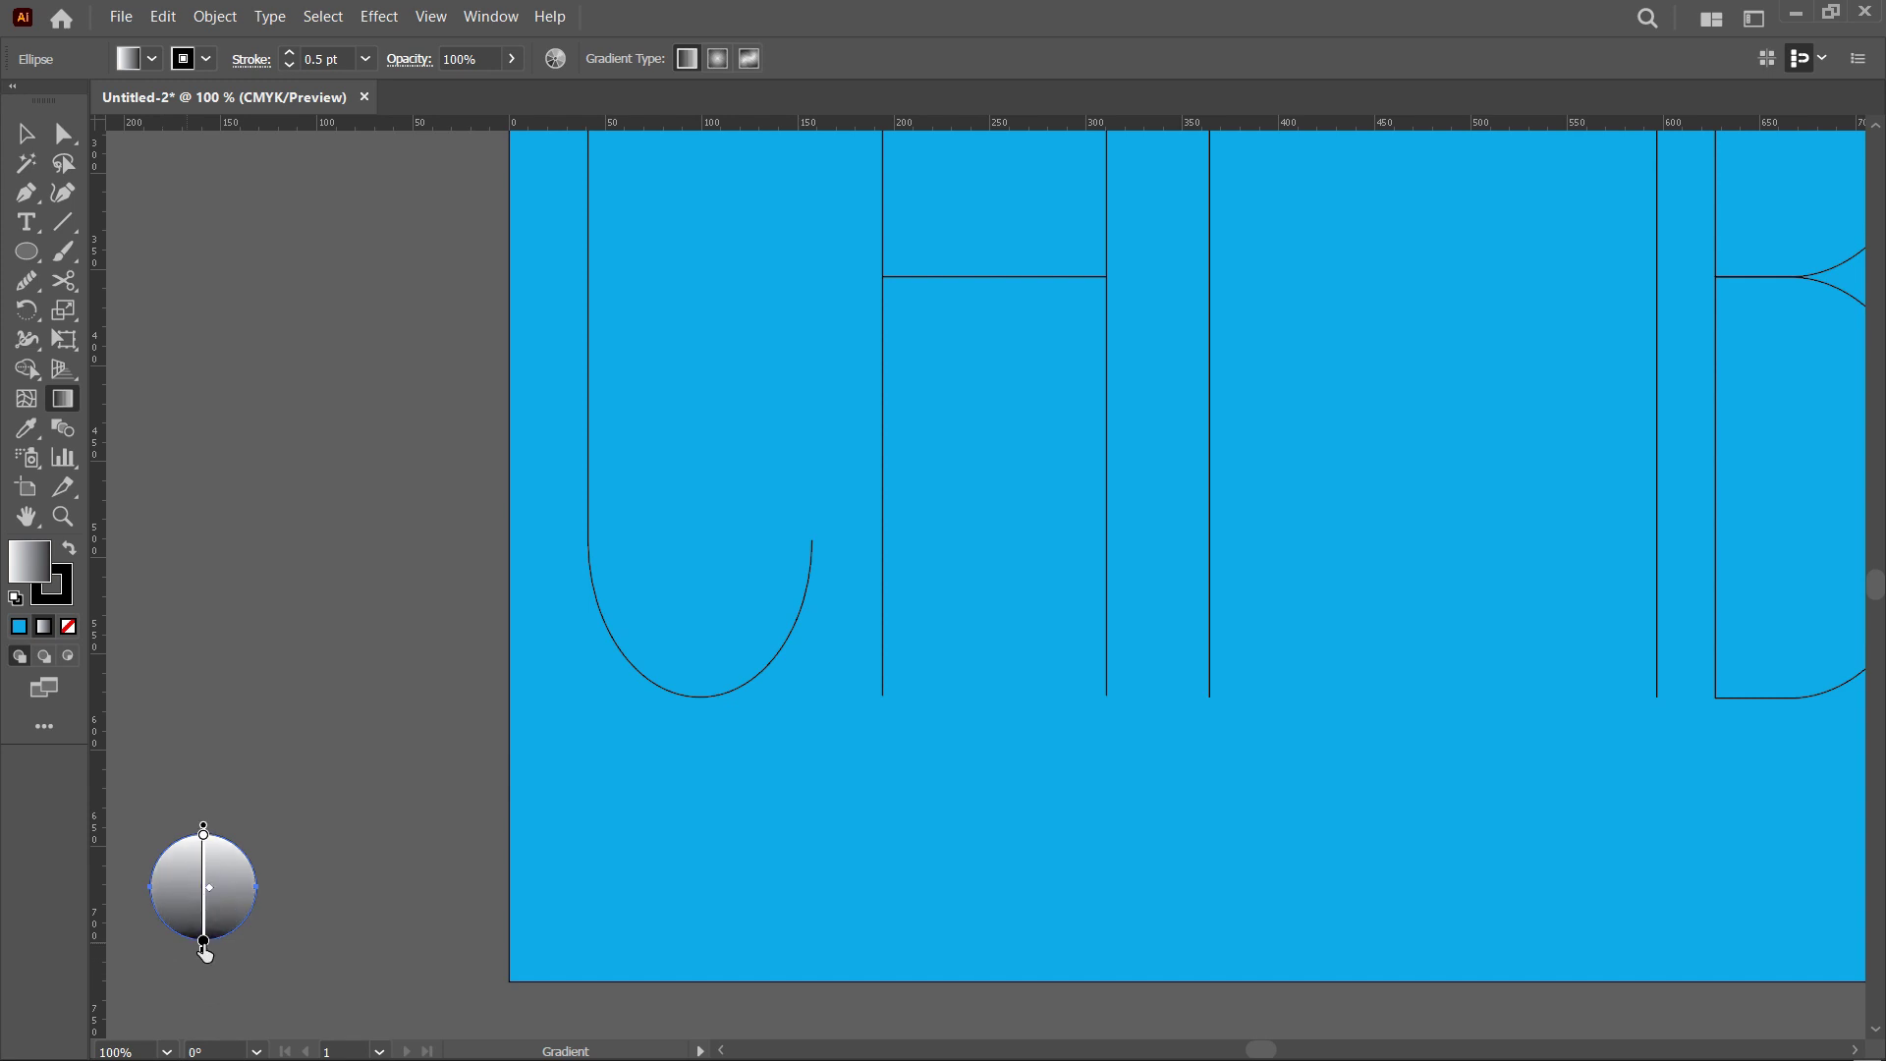
Step: Recolour the circle gradient's black stop orange and shift the gradient midpoint towards the orange end
double_click(203, 942)
click(27, 749)
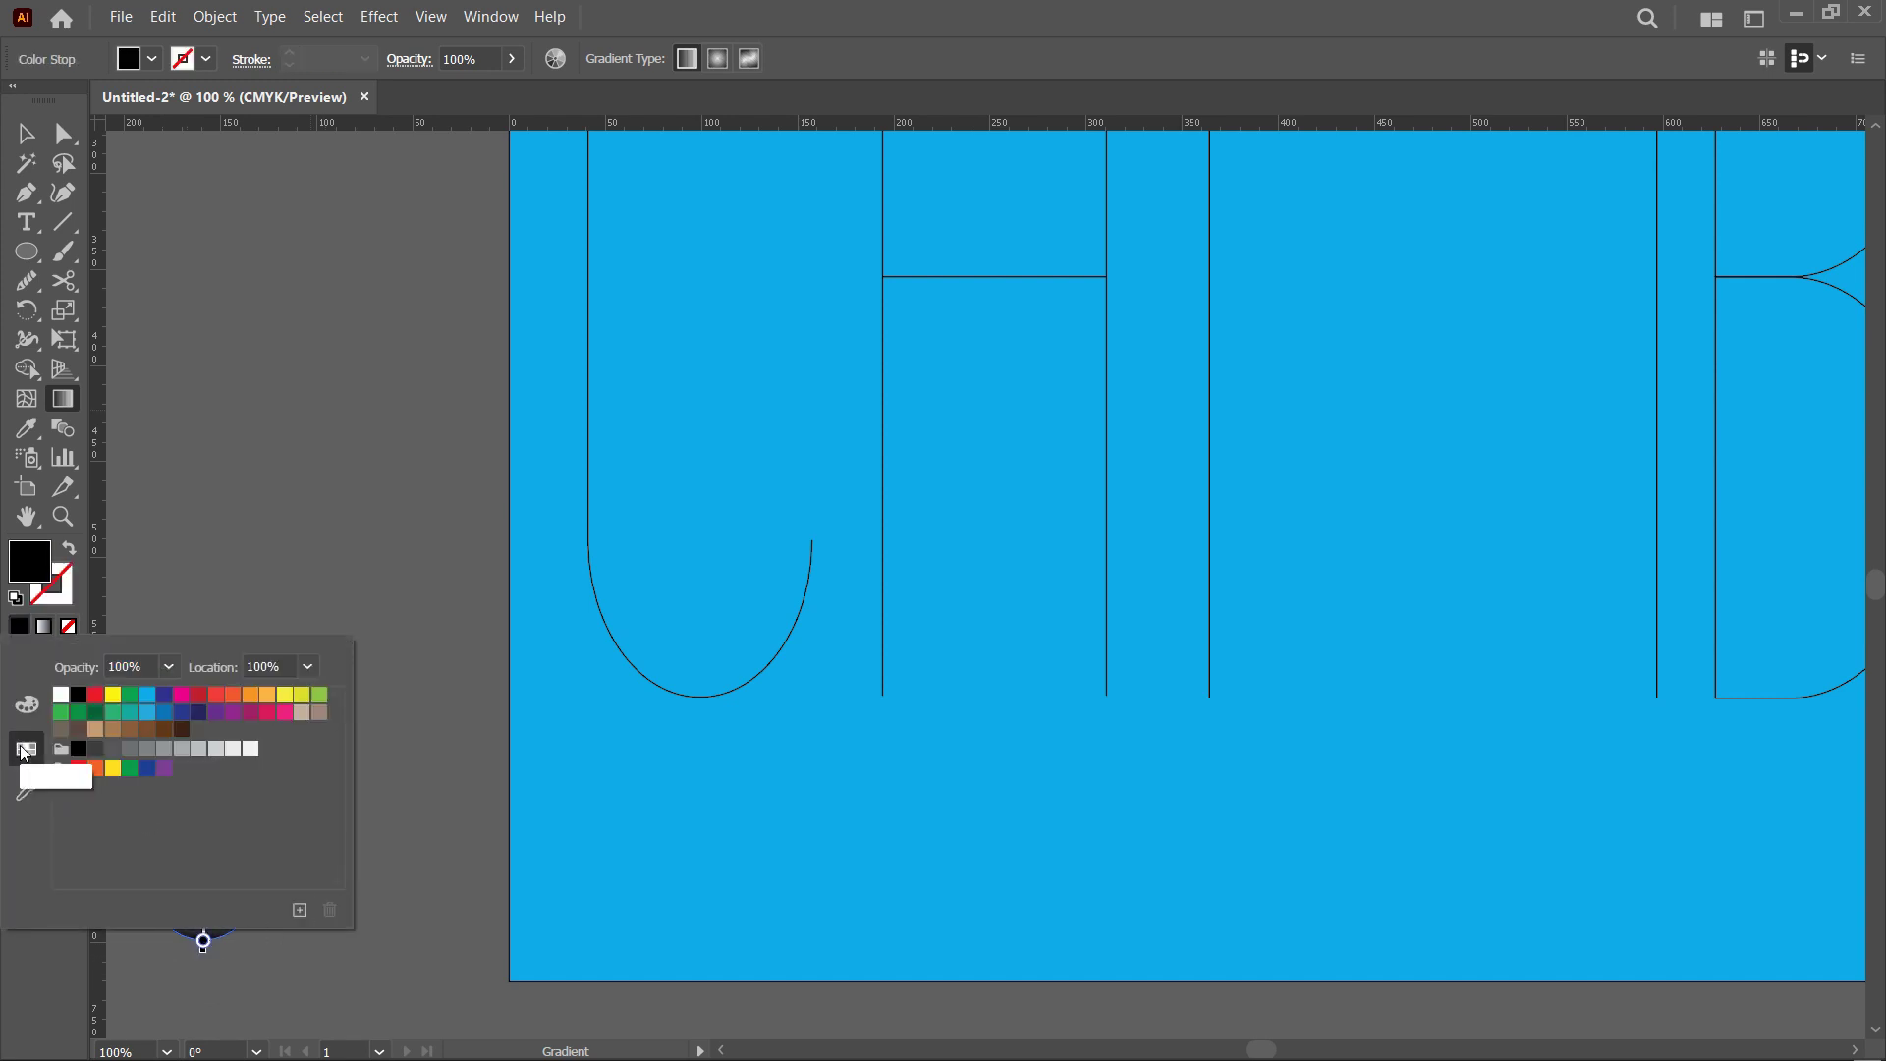
click(233, 694)
click(209, 869)
drag(208, 898, 205, 906)
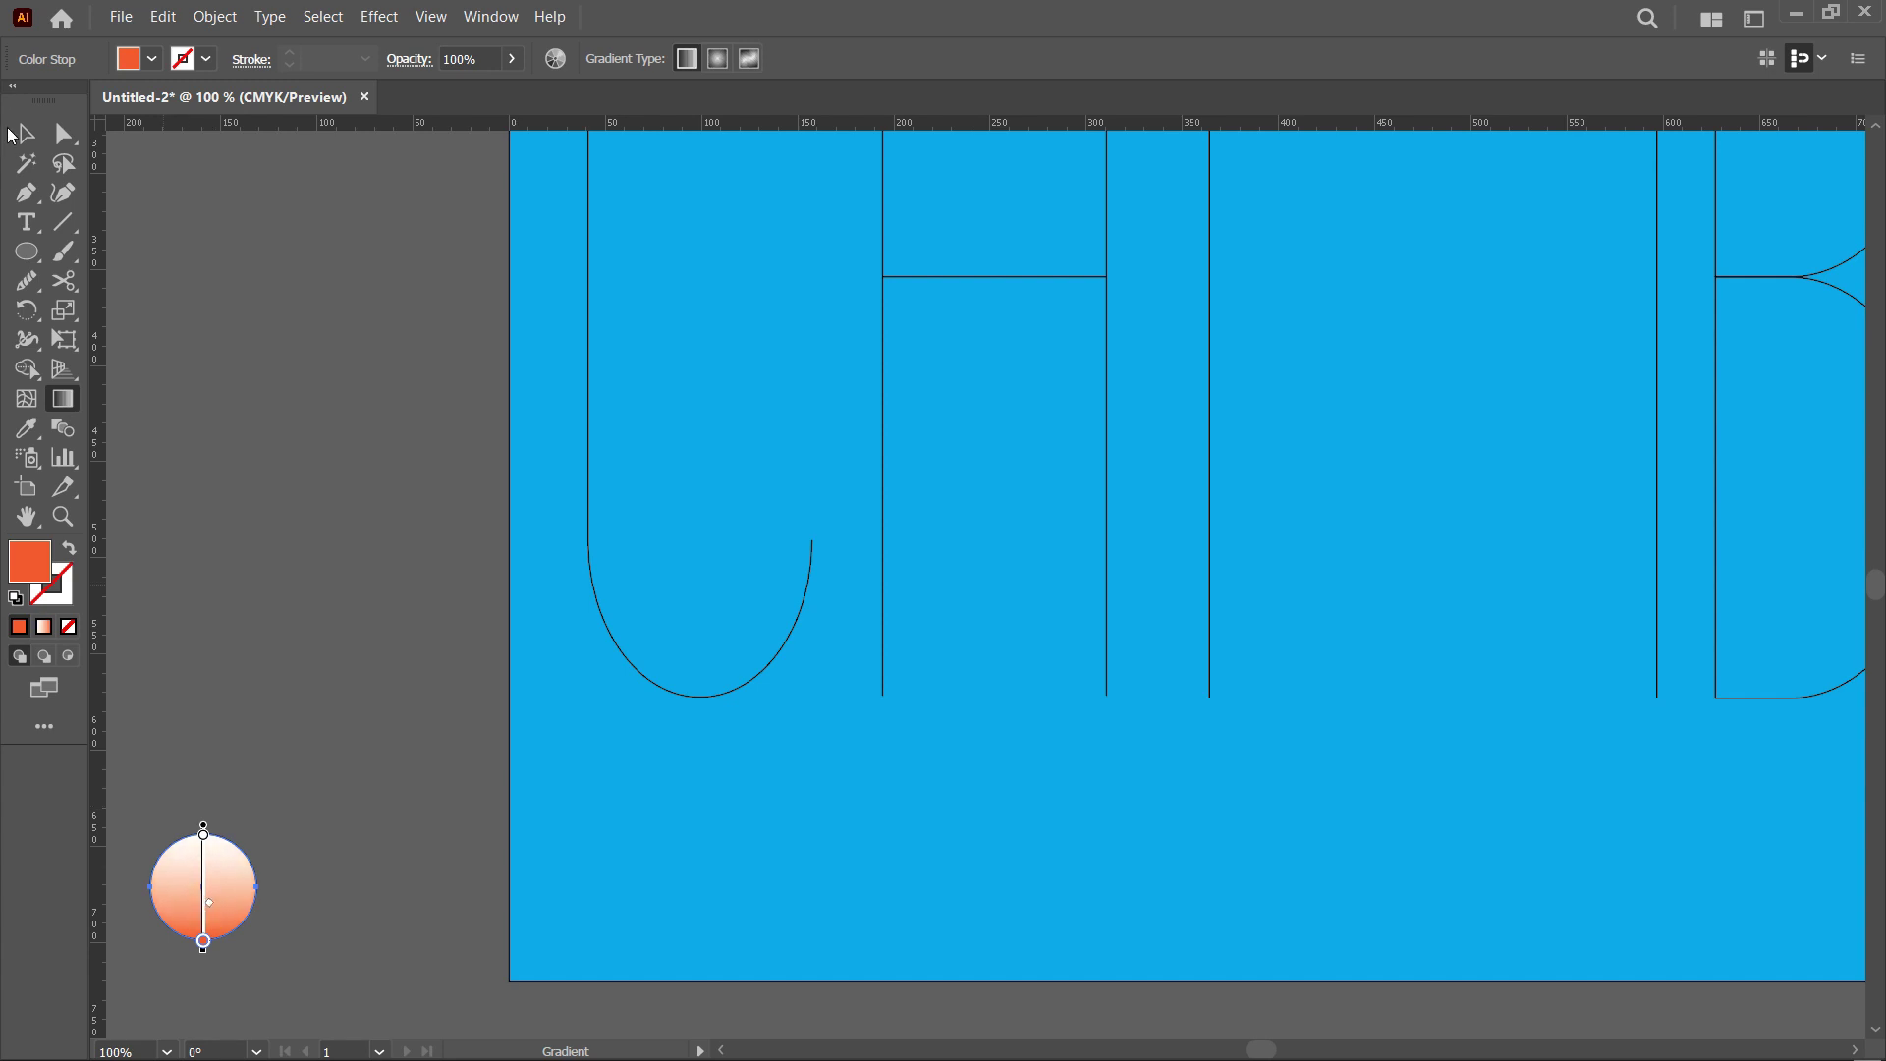
Step: Remove the gradient circle's outline by setting its stroke to 0 pt
click(27, 160)
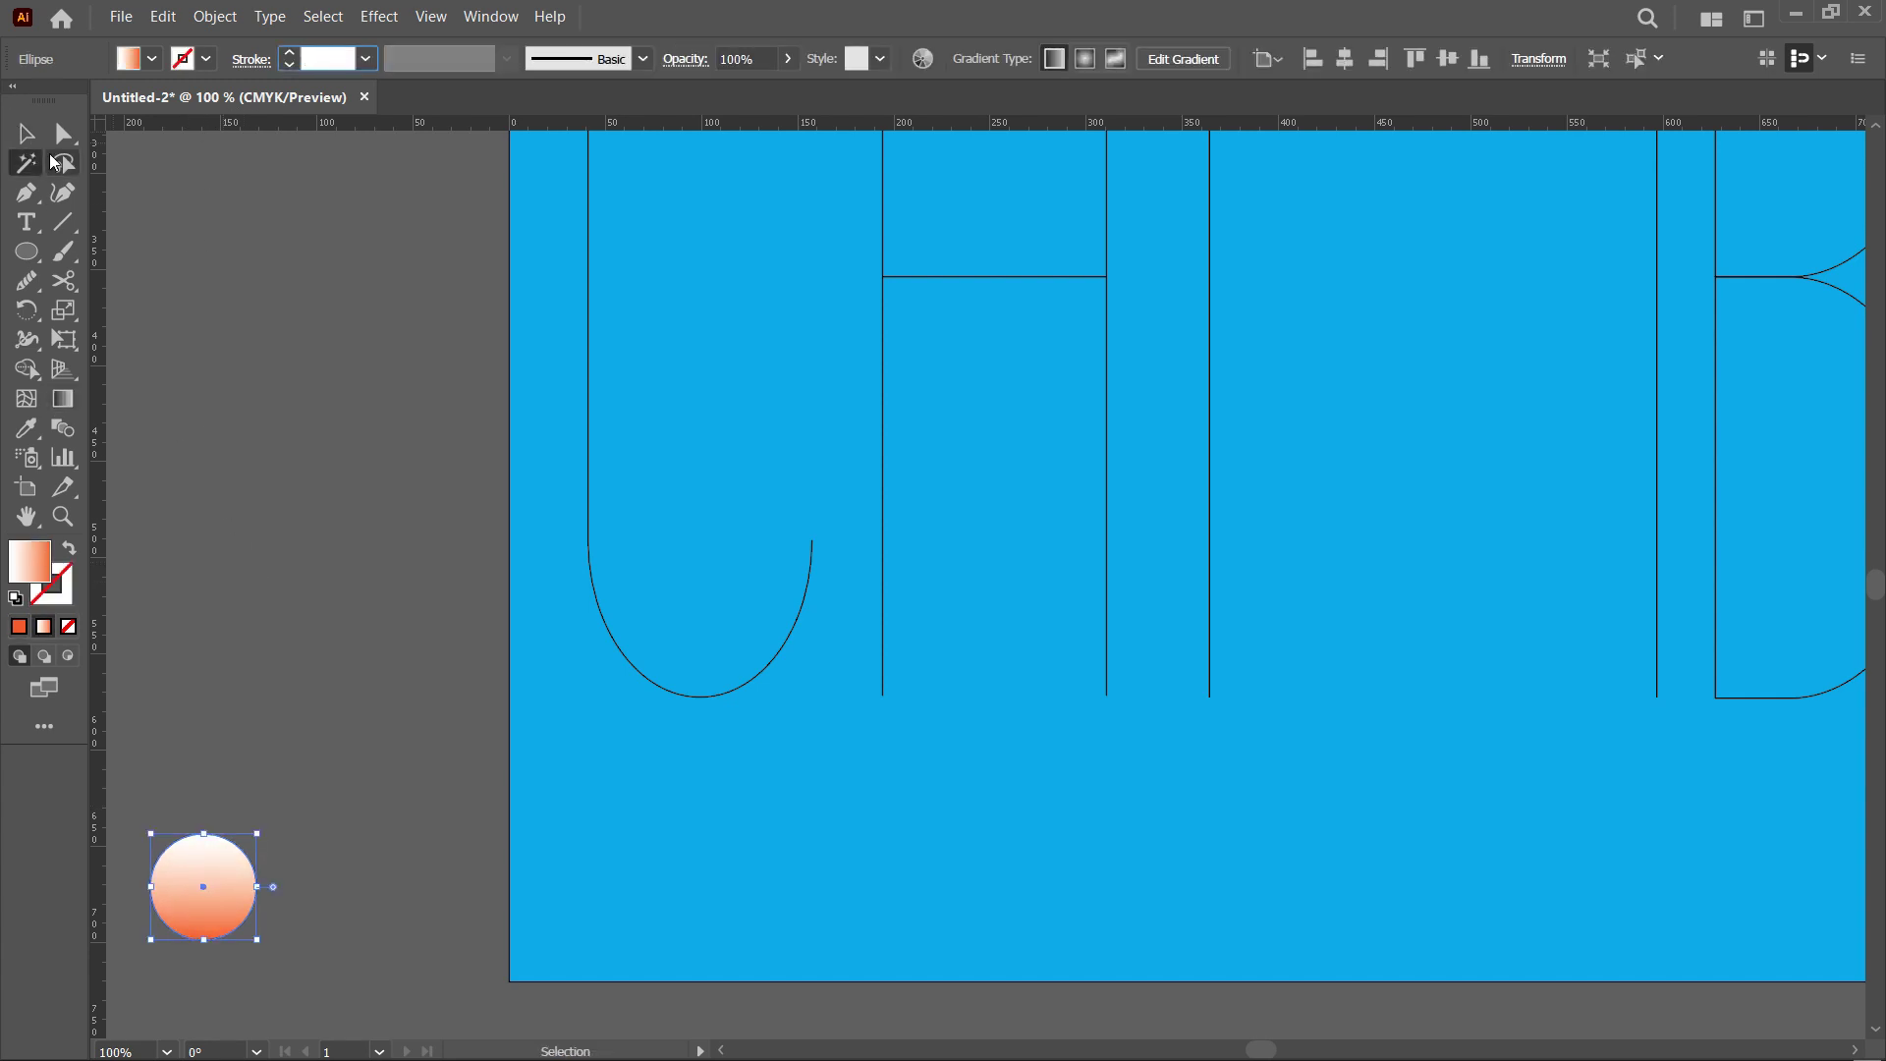
click(26, 133)
click(273, 344)
click(202, 857)
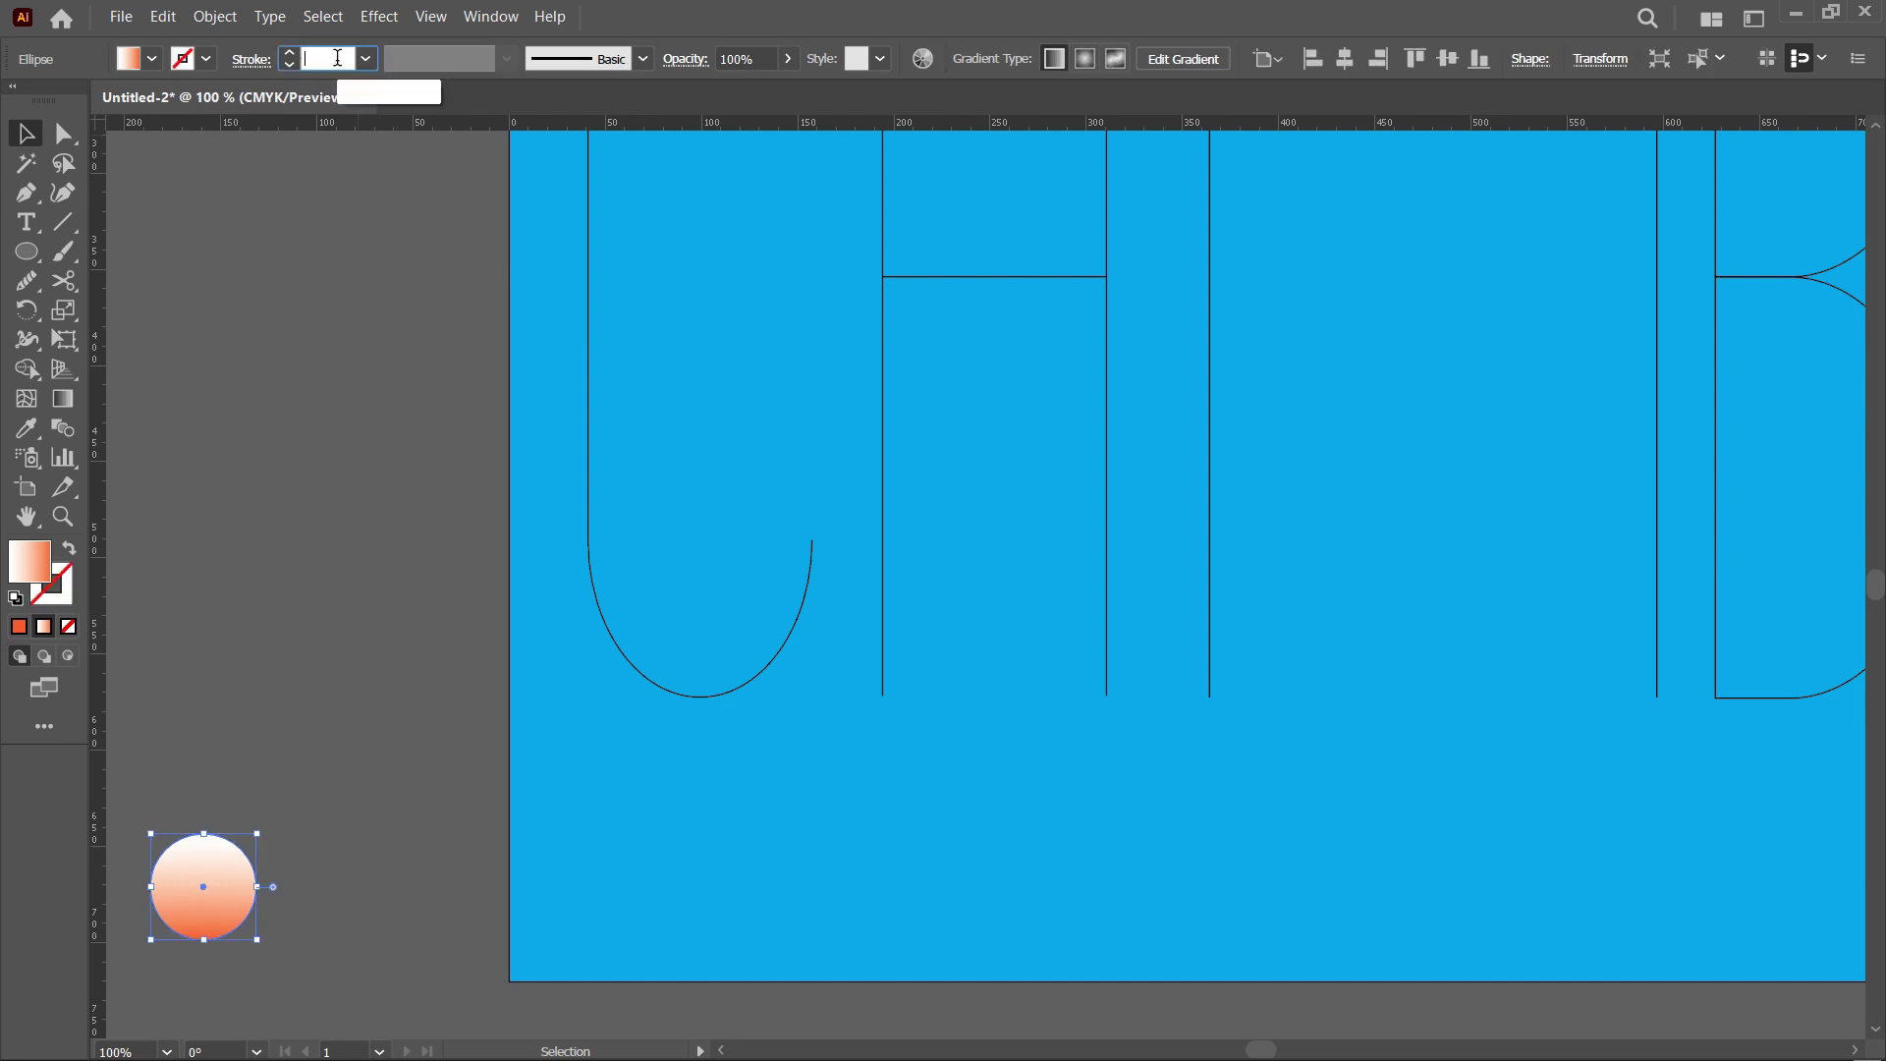
click(292, 621)
Step: Duplicate the gradient circle about 594 px straight above itself and make a blend between the two circles
scroll(292, 622, down, 1)
scroll(291, 636, down, 1)
drag(359, 831, 365, 263)
shift+click(361, 837)
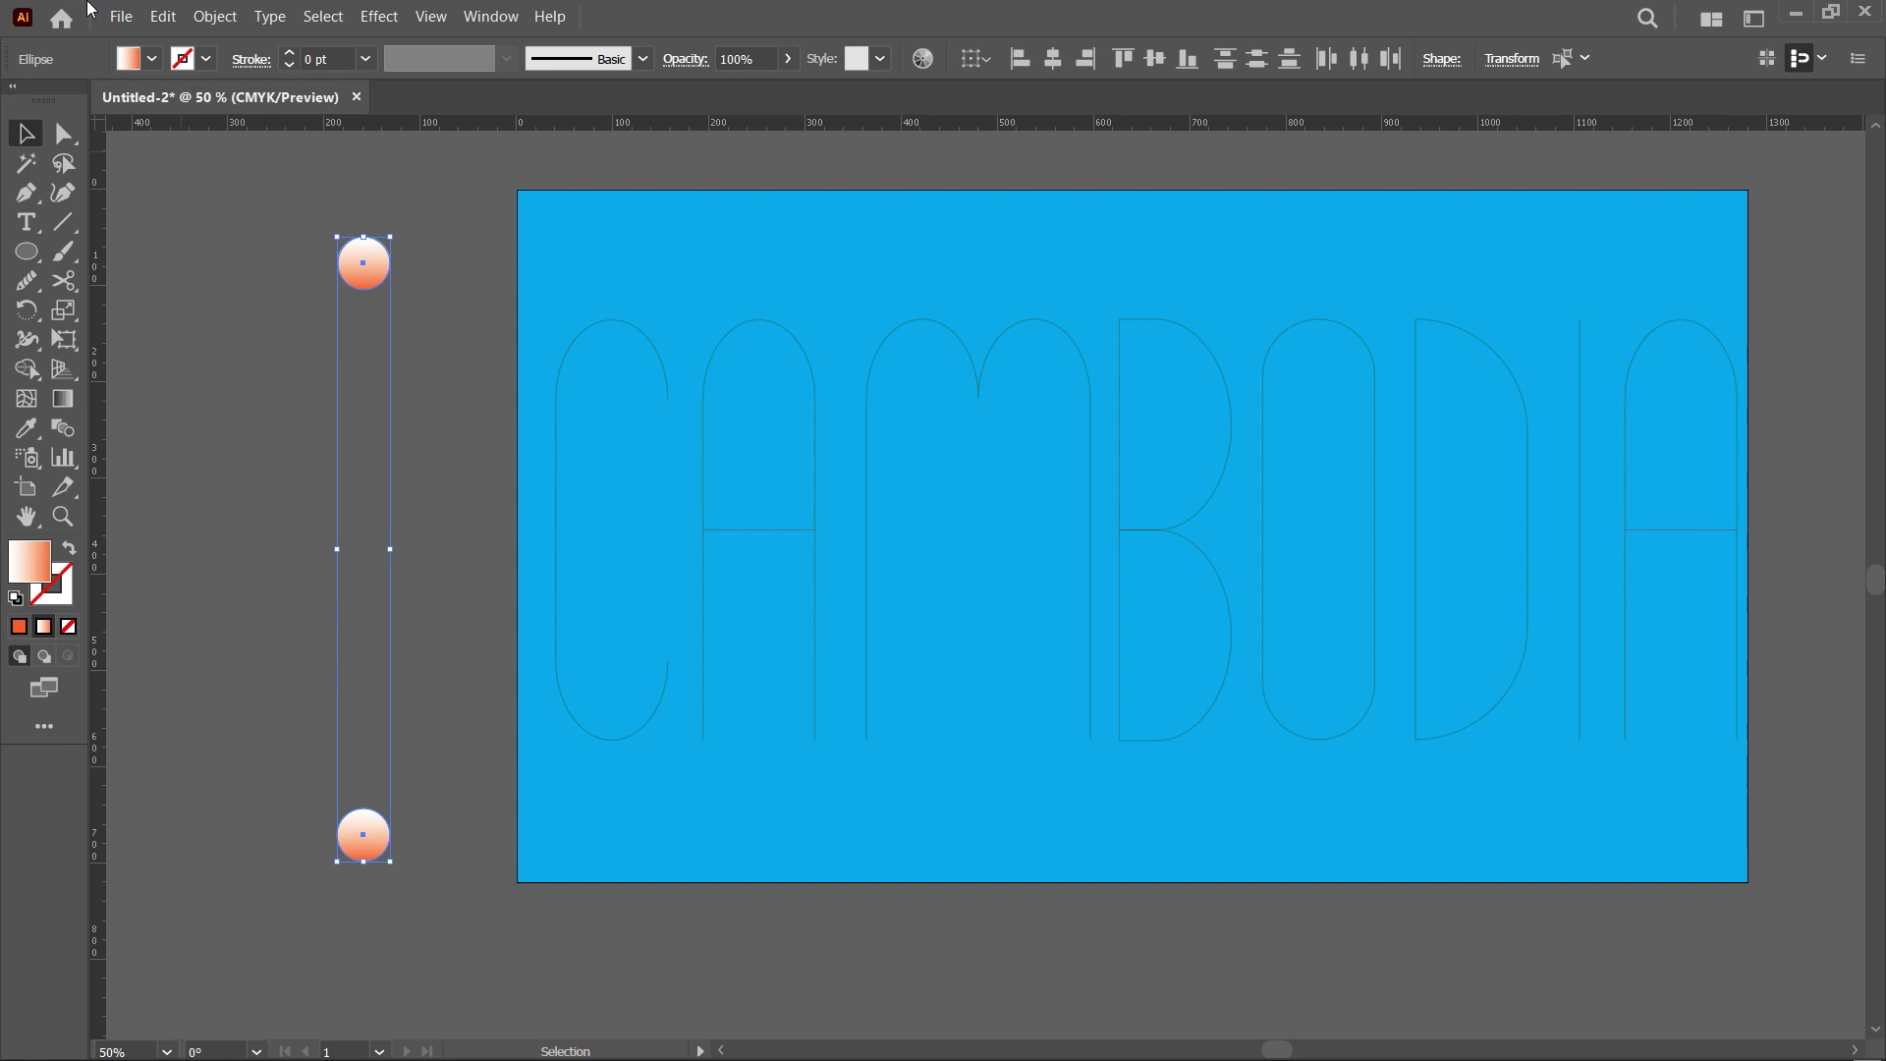
click(195, 21)
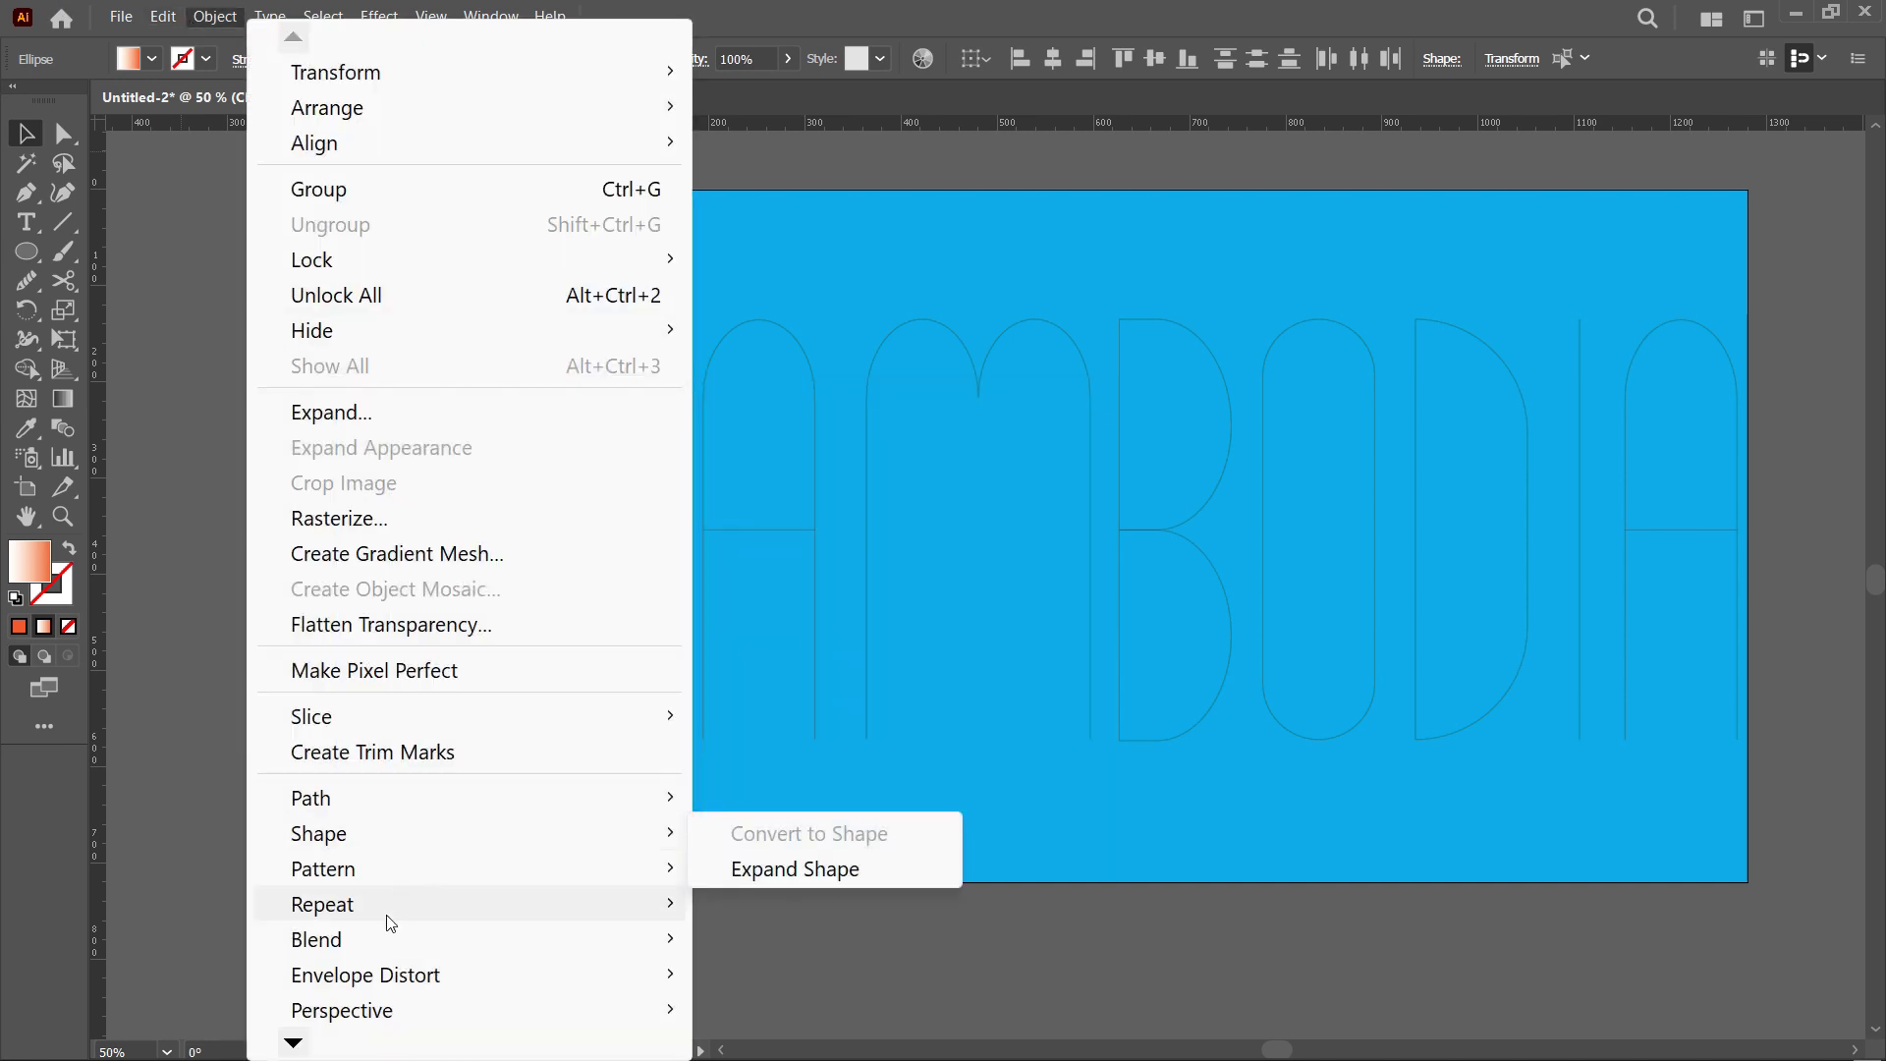
mouse_move(381, 933)
click(784, 705)
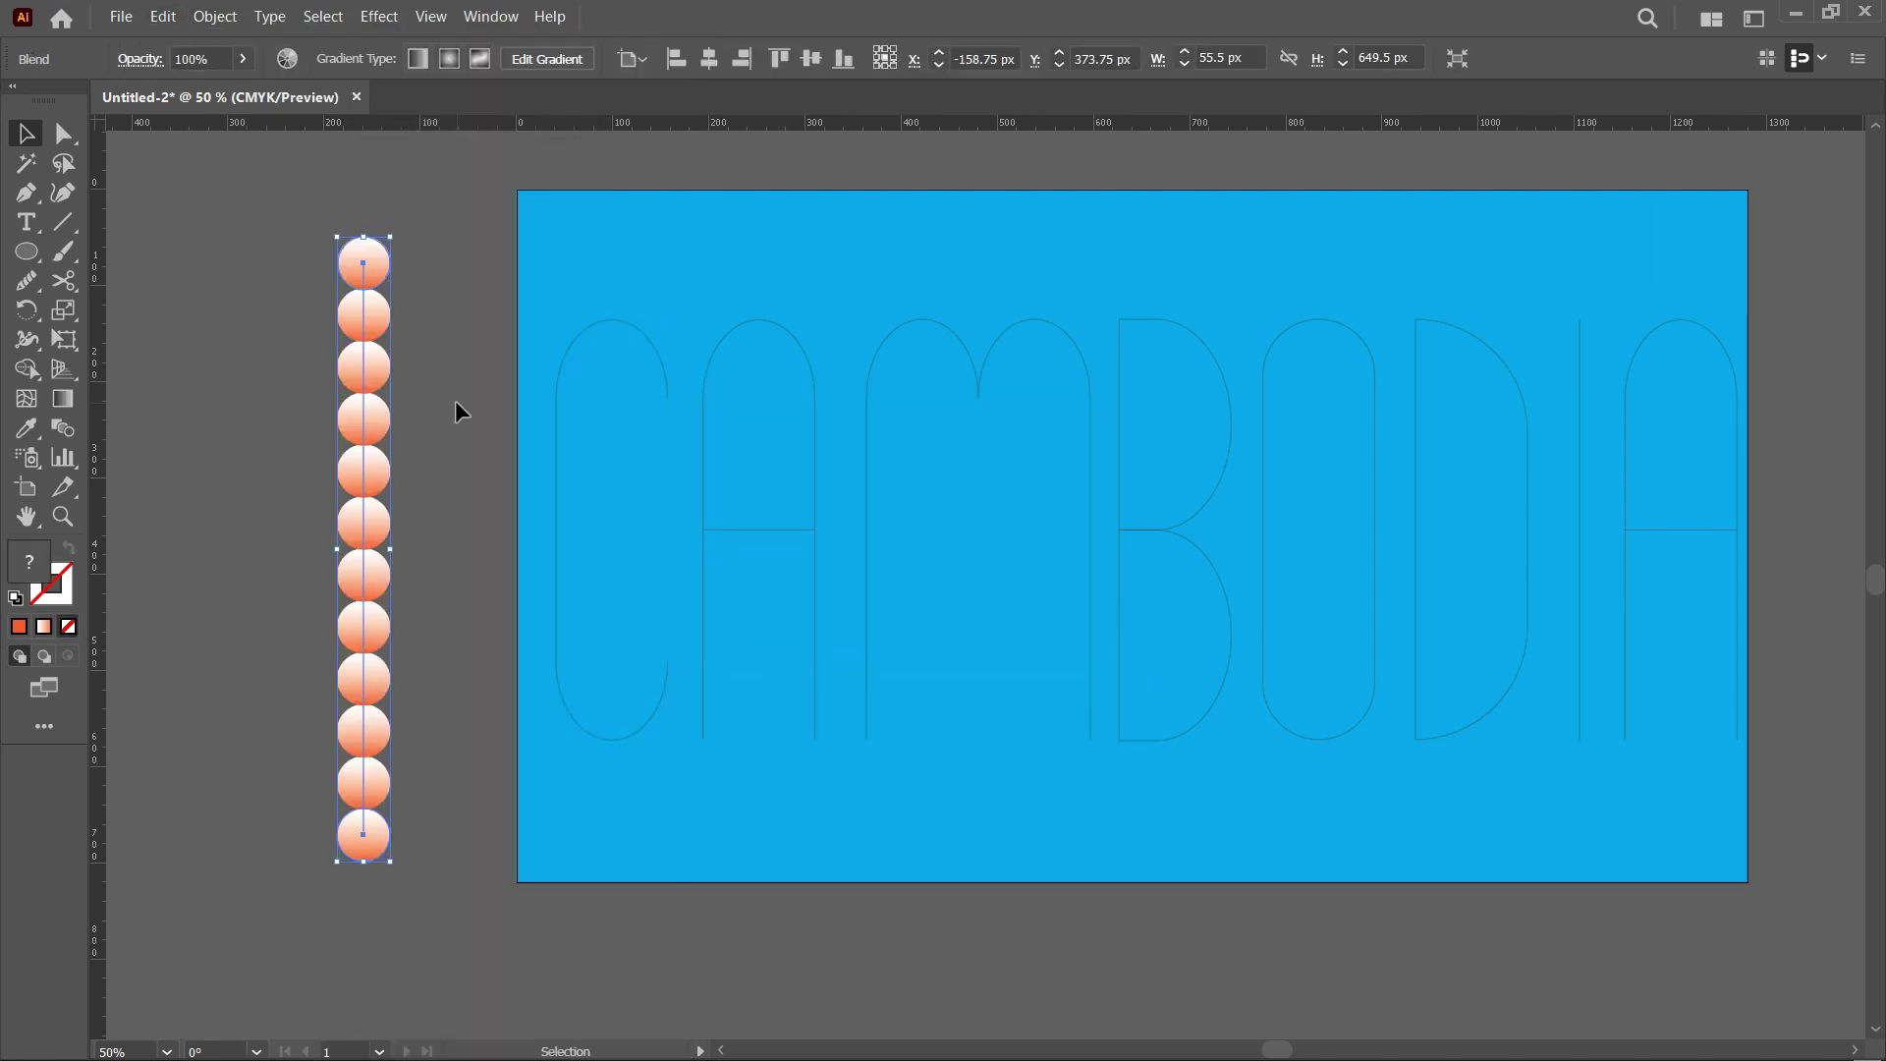
Step: Set the blend's spacing to a Specified Distance of 4 px
click(203, 22)
mouse_move(334, 934)
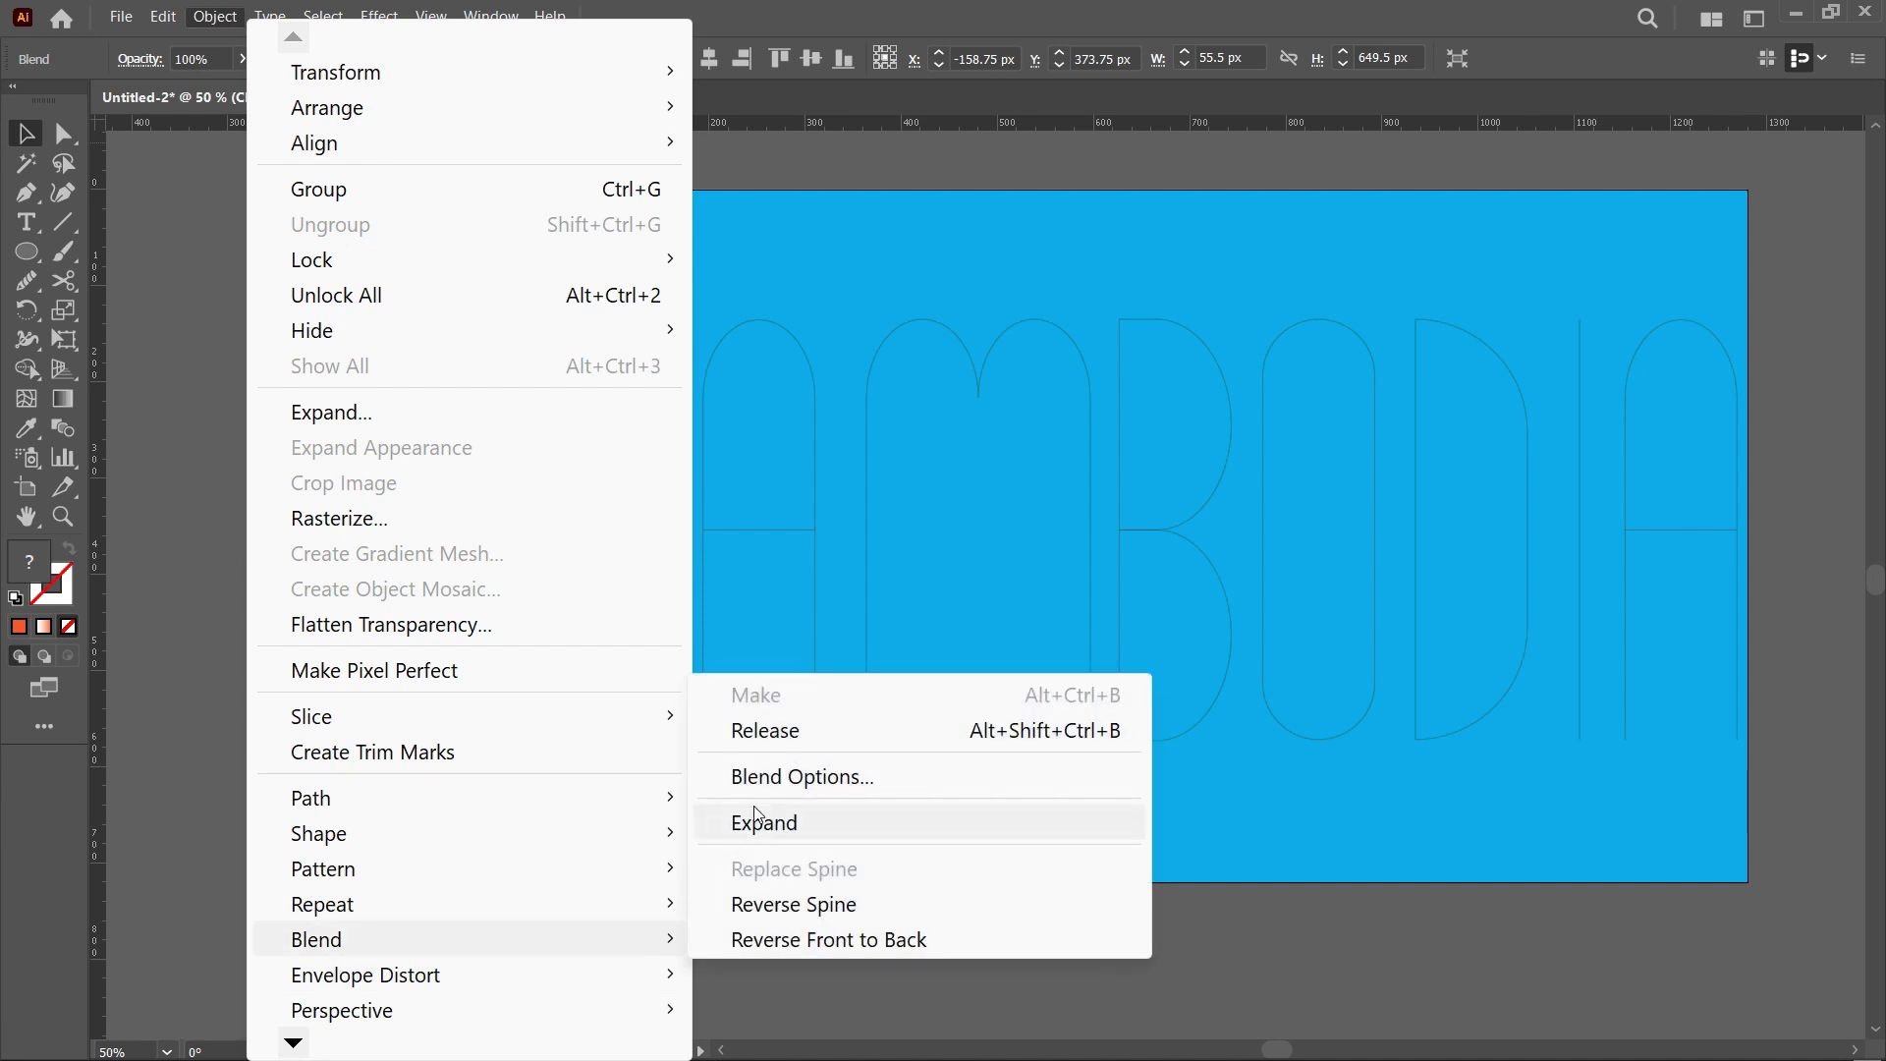
click(774, 778)
click(929, 485)
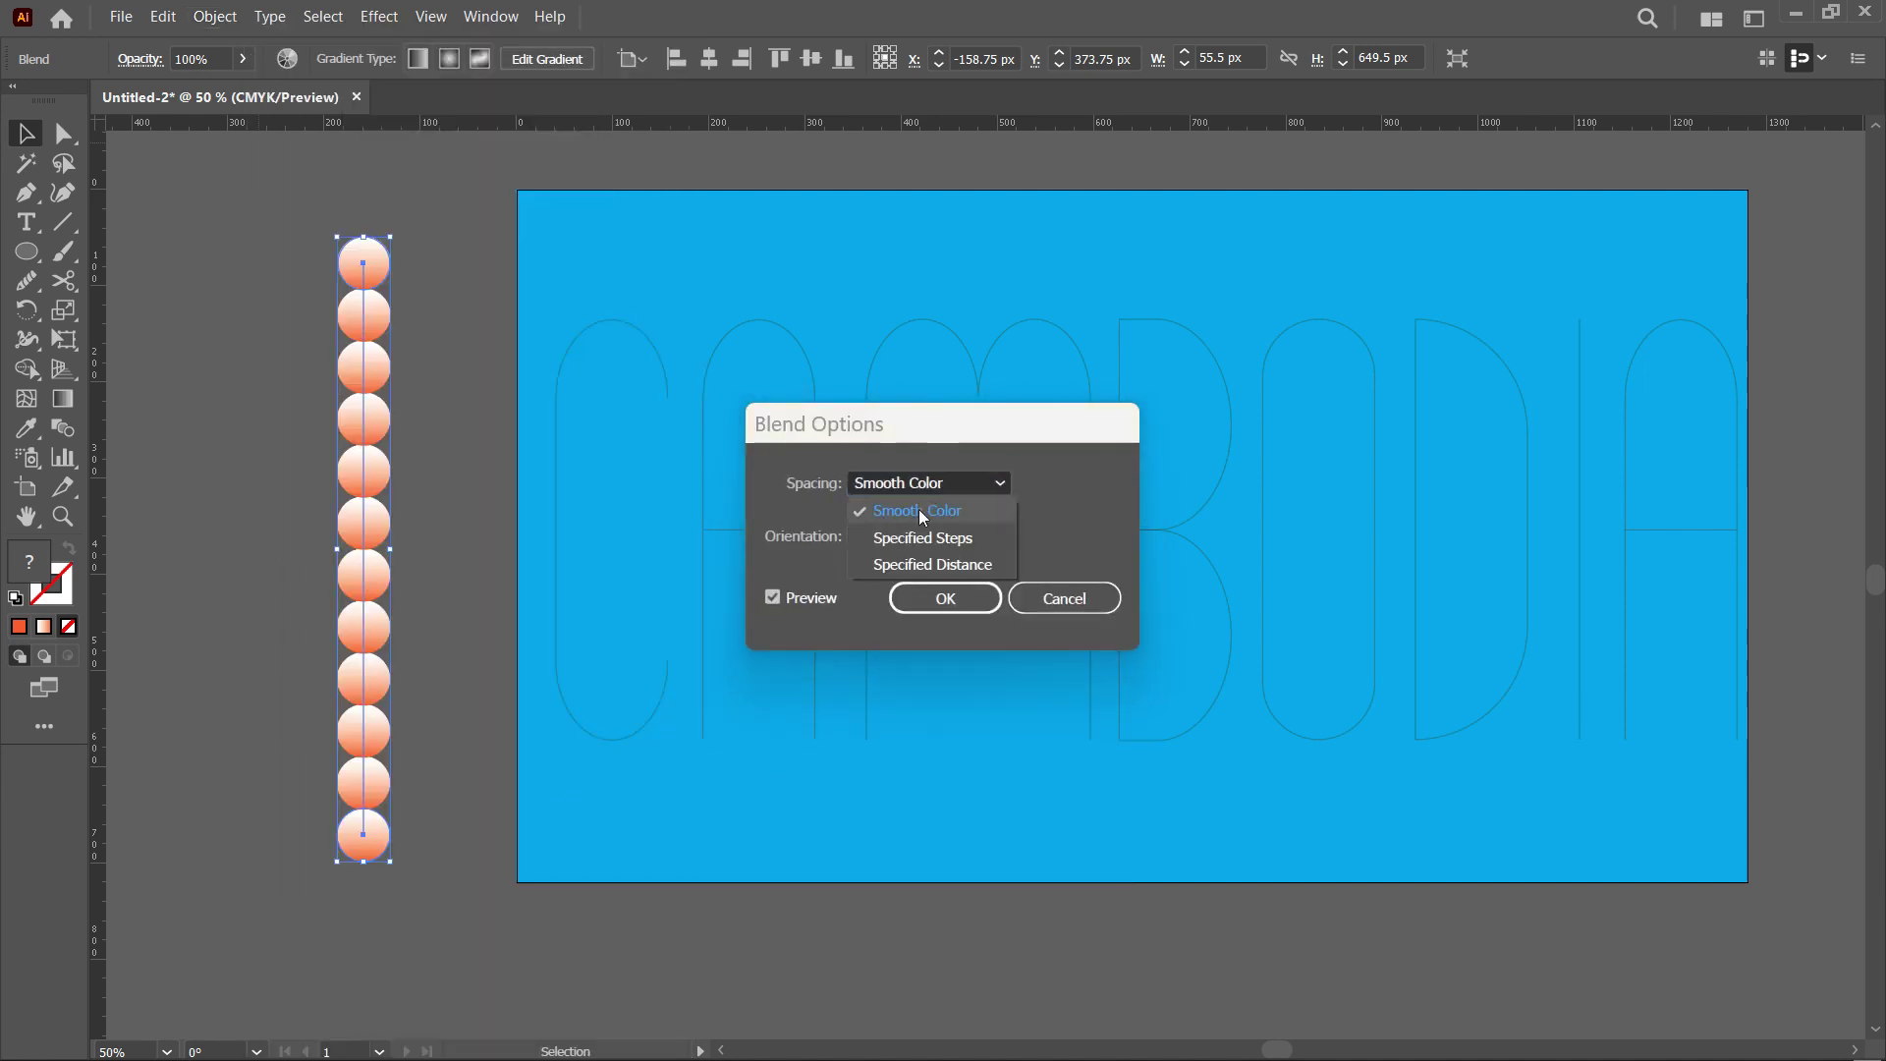
click(912, 557)
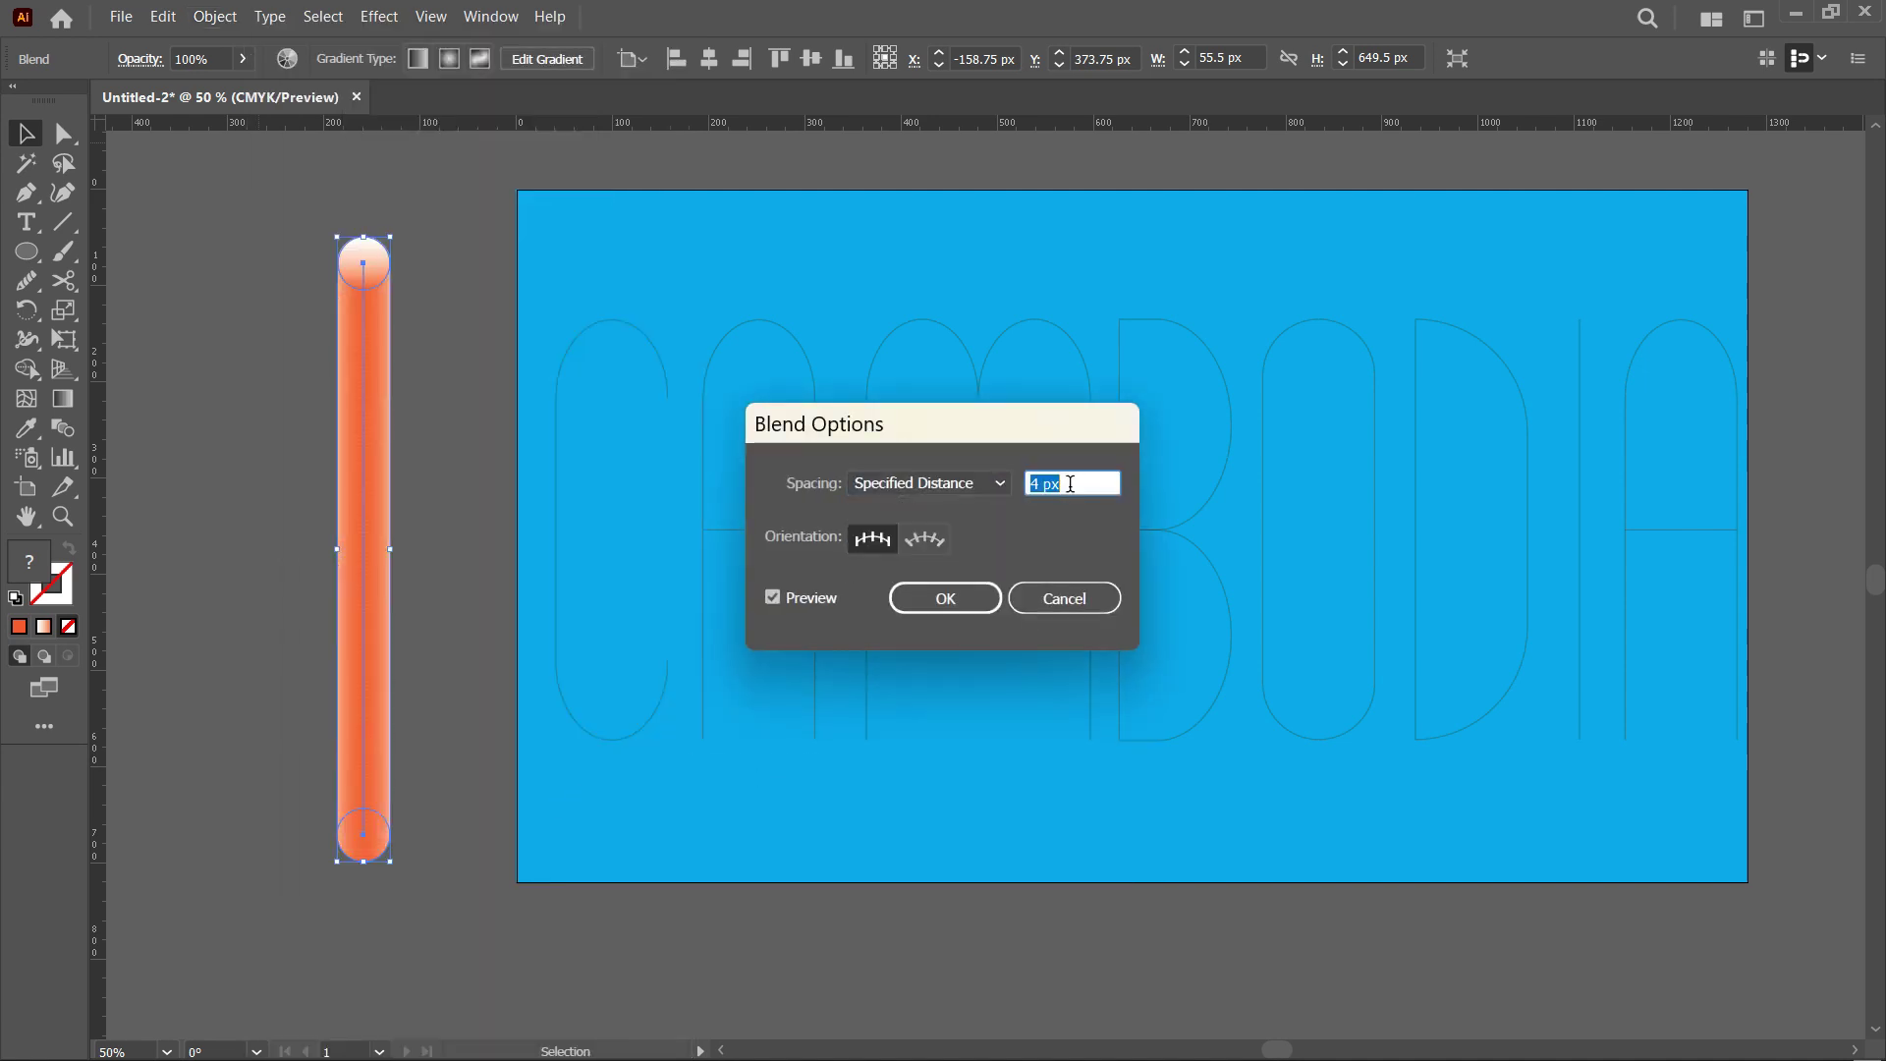
click(943, 598)
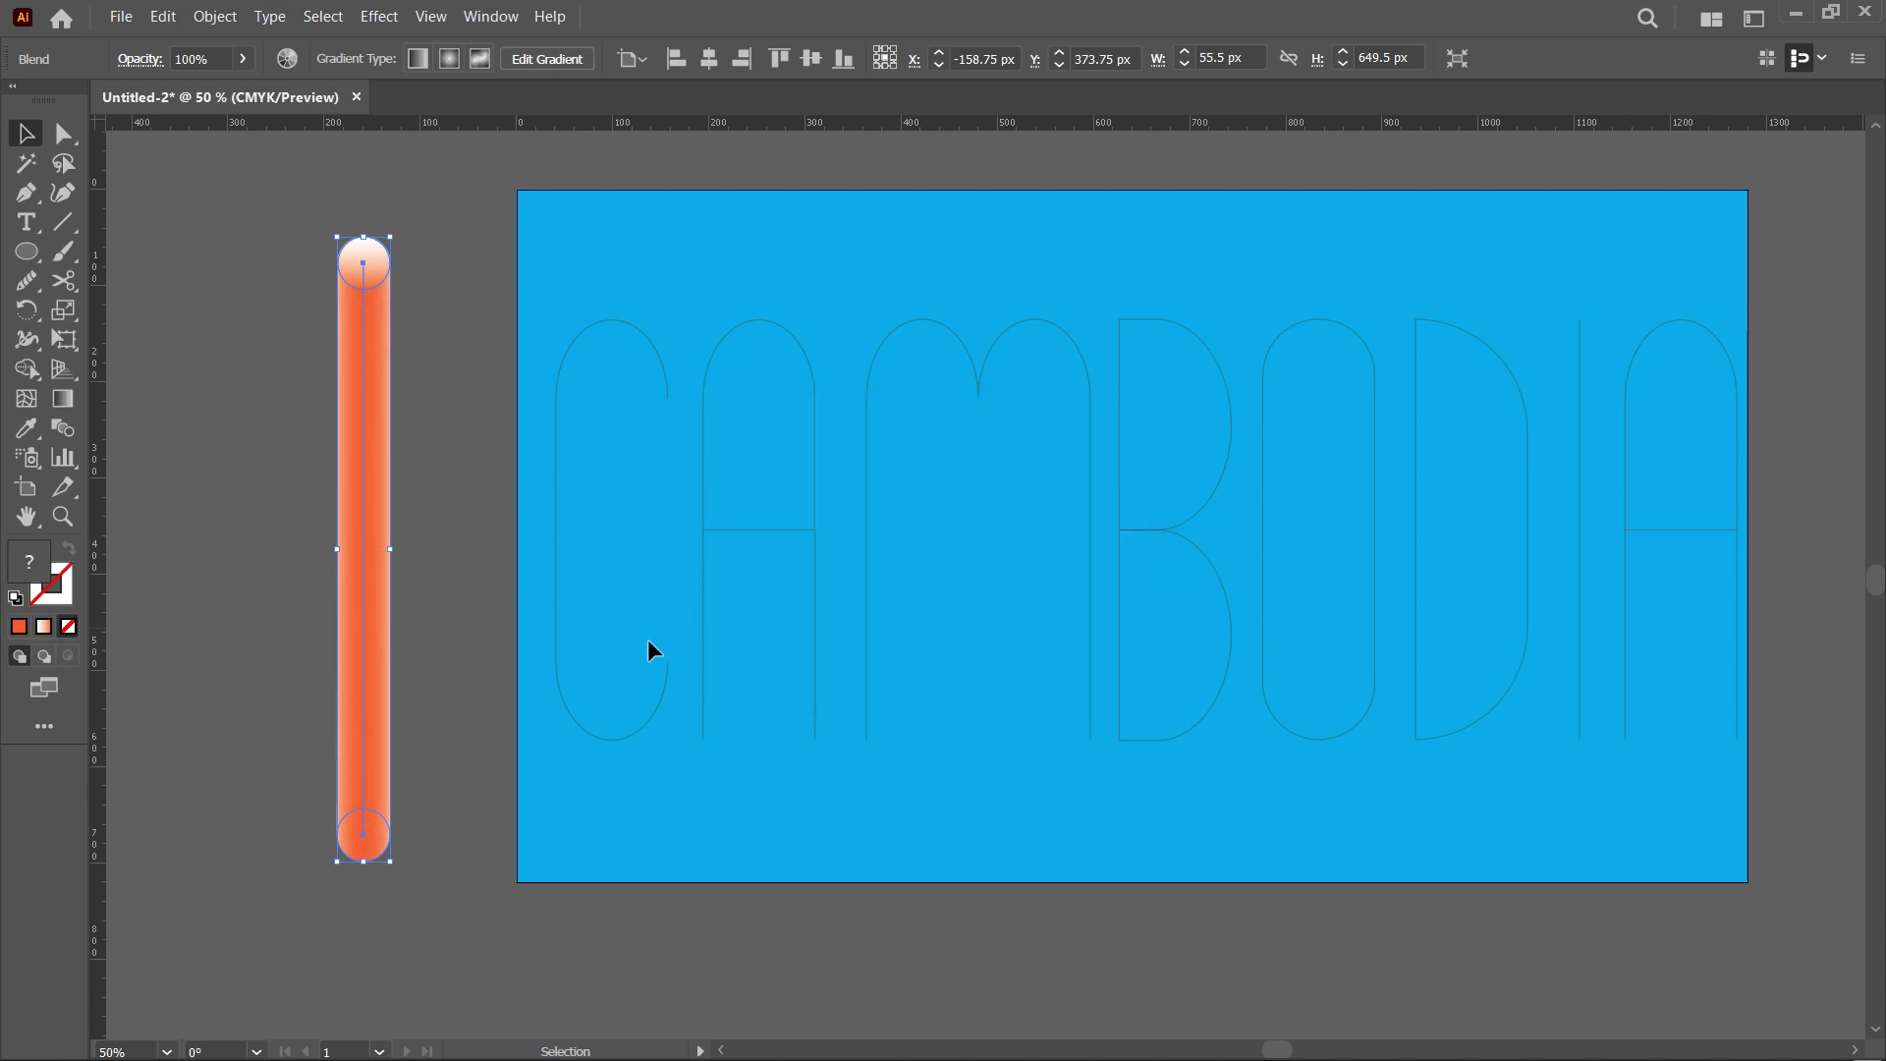
click(481, 336)
click(374, 504)
click(450, 523)
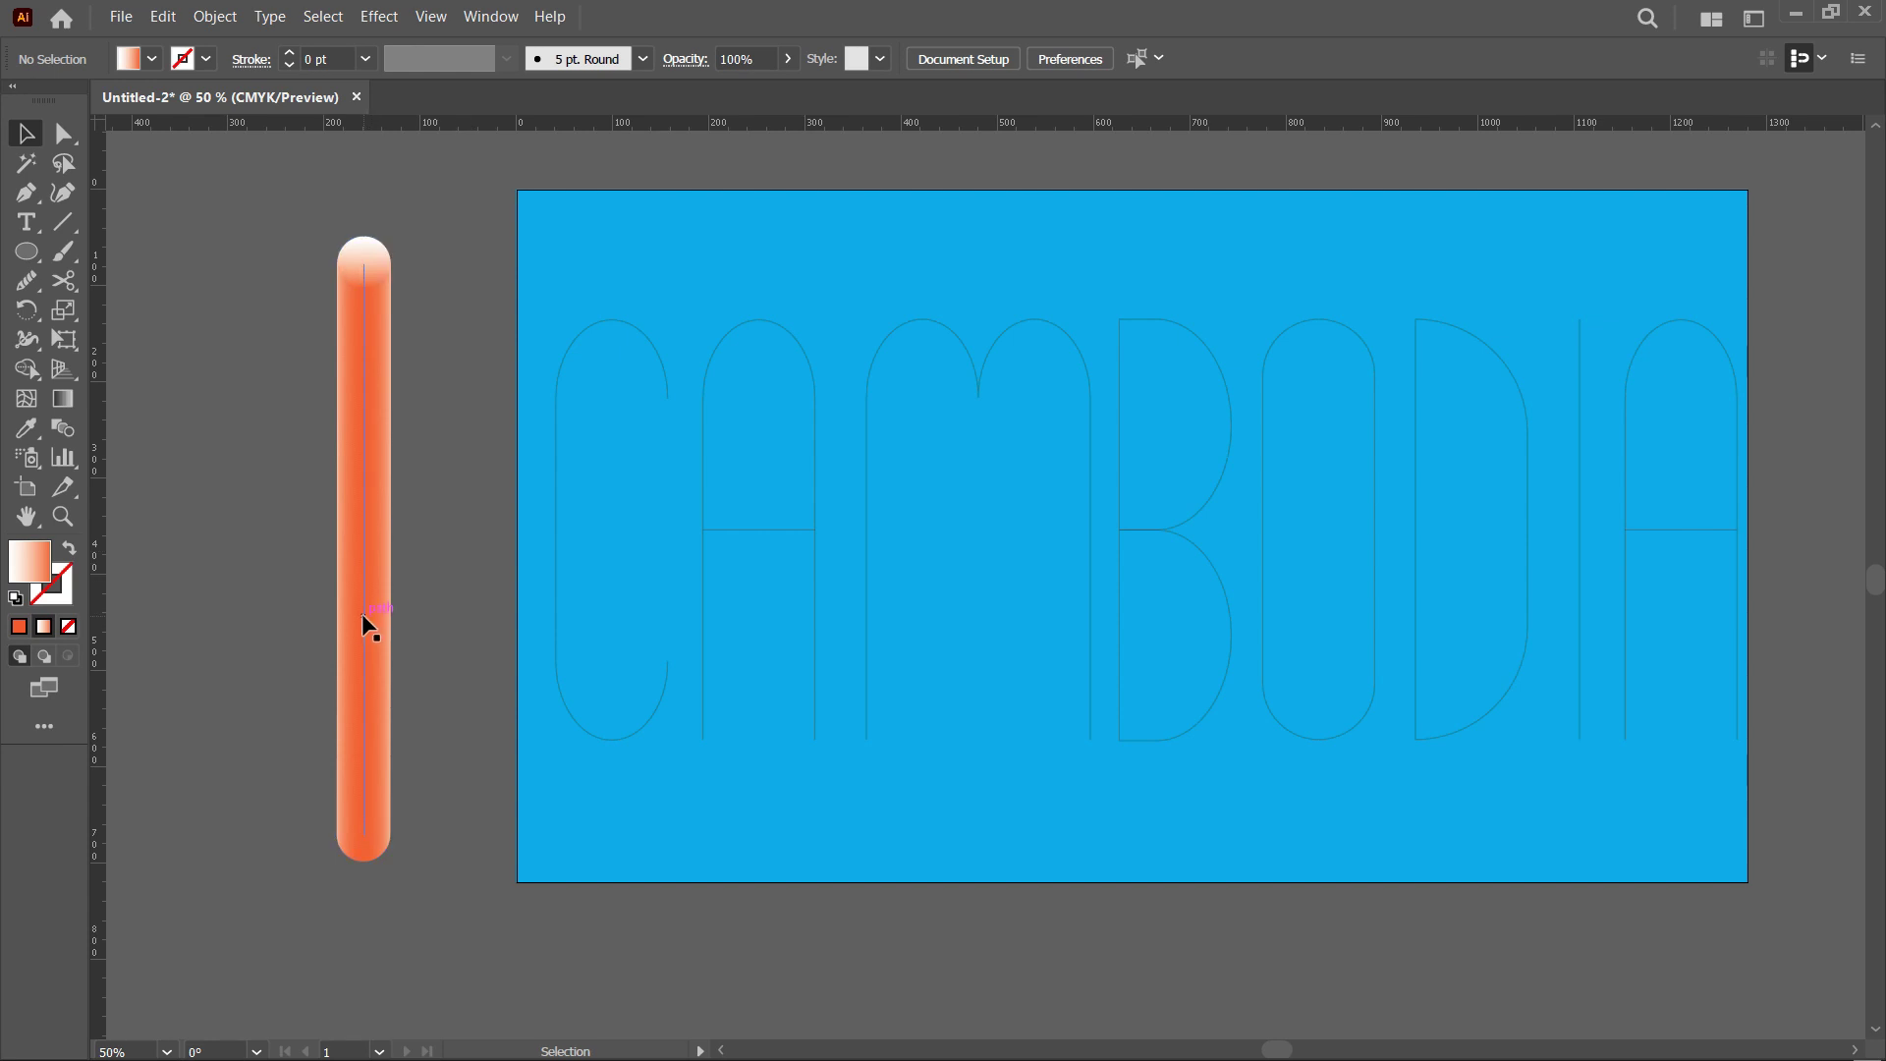
Step: Duplicate the circle blend and replace the copy's spine with the letter C path
drag(352, 617, 424, 617)
shift+click(556, 619)
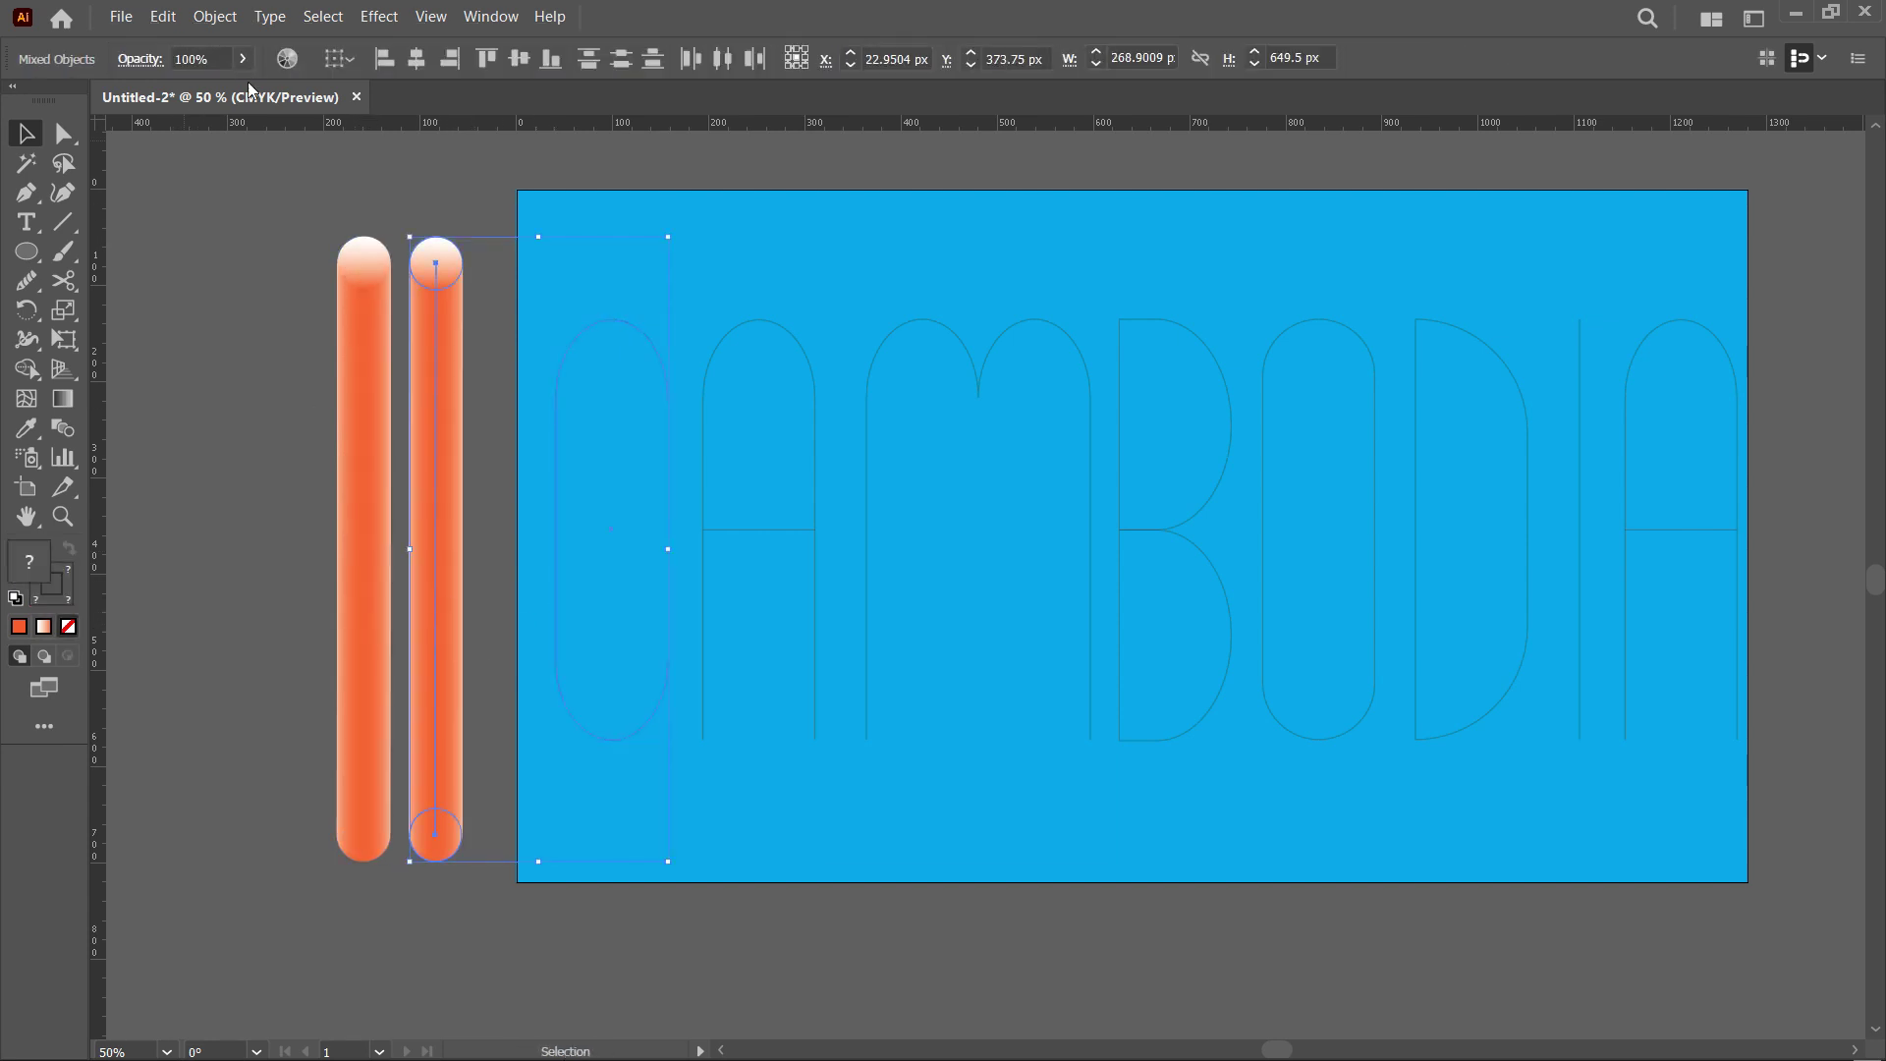
click(204, 25)
mouse_move(345, 952)
click(745, 868)
click(656, 968)
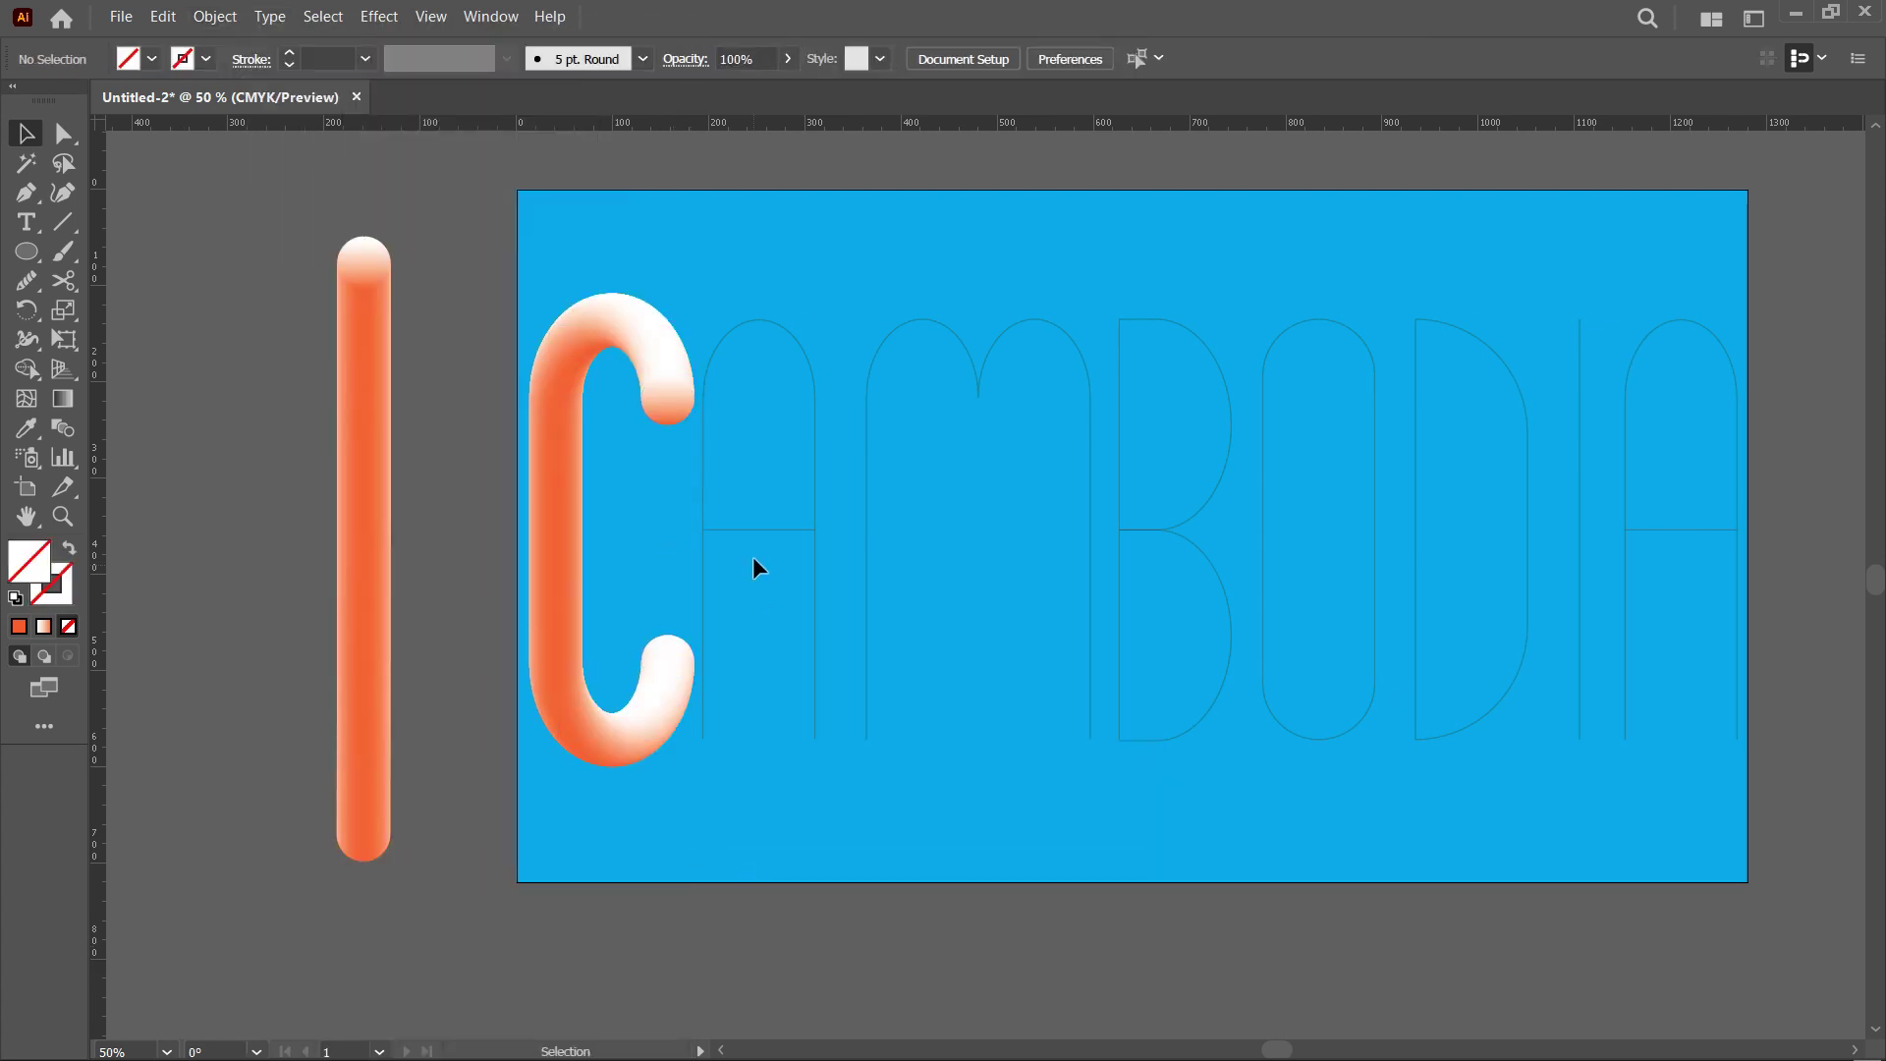
Step: Duplicate the circle blend again and replace the copy's spine with the outline of the first A
click(702, 514)
drag(364, 565, 429, 573)
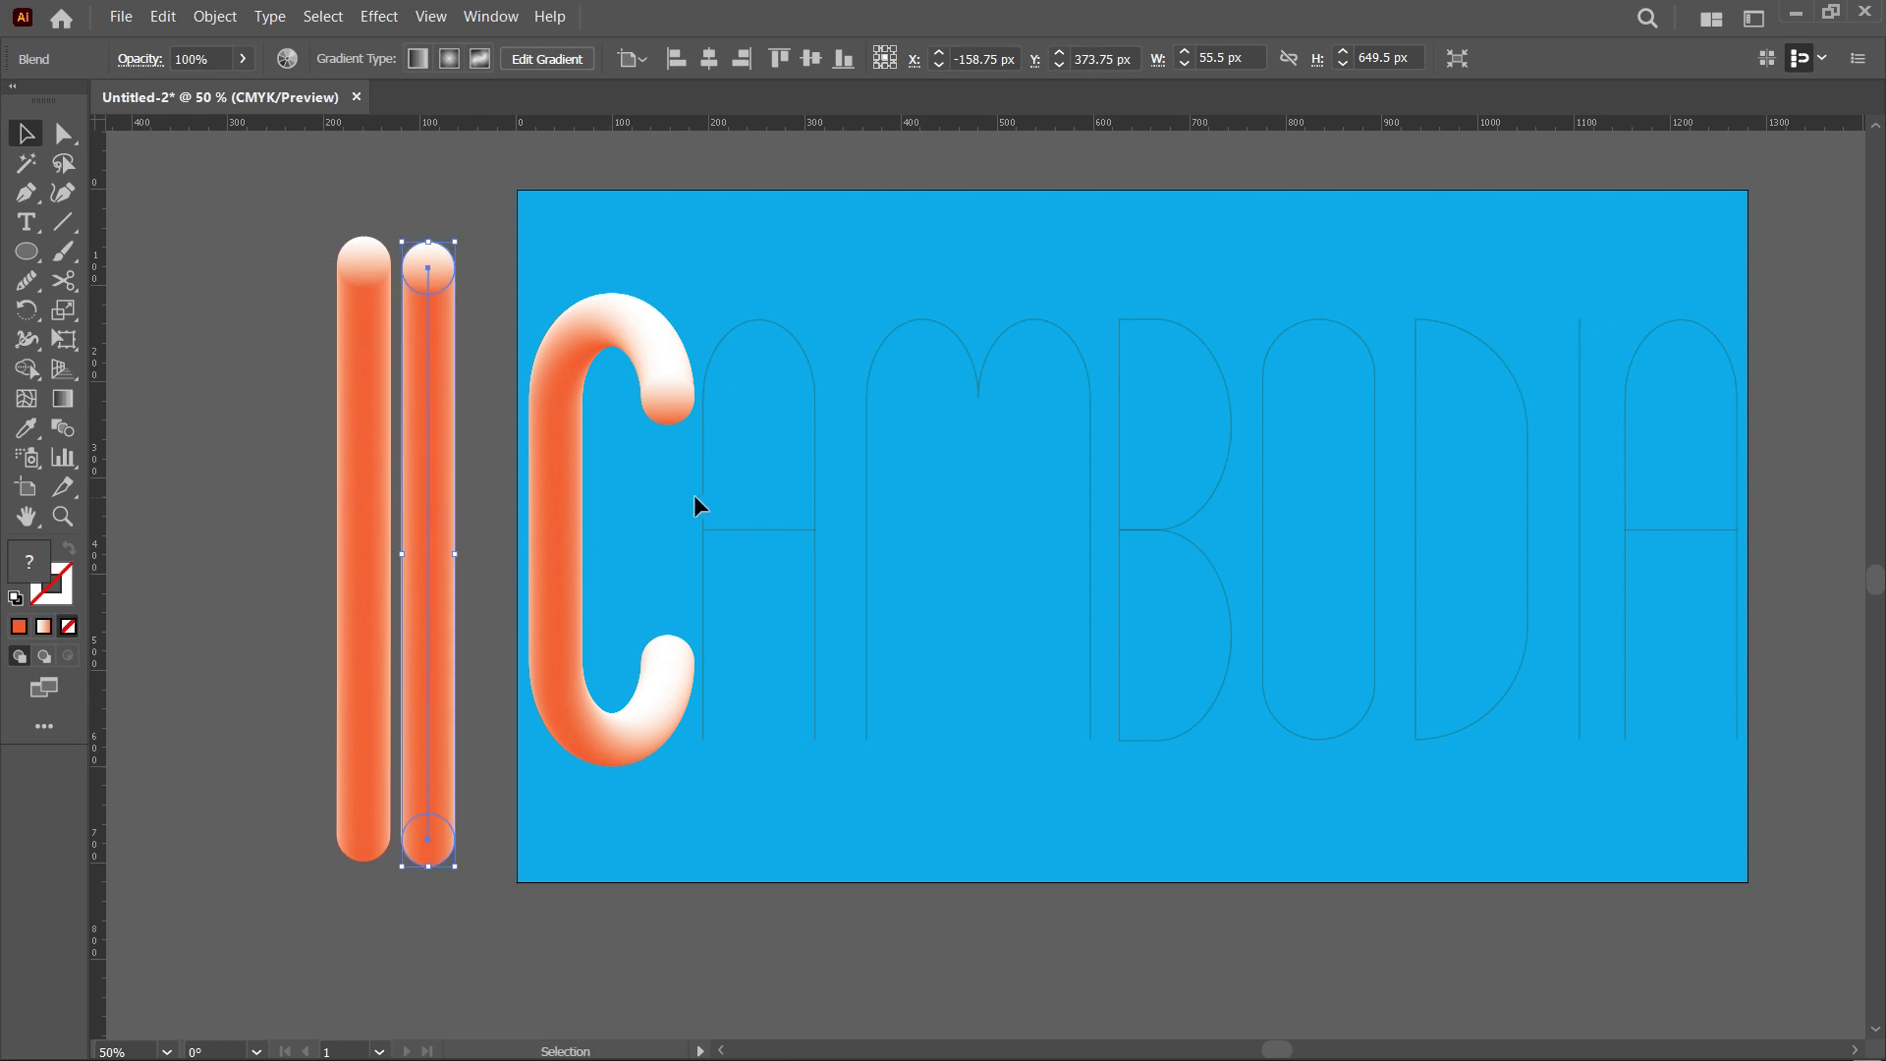
shift+click(704, 508)
click(215, 17)
mouse_move(344, 834)
mouse_move(325, 939)
click(800, 863)
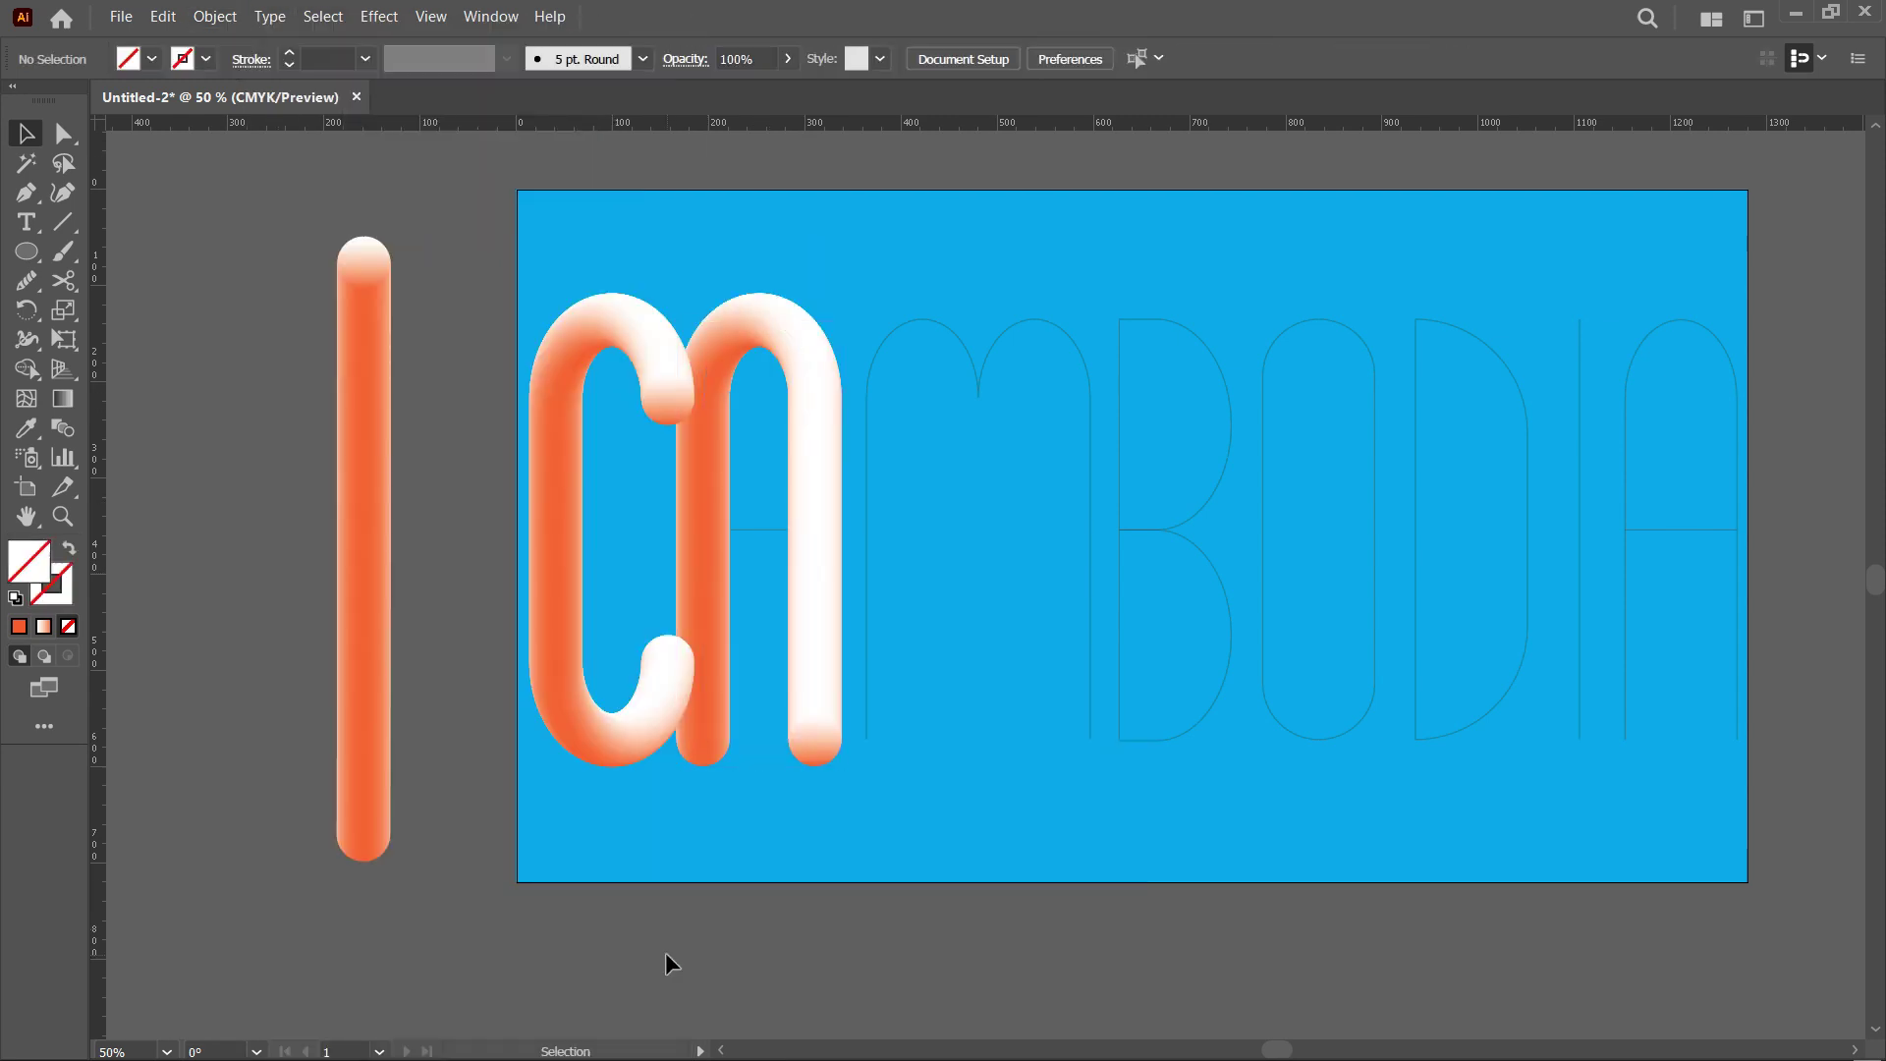
Step: Place another copy of the circle blend on the first A's crossbar by replacing its spine
drag(362, 611, 418, 623)
shift+click(759, 531)
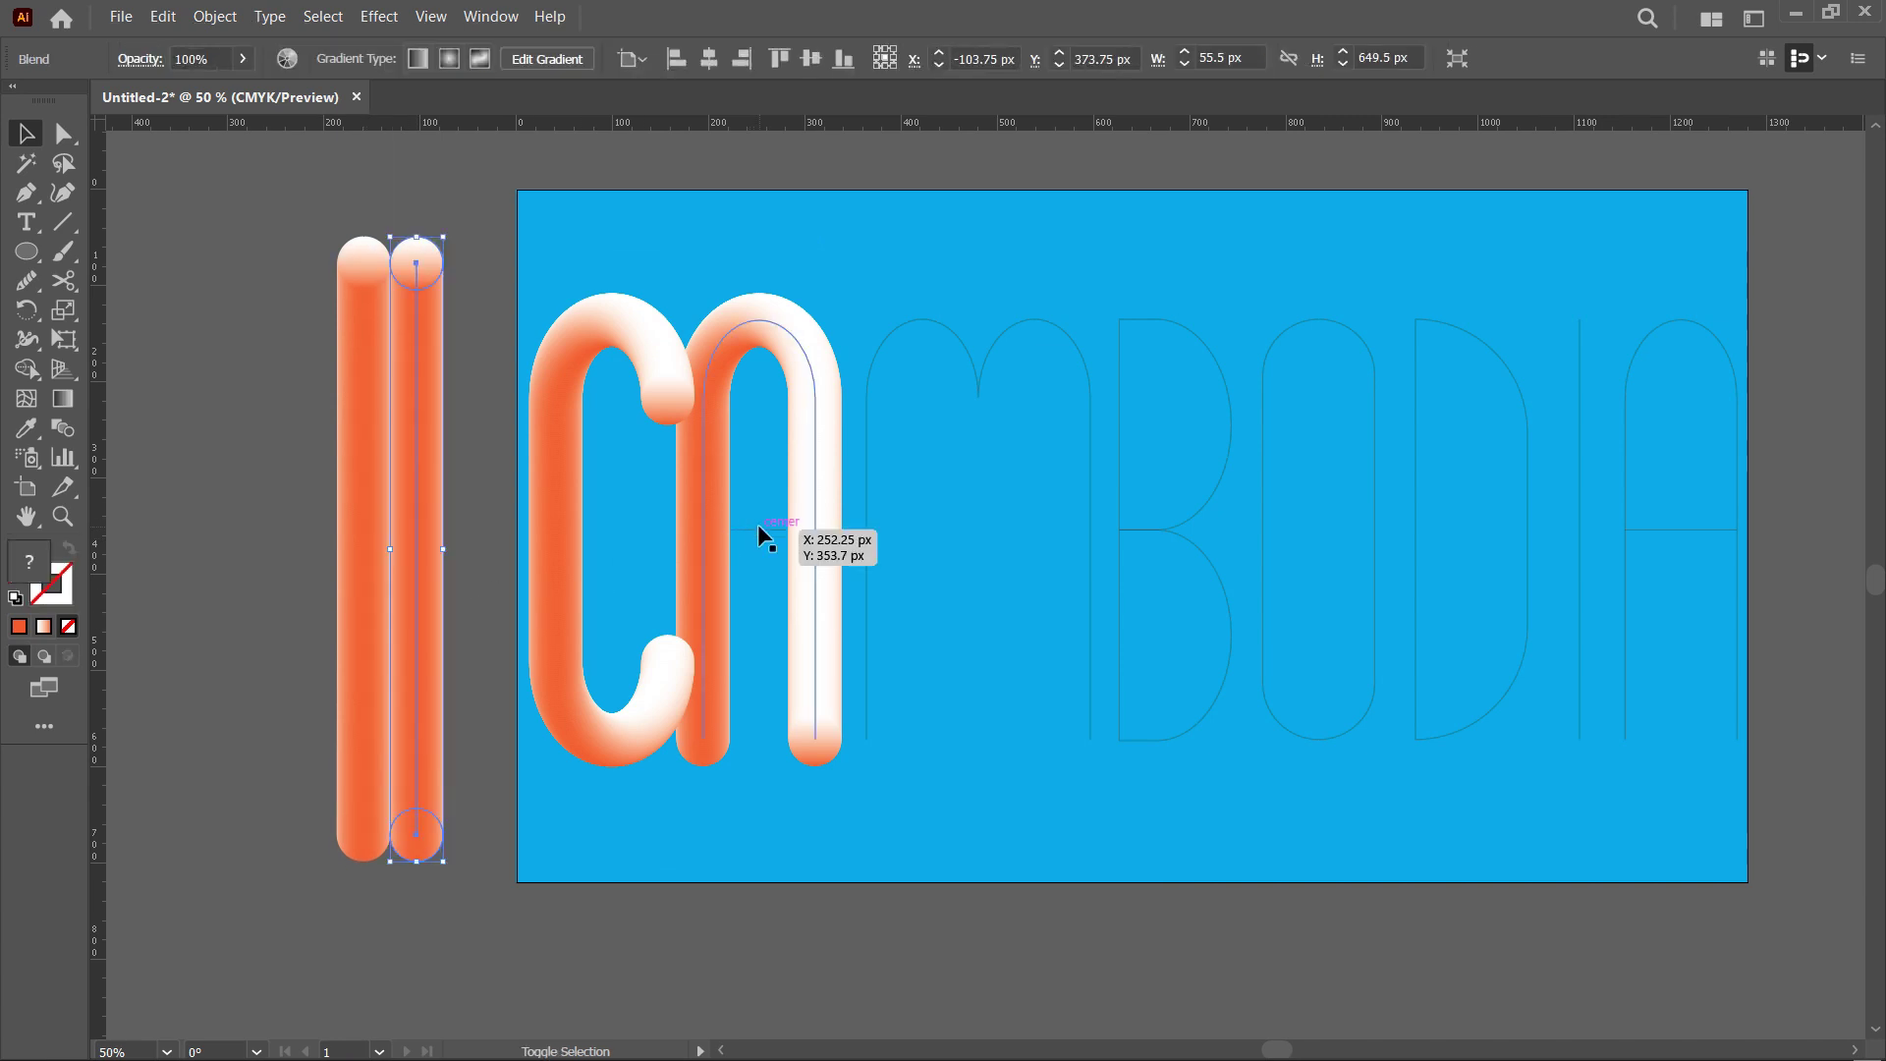
click(503, 585)
click(763, 529)
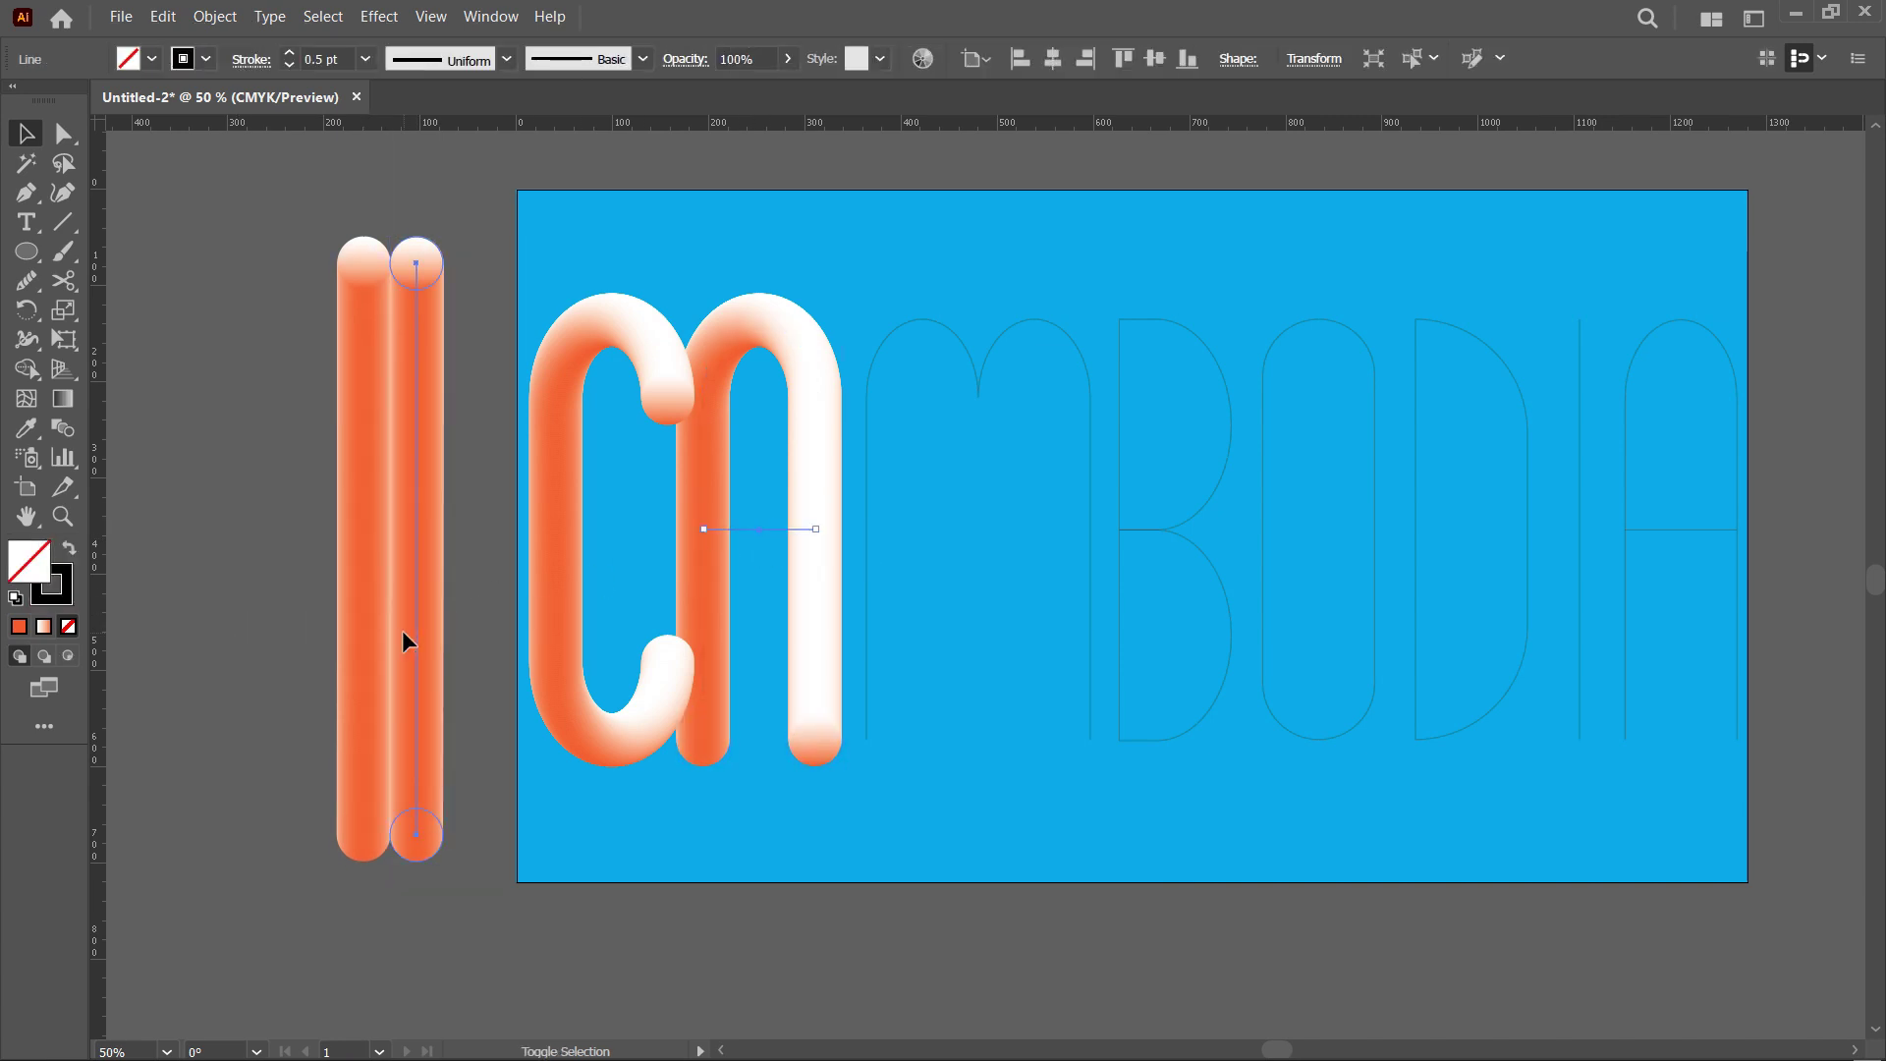
shift+click(404, 633)
click(215, 17)
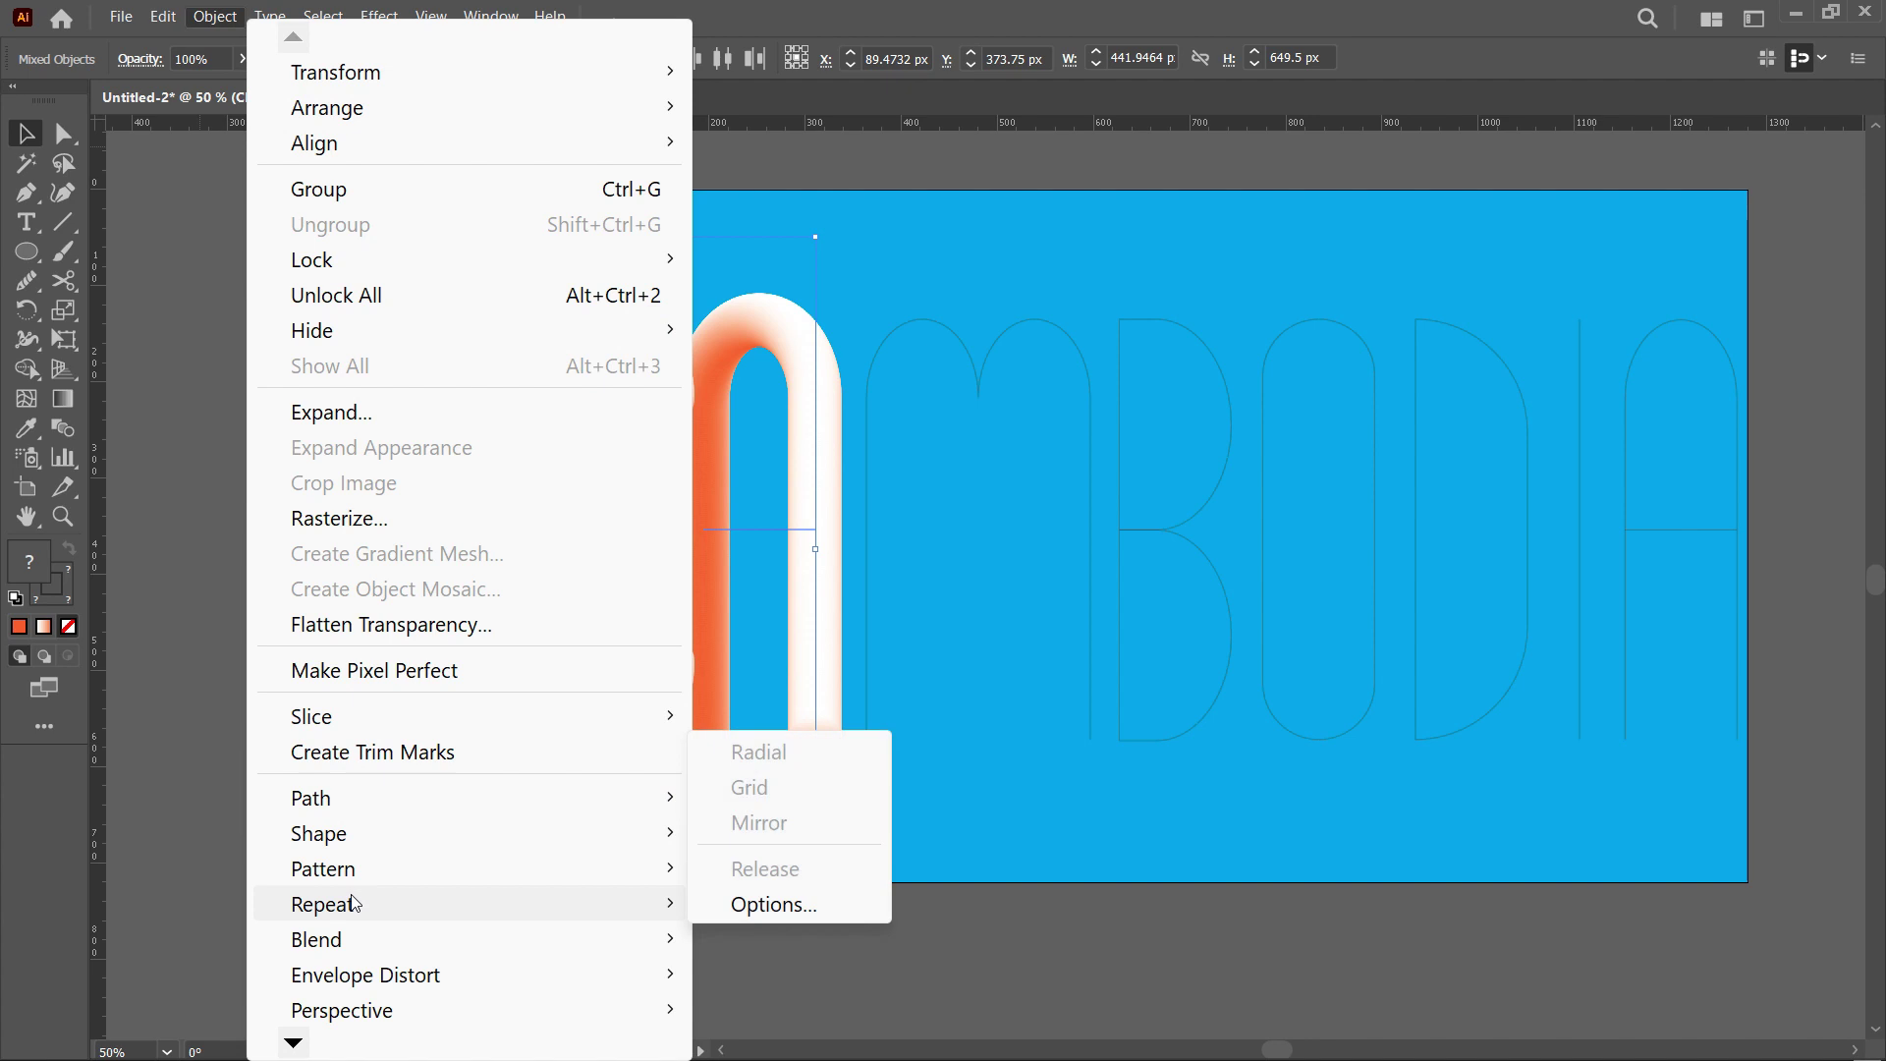
mouse_move(365, 936)
click(748, 868)
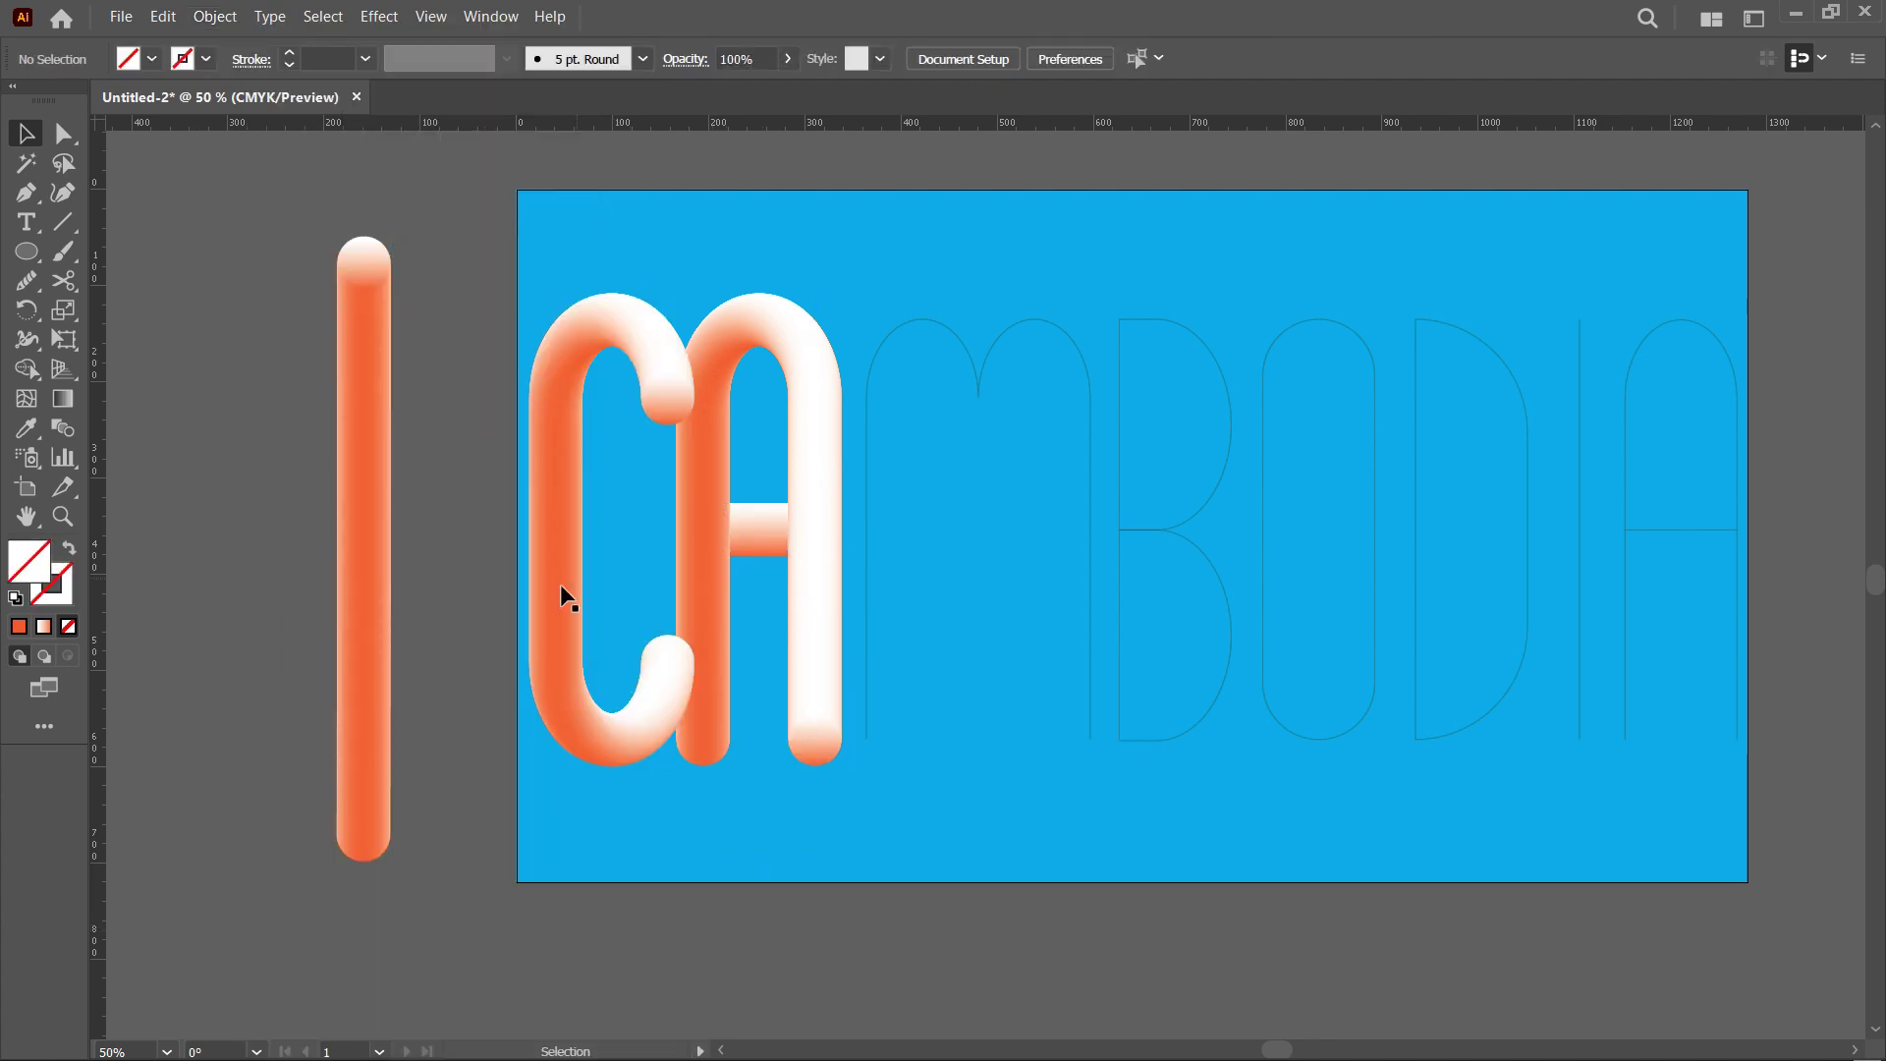
Step: Apply copies of the circle blend to the M path and the upper half of the B with Replace Spine
click(934, 318)
click(215, 16)
mouse_move(365, 936)
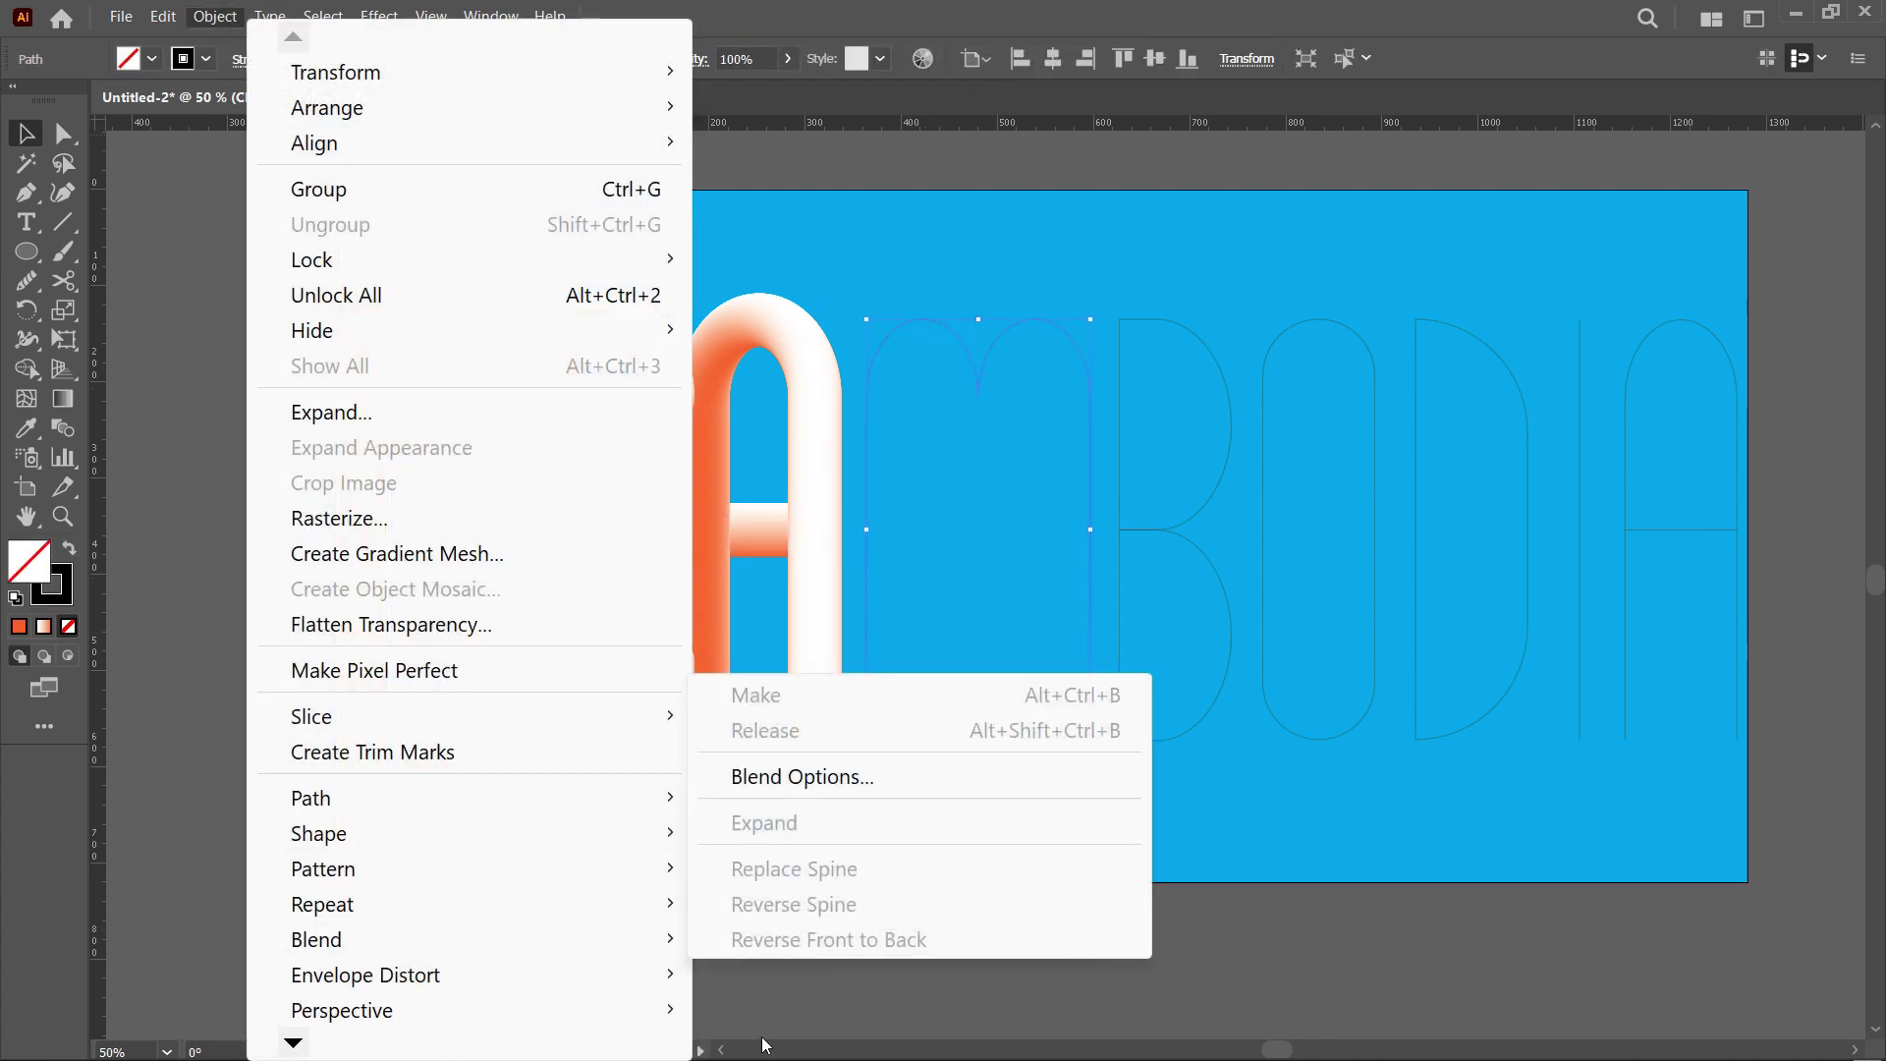
click(215, 17)
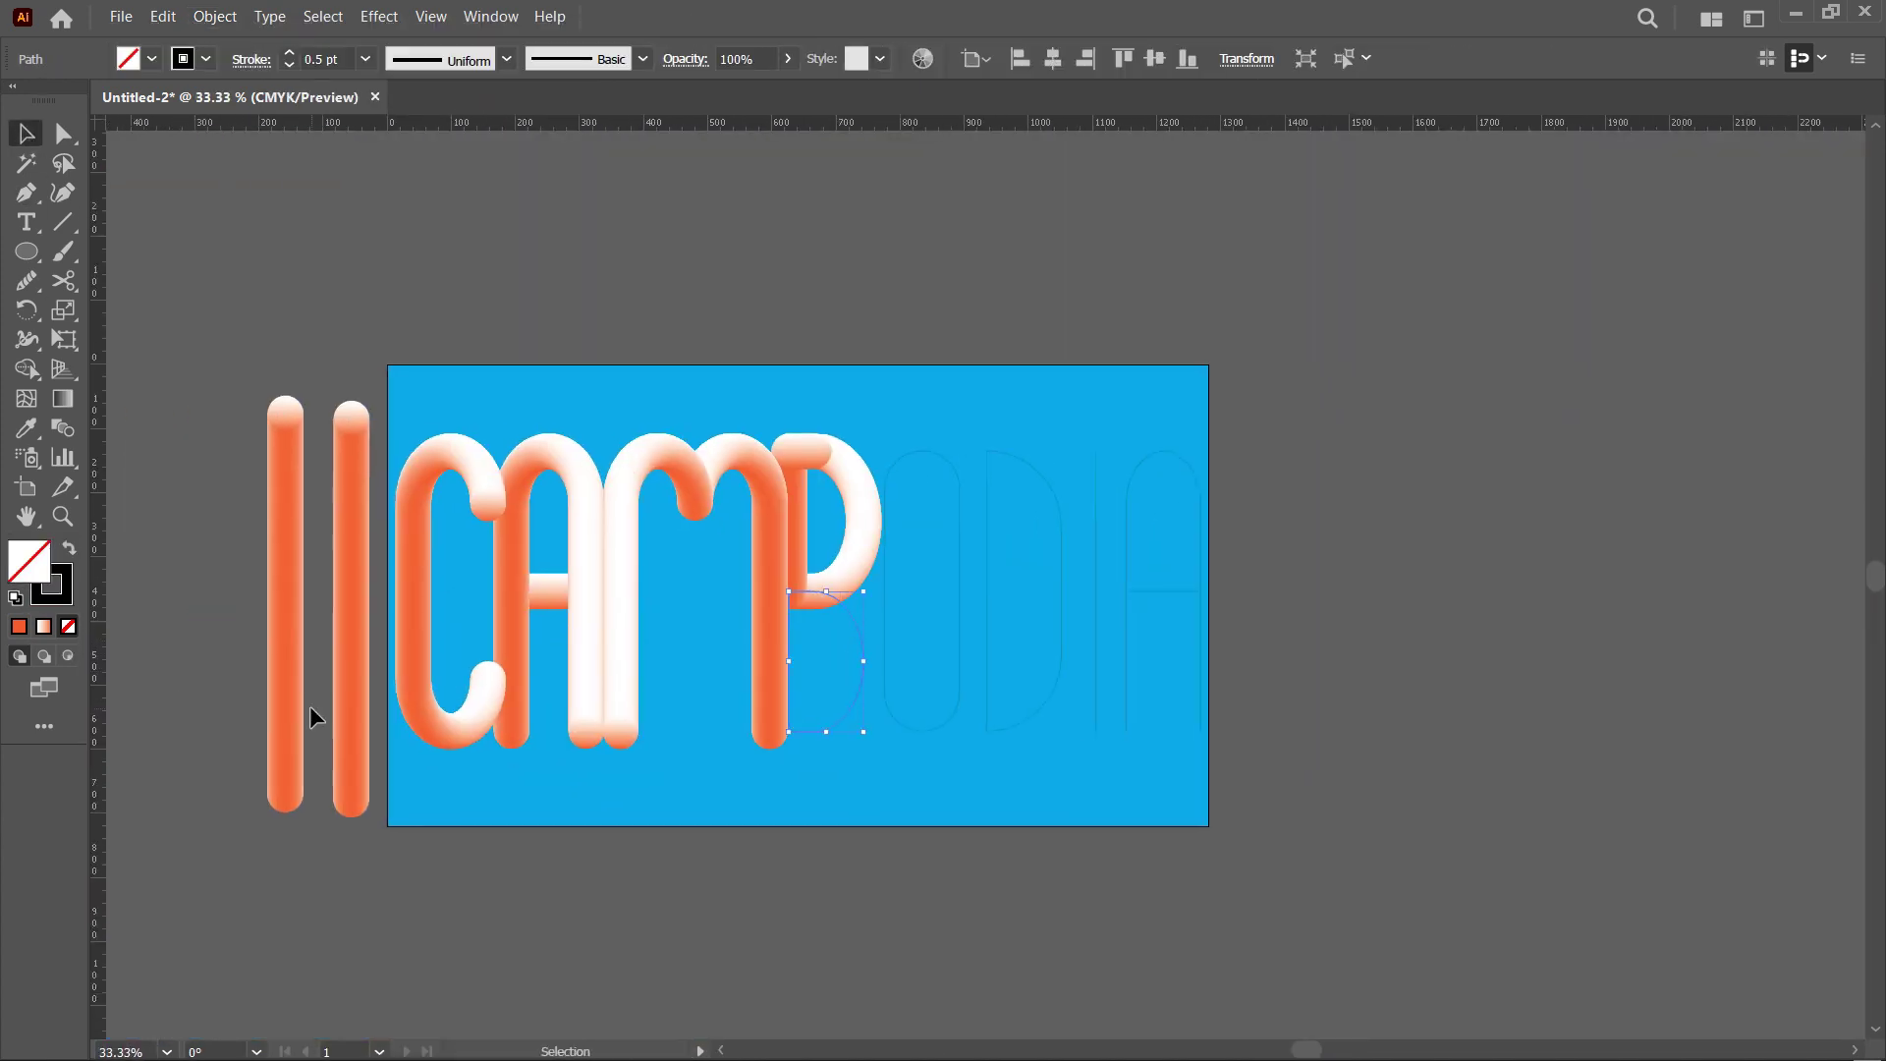
Step: Apply a circle blend copy to the lower half of the B and add an anchor point on its curved spine
click(216, 16)
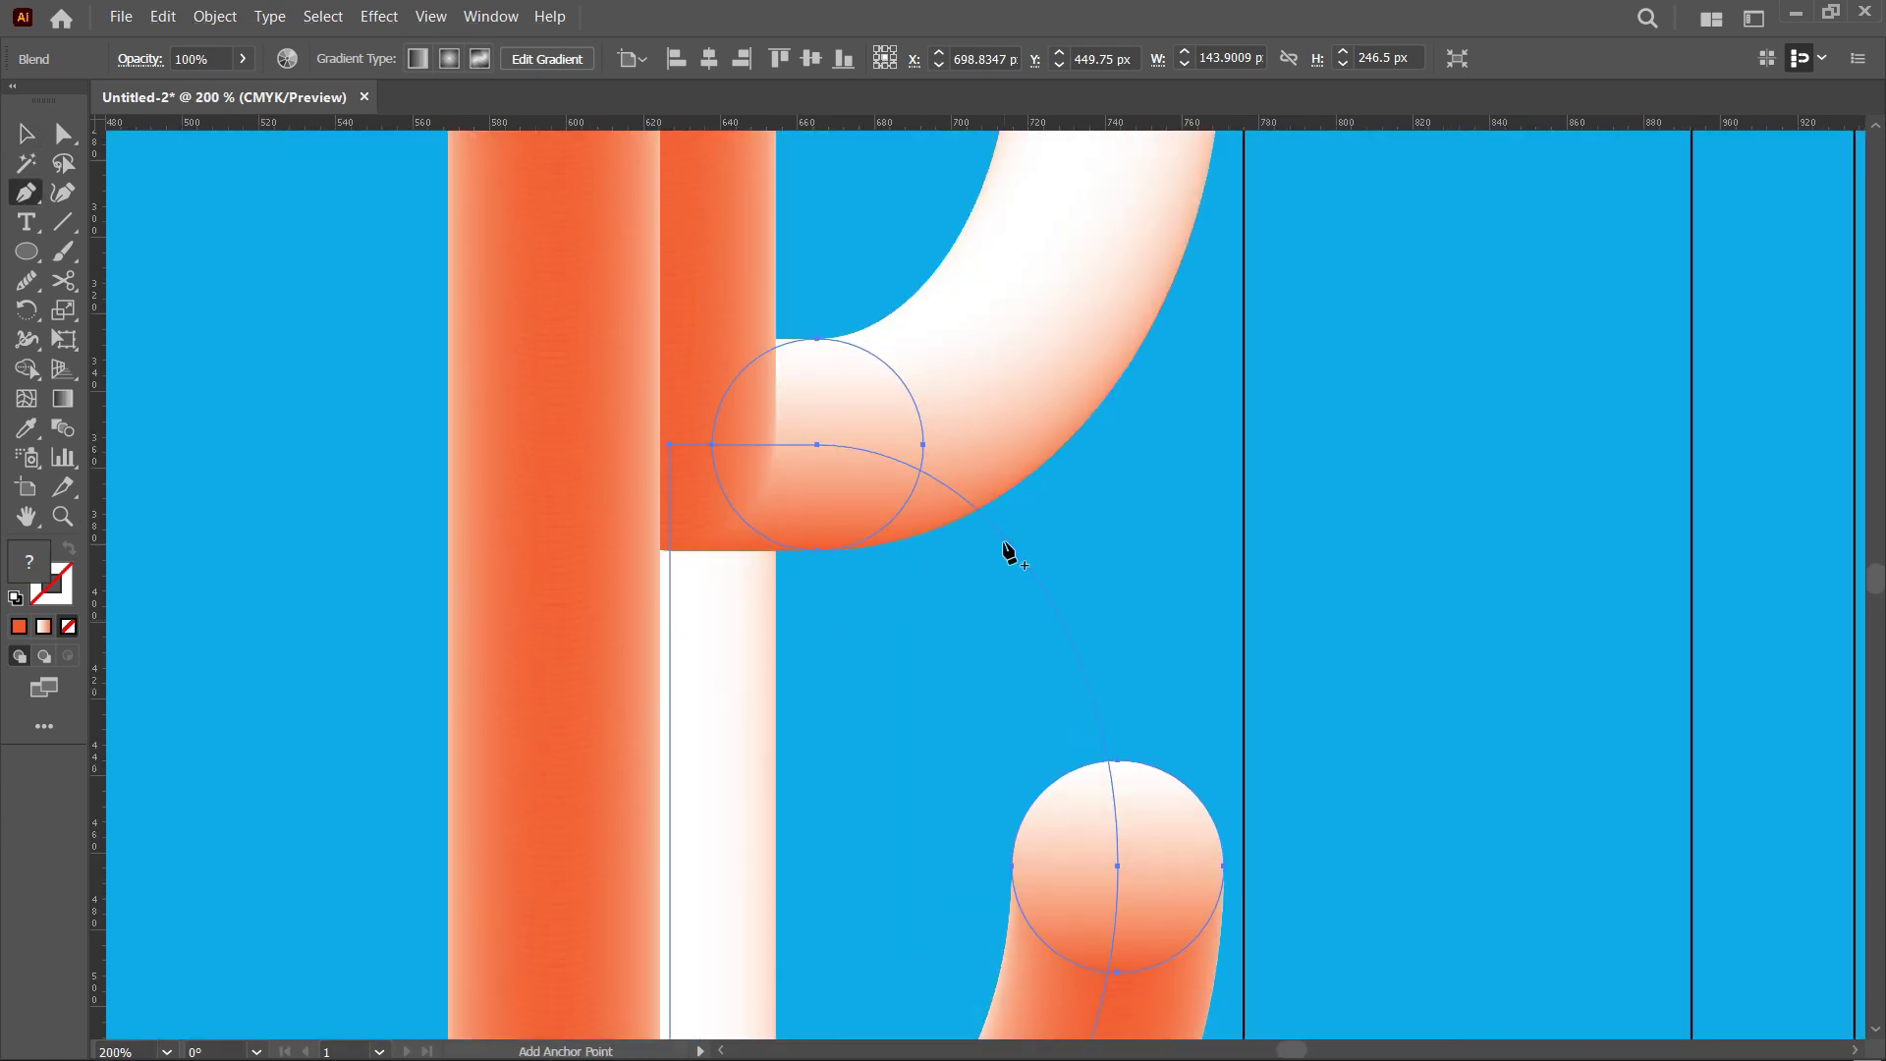
click(1009, 555)
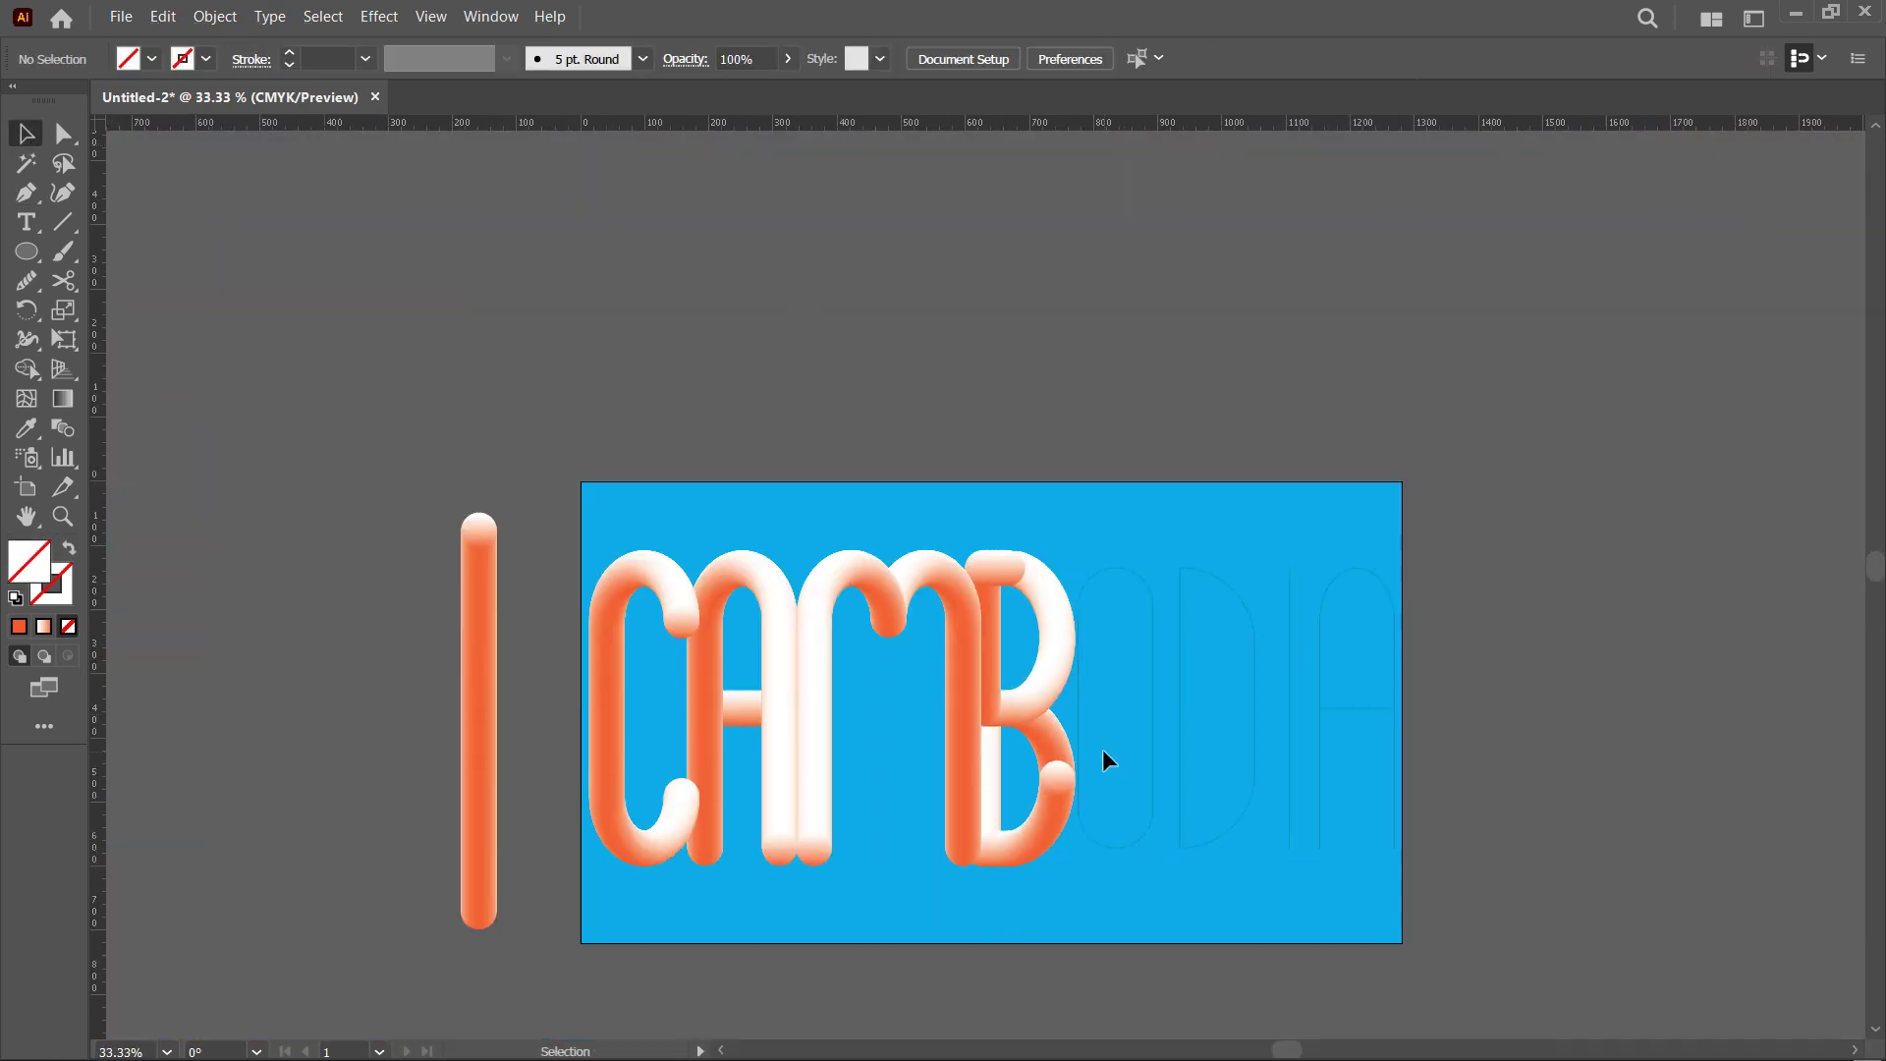
Step: Apply copies of the circle blend to the O, D, I and final A outlines and the A's crossbar with Replace Spine
click(1017, 464)
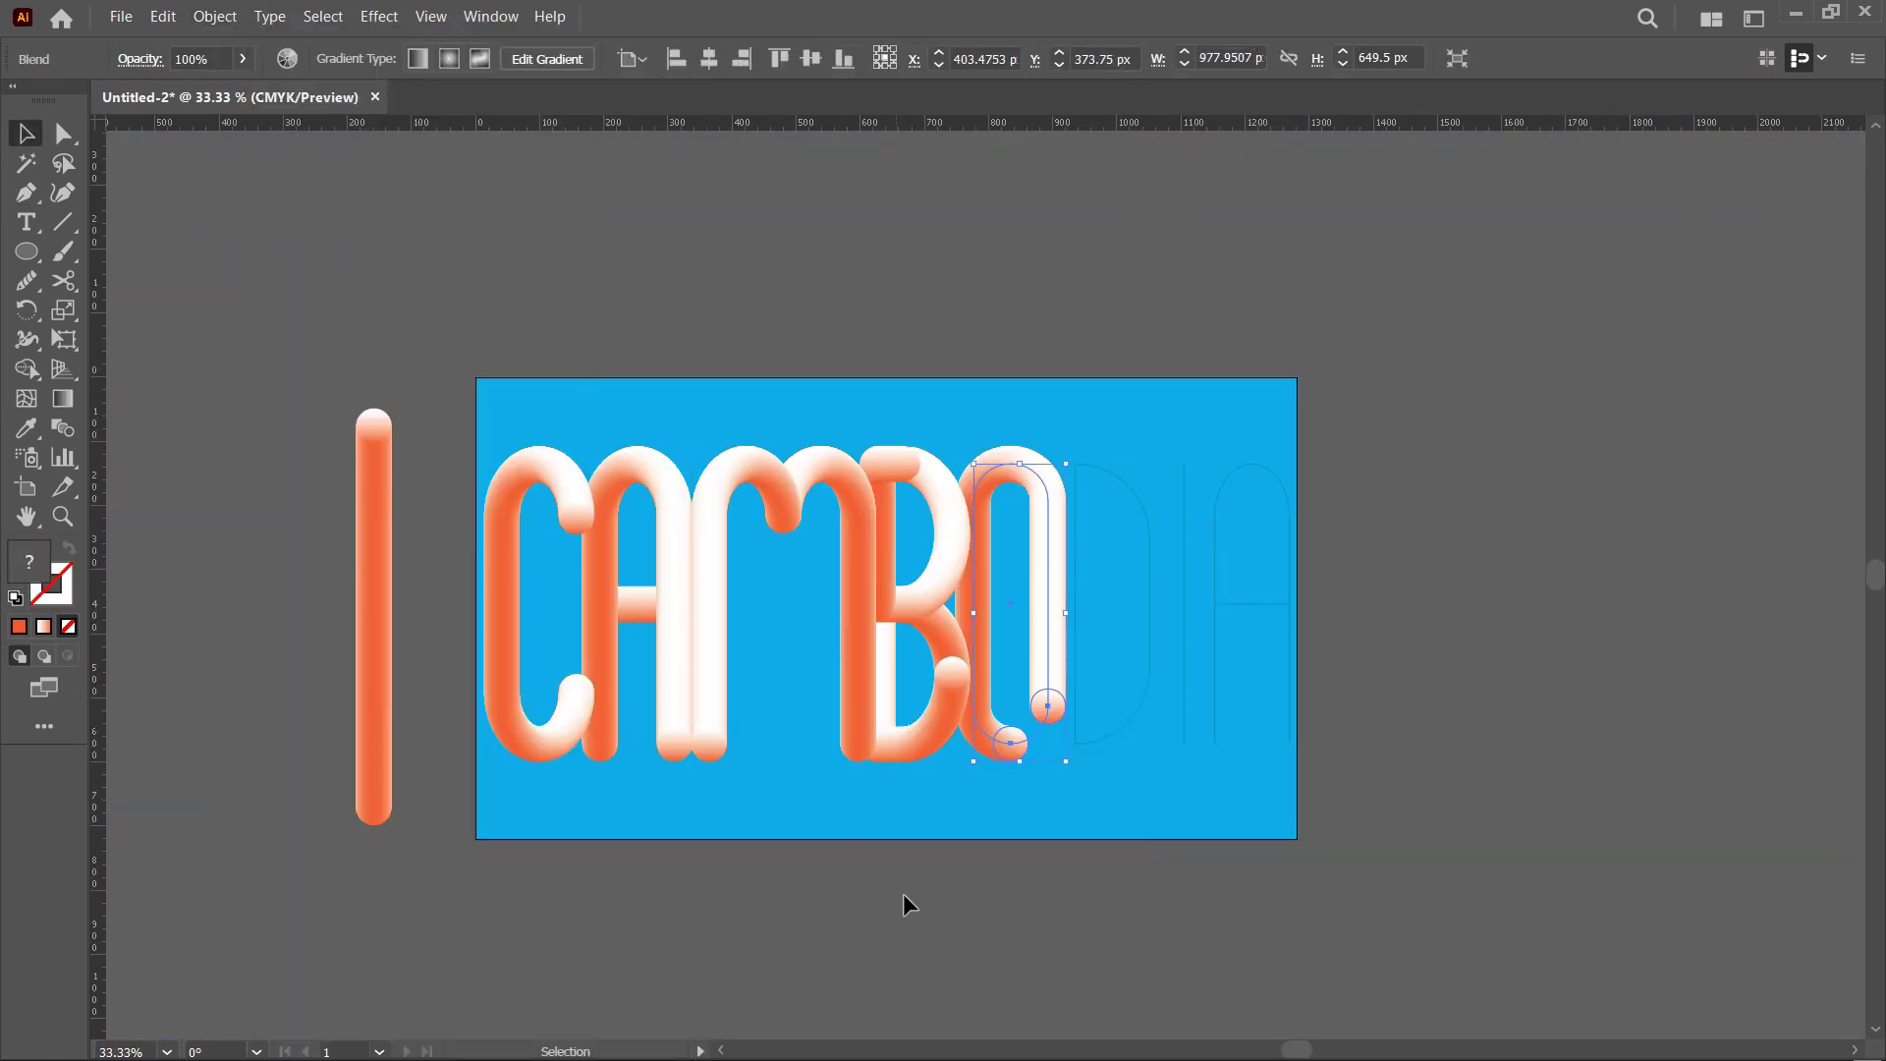
key(p)
scroll(1008, 756, up, 4)
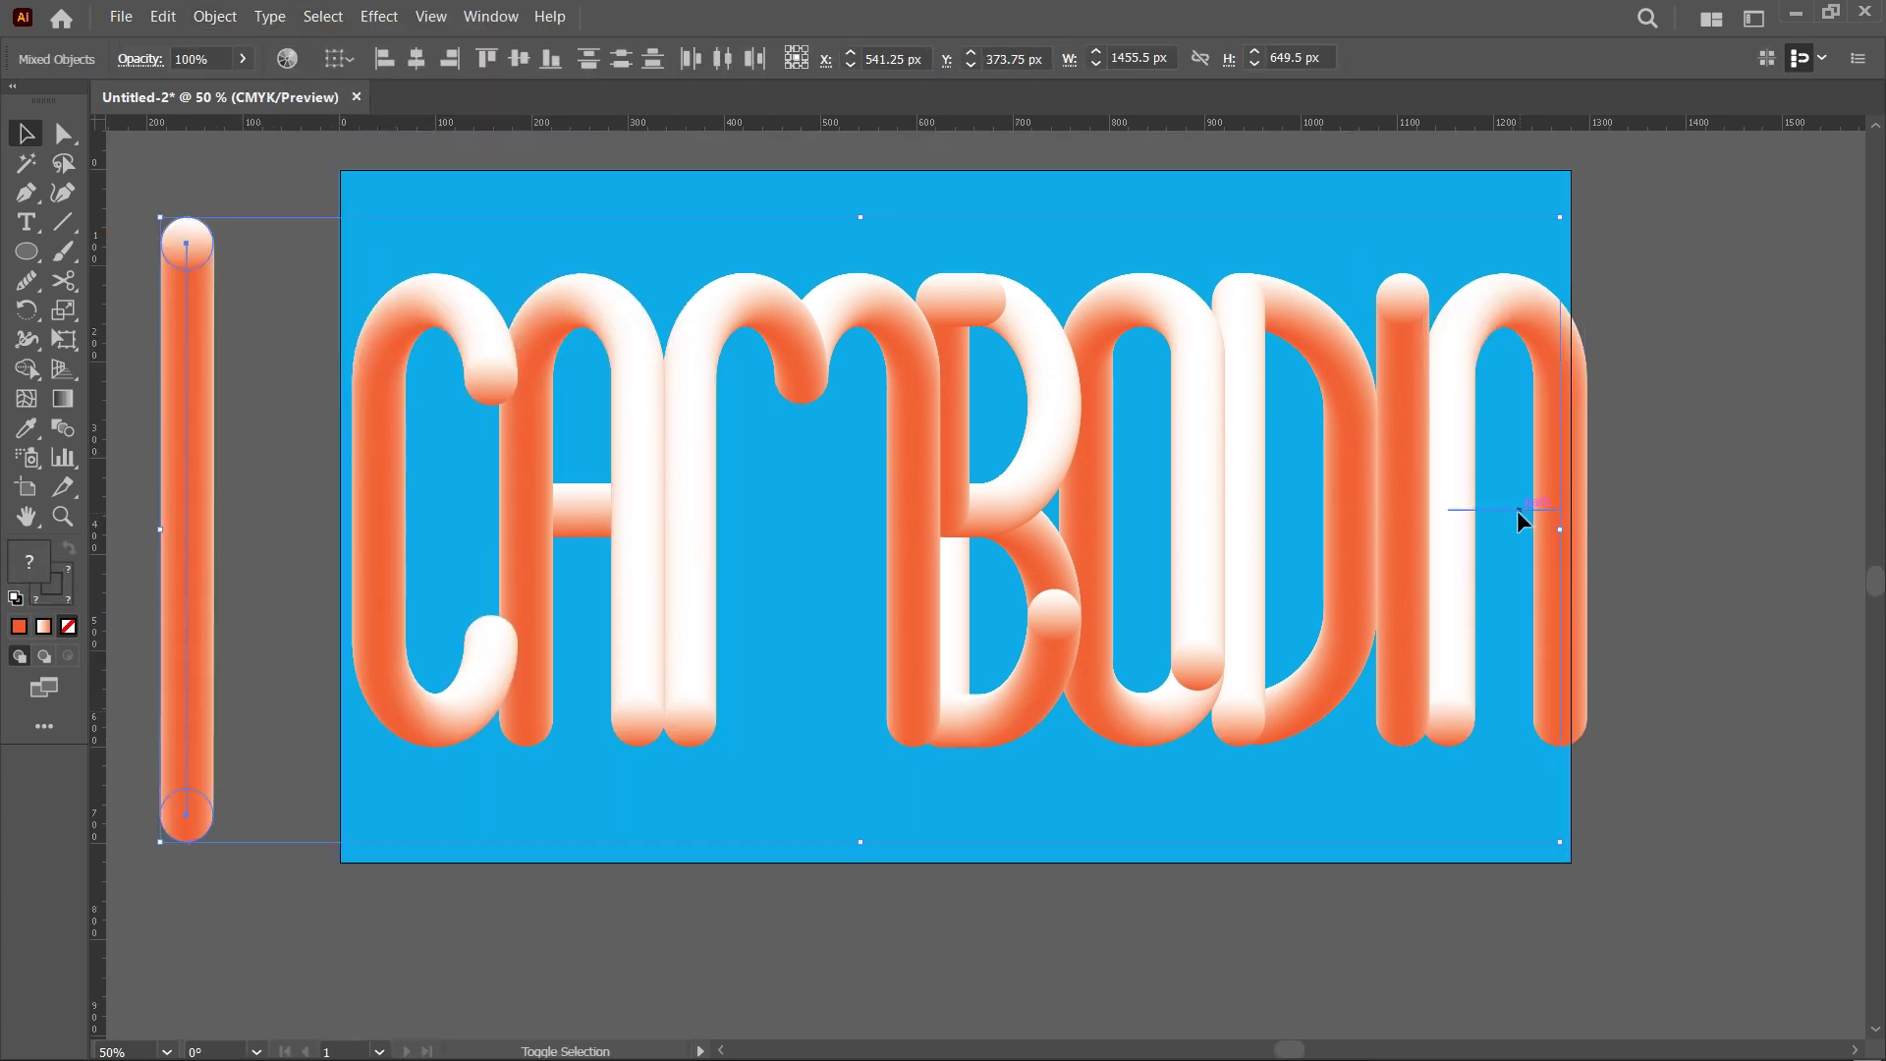
click(215, 17)
mouse_move(423, 1014)
click(801, 869)
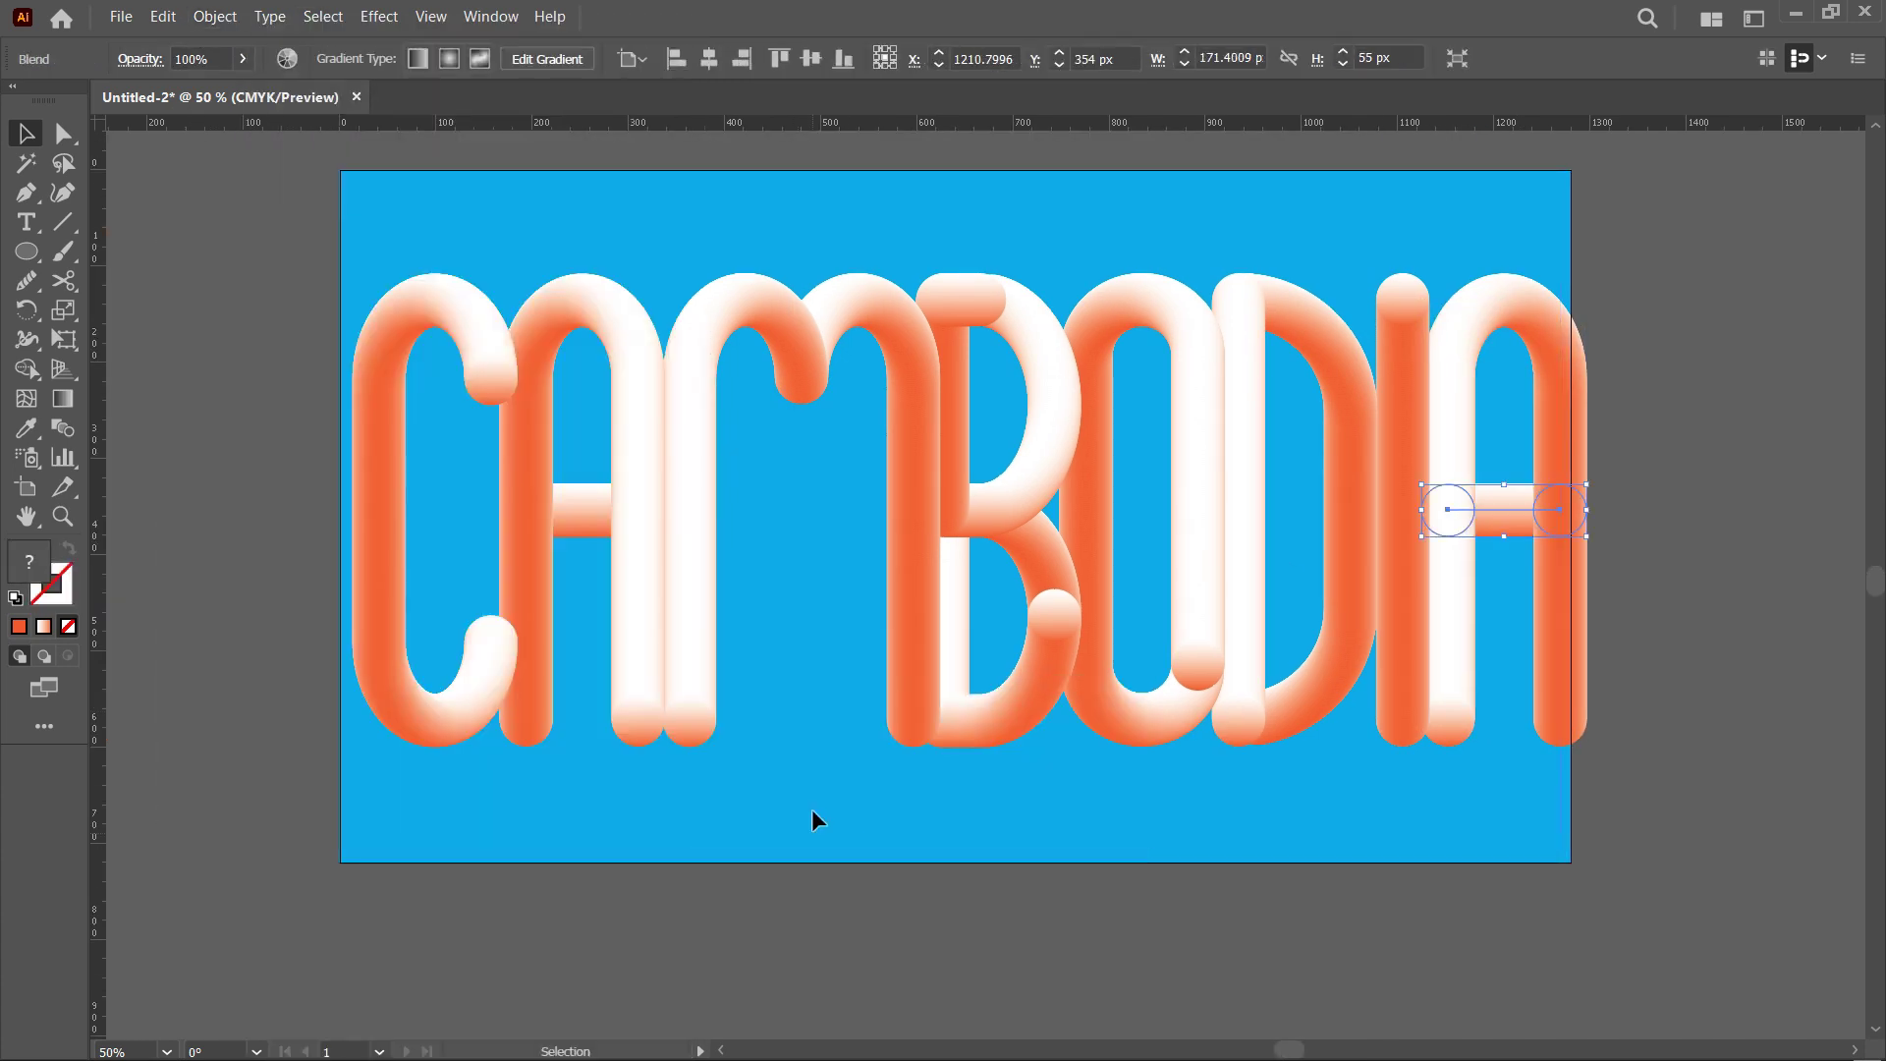
click(787, 880)
scroll(1414, 387, right, 2)
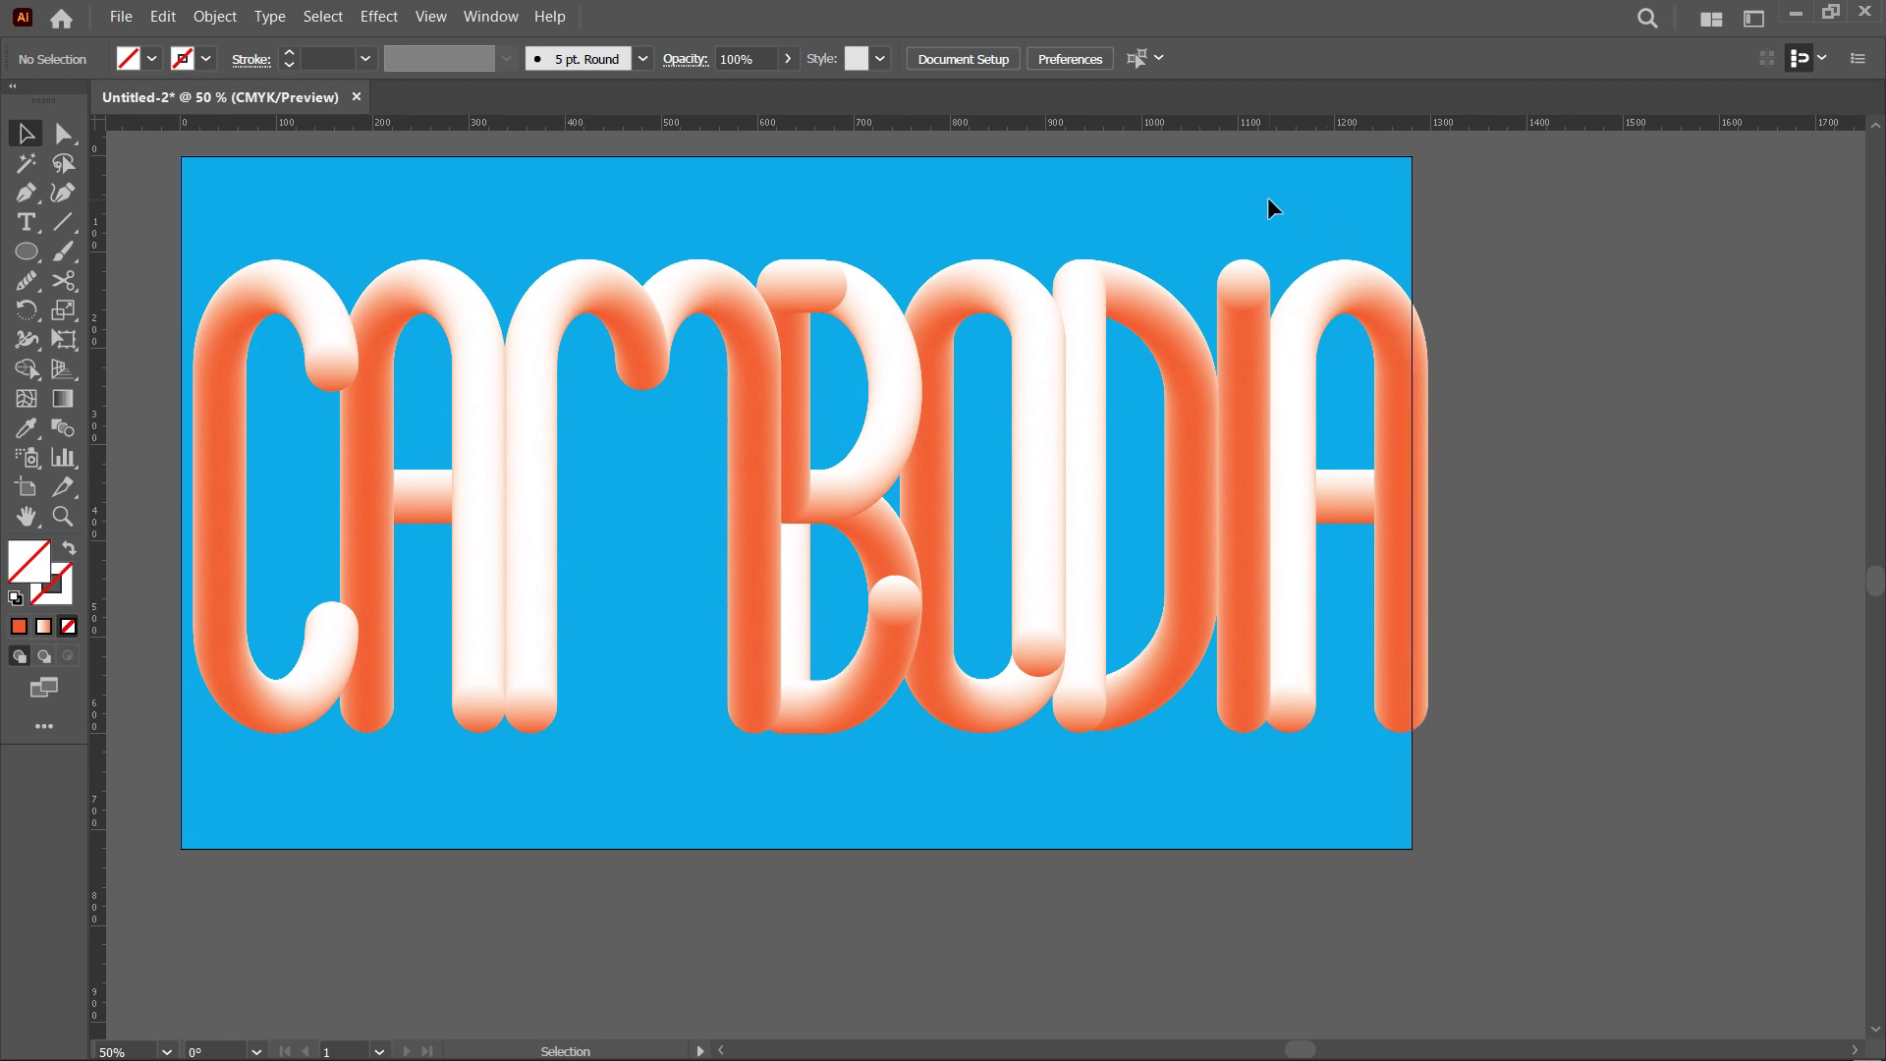
click(1385, 412)
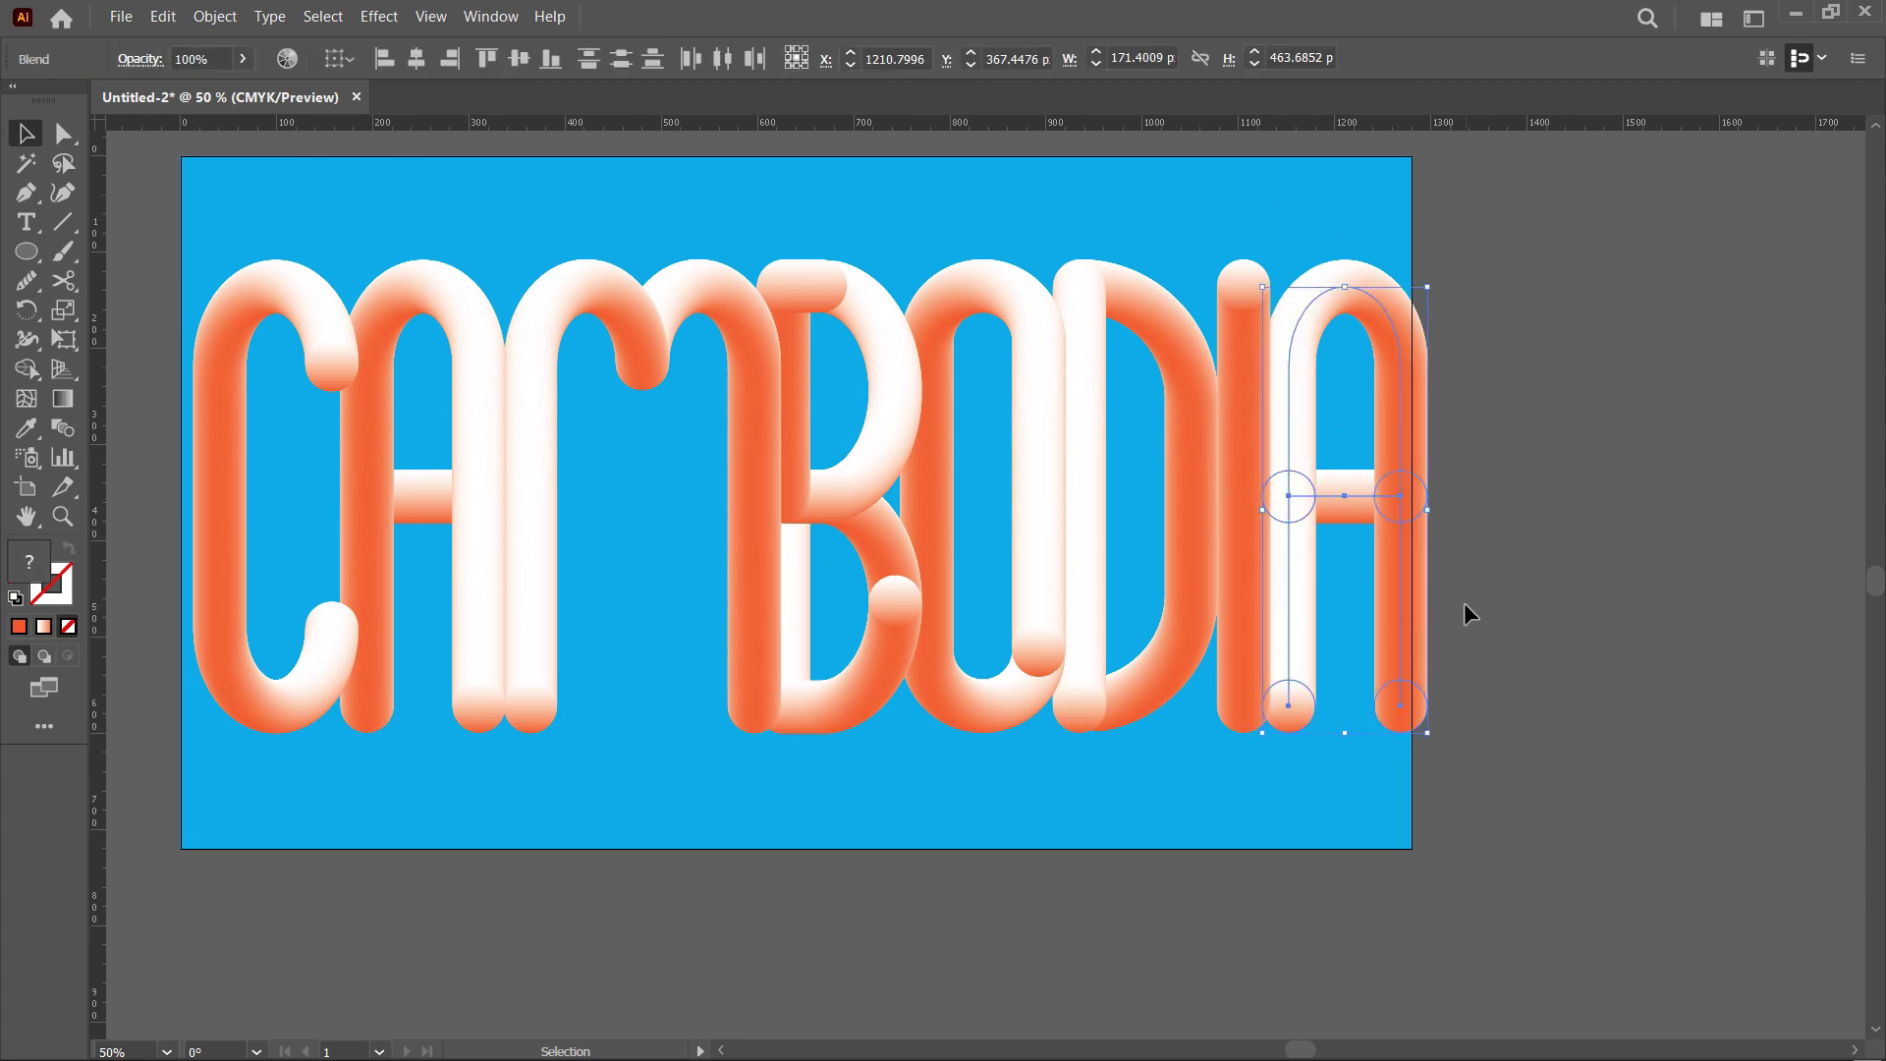
click(1547, 588)
Step: Add a Roughen effect to the letter C with a detail of 76/in and corner points
scroll(535, 539, left, 5)
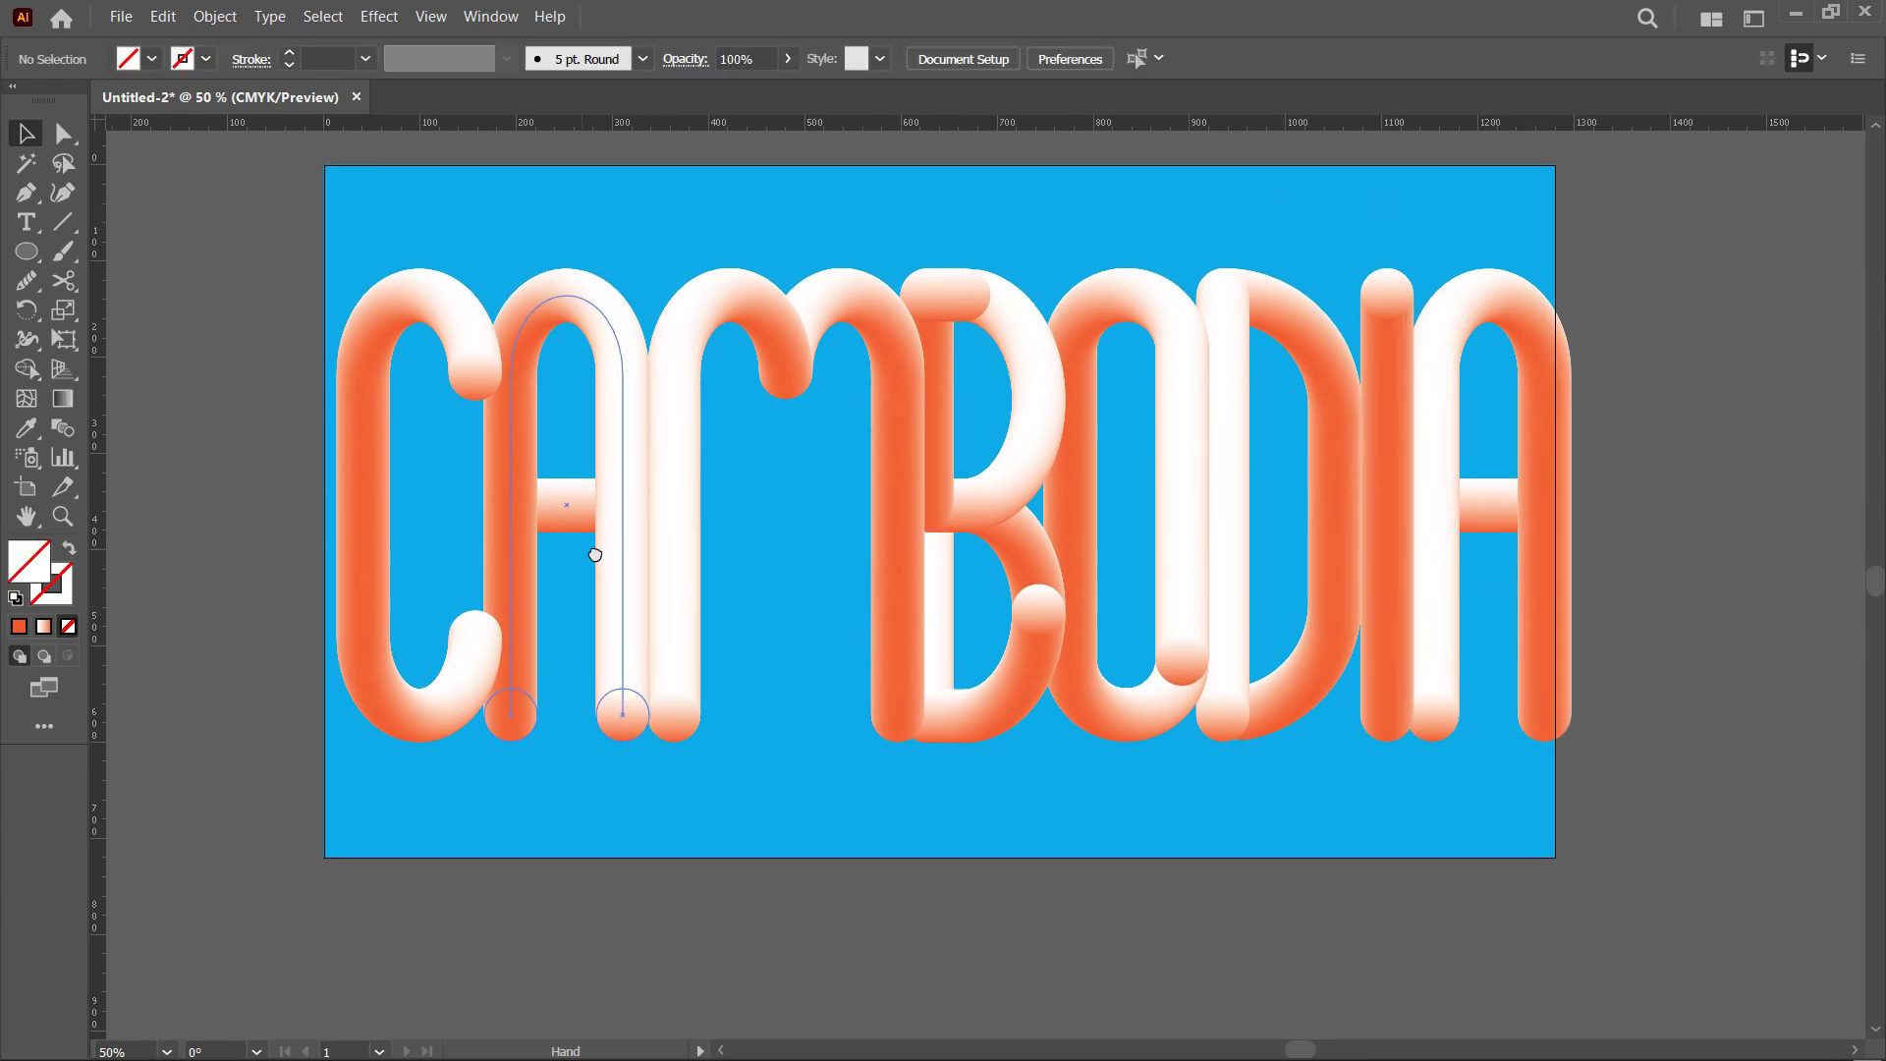
click(738, 421)
click(379, 17)
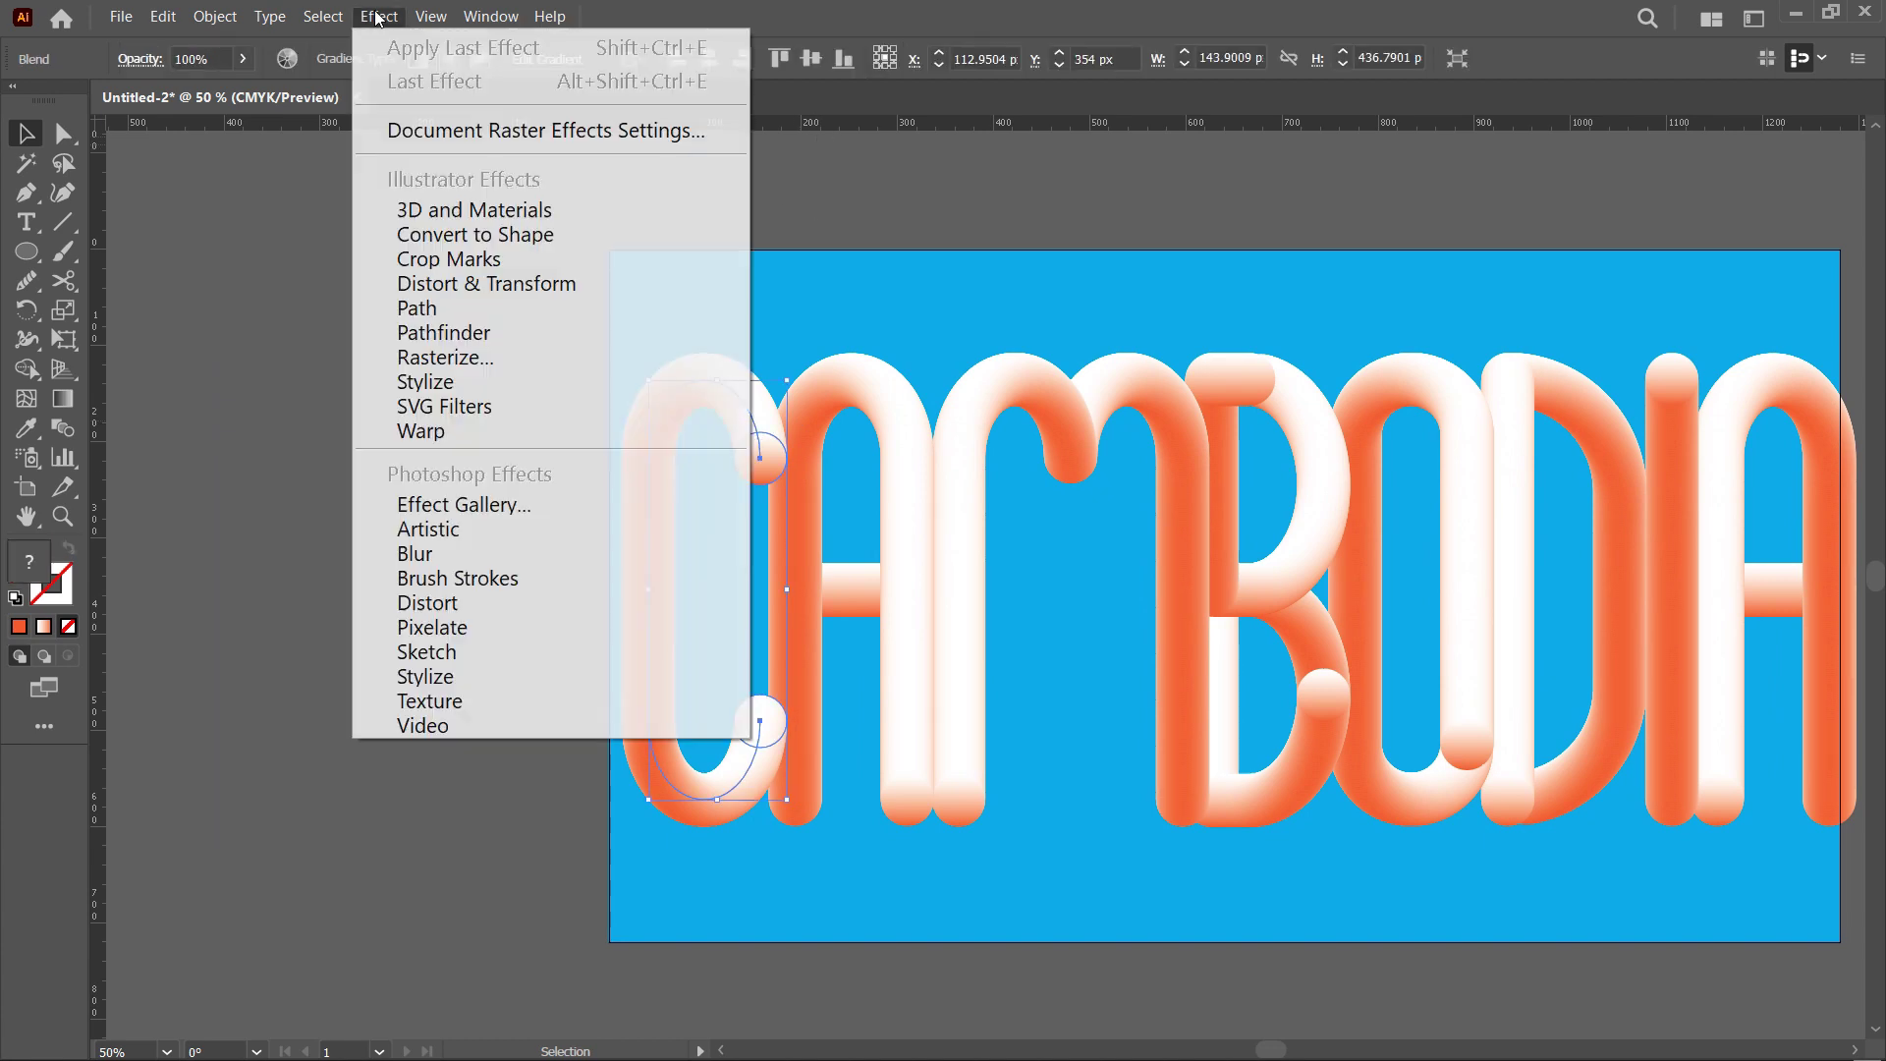
mouse_move(511, 283)
click(850, 368)
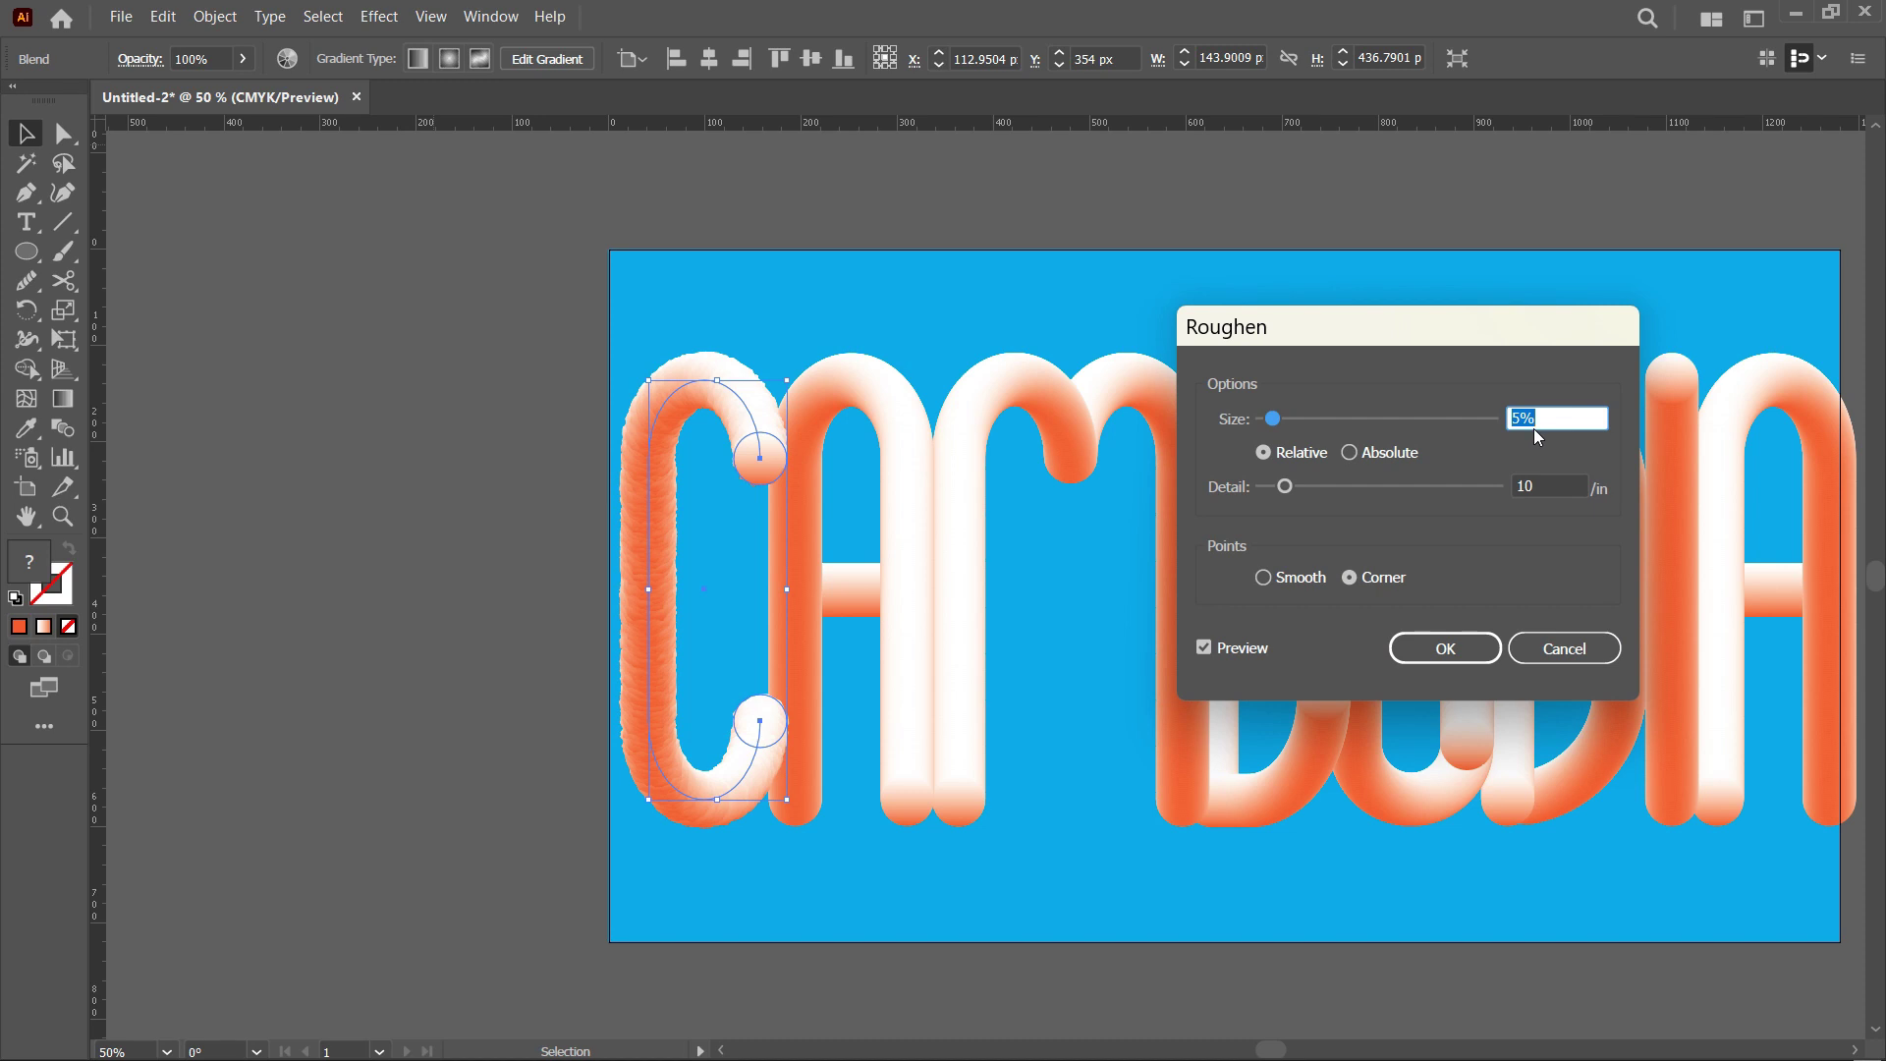
click(1526, 485)
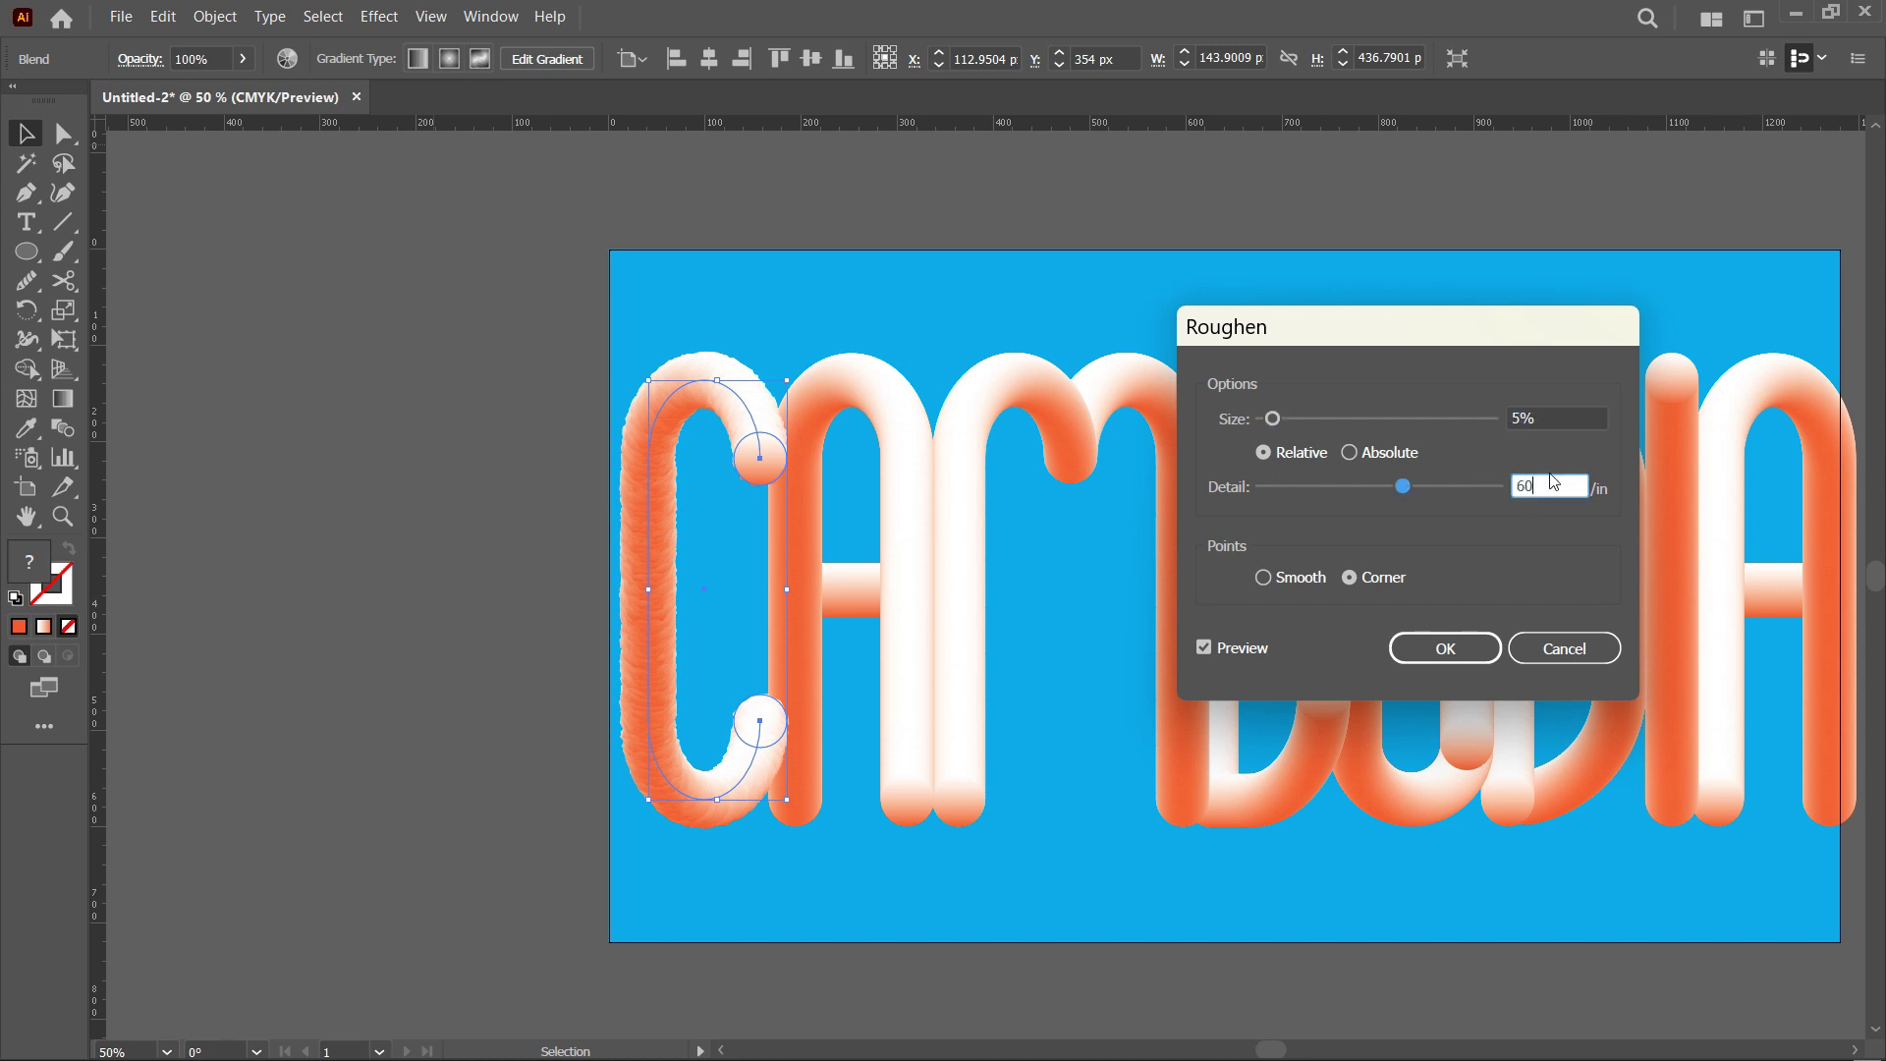
click(1307, 579)
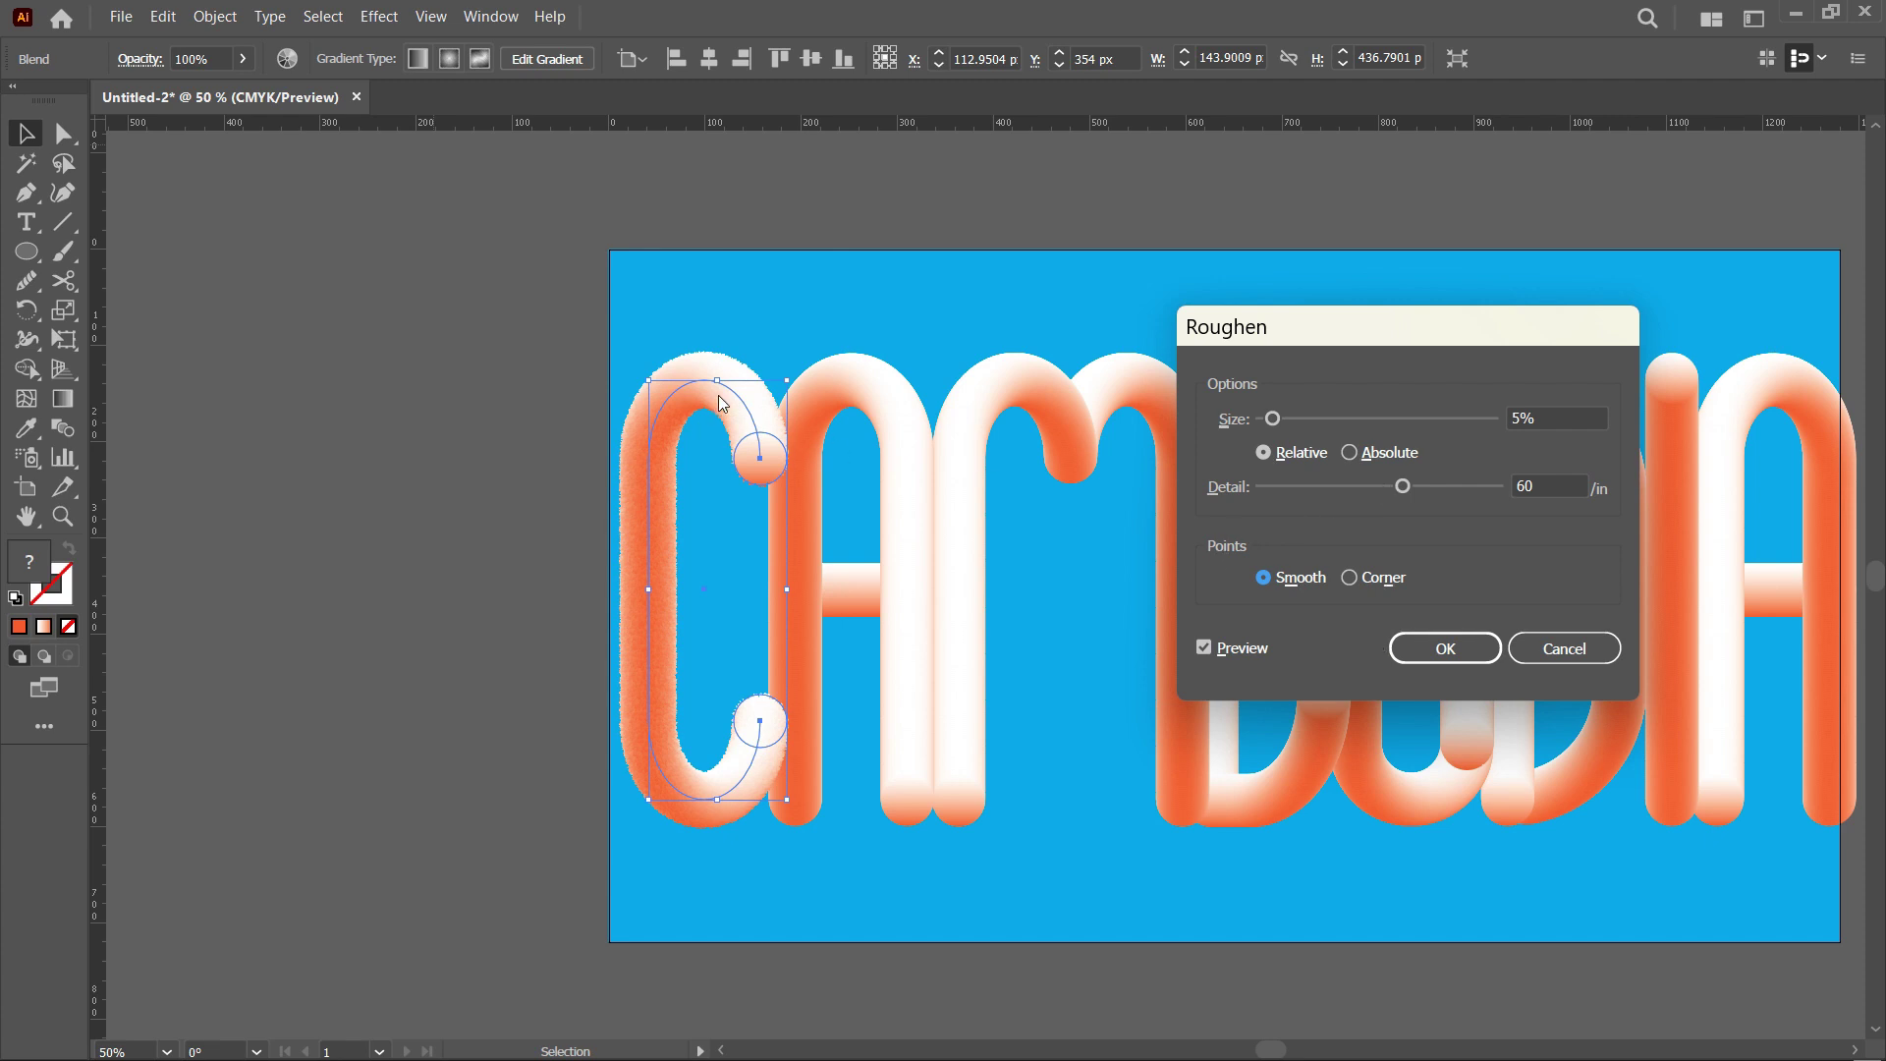
click(1542, 483)
click(1442, 488)
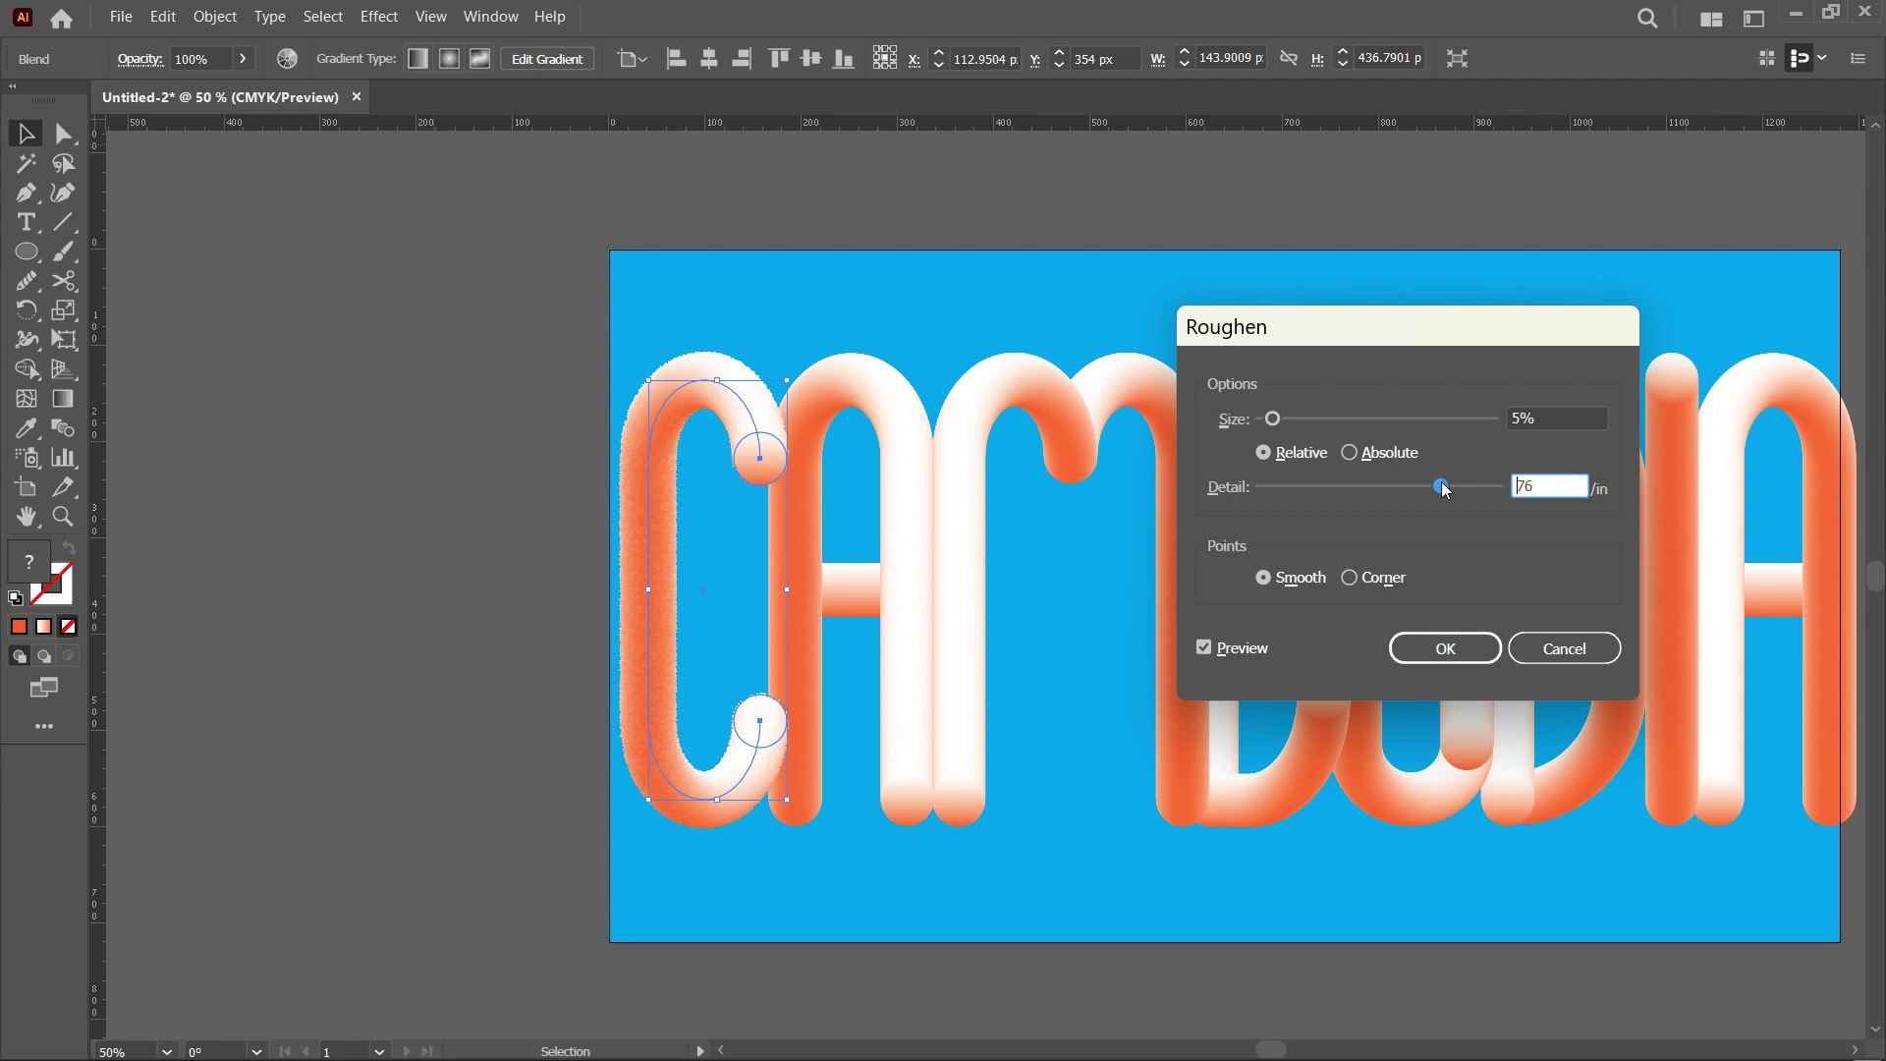
click(1350, 577)
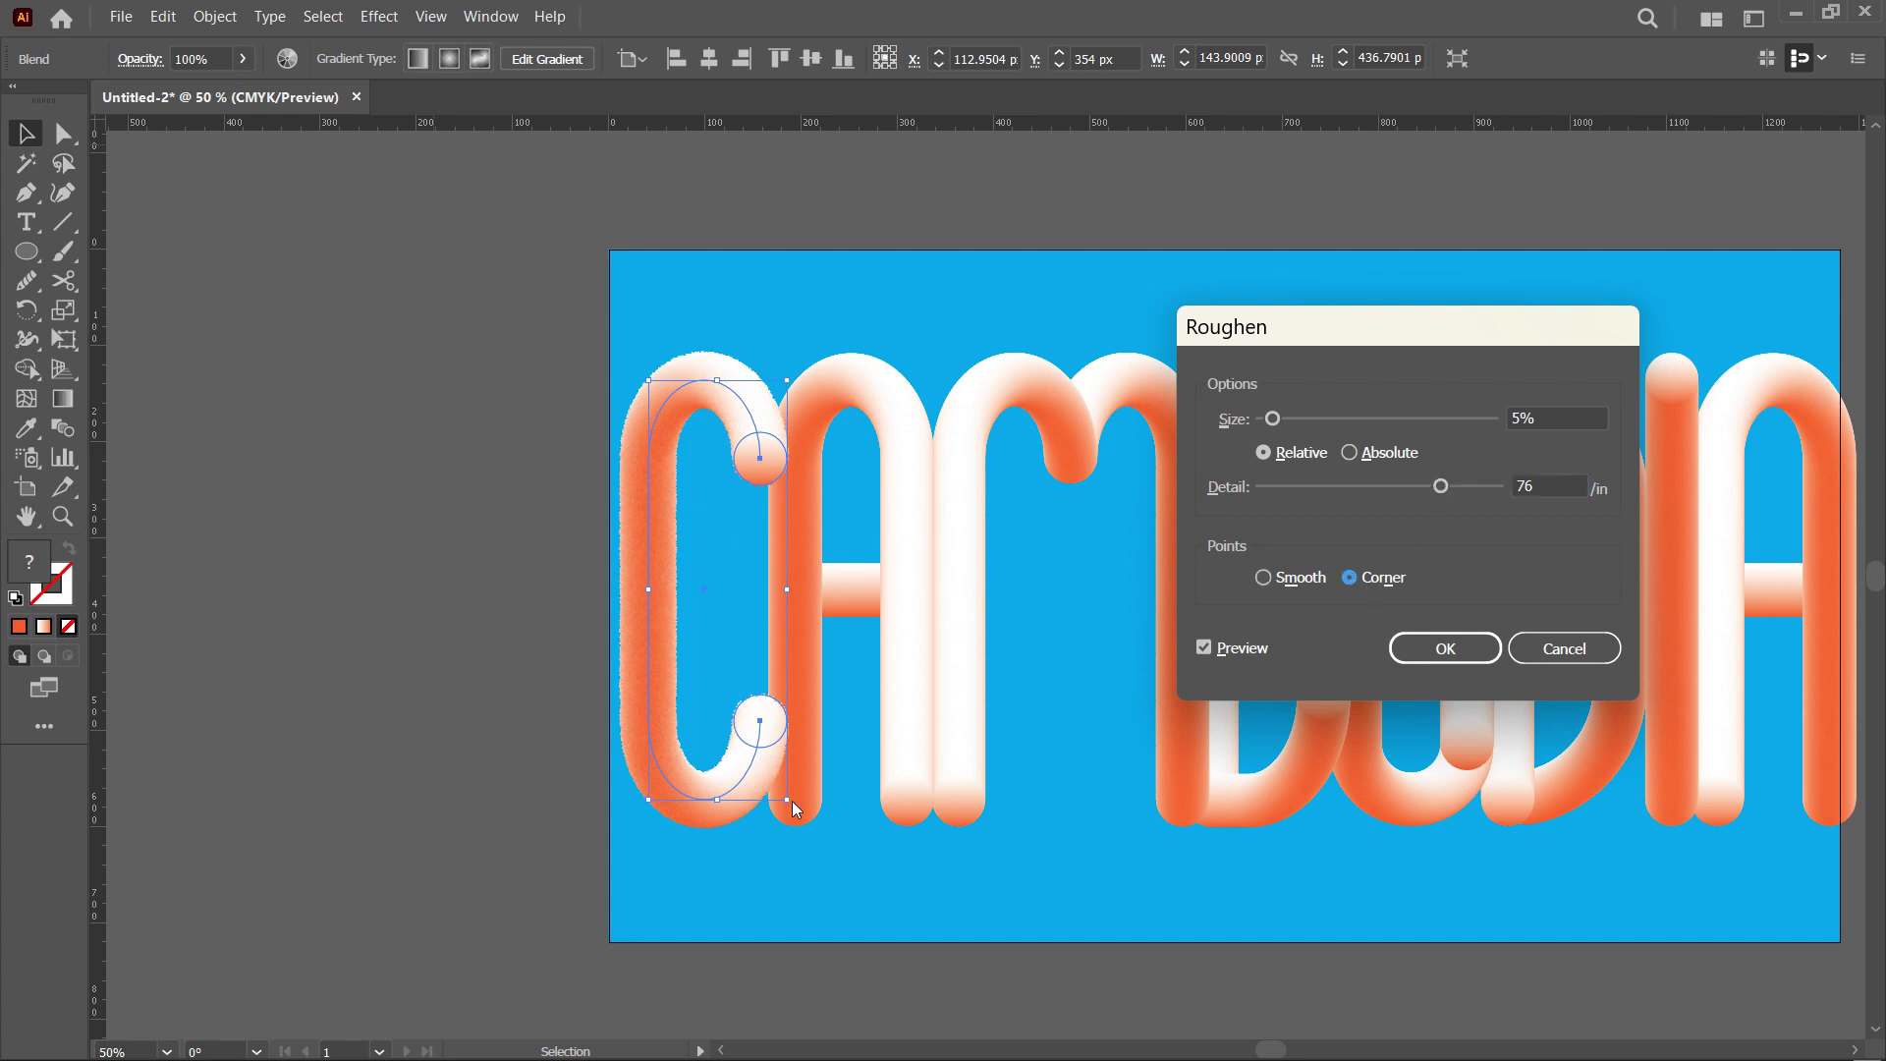
Step: Set the C's roughening size to 42% with smooth points and apply the effect
click(1287, 419)
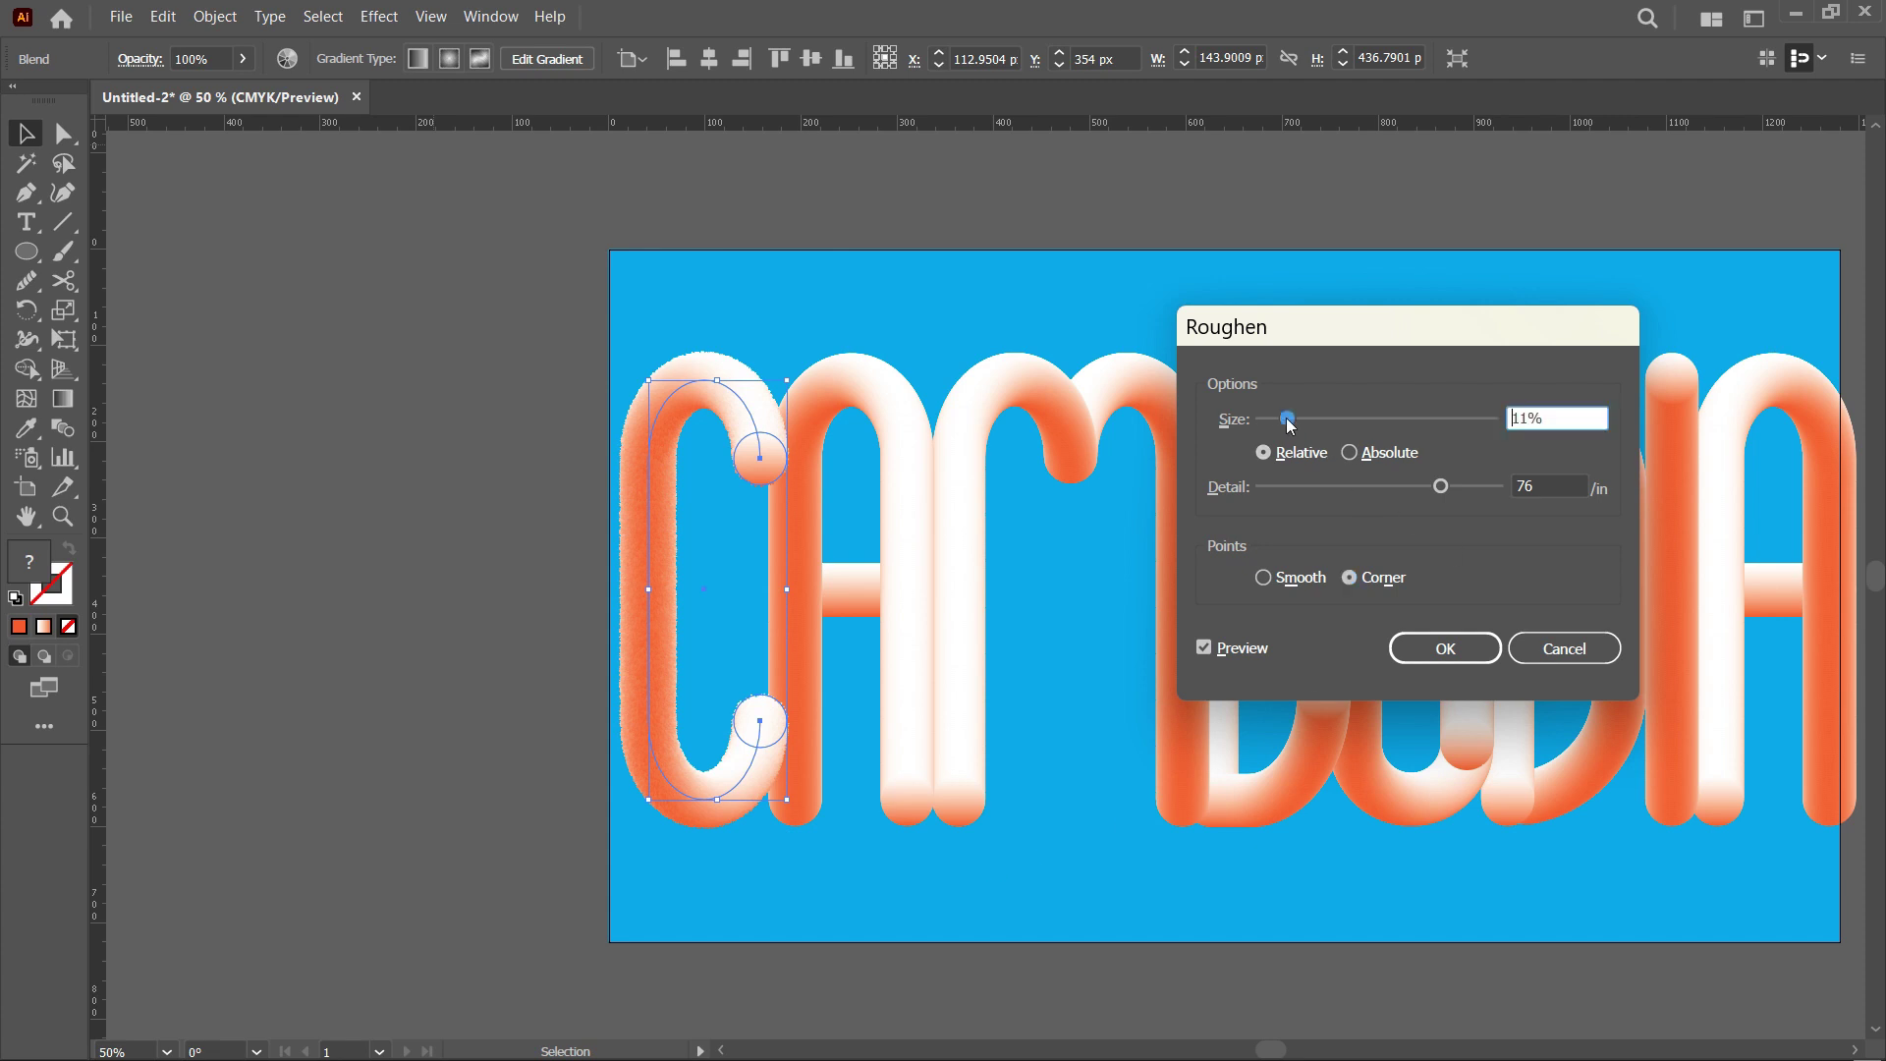
click(1304, 421)
click(1322, 420)
click(1346, 420)
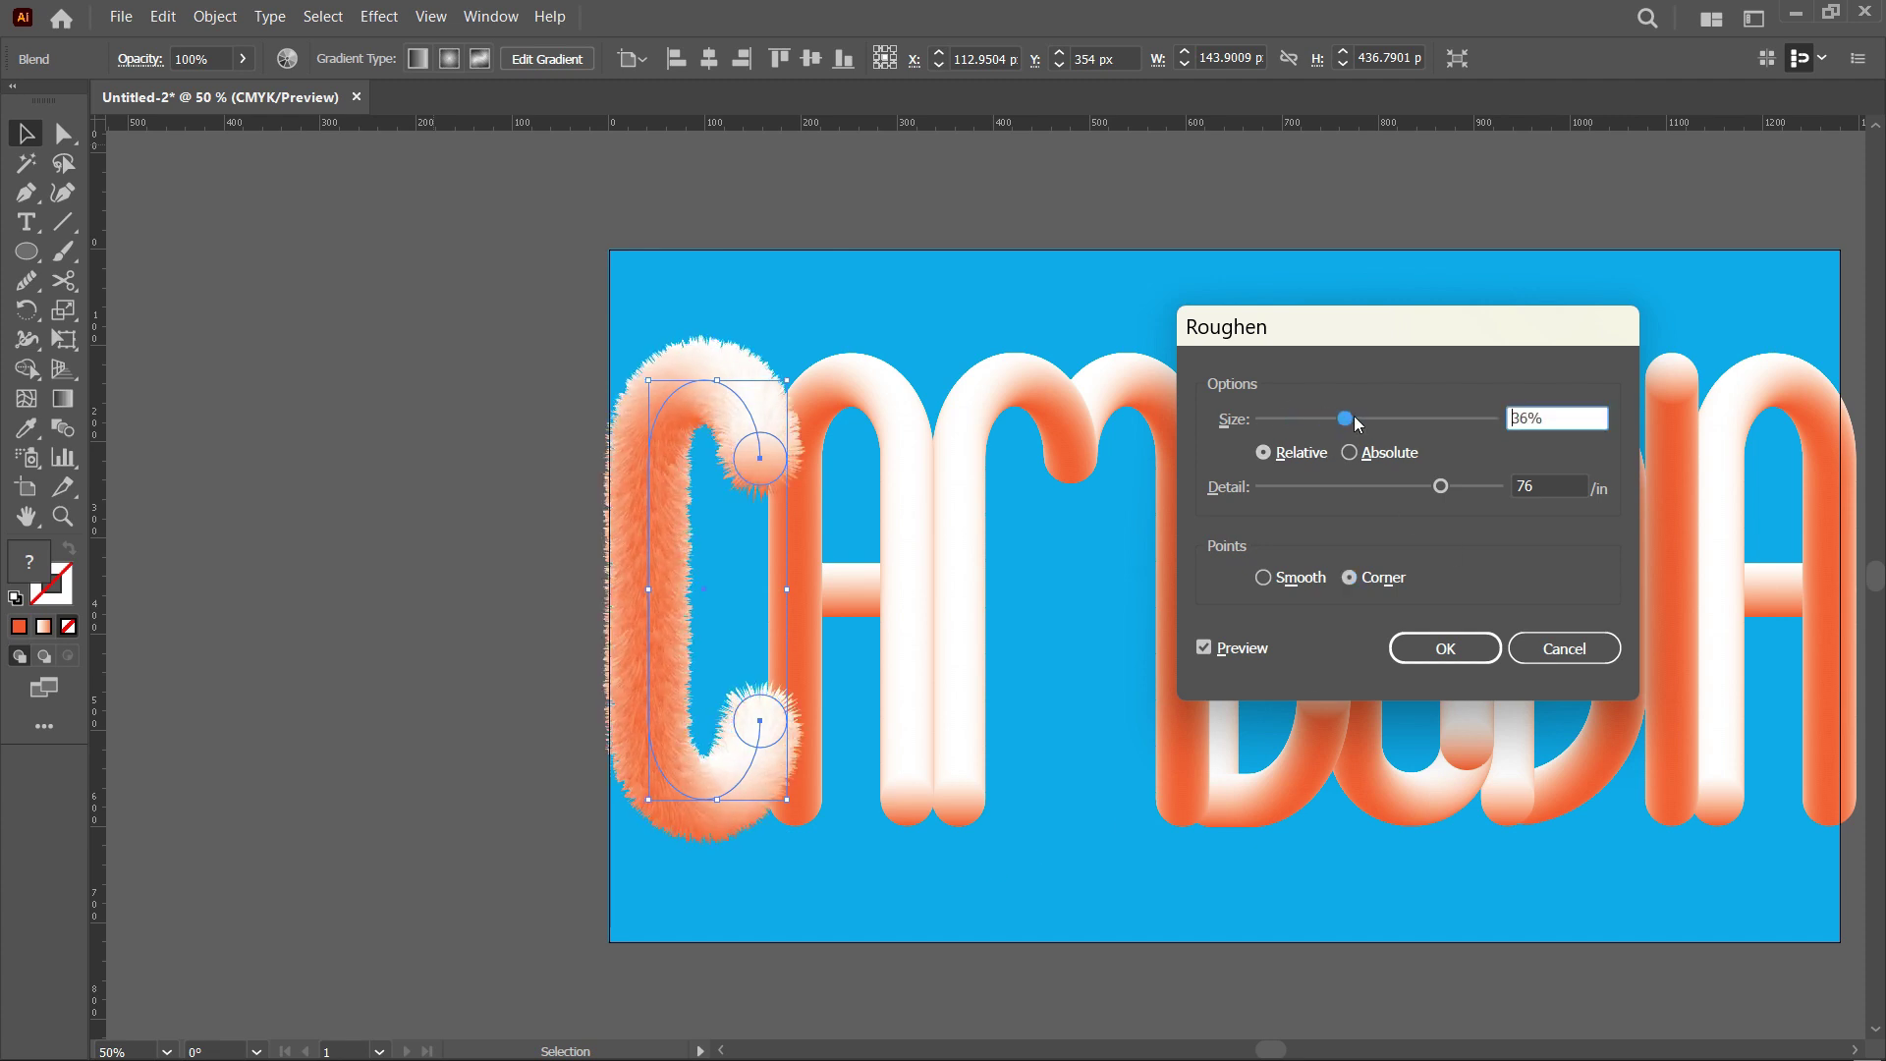
drag(1356, 419, 1367, 420)
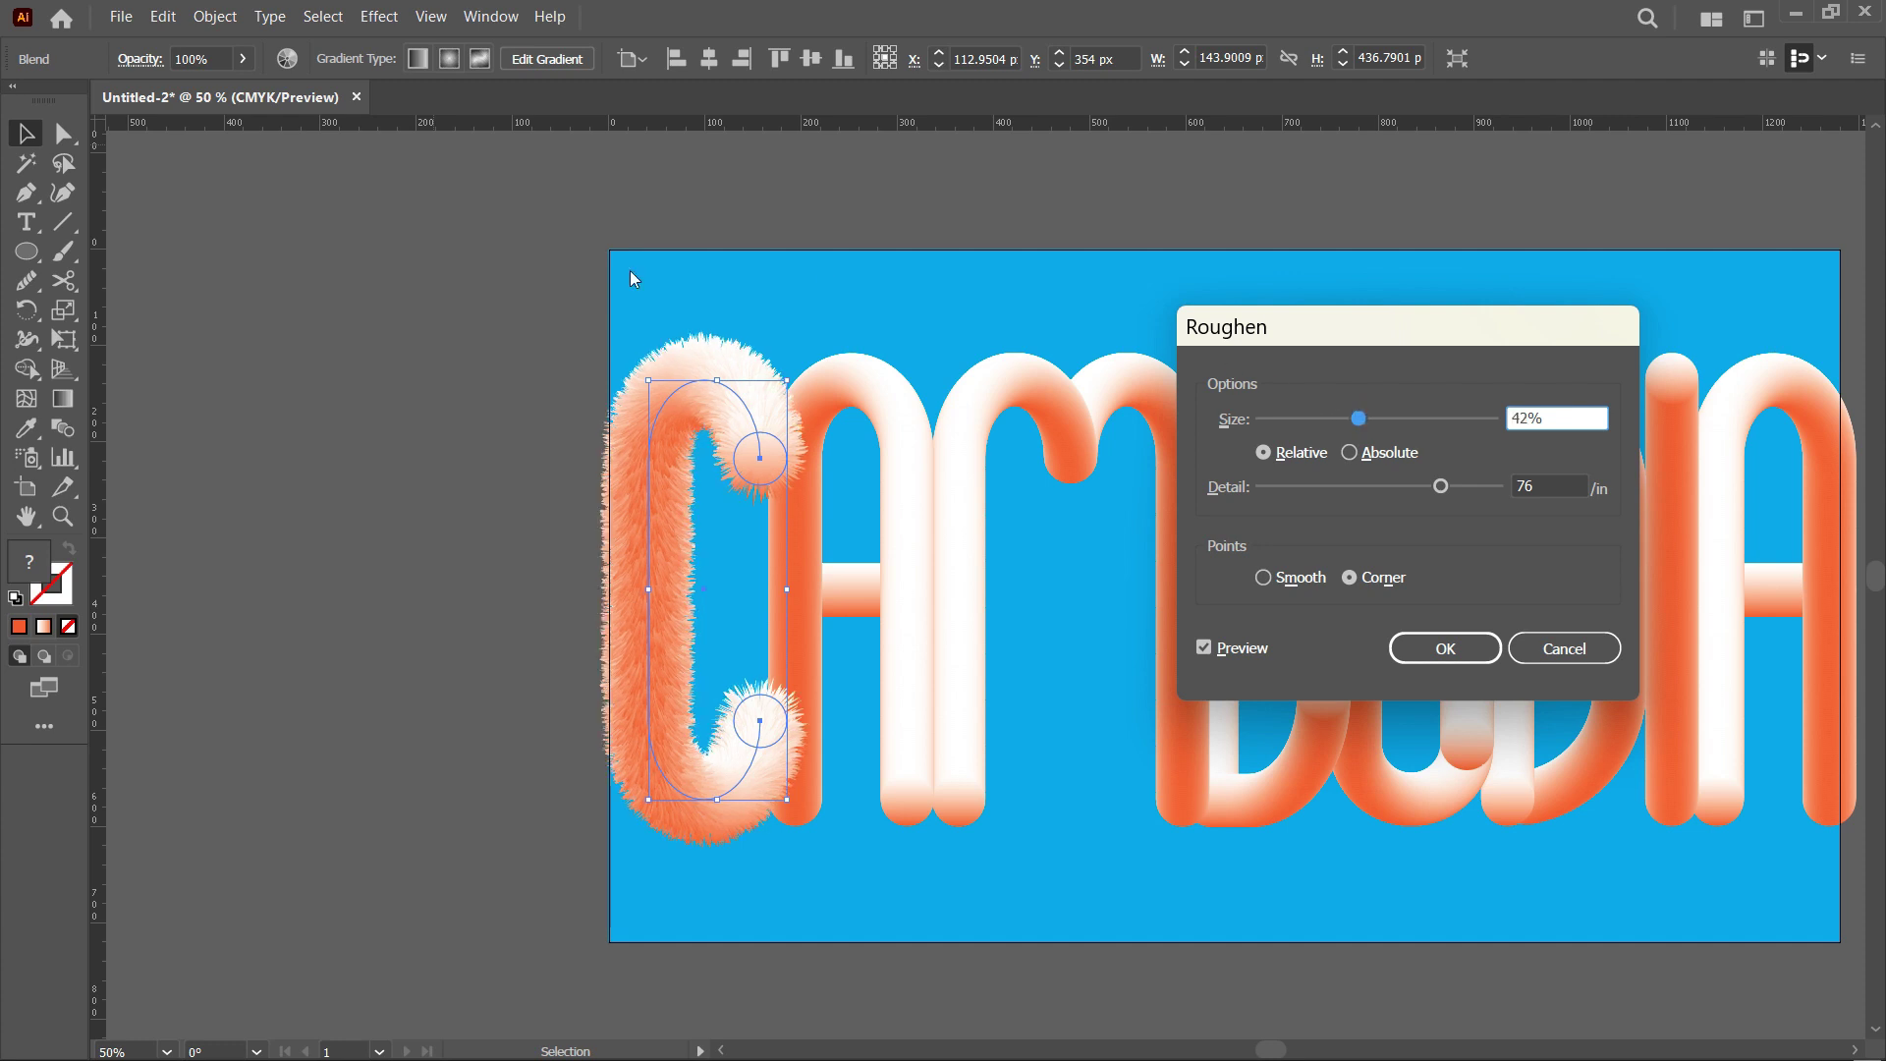
click(1274, 579)
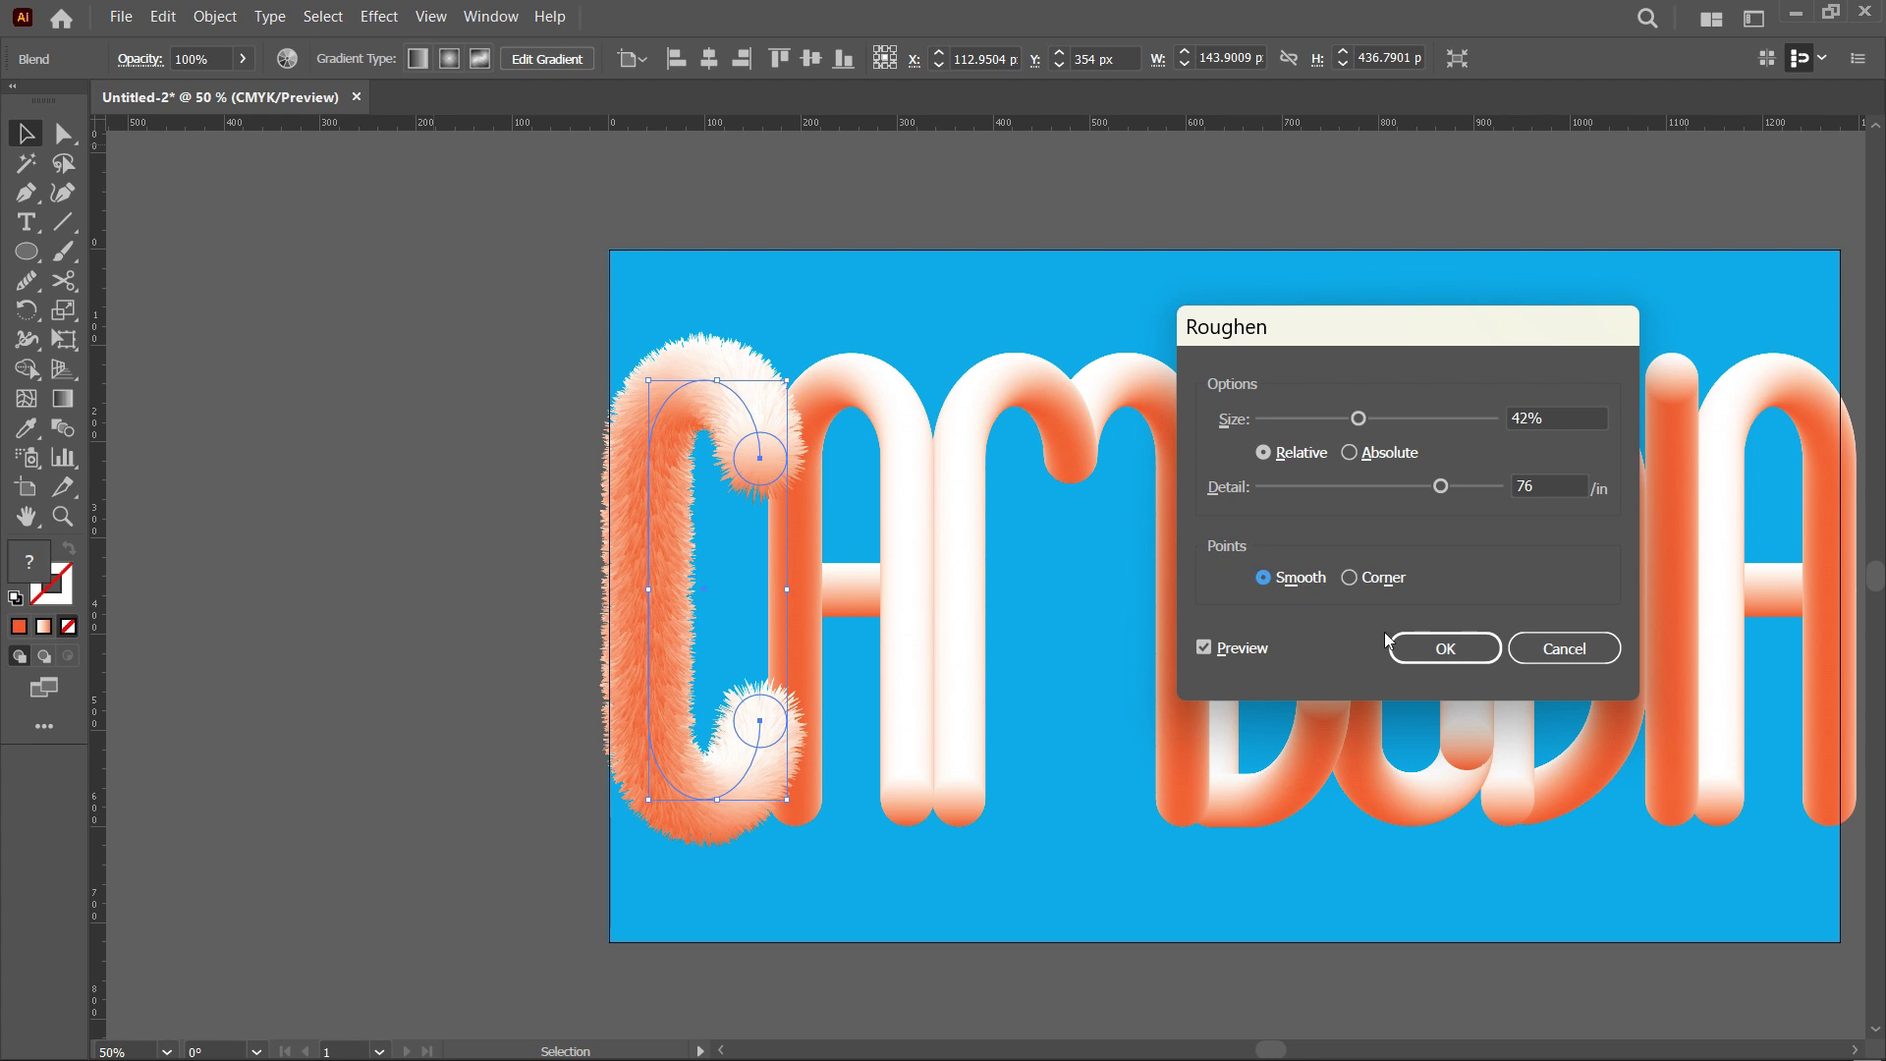
click(1422, 647)
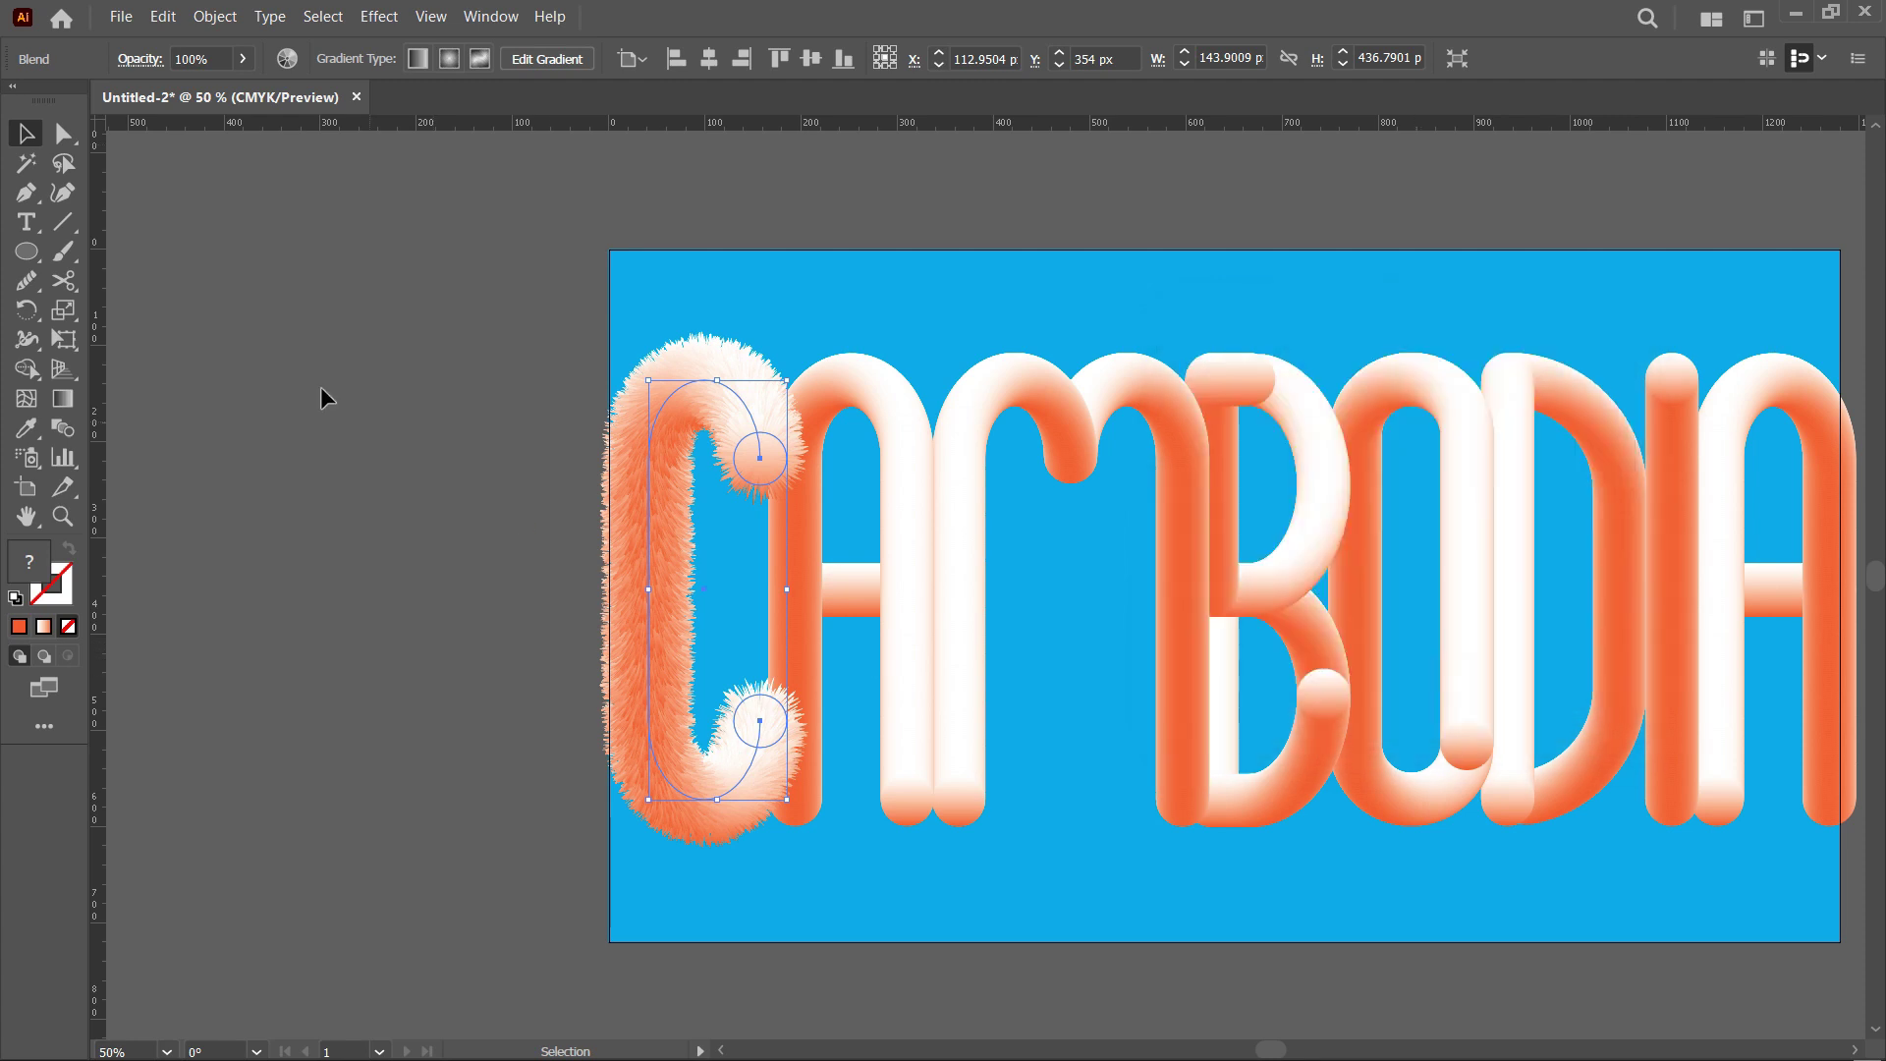
click(362, 271)
Step: Roughen the first A's arched stroke with a relative size of 36%, increased detail and smooth points
click(863, 399)
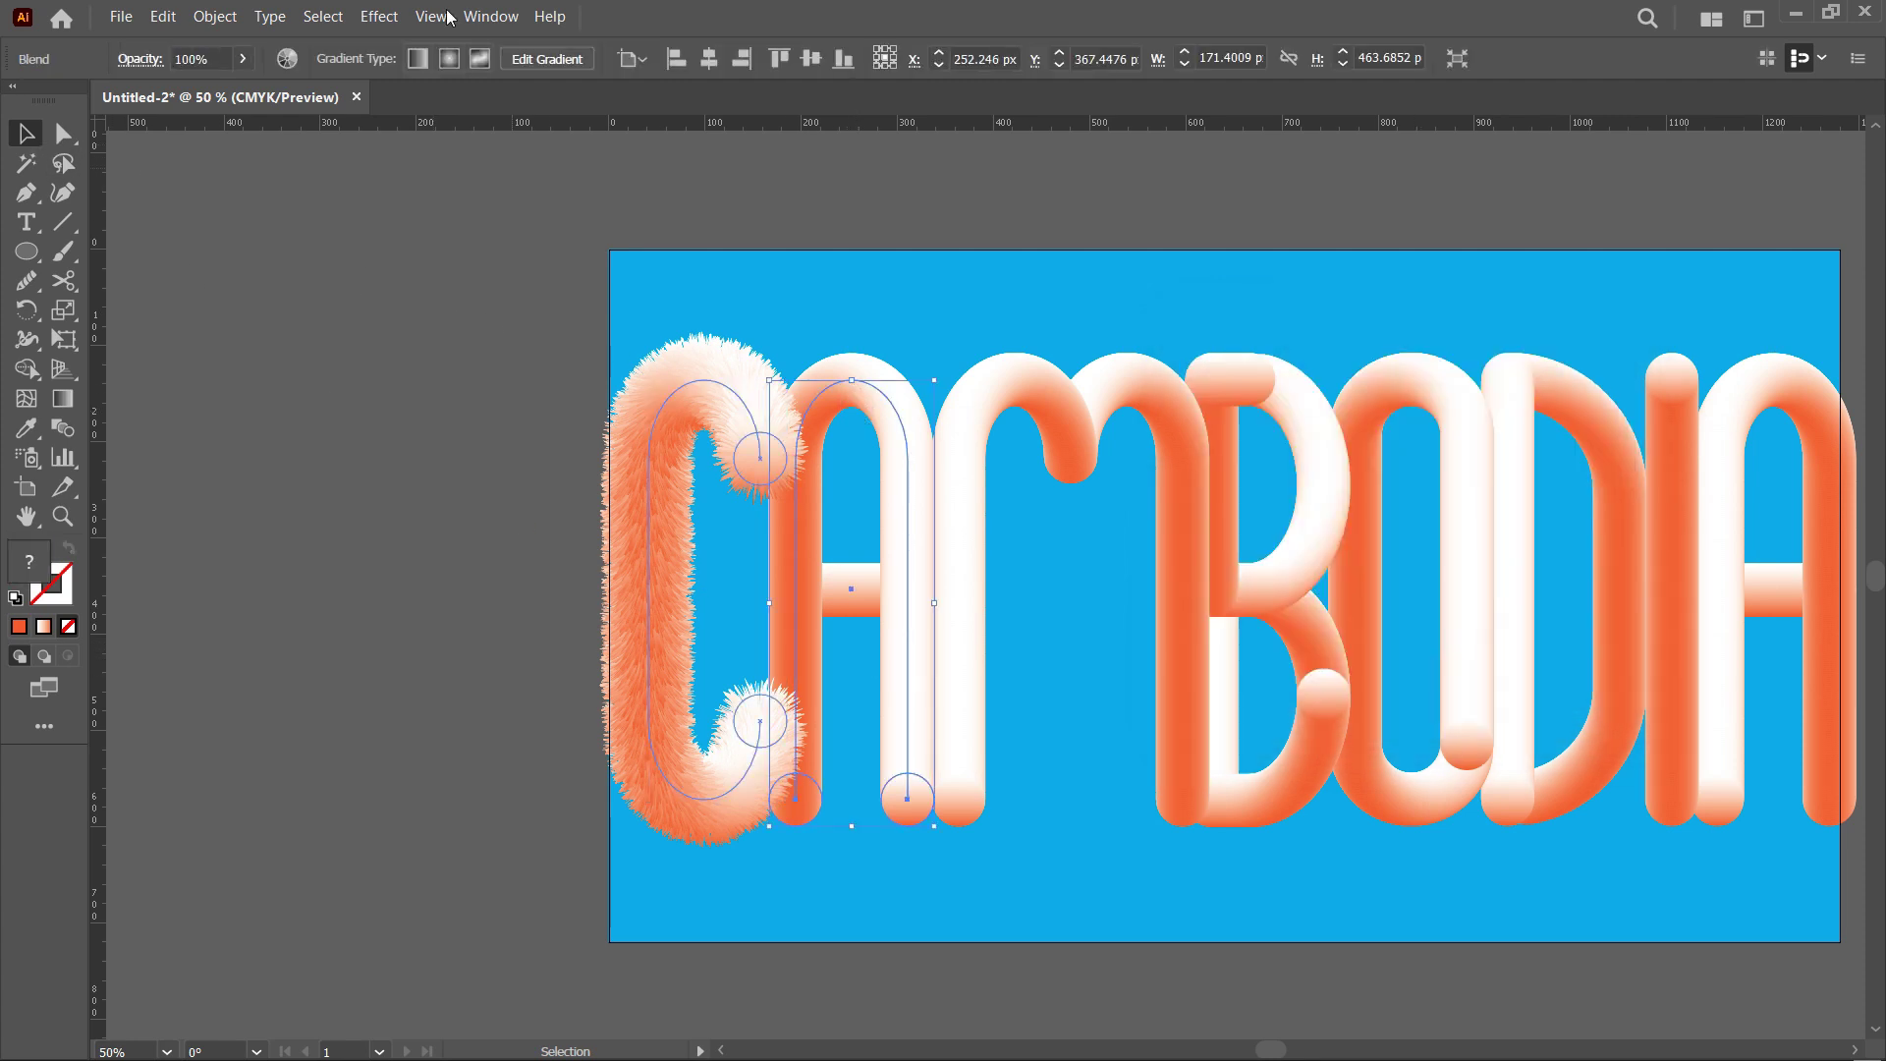
click(379, 17)
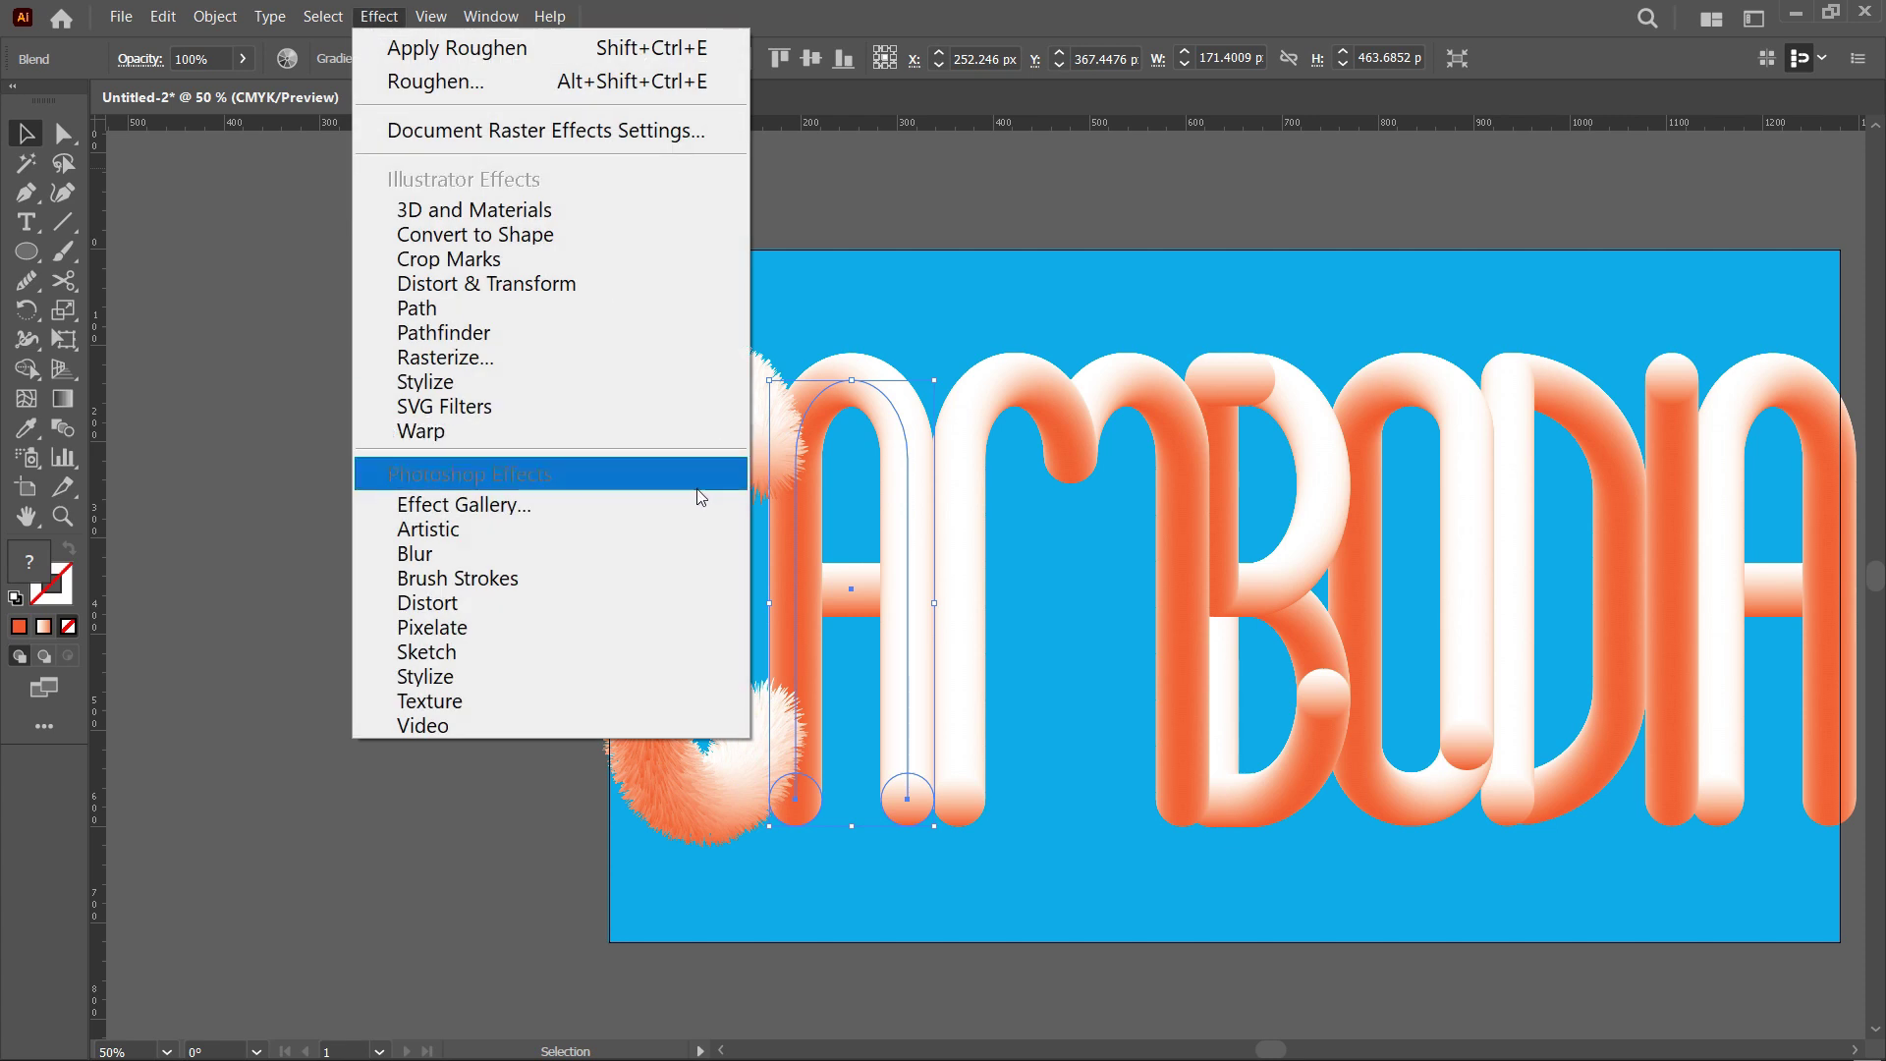
click(833, 360)
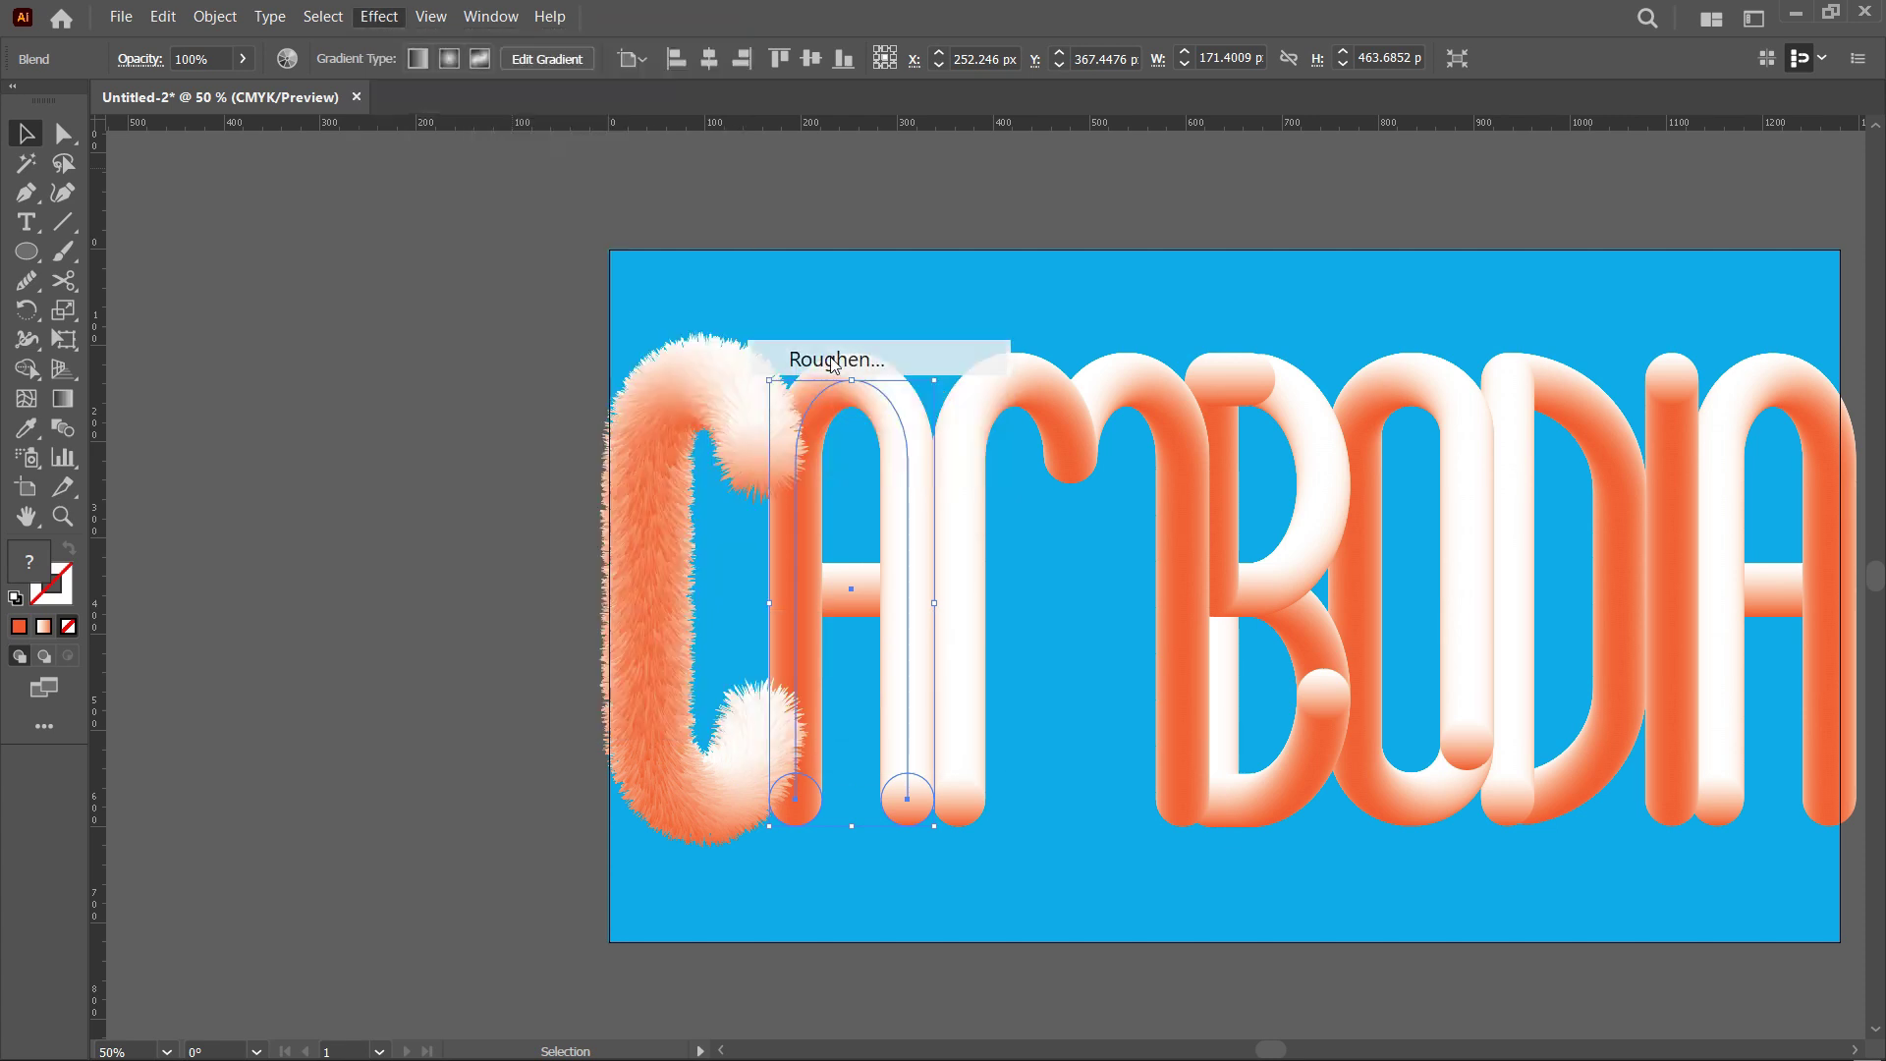
click(1345, 418)
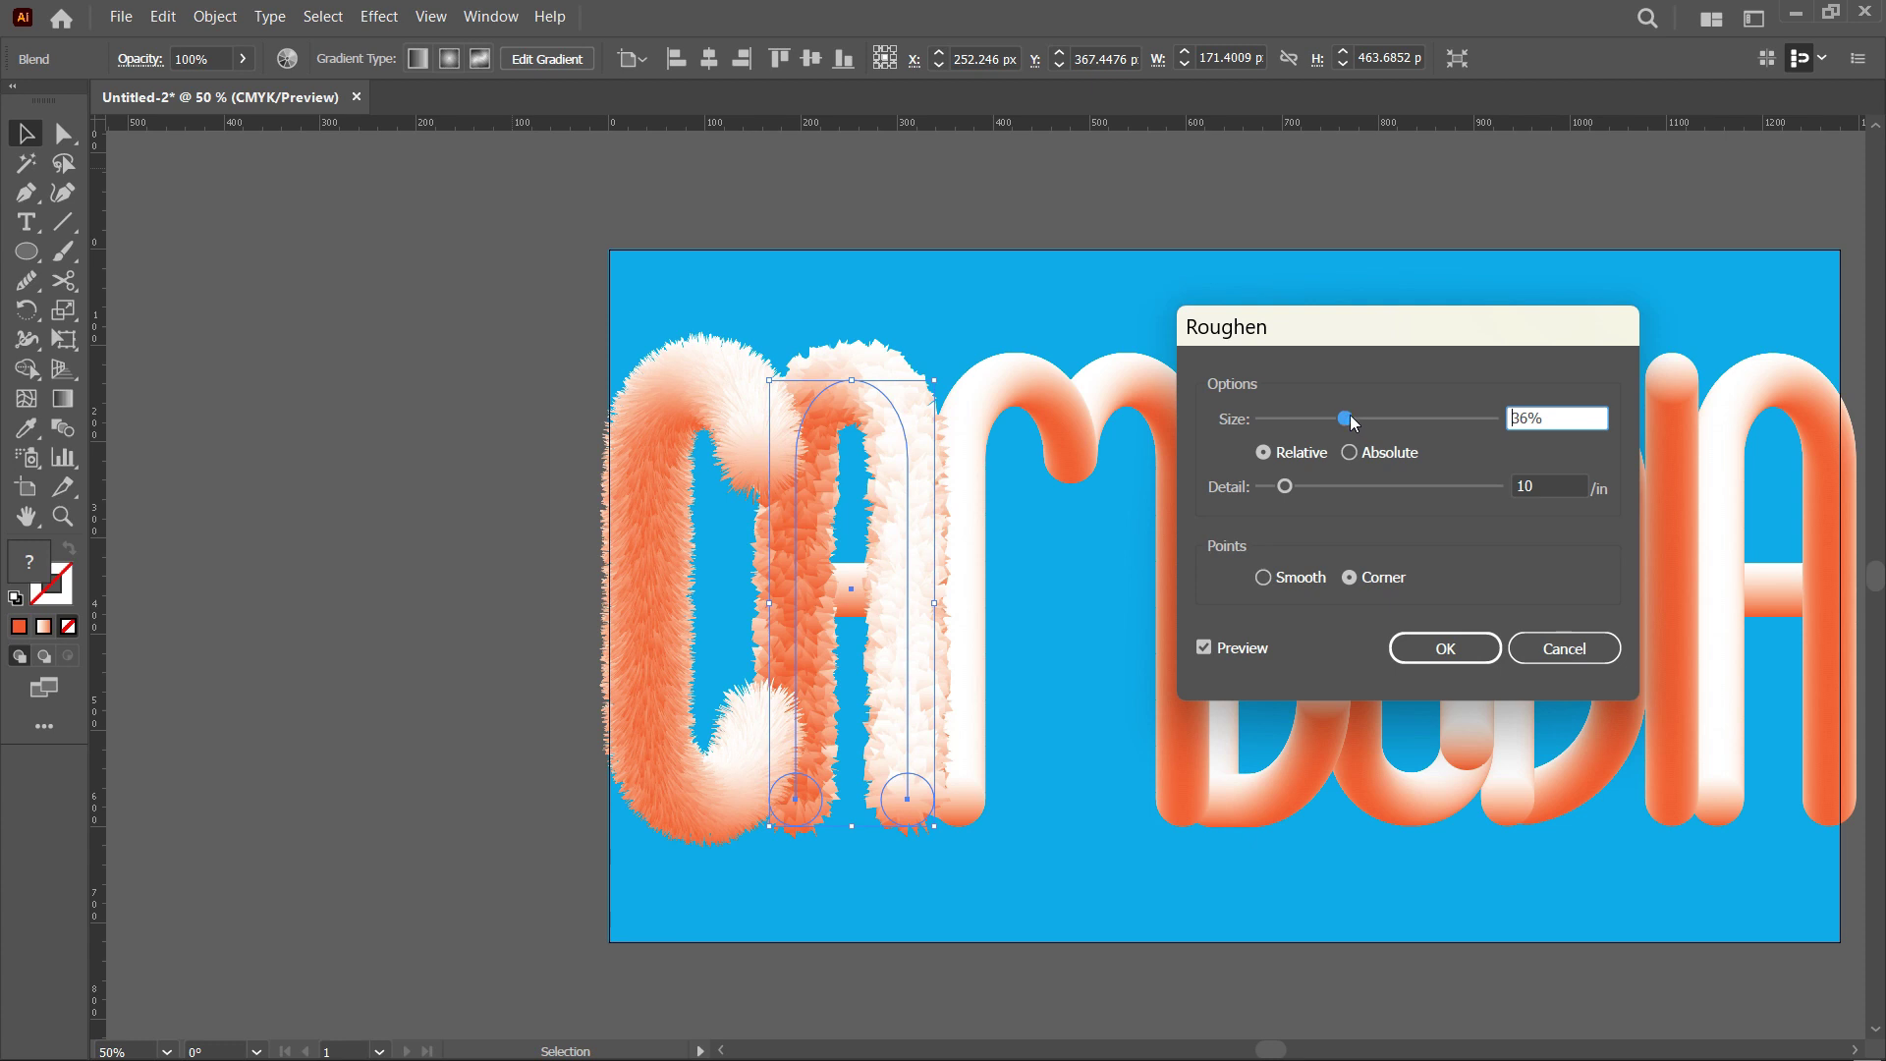
click(1399, 485)
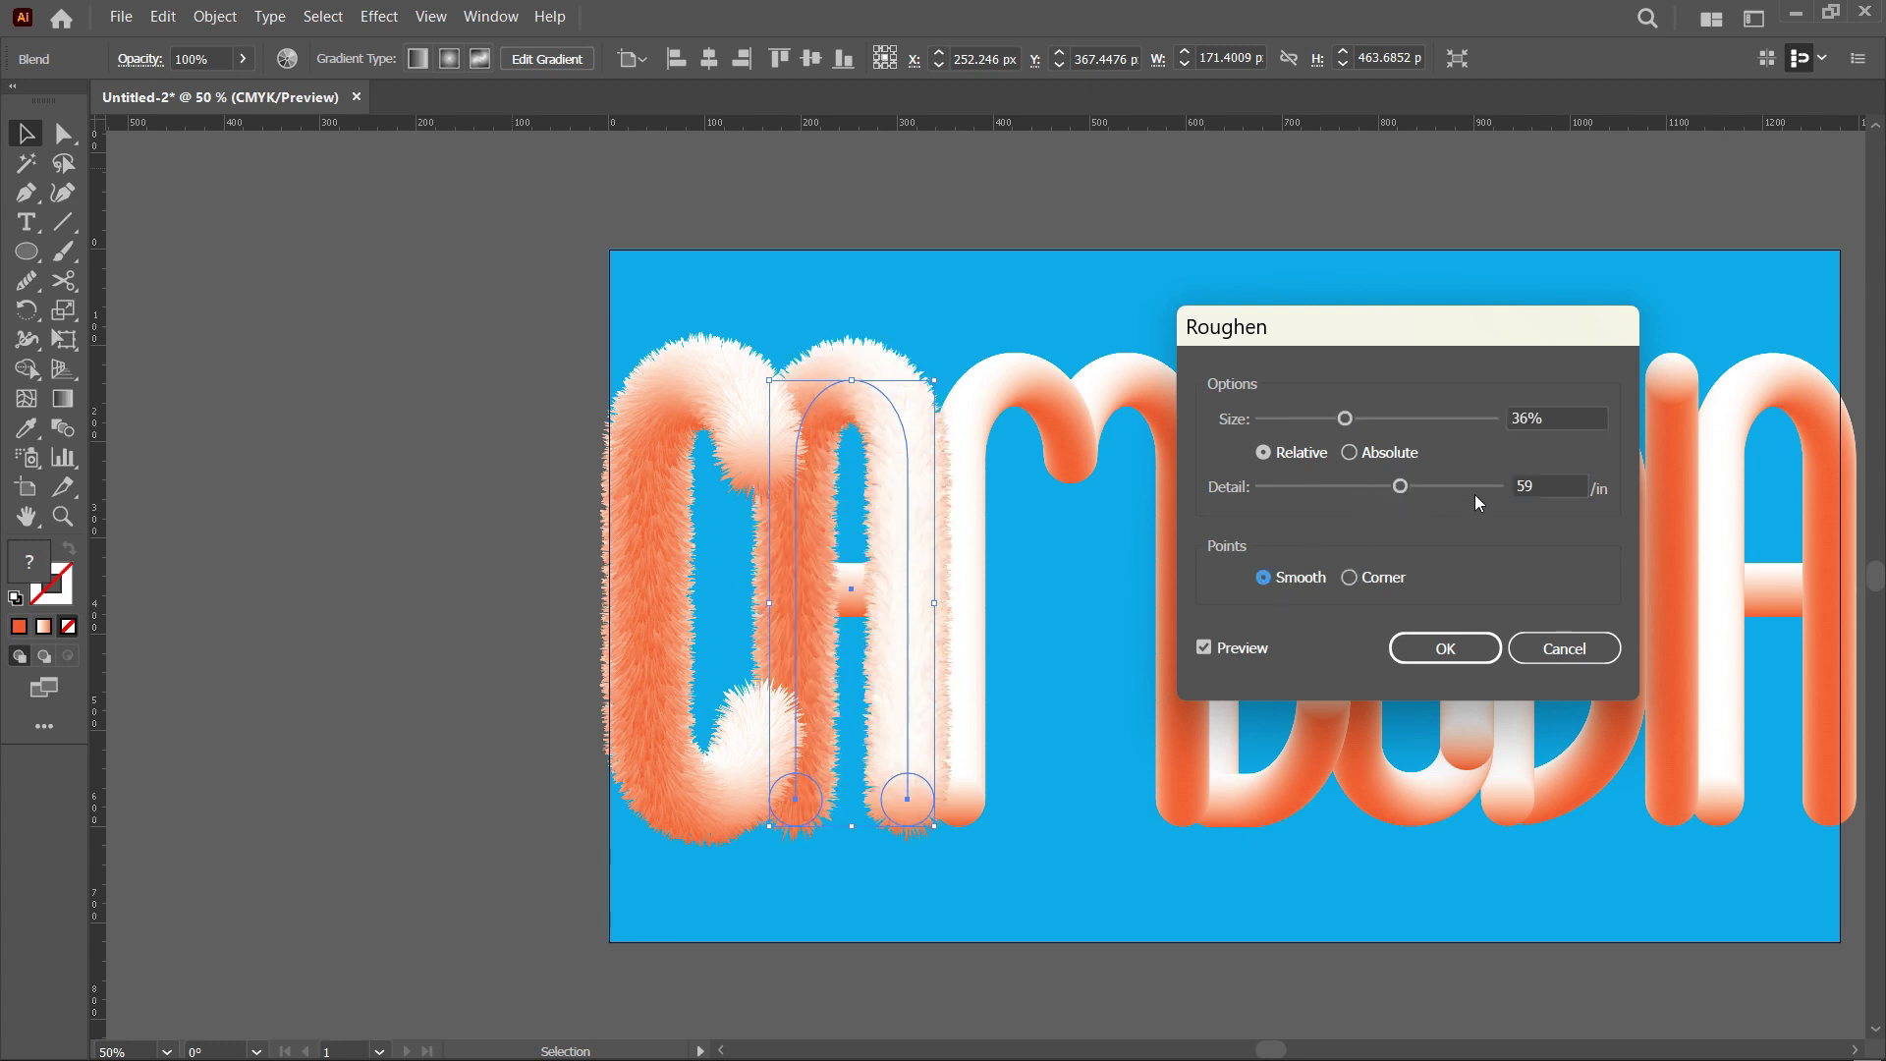
click(1412, 487)
click(1434, 650)
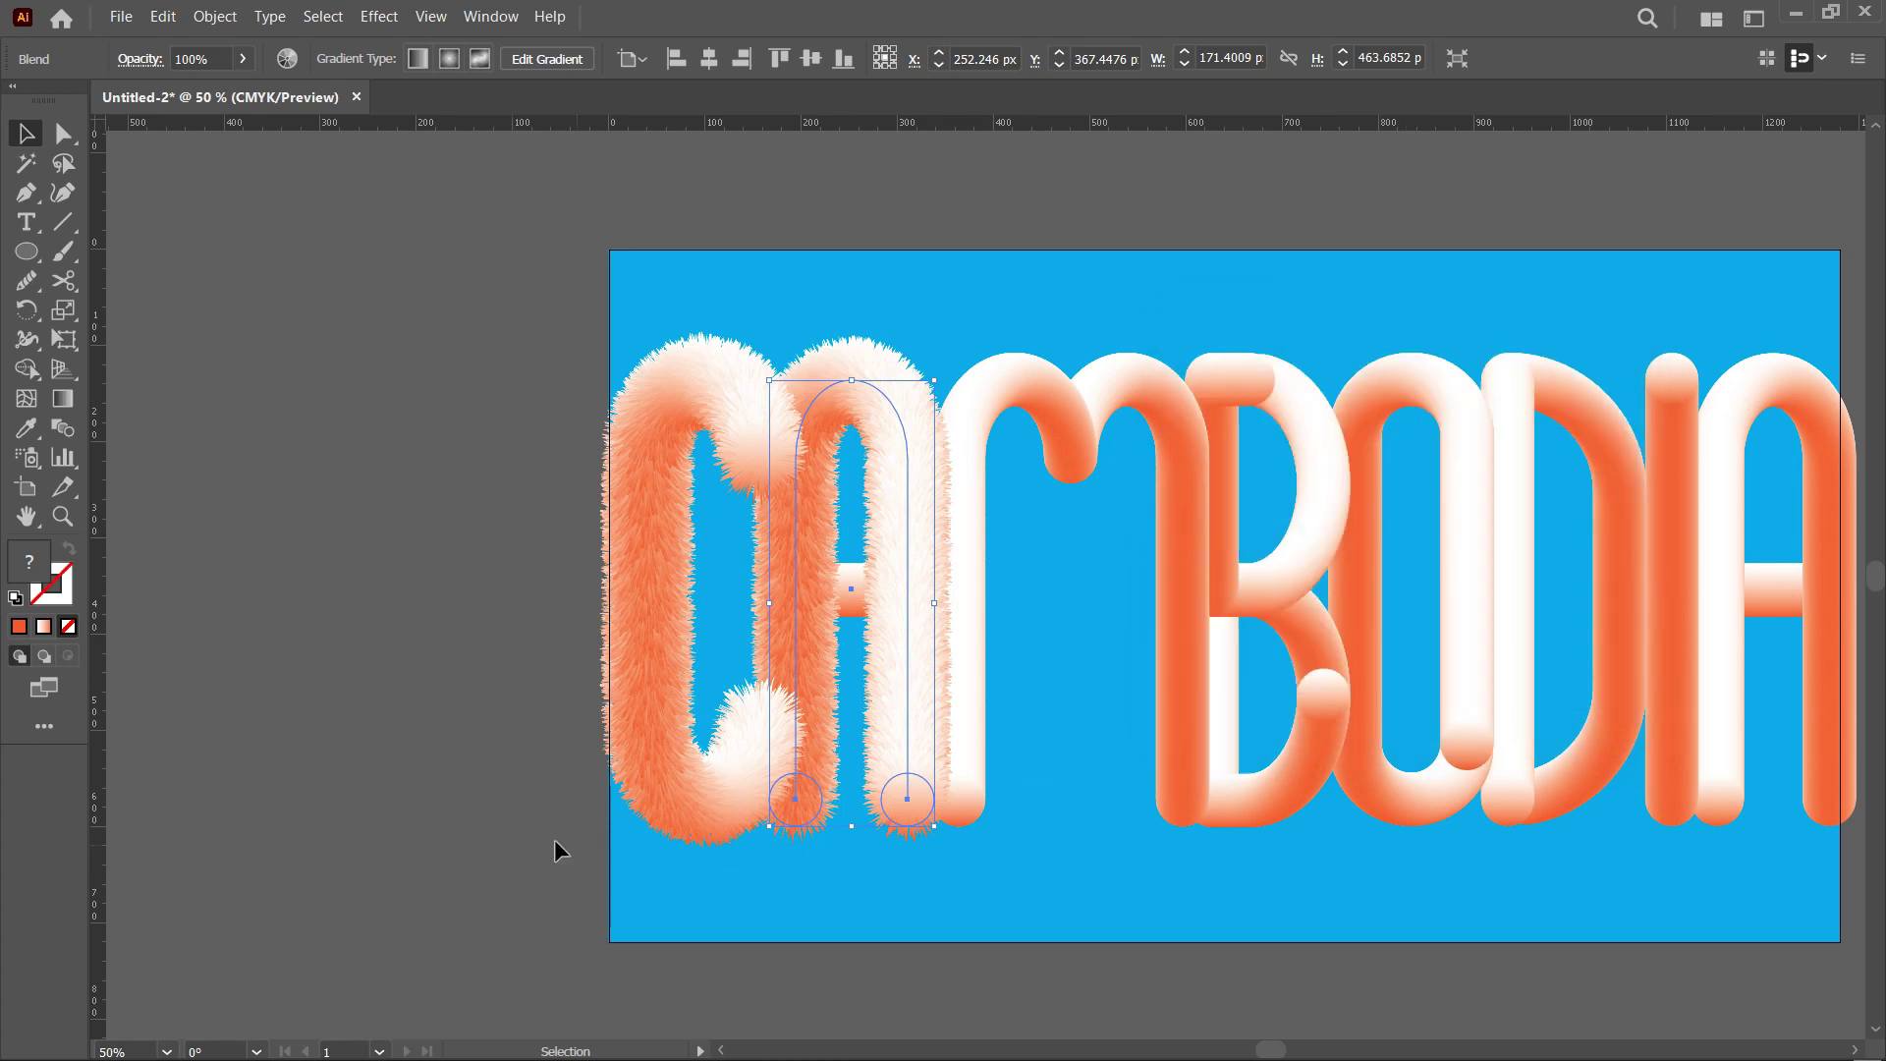
click(553, 838)
Step: Try roughening the first A's crossbar with a relative size of 38%, detail 54/in and corner points
scroll(993, 387, right, 1)
click(993, 387)
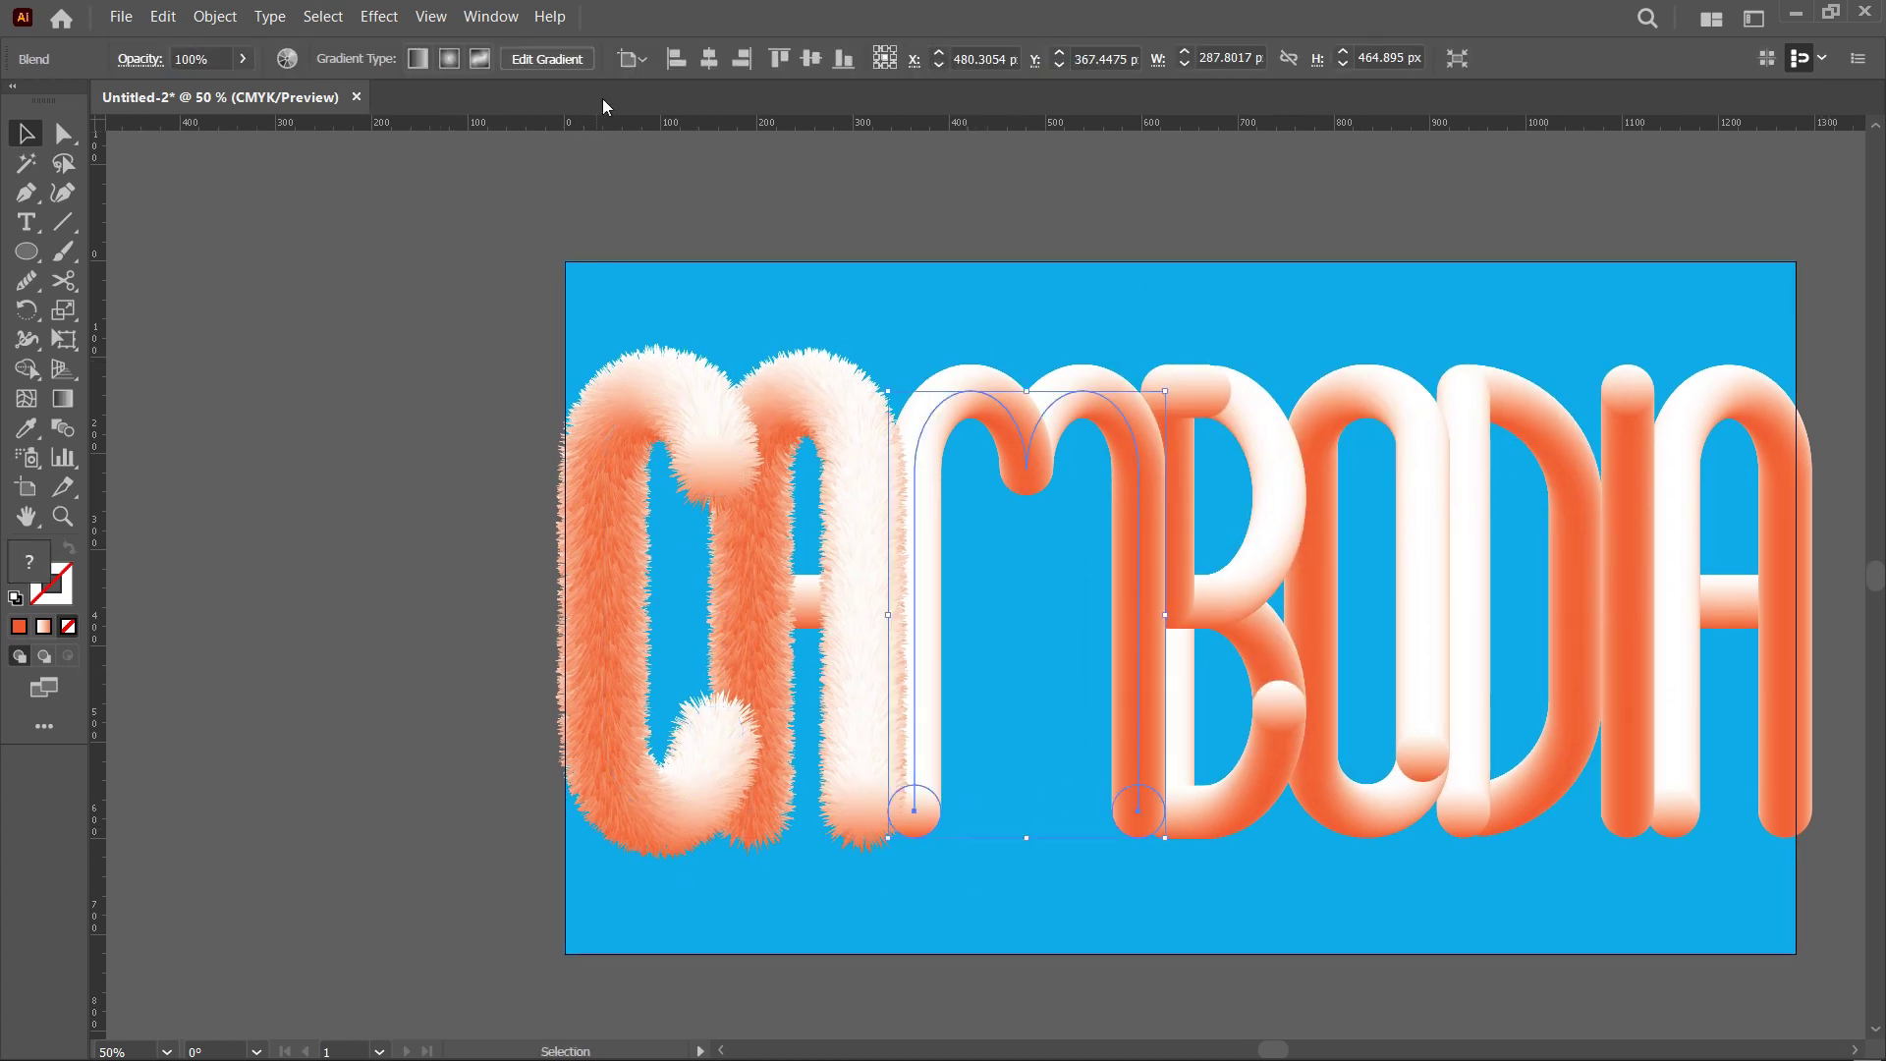
click(815, 601)
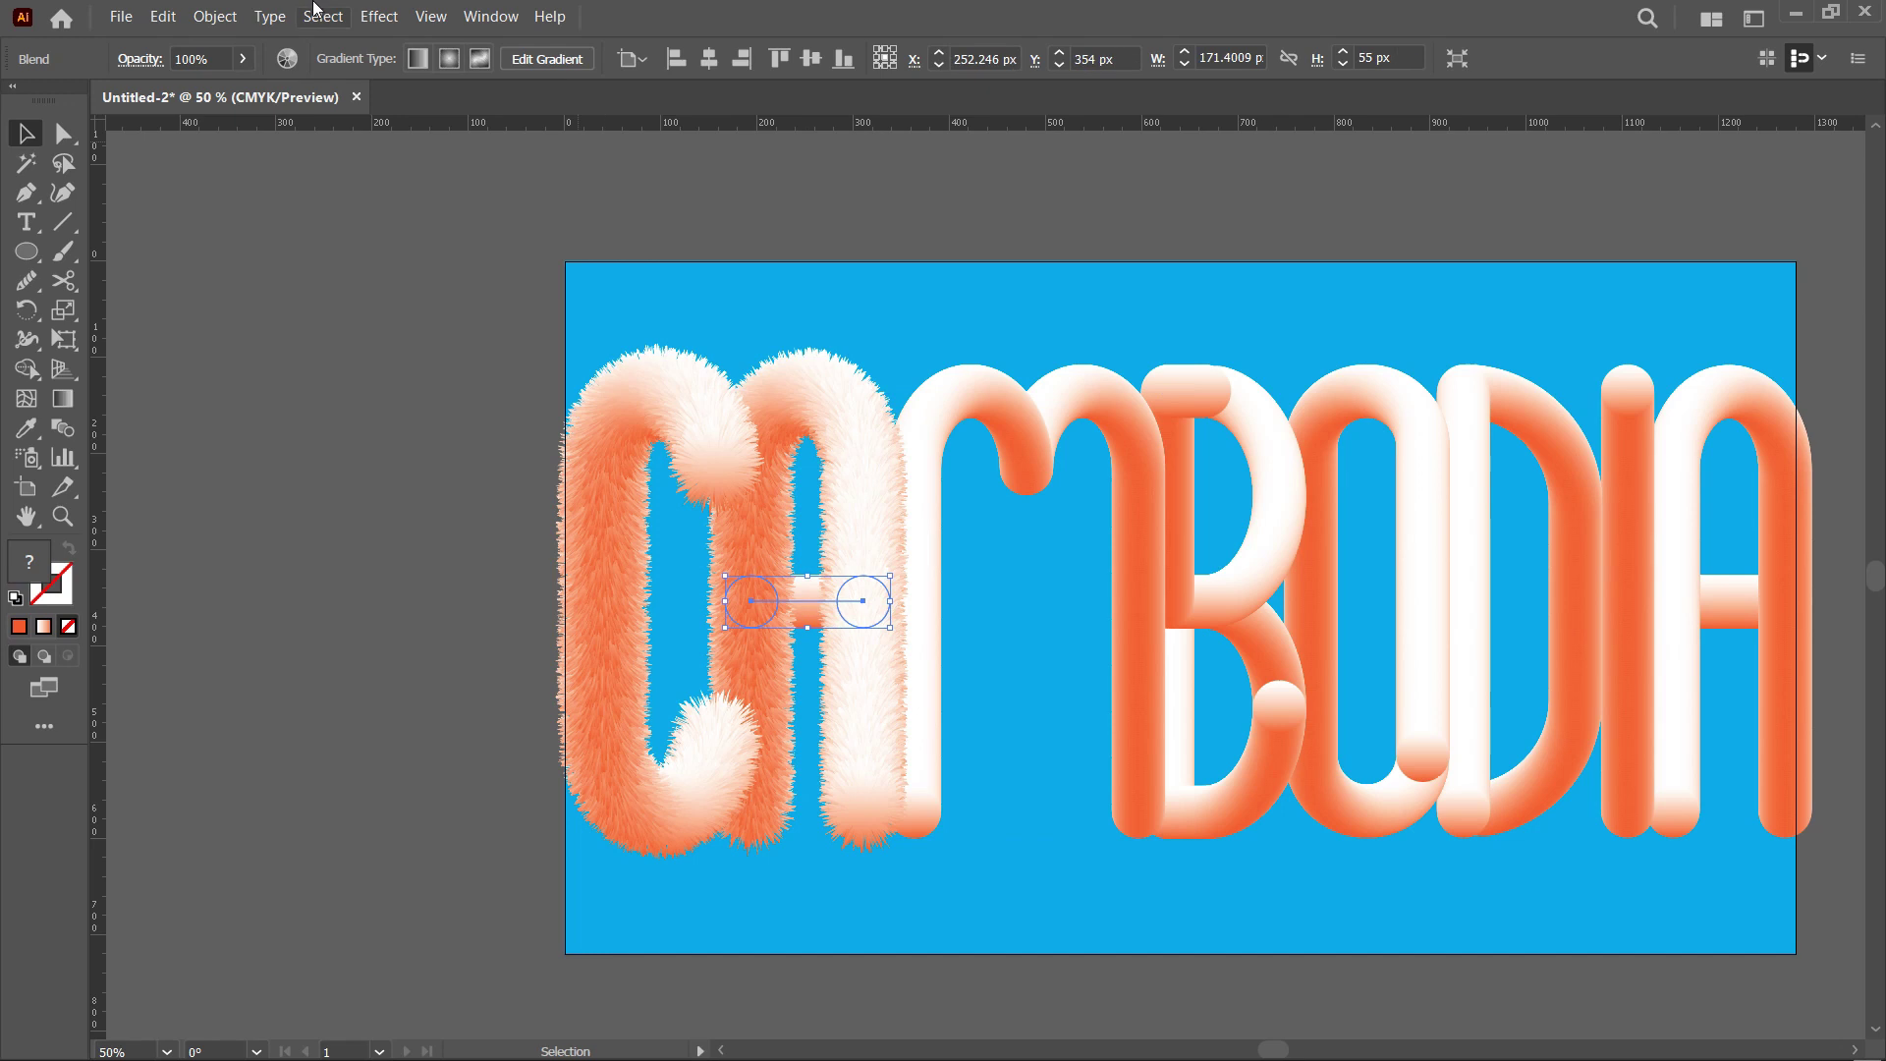
click(323, 17)
mouse_move(537, 287)
click(864, 364)
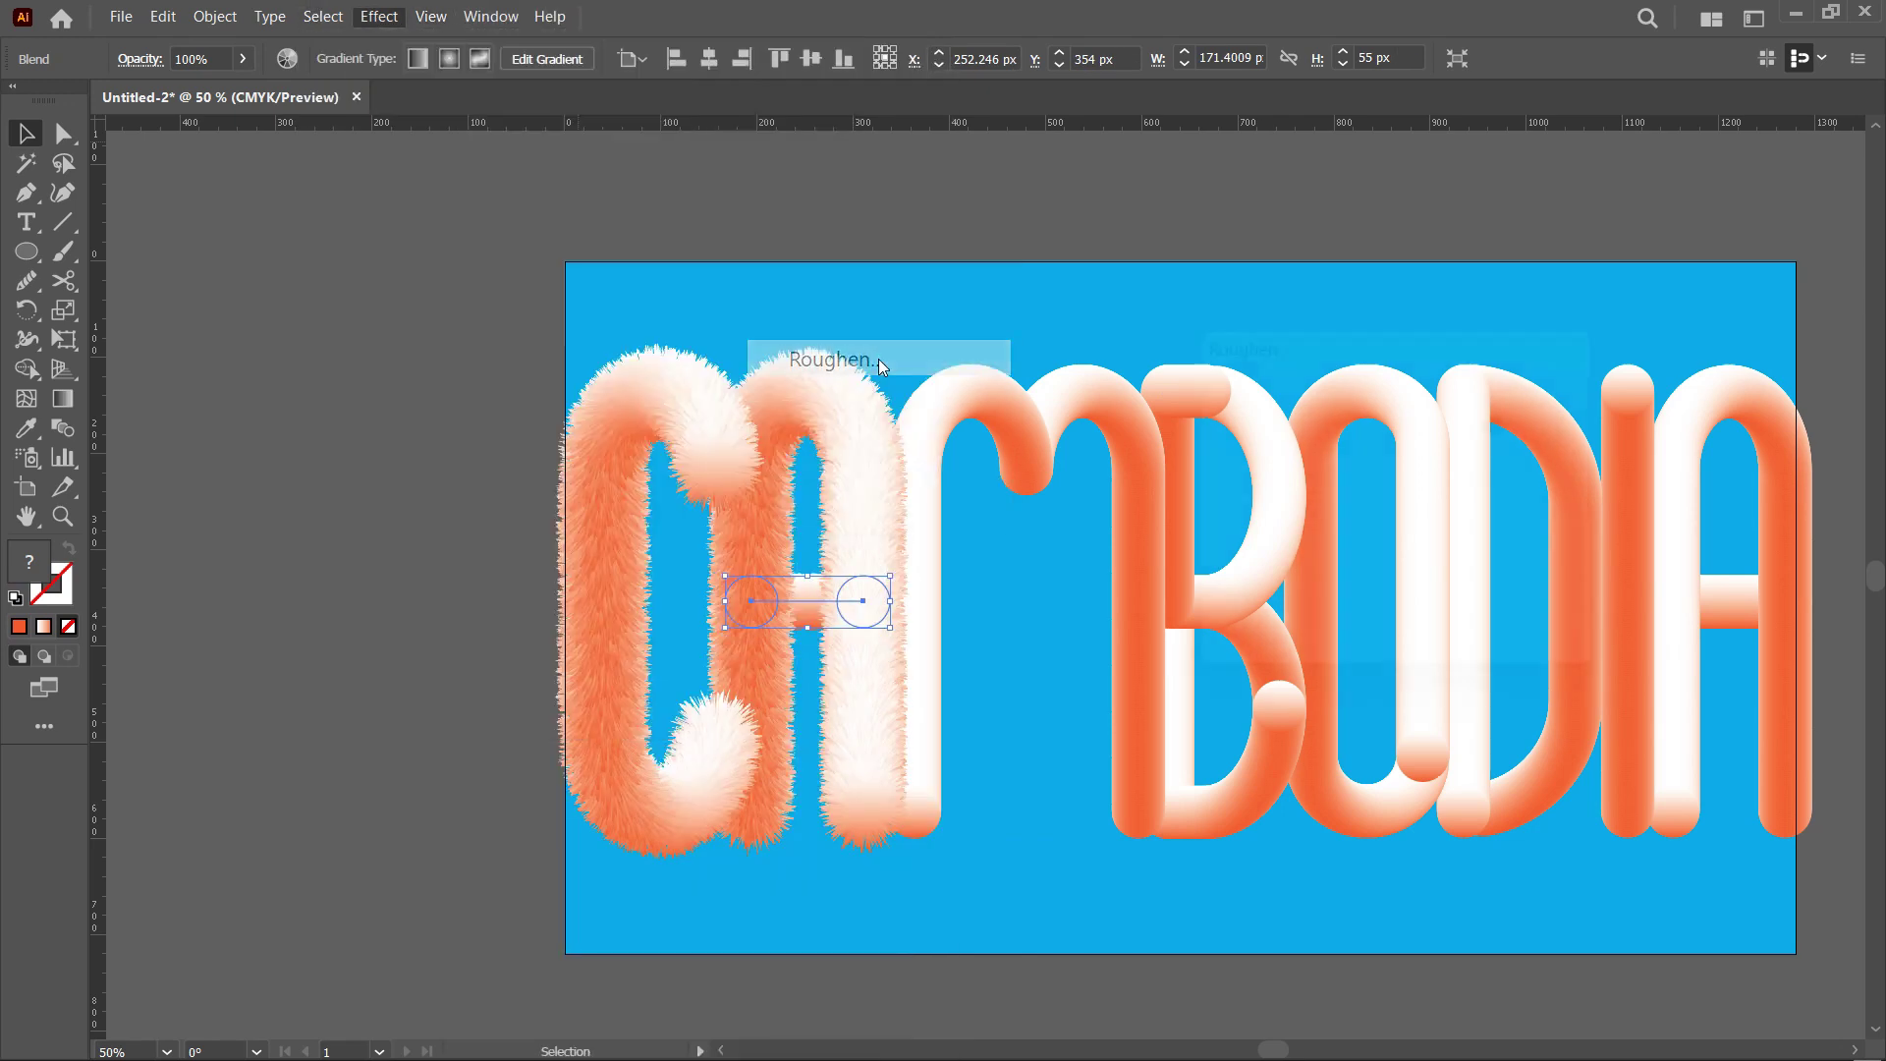
drag(1326, 420, 1355, 424)
drag(1461, 489, 1390, 488)
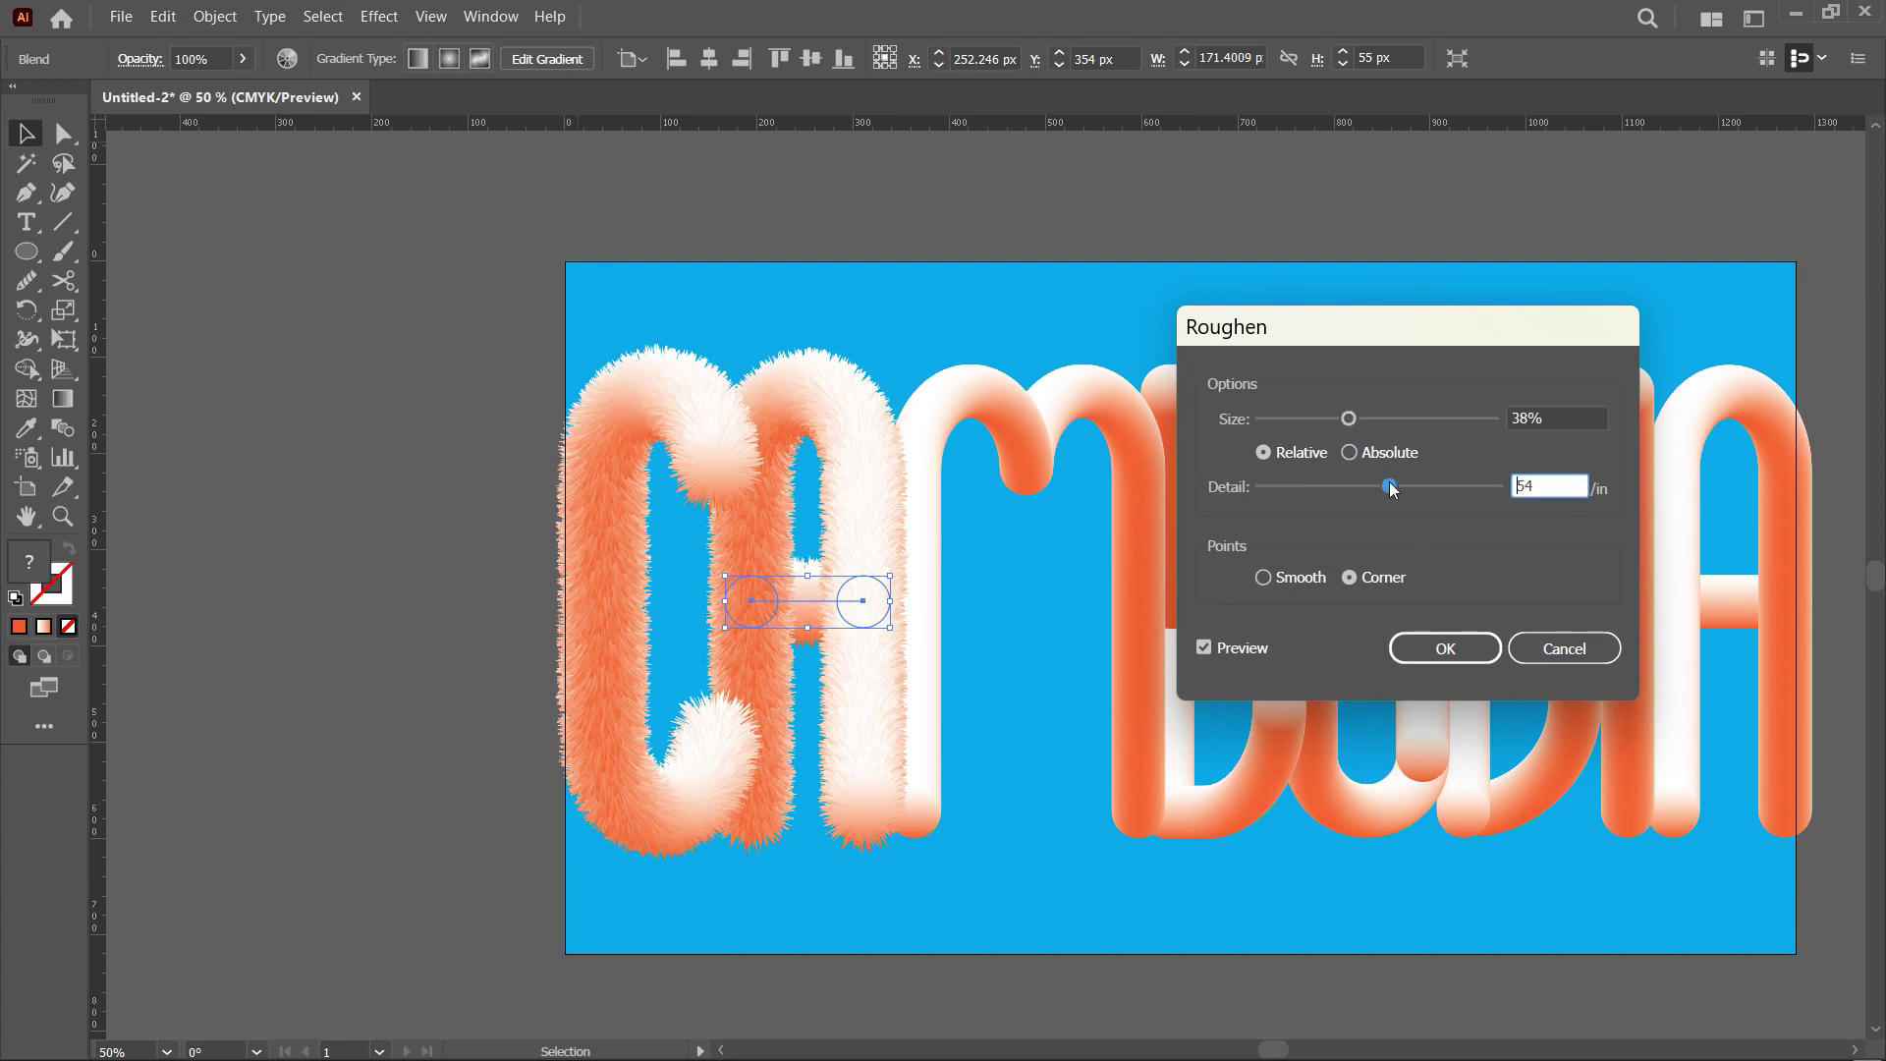
click(1448, 653)
click(432, 642)
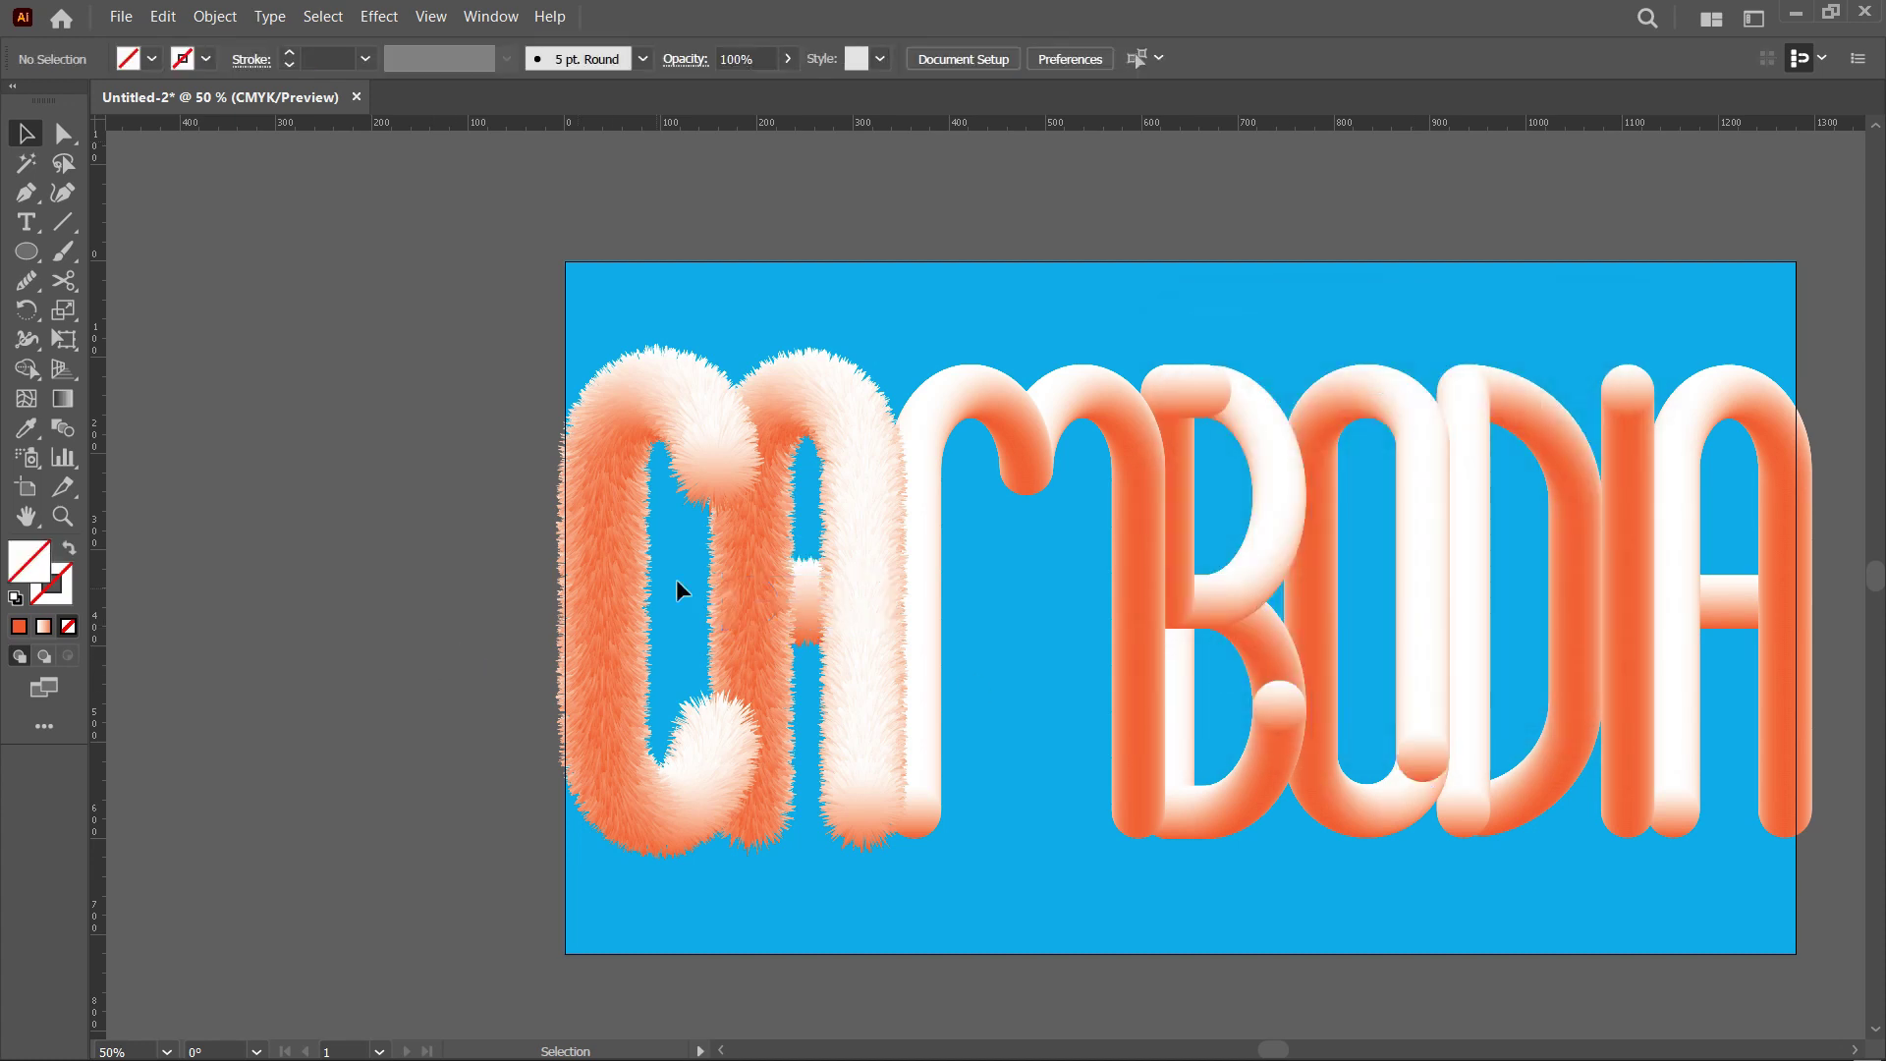
Step: Roughen the first A's crossbar with a relative size of 36%, detail 63/in and smooth points
click(823, 603)
click(379, 17)
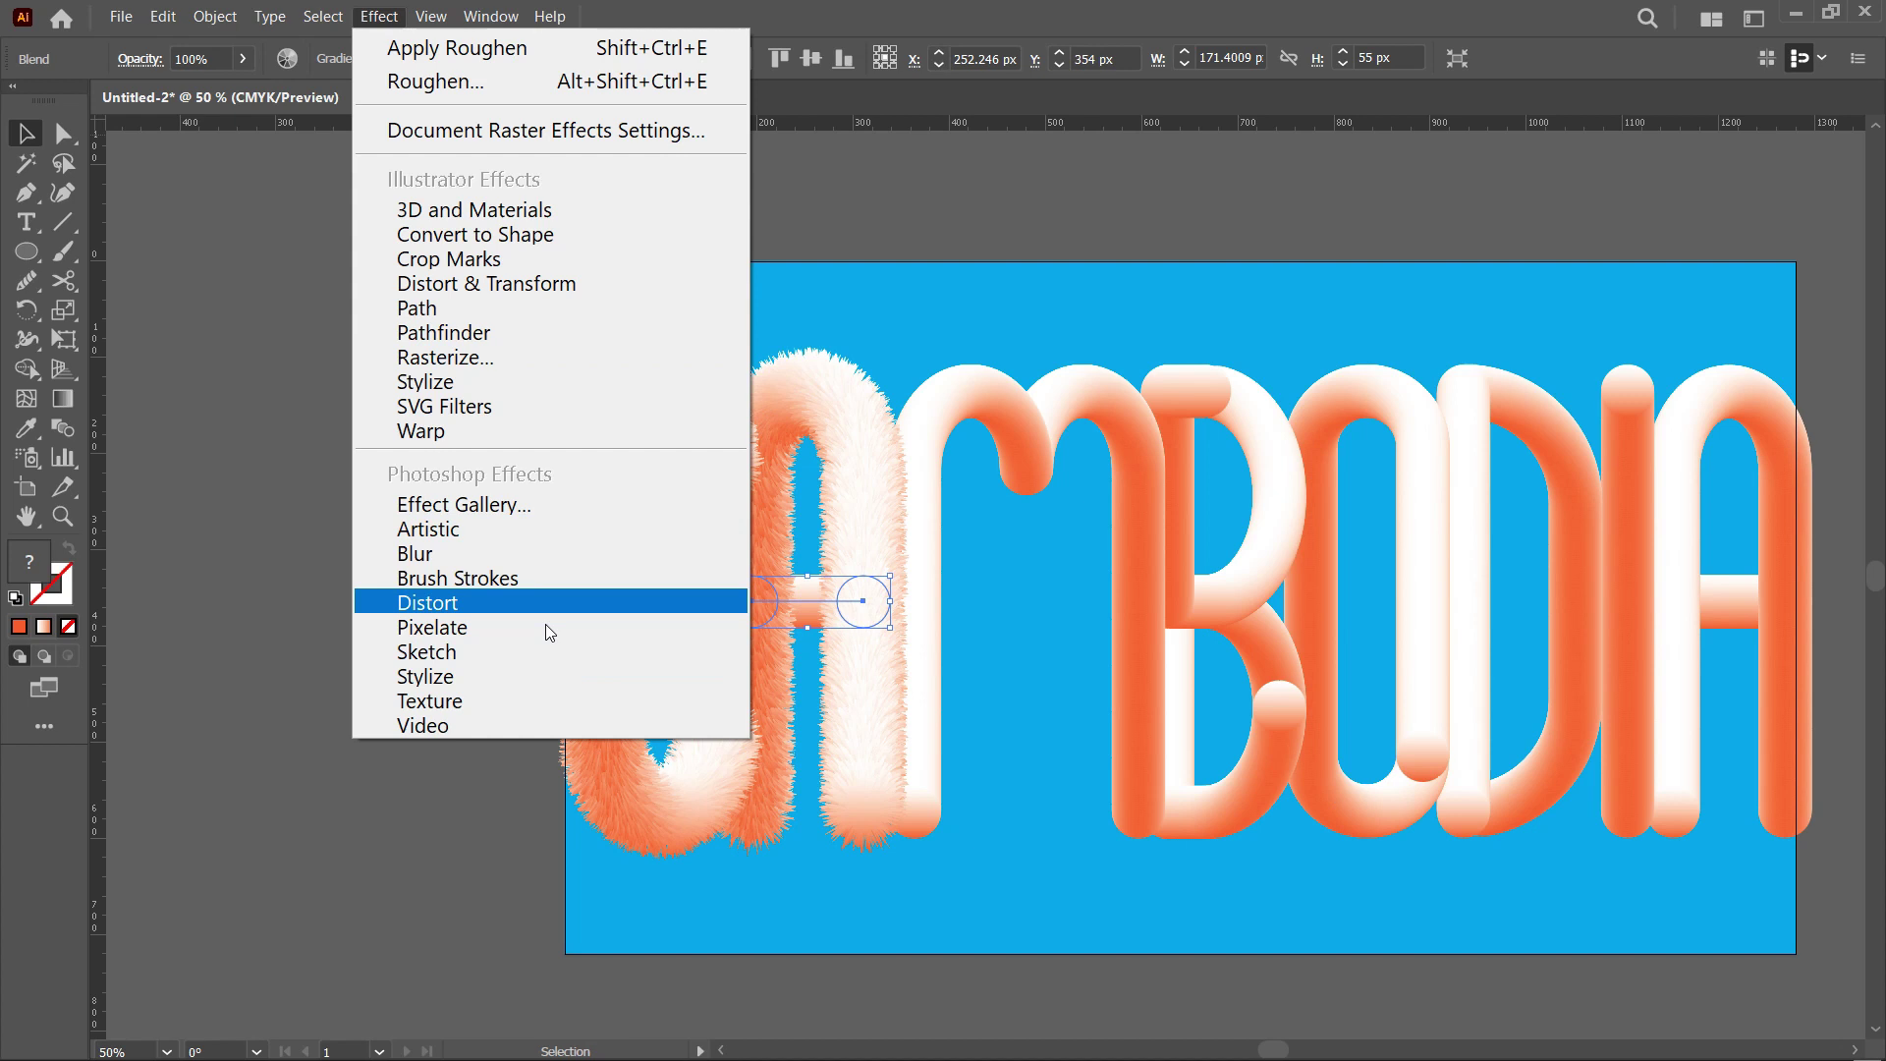
mouse_move(555, 285)
click(835, 359)
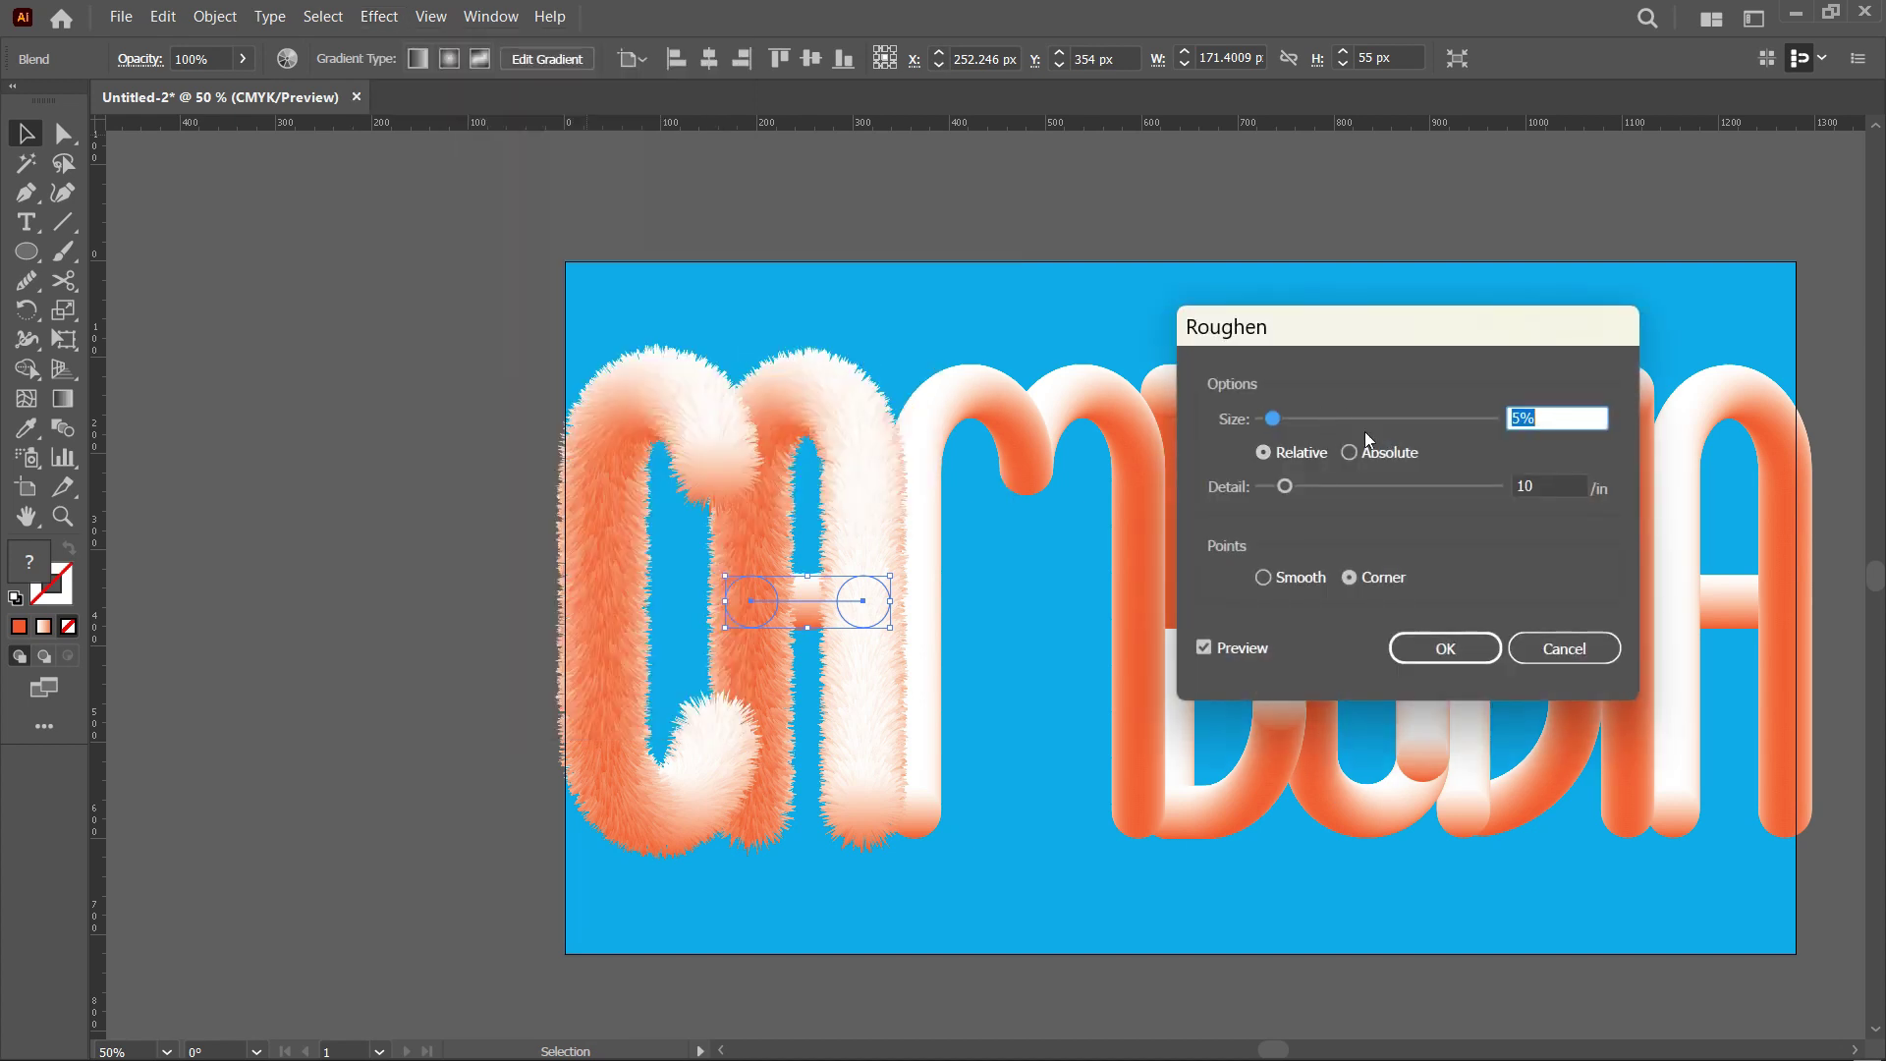
click(1293, 580)
click(1367, 419)
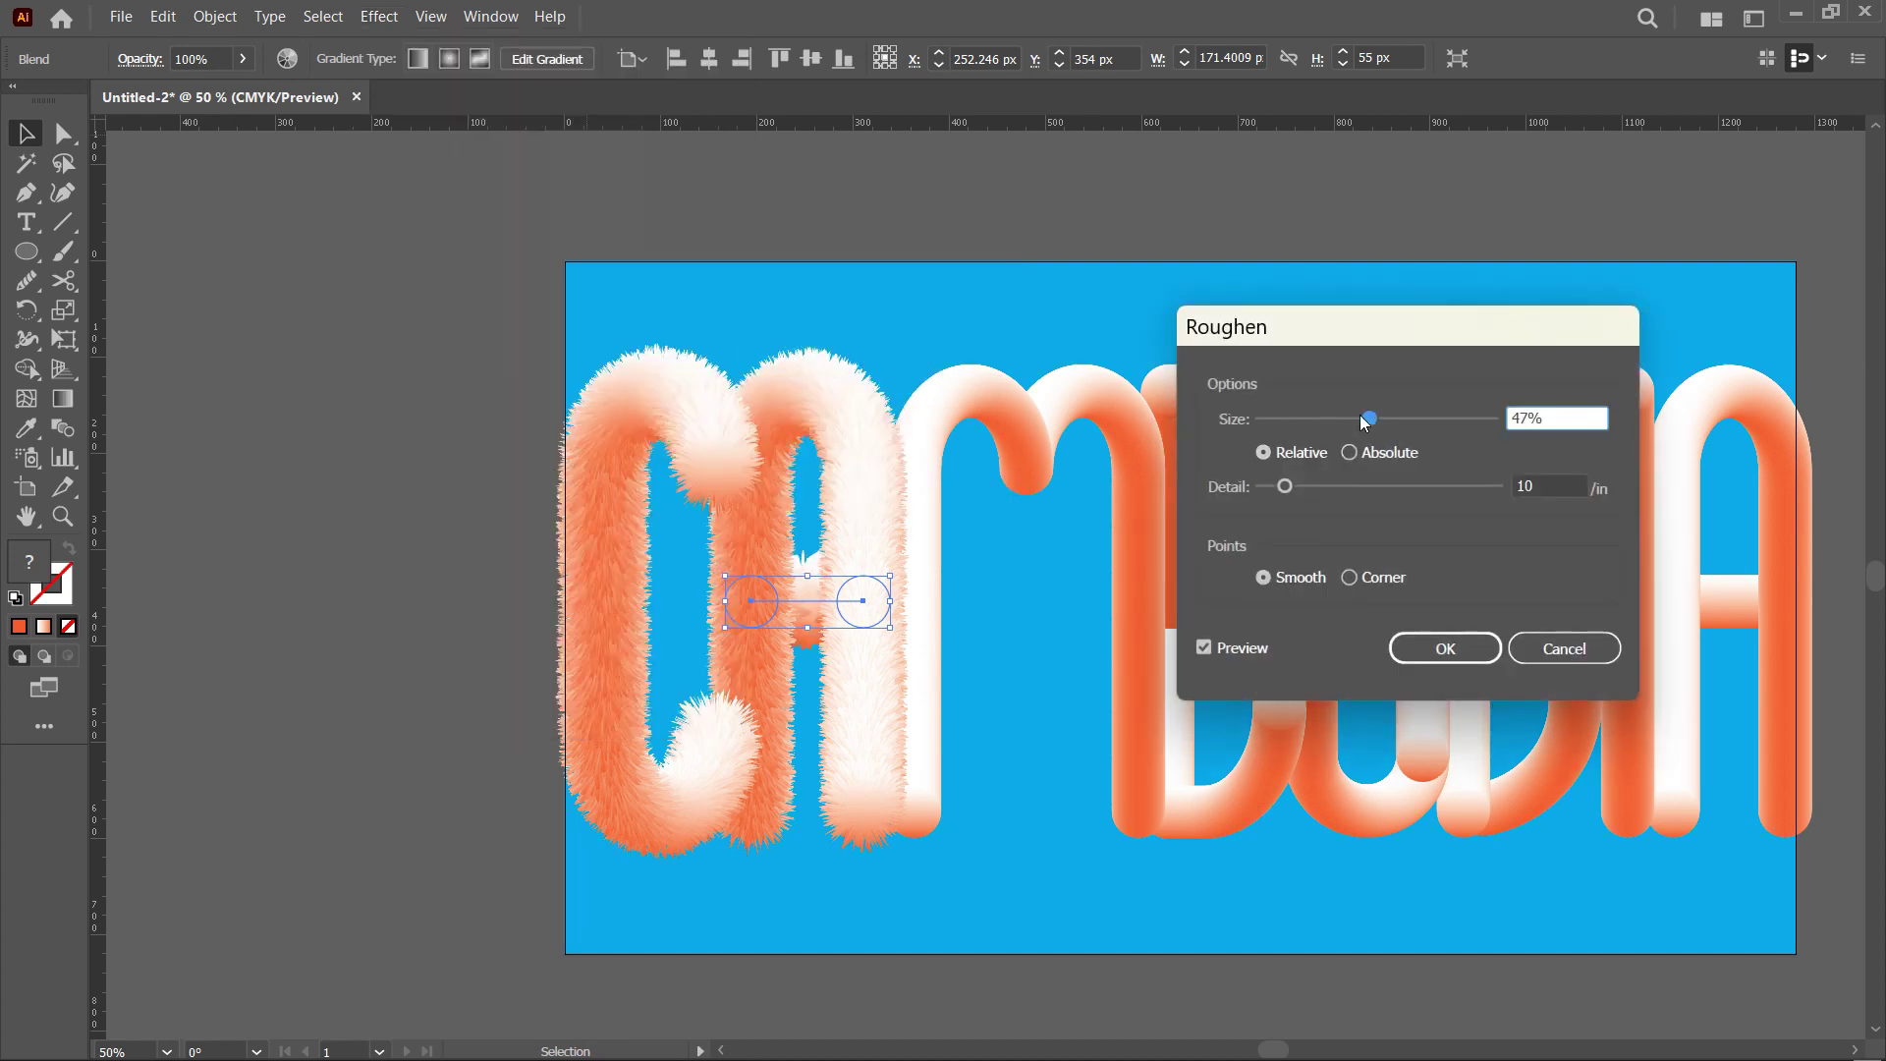
drag(1353, 421, 1345, 419)
drag(1368, 486, 1398, 487)
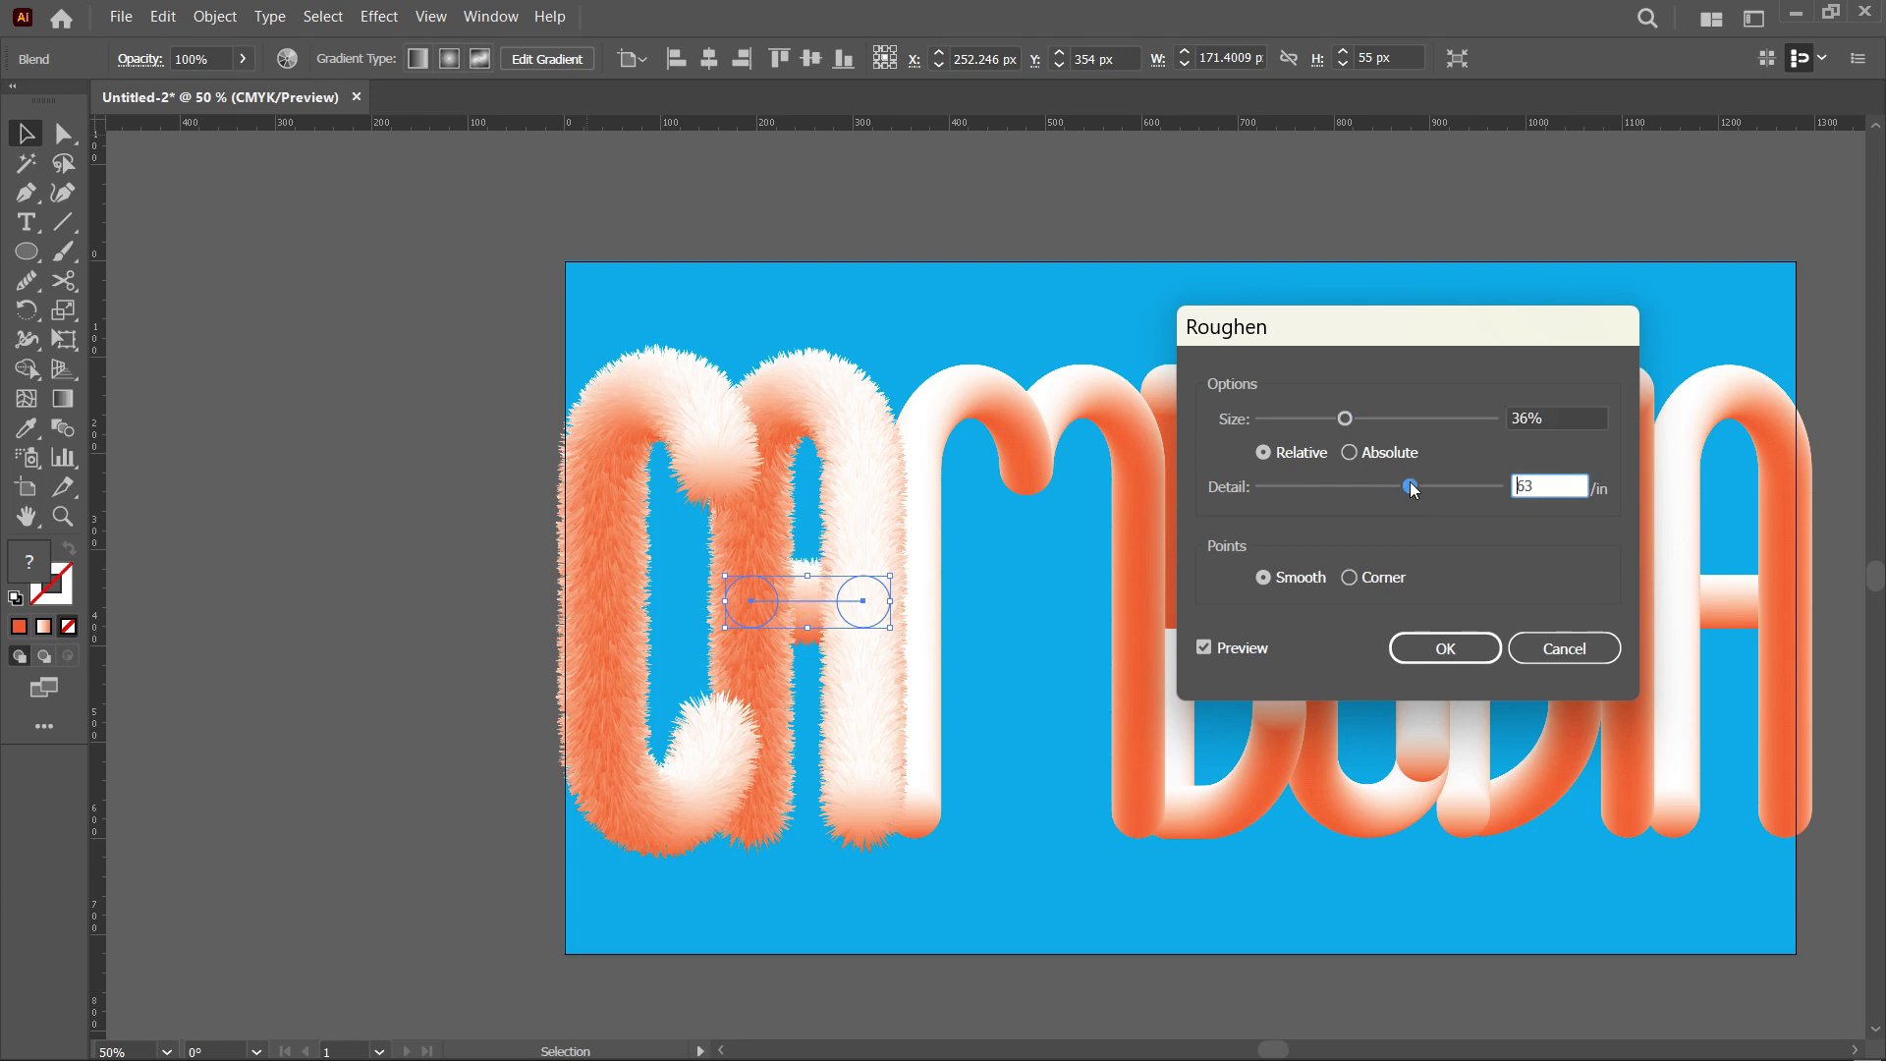
click(1414, 648)
click(961, 601)
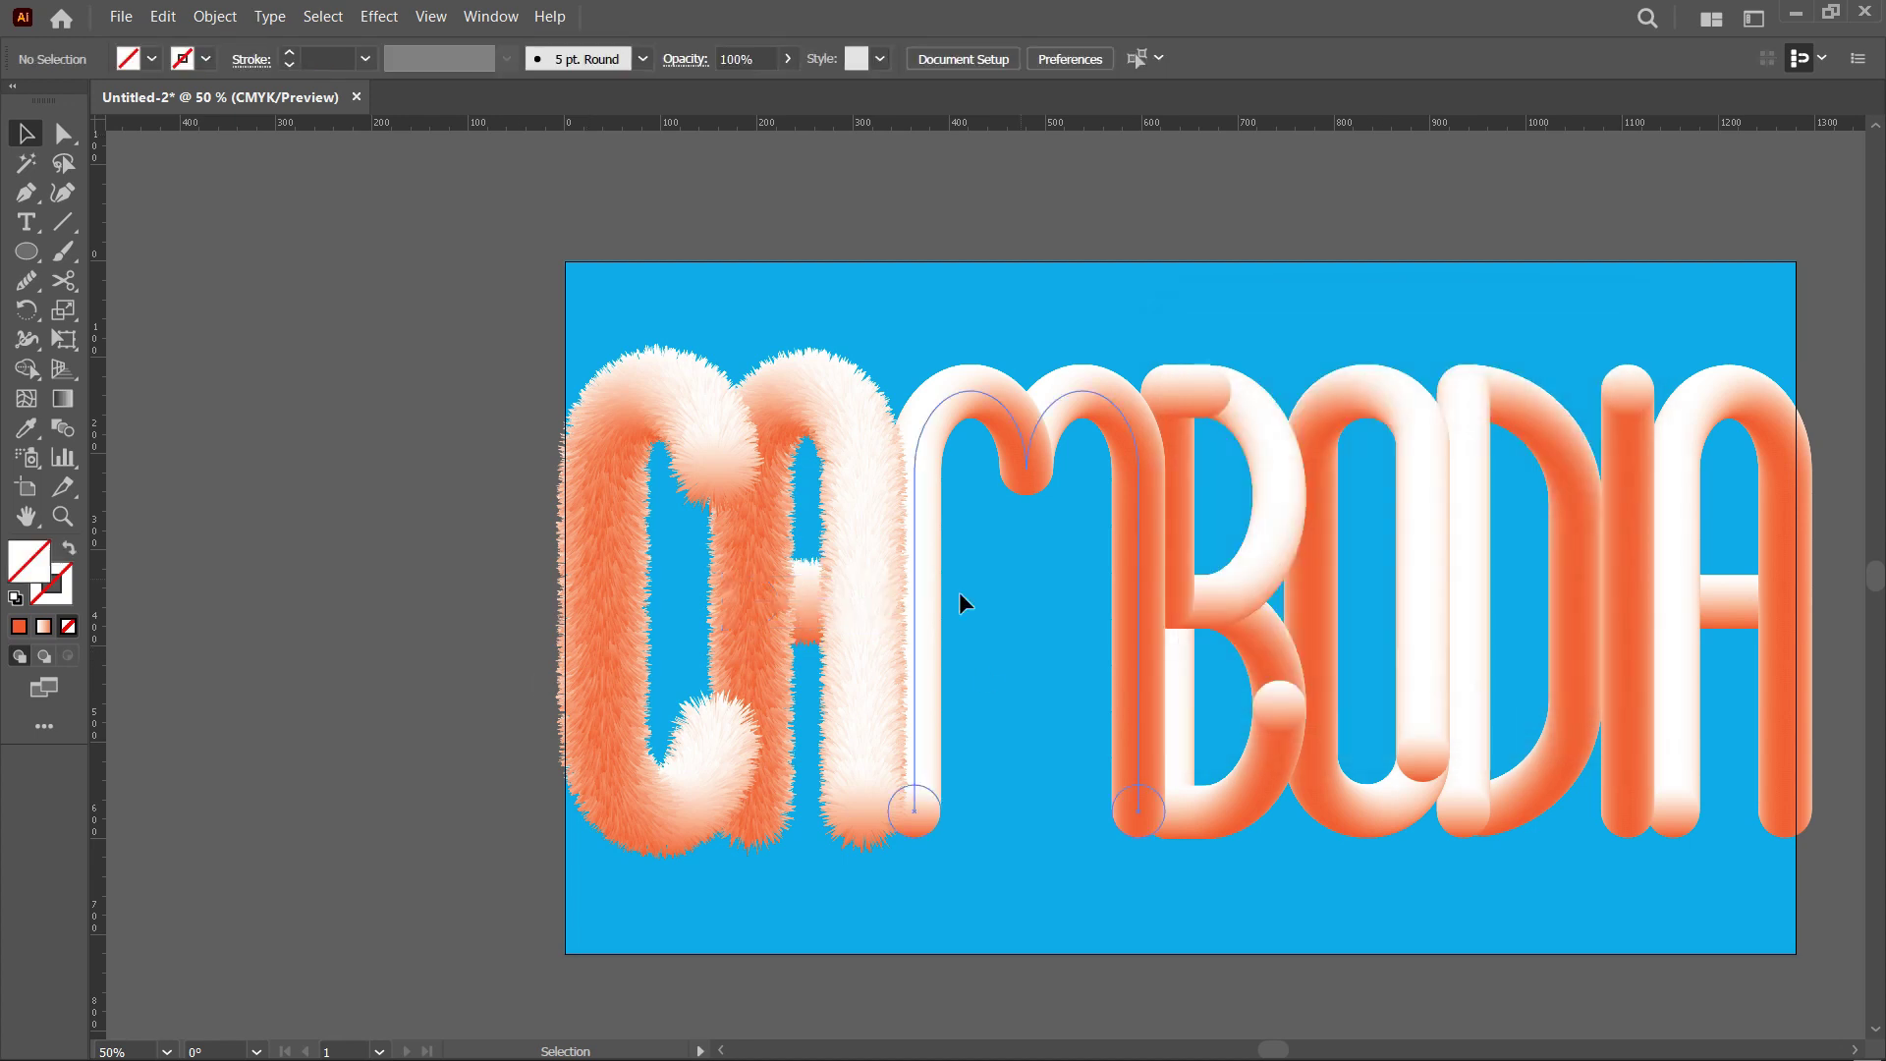
Step: Roughen the letter M with a relative size of 40%, detail 49/in and corner points
scroll(827, 615, up, 1)
click(933, 595)
click(379, 17)
mouse_move(476, 283)
click(811, 361)
click(1354, 419)
click(1378, 486)
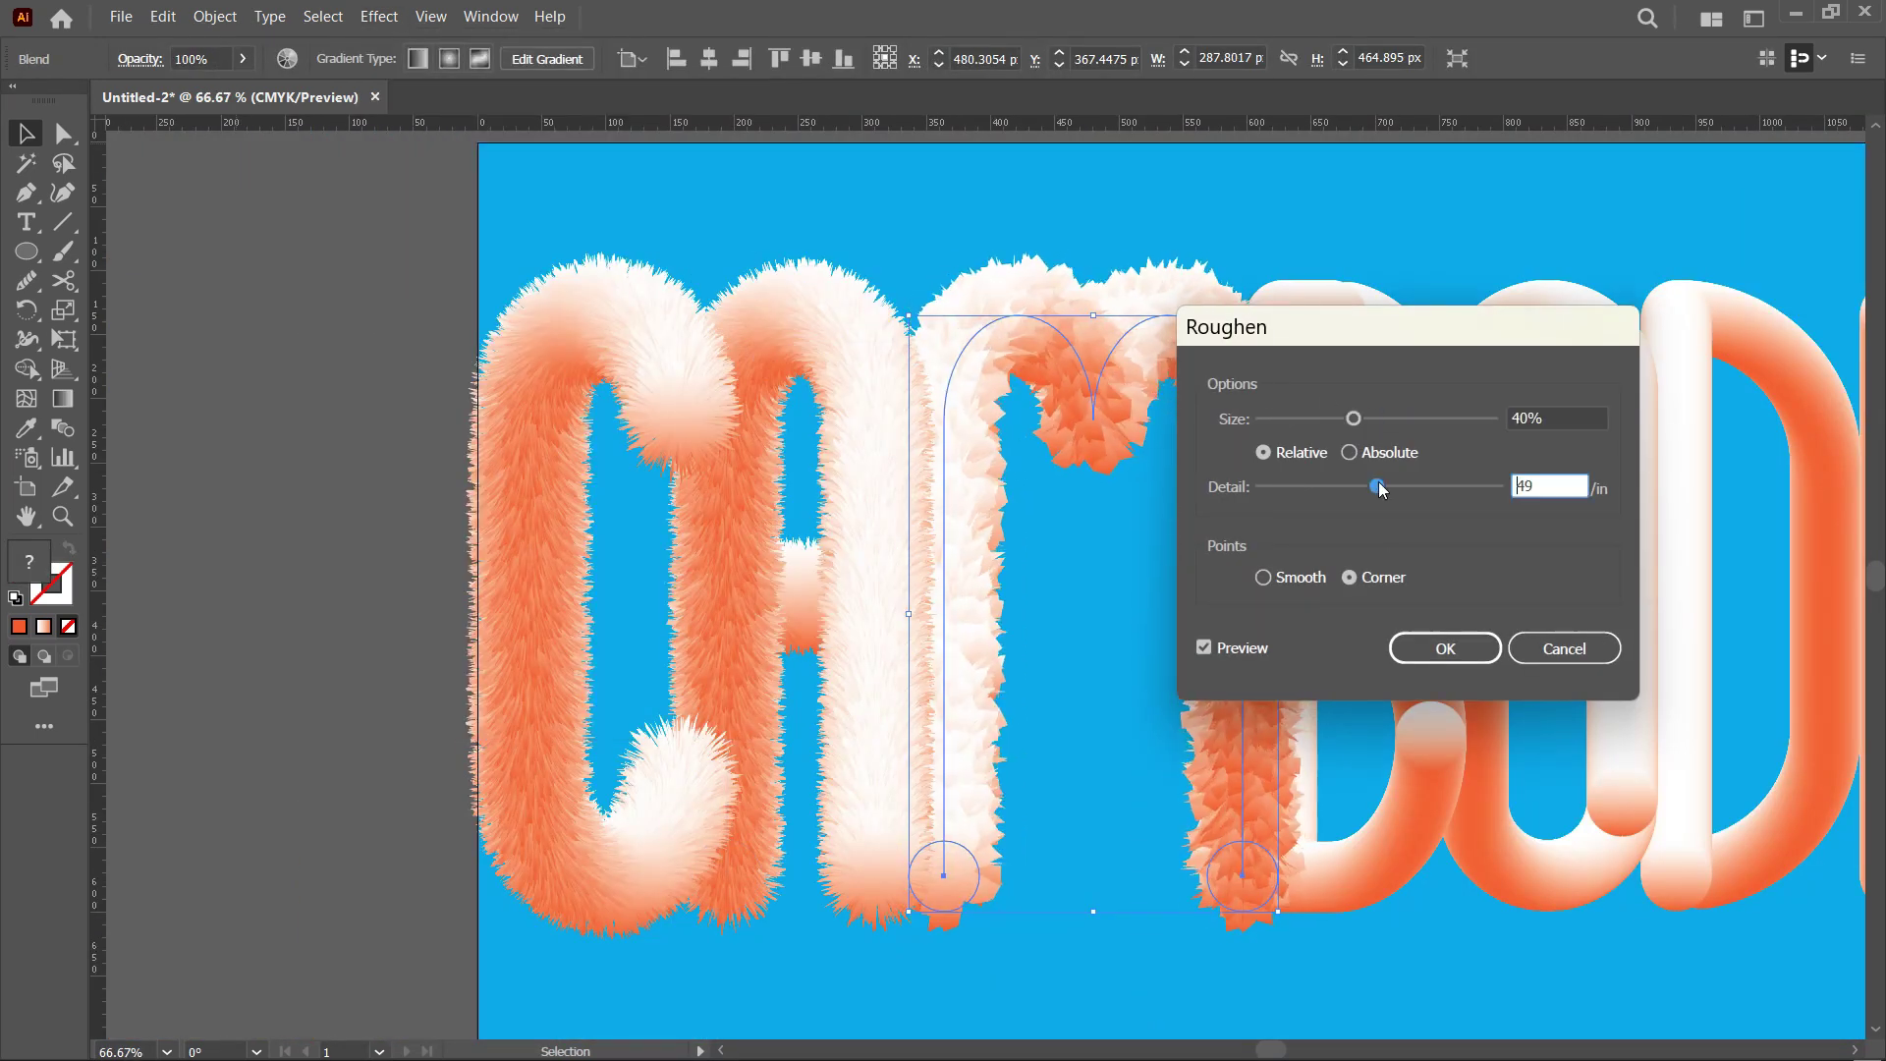
click(1414, 648)
click(661, 485)
Step: Apply the Roughen effect to the upper half of the B with increased size and detail
click(1399, 423)
click(379, 16)
click(855, 359)
click(1346, 418)
click(1402, 486)
click(1416, 644)
Step: Roughen the lower half of the B with a relative size of 37%, detail 61/in and corner points
click(1416, 679)
click(379, 17)
click(845, 359)
click(1348, 419)
click(1404, 486)
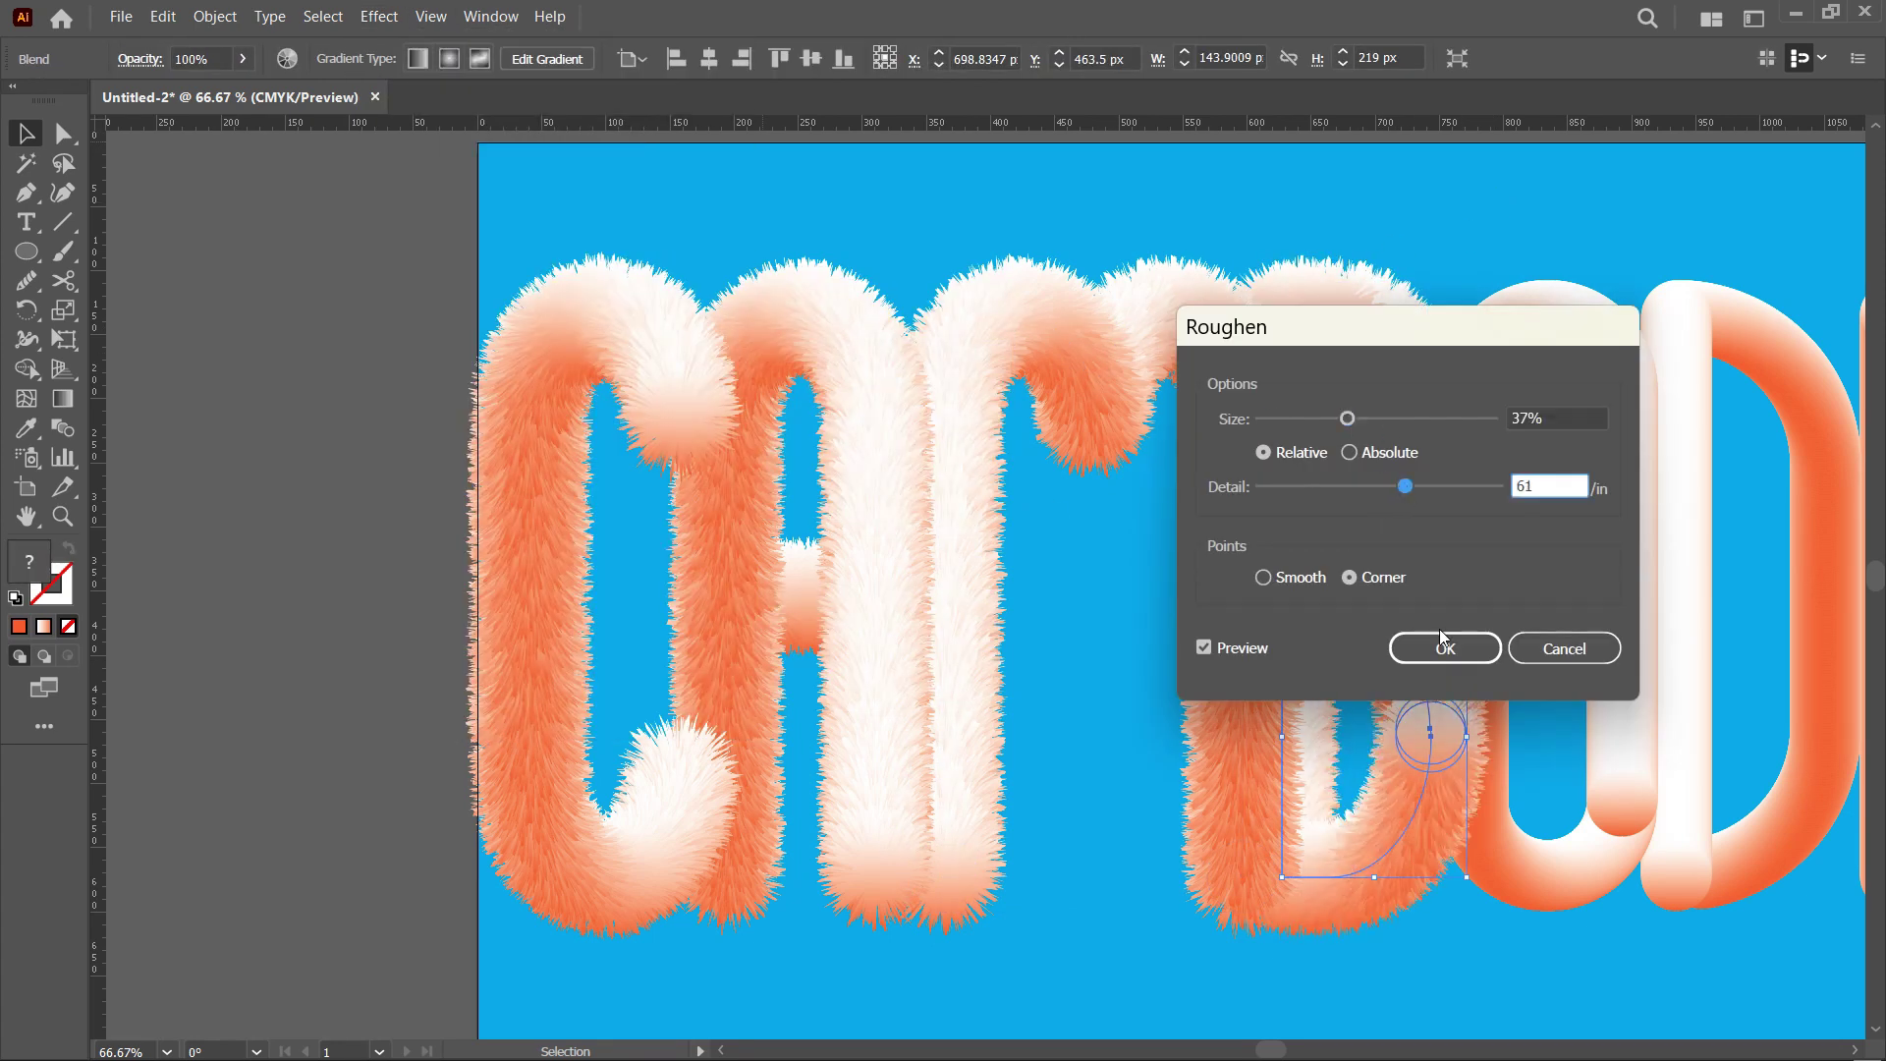
click(1443, 648)
Step: Apply the Roughen effect to the letter O with increased size and detail
click(1551, 864)
click(379, 17)
mouse_move(530, 295)
click(874, 358)
click(1343, 419)
click(1410, 486)
click(1443, 648)
Step: Roughen the letter D with increased relative size, higher detail and corner points
drag(1771, 247, 1361, 297)
click(1406, 452)
click(379, 17)
mouse_move(477, 283)
click(855, 360)
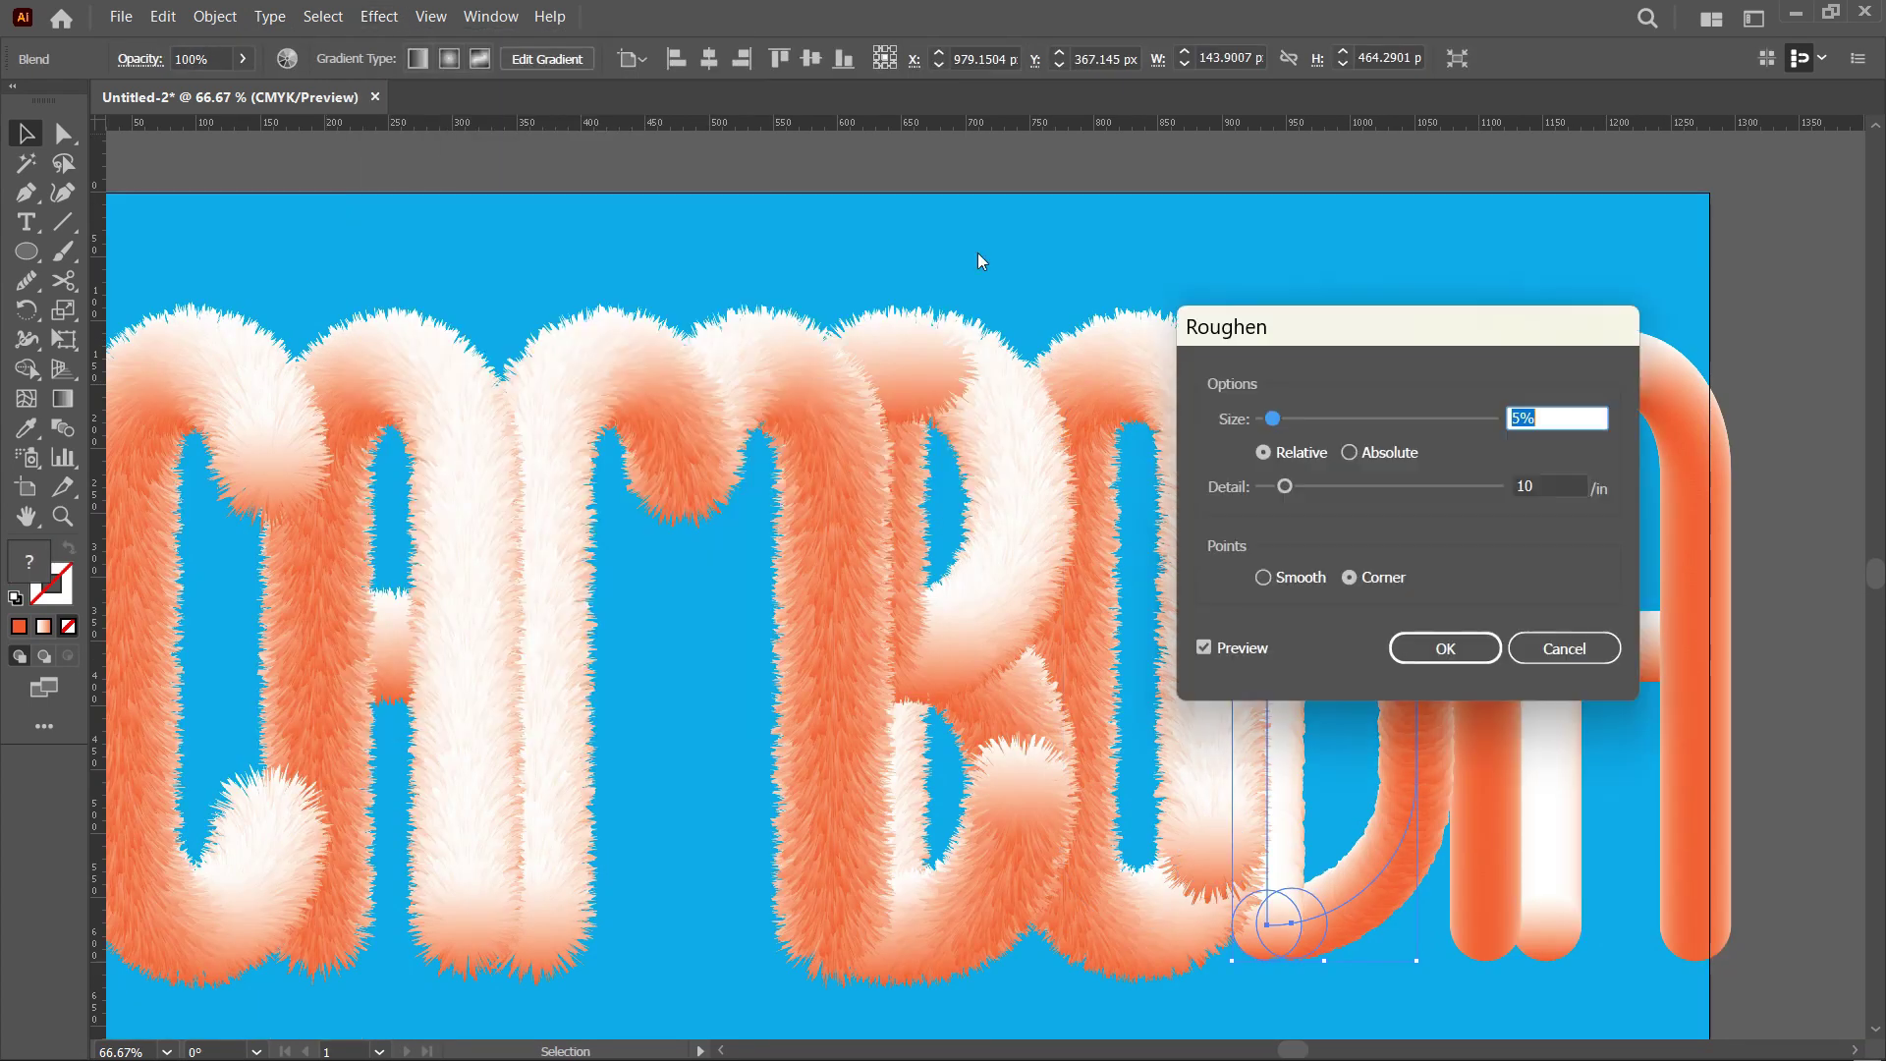
click(1347, 418)
click(1409, 486)
click(1443, 648)
Step: Apply the Roughen effect to the letter I with an increased size
click(1517, 393)
click(379, 17)
mouse_move(530, 295)
click(874, 358)
click(1356, 419)
click(1444, 648)
Step: Roughen the main stroke of the last A with an increased size
scroll(1544, 313, right, 5)
click(1380, 864)
click(379, 16)
click(874, 358)
click(1360, 419)
click(1443, 648)
Step: Apply the Roughen effect to the last A's crossbar with increased size and detail
click(1454, 671)
click(379, 17)
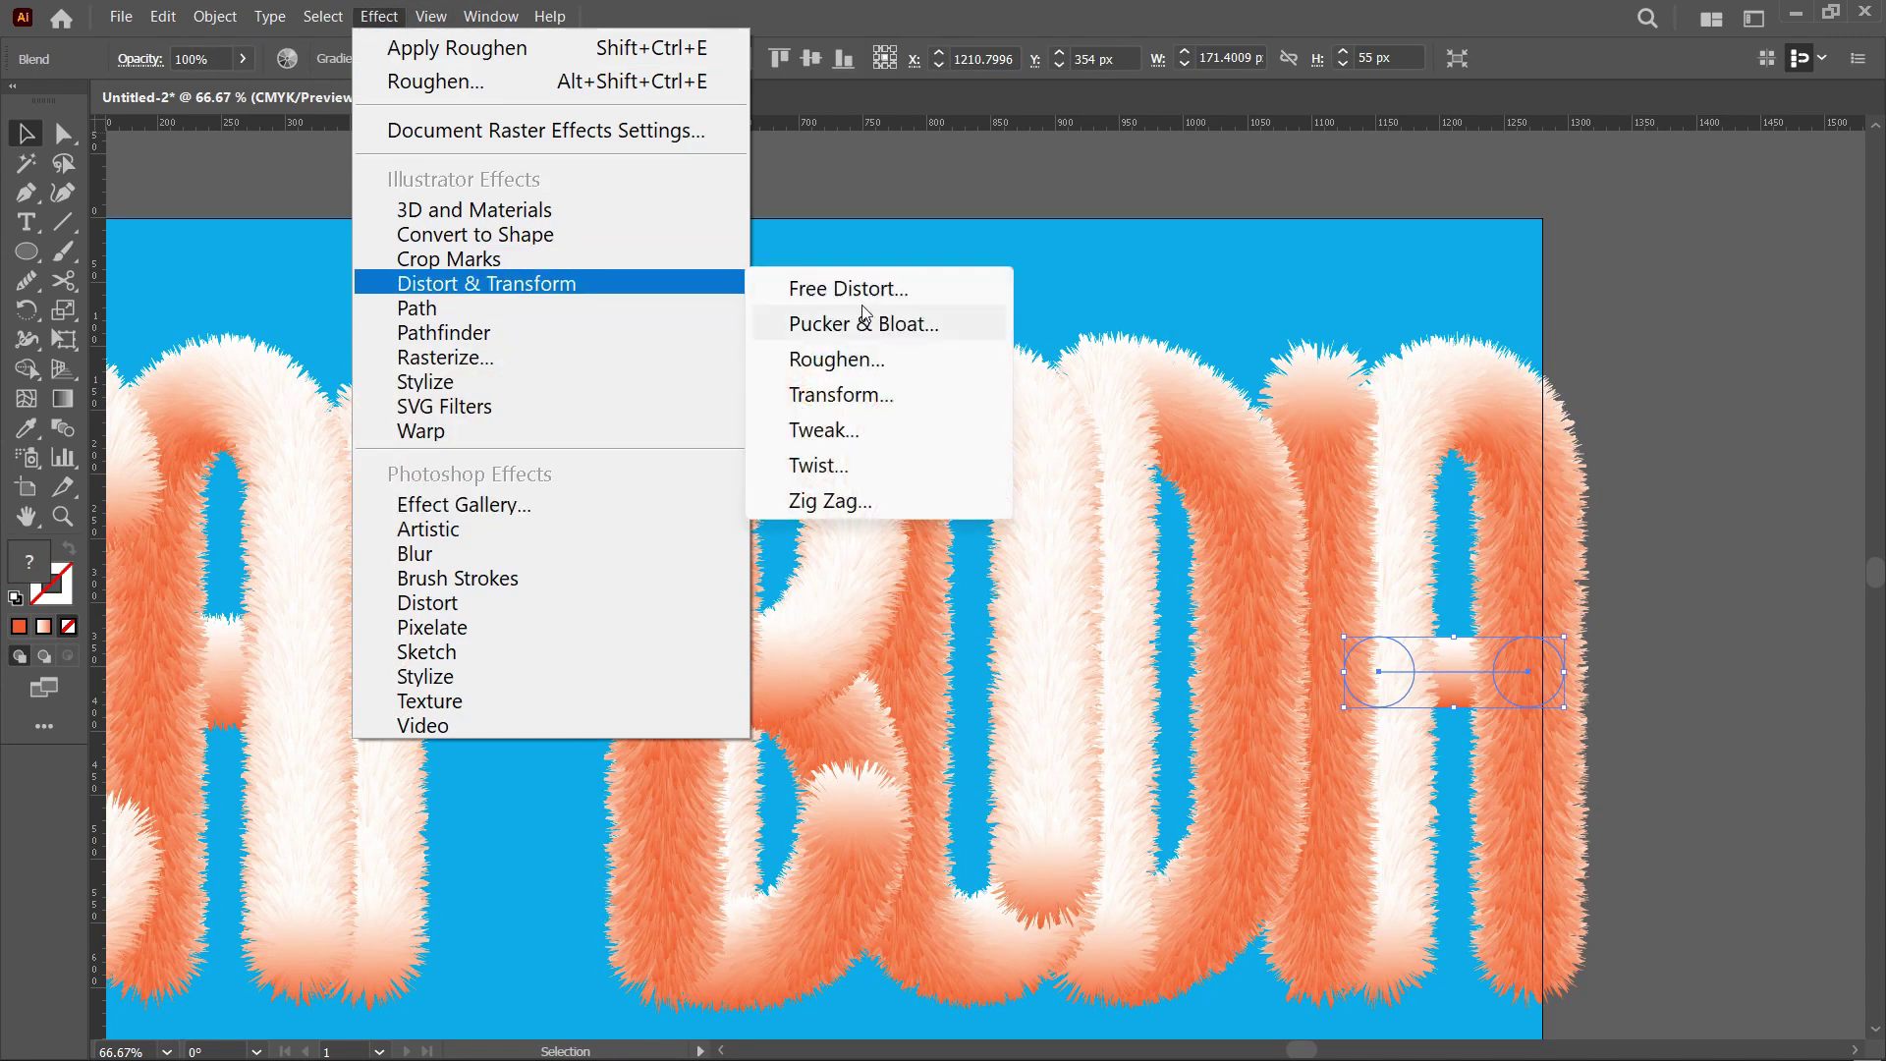
click(869, 359)
click(1351, 419)
drag(1397, 488, 1420, 487)
click(1443, 648)
click(1686, 594)
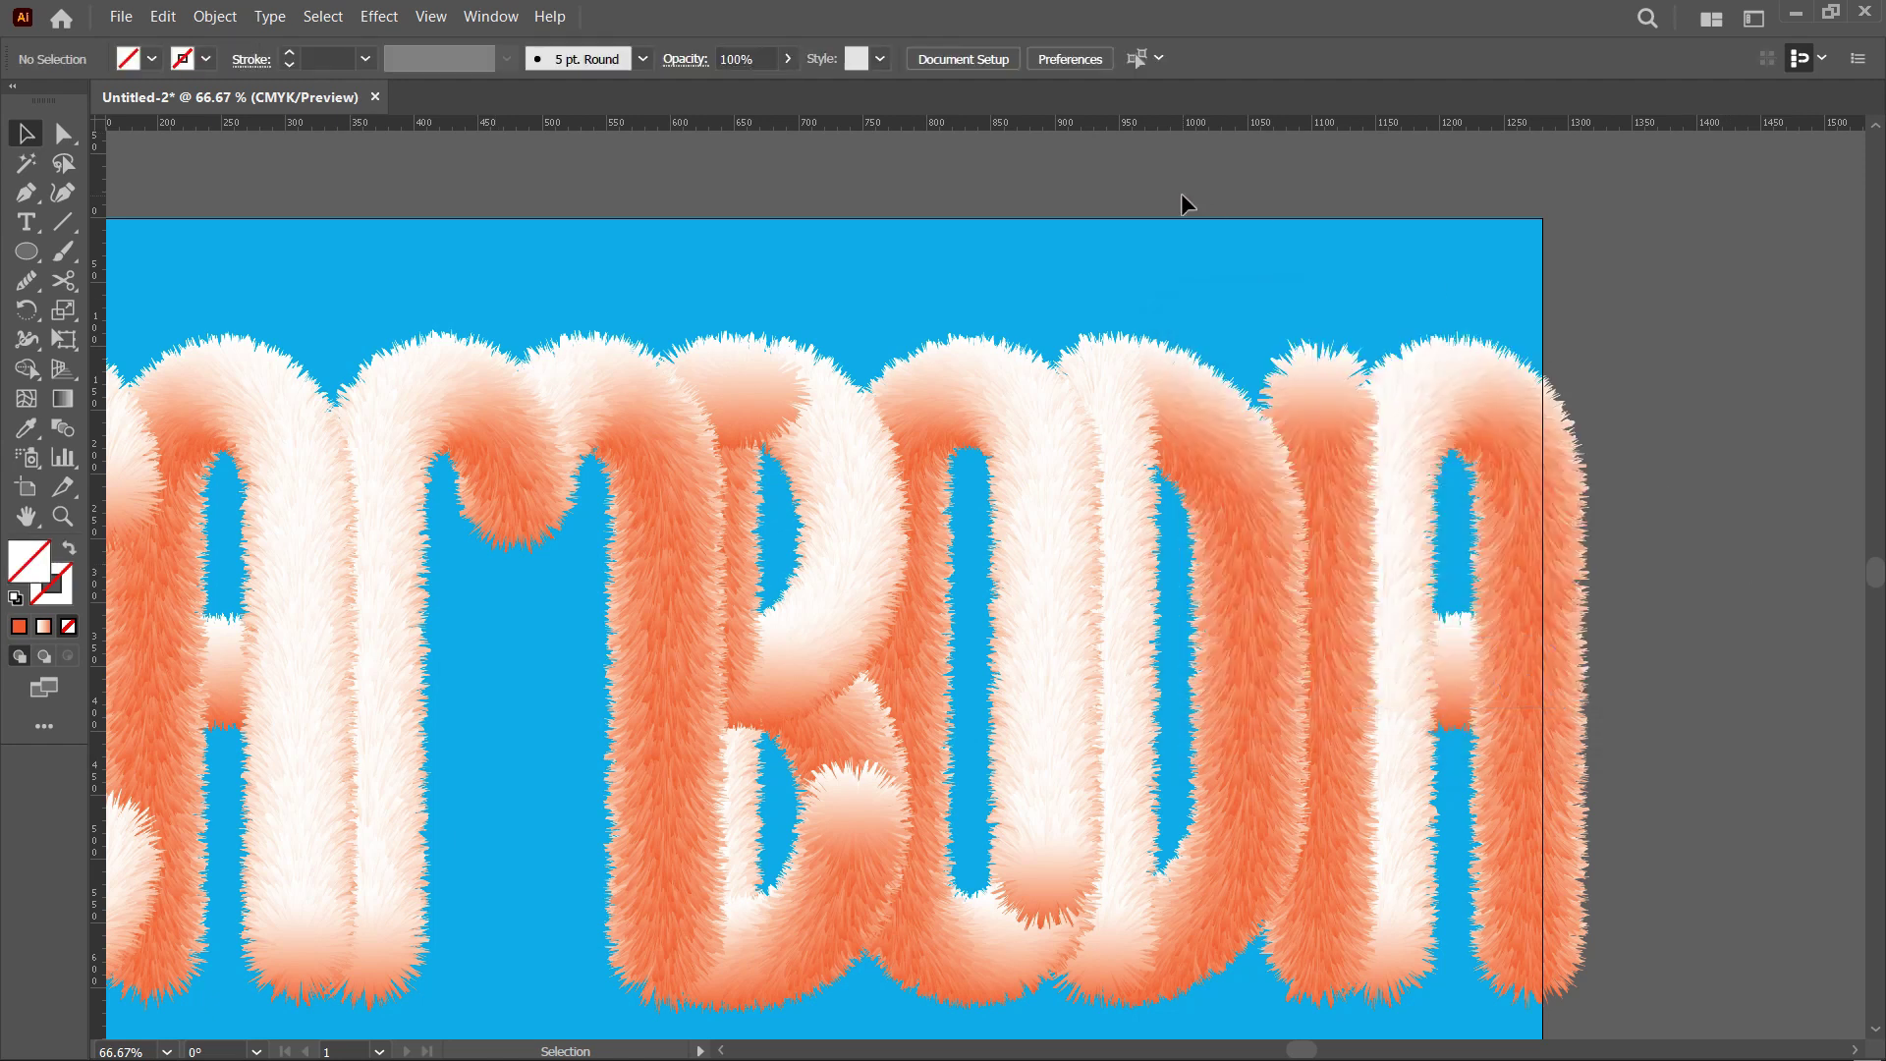
Step: Select the strokes of each multi-part letter together: the last A, the B and the first A
scroll(1152, 285, down, 1)
drag(1625, 390, 1460, 362)
click(1269, 546)
click(1359, 602)
click(713, 776)
click(511, 795)
click(330, 774)
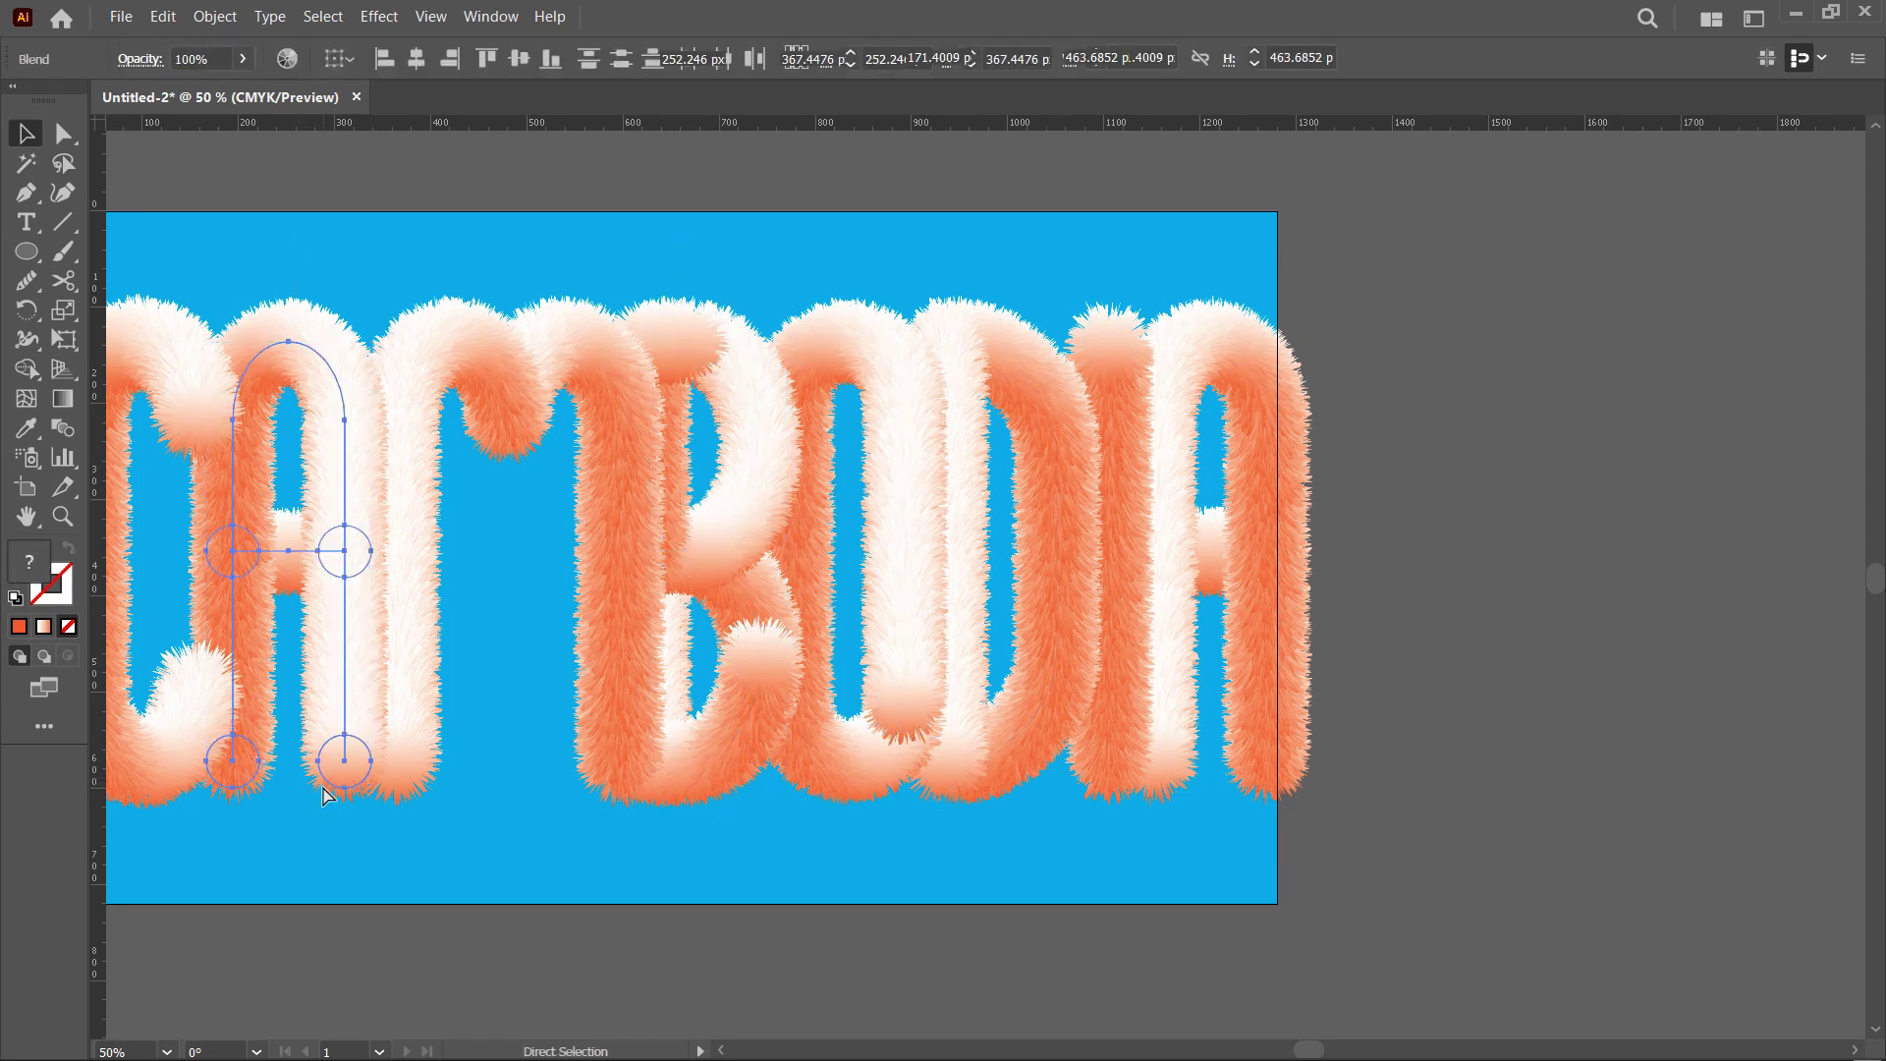
click(506, 766)
Step: Nudge the last A to the right to widen its gap from the I
drag(982, 569, 834, 542)
click(1105, 514)
key(Right)
key(Right)
key(Right)
key(Right)
key(Right)
key(Right)
key(Right)
key(Right)
key(Right)
key(Right)
key(Right)
key(Right)
key(Right)
key(Right)
key(Right)
key(Right)
key(Right)
key(Right)
key(Right)
key(Right)
key(Right)
key(Right)
key(Right)
key(Right)
key(Right)
key(Right)
key(Right)
key(Right)
key(Right)
key(Right)
key(Right)
key(Right)
key(Right)
key(Right)
key(Right)
key(Right)
key(Right)
key(Right)
Step: Loosen the letter spacing by moving the I and D slightly right and the C and first A slightly left
click(1023, 786)
drag(964, 707, 992, 706)
drag(878, 673, 892, 674)
click(359, 599)
drag(359, 589, 831, 621)
drag(422, 587, 383, 588)
drag(579, 575, 557, 576)
Step: Select the letters in the second half of the word and shift them together slightly to the right
drag(941, 560, 885, 534)
drag(1611, 855, 884, 707)
drag(1090, 621, 1114, 621)
click(1154, 861)
scroll(1154, 861, right, 2)
scroll(1227, 688, down, 2)
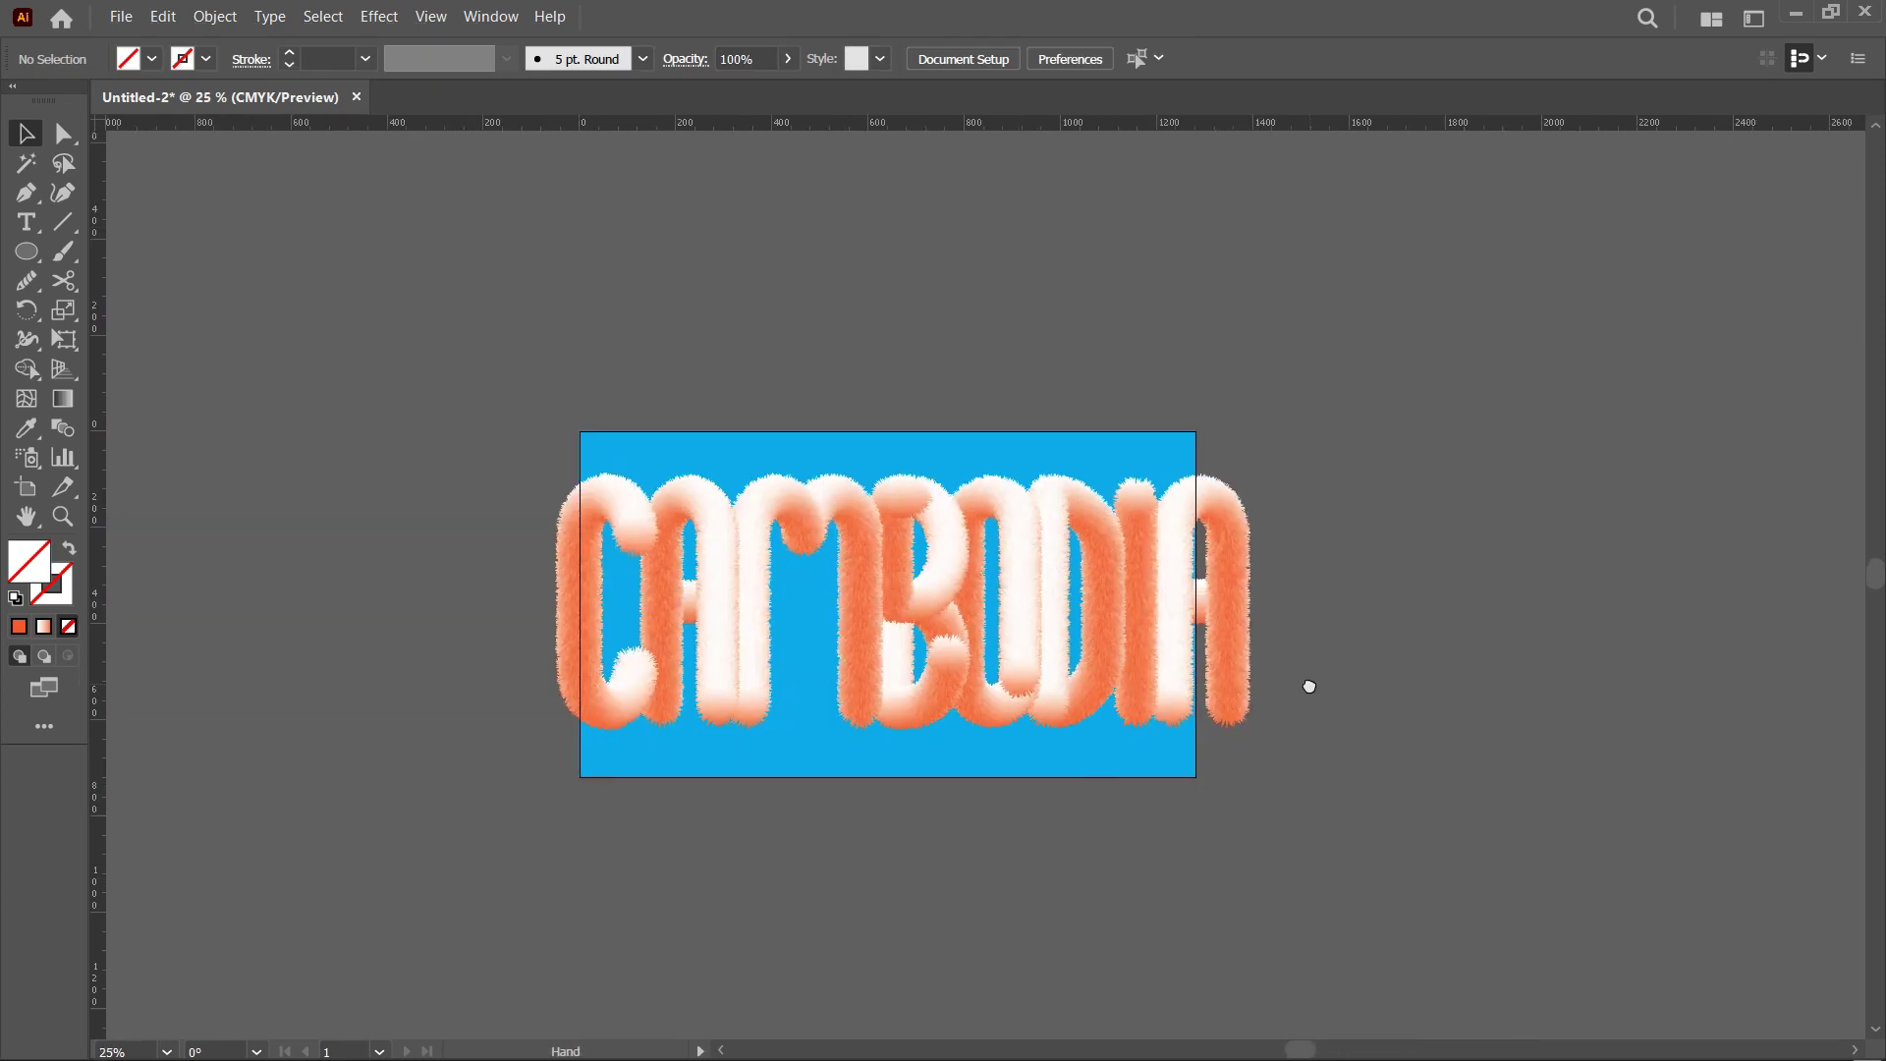
Step: Scale all the lettering down proportionally to about 1259 px wide and 466 px high
scroll(1308, 682, up, 1)
key(ctrl+a)
drag(1240, 583, 1125, 588)
click(1241, 598)
Step: Group all the letters and centre the group horizontally and vertically on the artboard
key(ctrl+a)
key(ctrl+g)
click(417, 59)
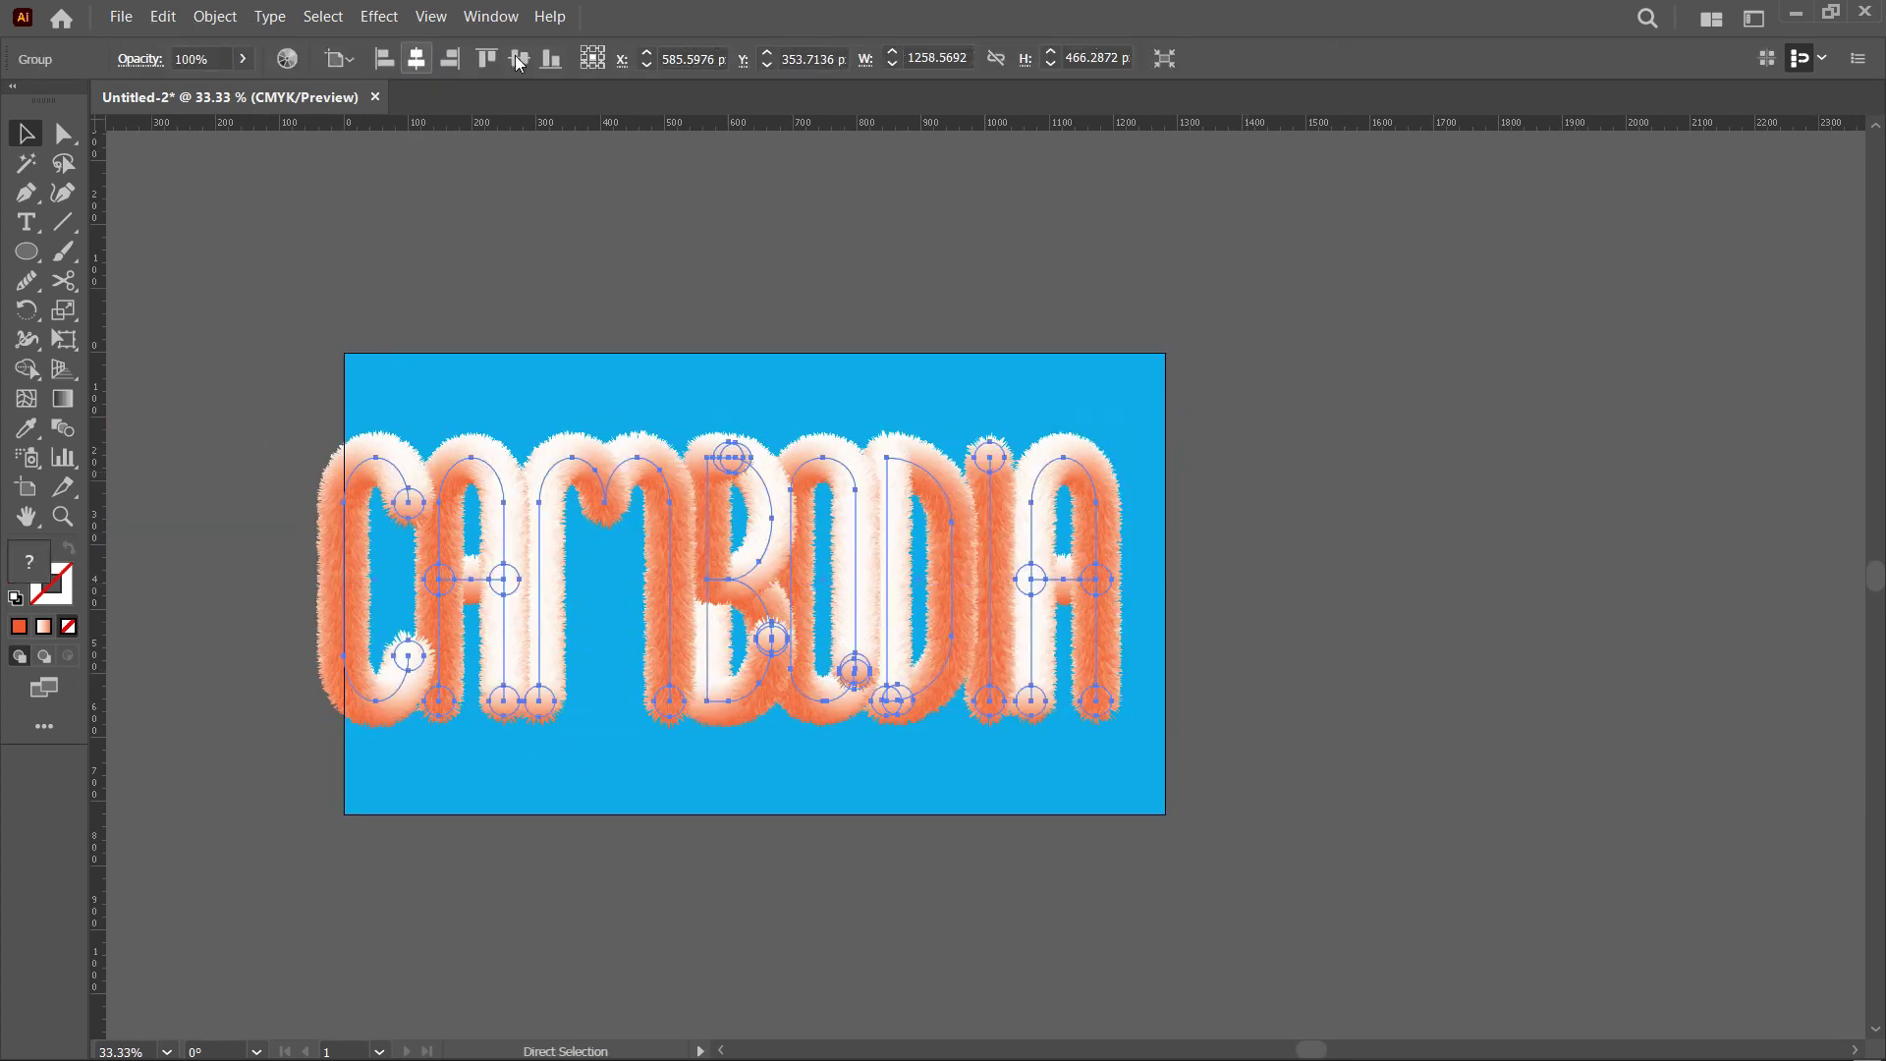
click(517, 59)
click(1059, 328)
Step: Examine the fur texture of the letters up close and the overall composition on the artboard
scroll(902, 393, up, 2)
drag(831, 409, 1149, 255)
scroll(730, 396, up, 5)
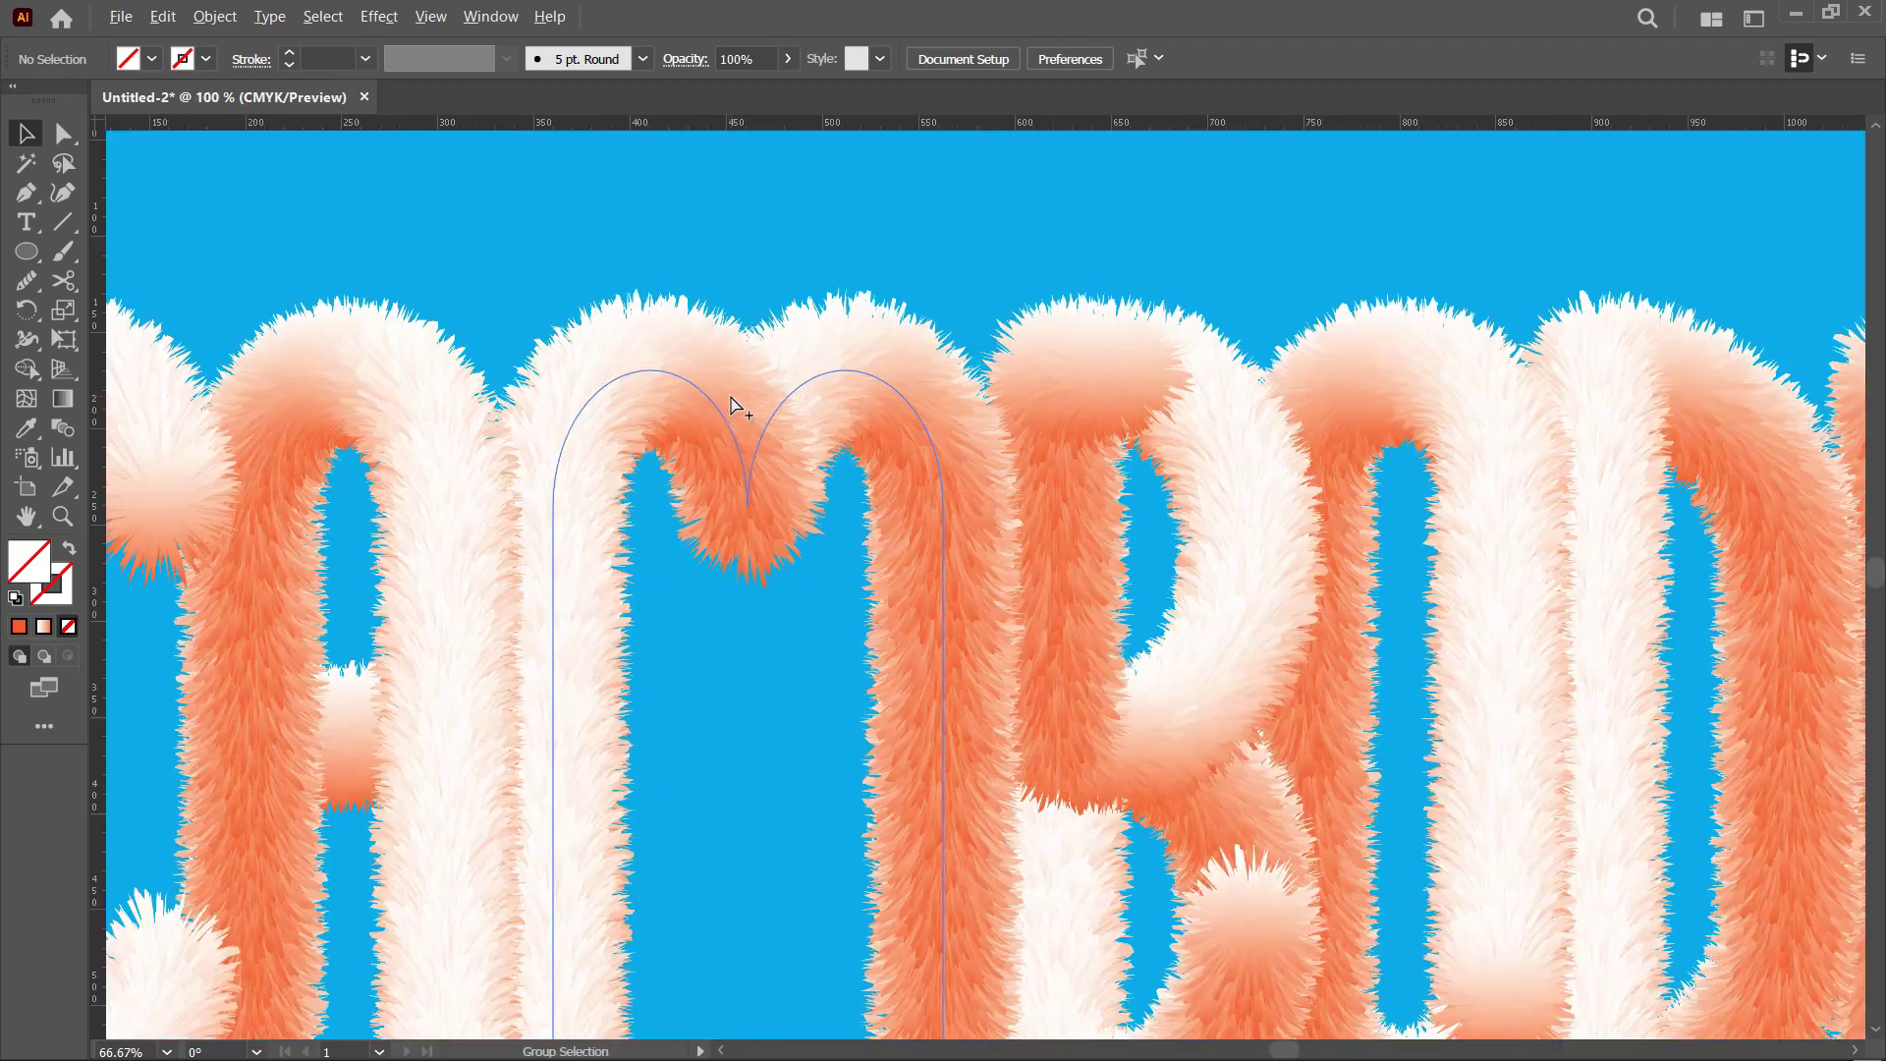
scroll(731, 397, down, 2)
scroll(731, 396, down, 2)
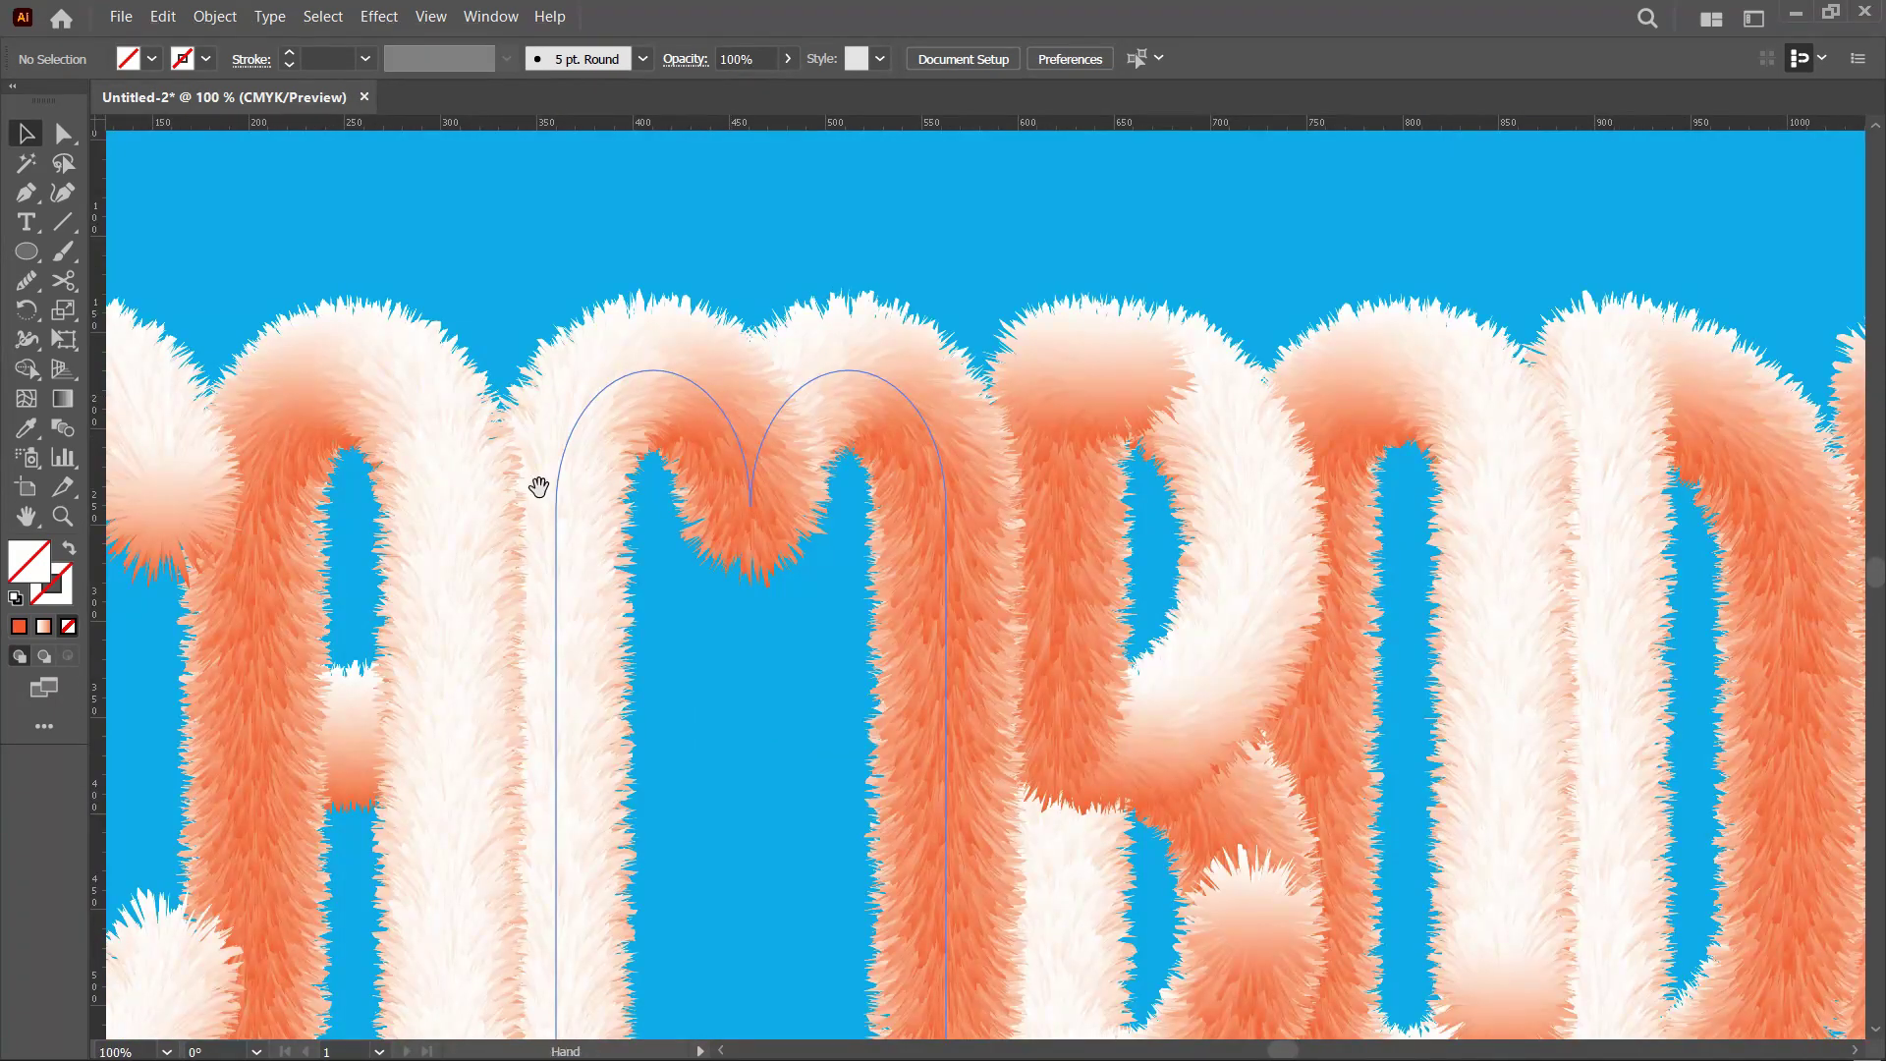
drag(274, 533, 677, 451)
scroll(1002, 453, down, 1)
scroll(1006, 461, down, 1)
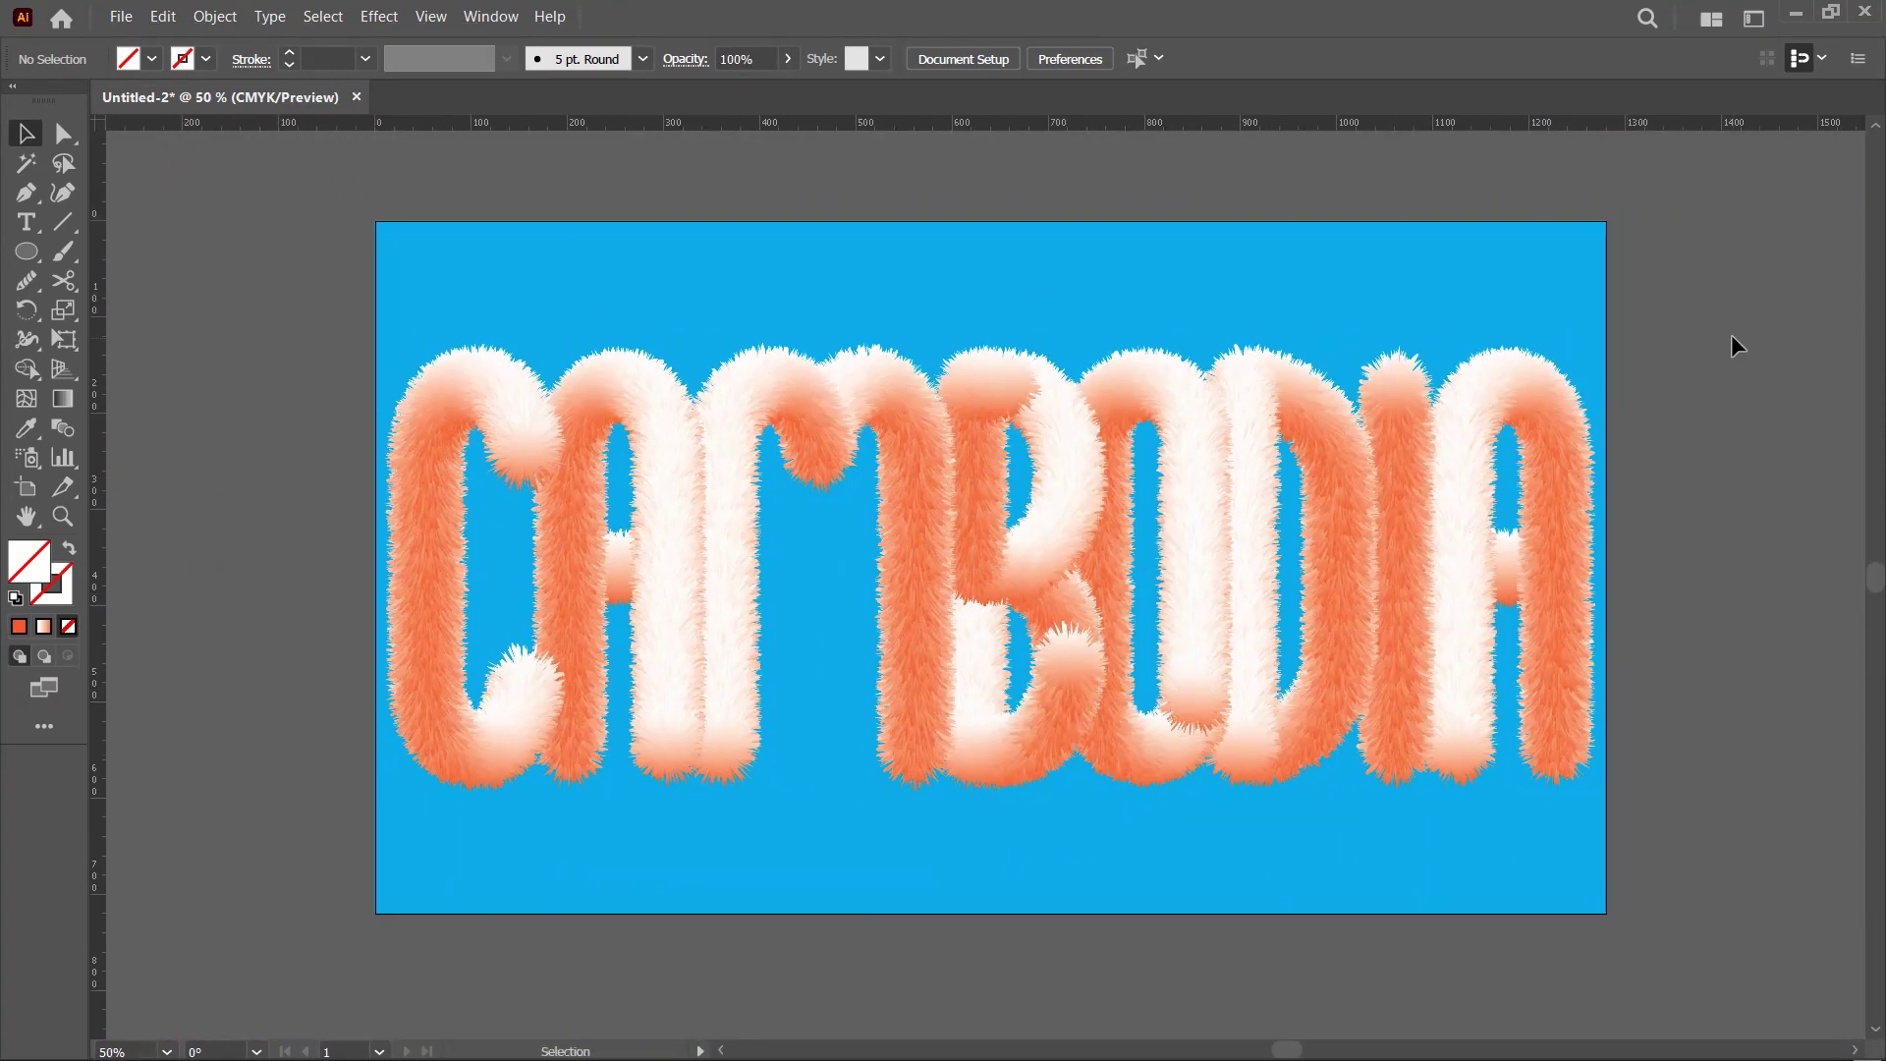
drag(1650, 307, 1602, 349)
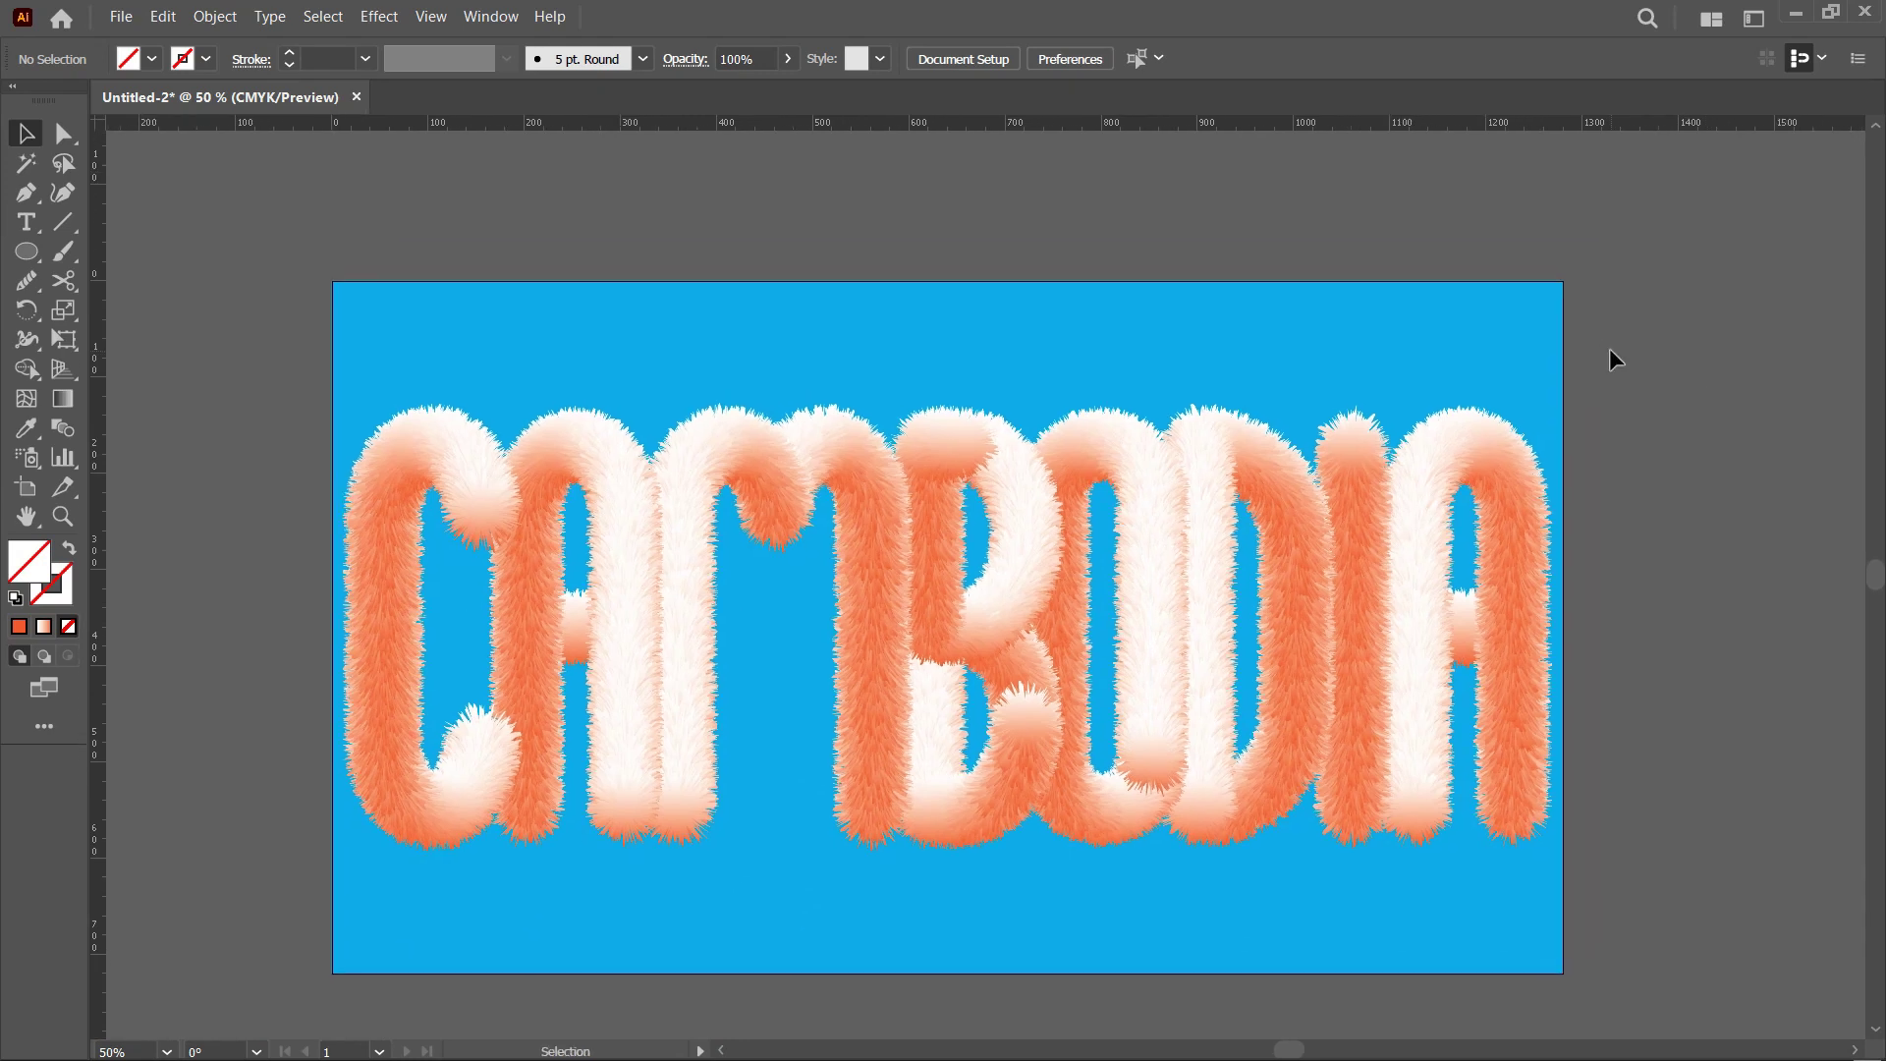